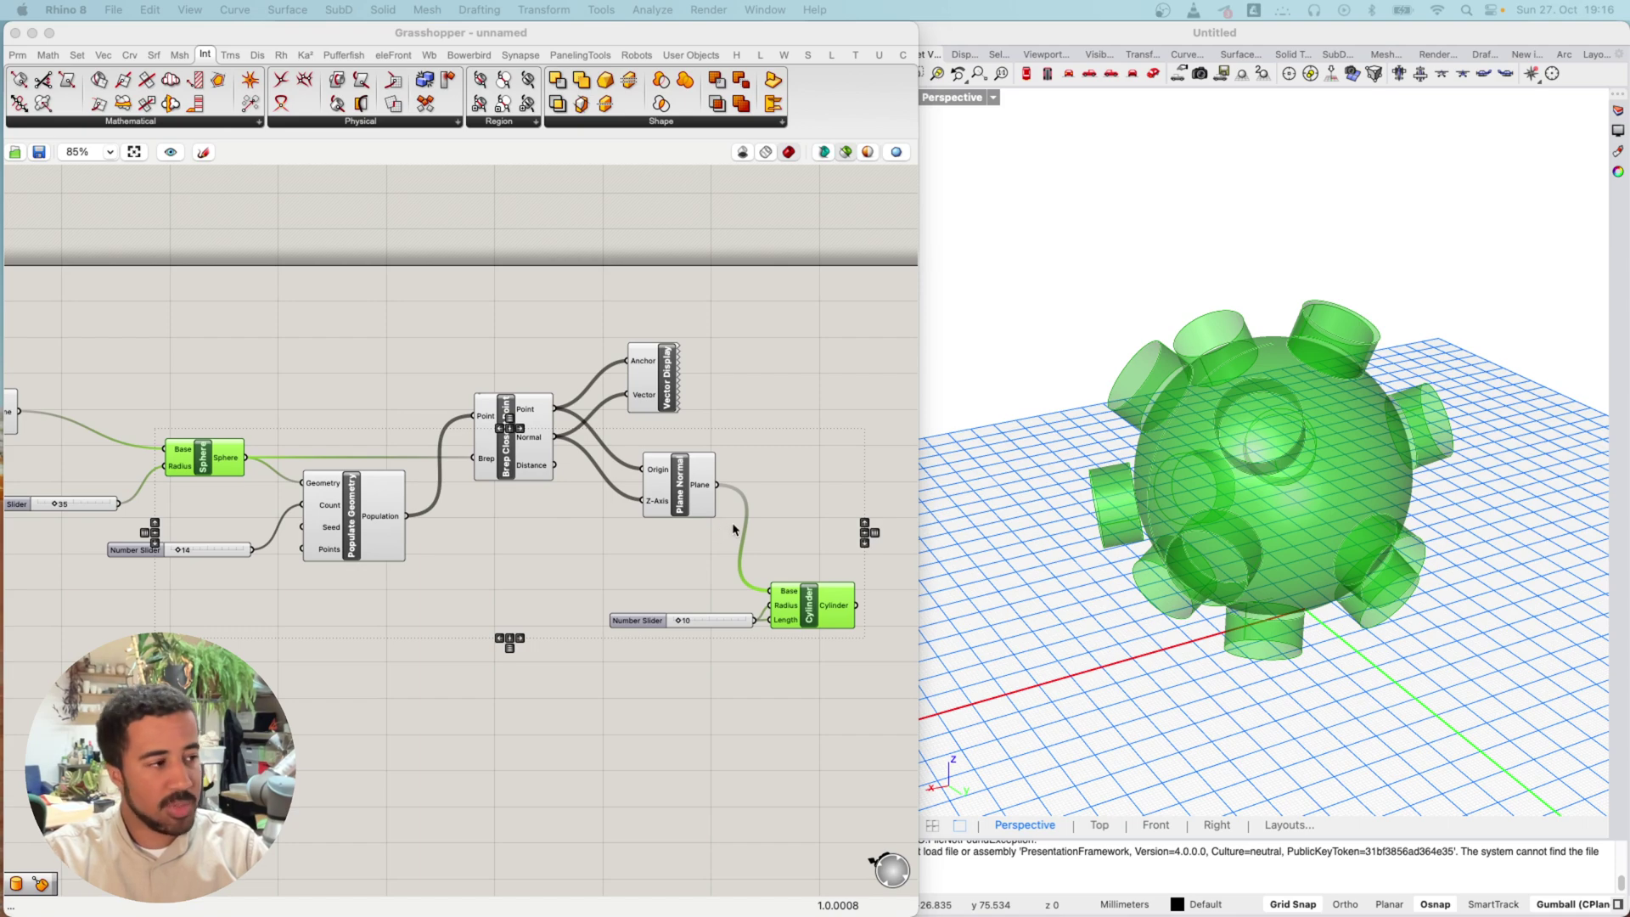
Select the Sphere, Populate Geometry and Brep Closest Point components in sequence to examine their previews in the model
{"action": "scroll", "coordinate": [304, 485], "scroll_direction": "up", "scroll_amount": 2}
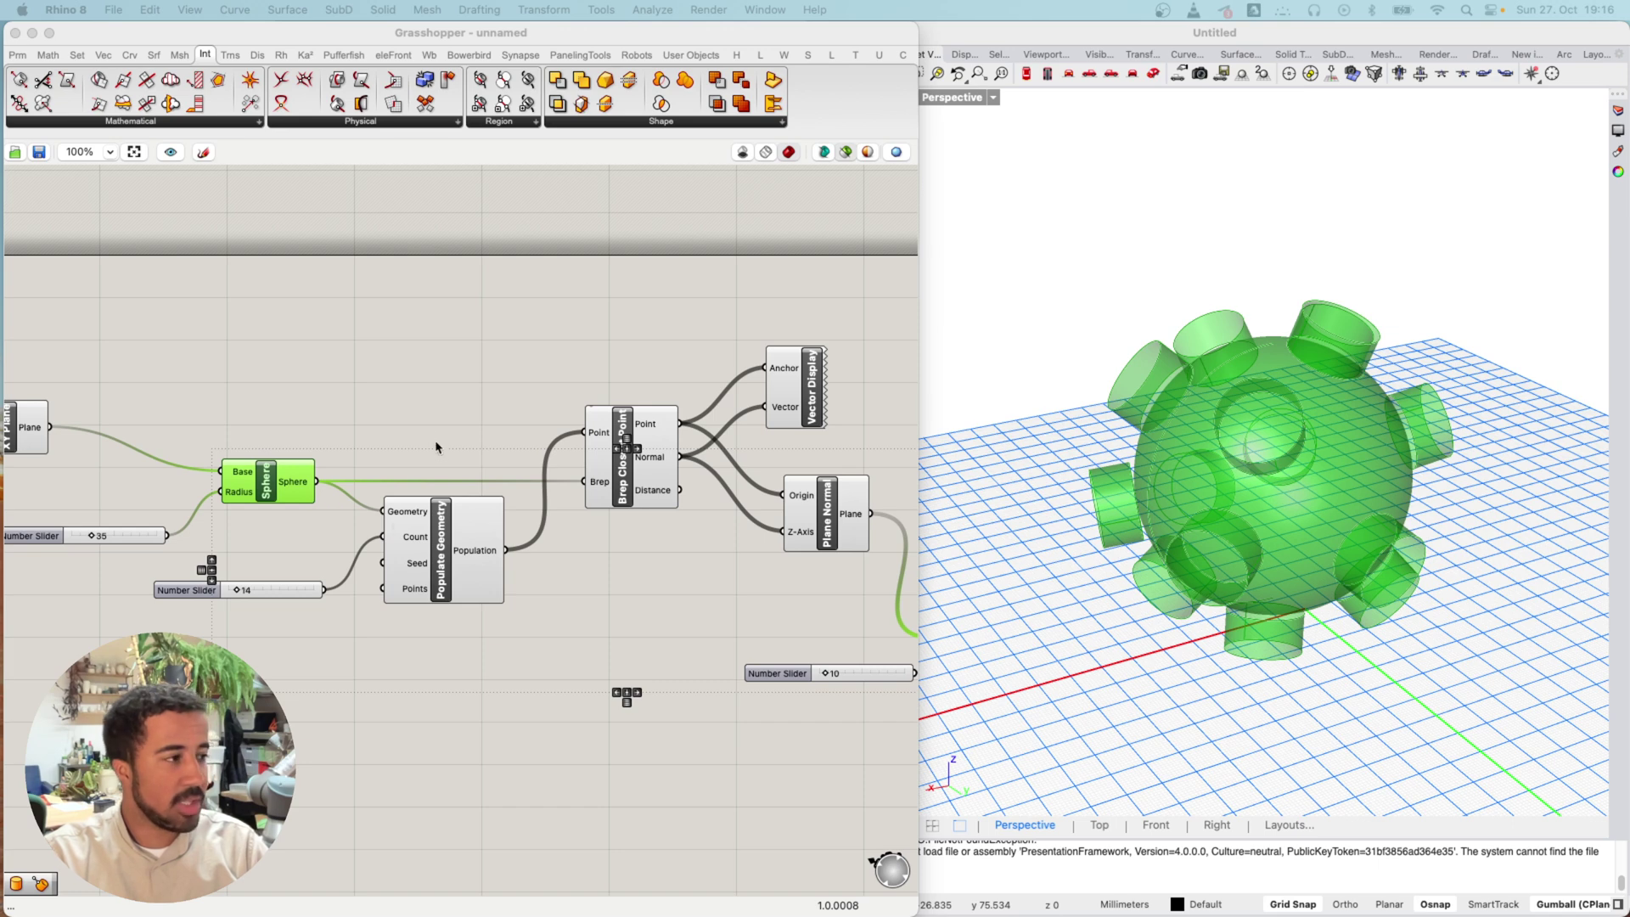
{"action": "left_click", "coordinate": [328, 476]}
{"action": "left_click", "coordinate": [273, 480]}
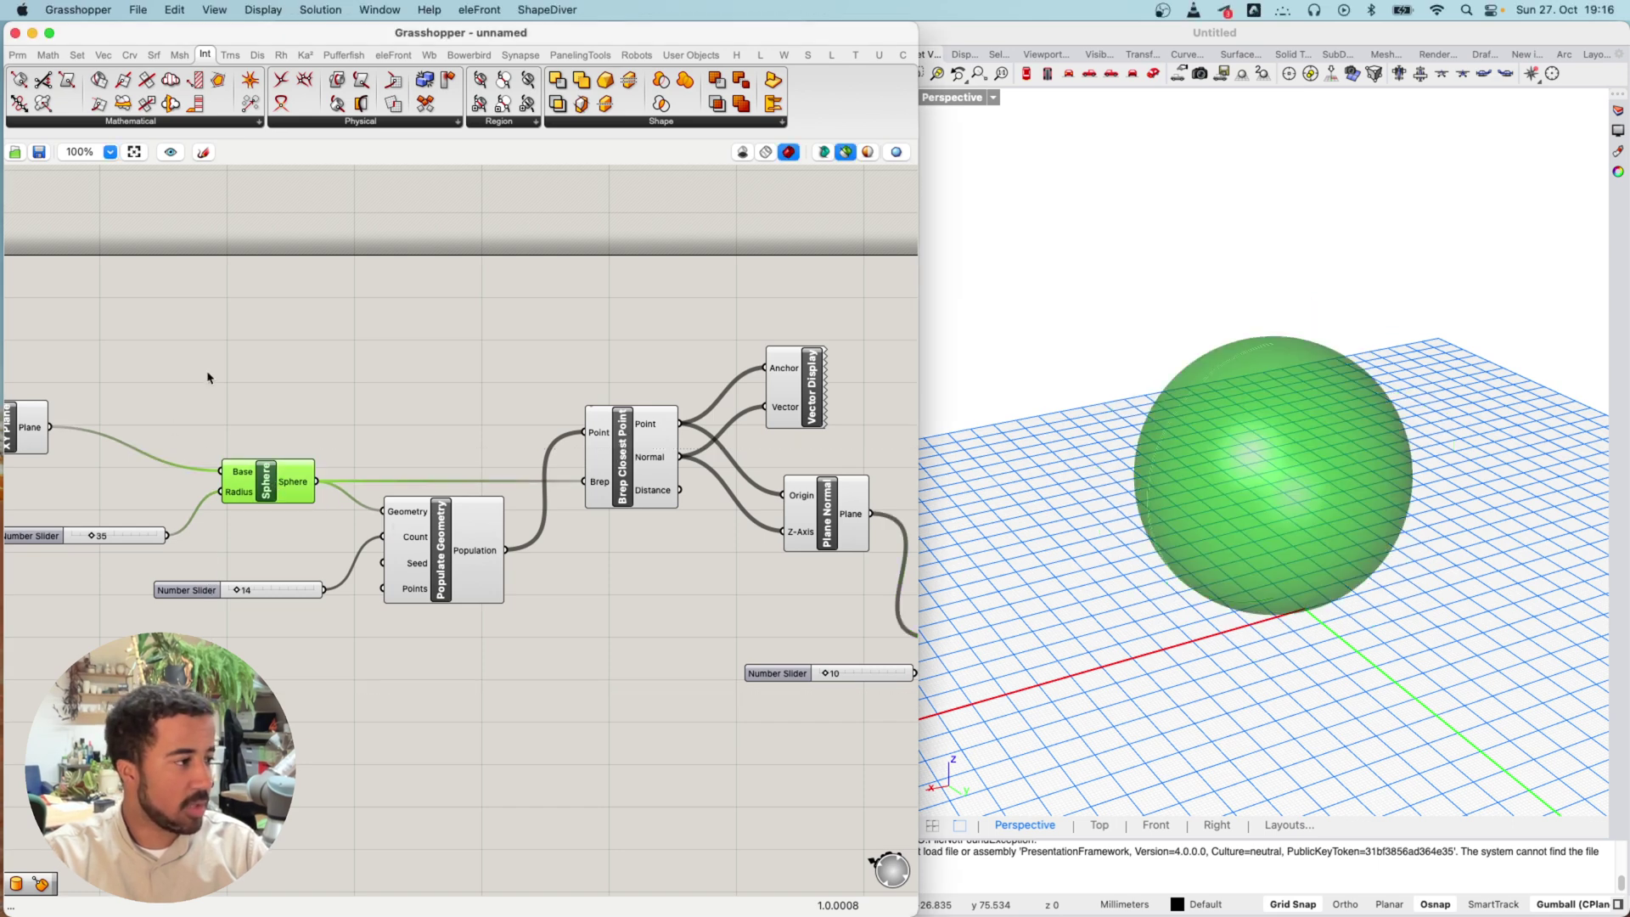
{"action": "scroll", "coordinate": [433, 575], "scroll_direction": "up", "scroll_amount": 2}
{"action": "left_click", "coordinate": [478, 542], "text": "shift"}
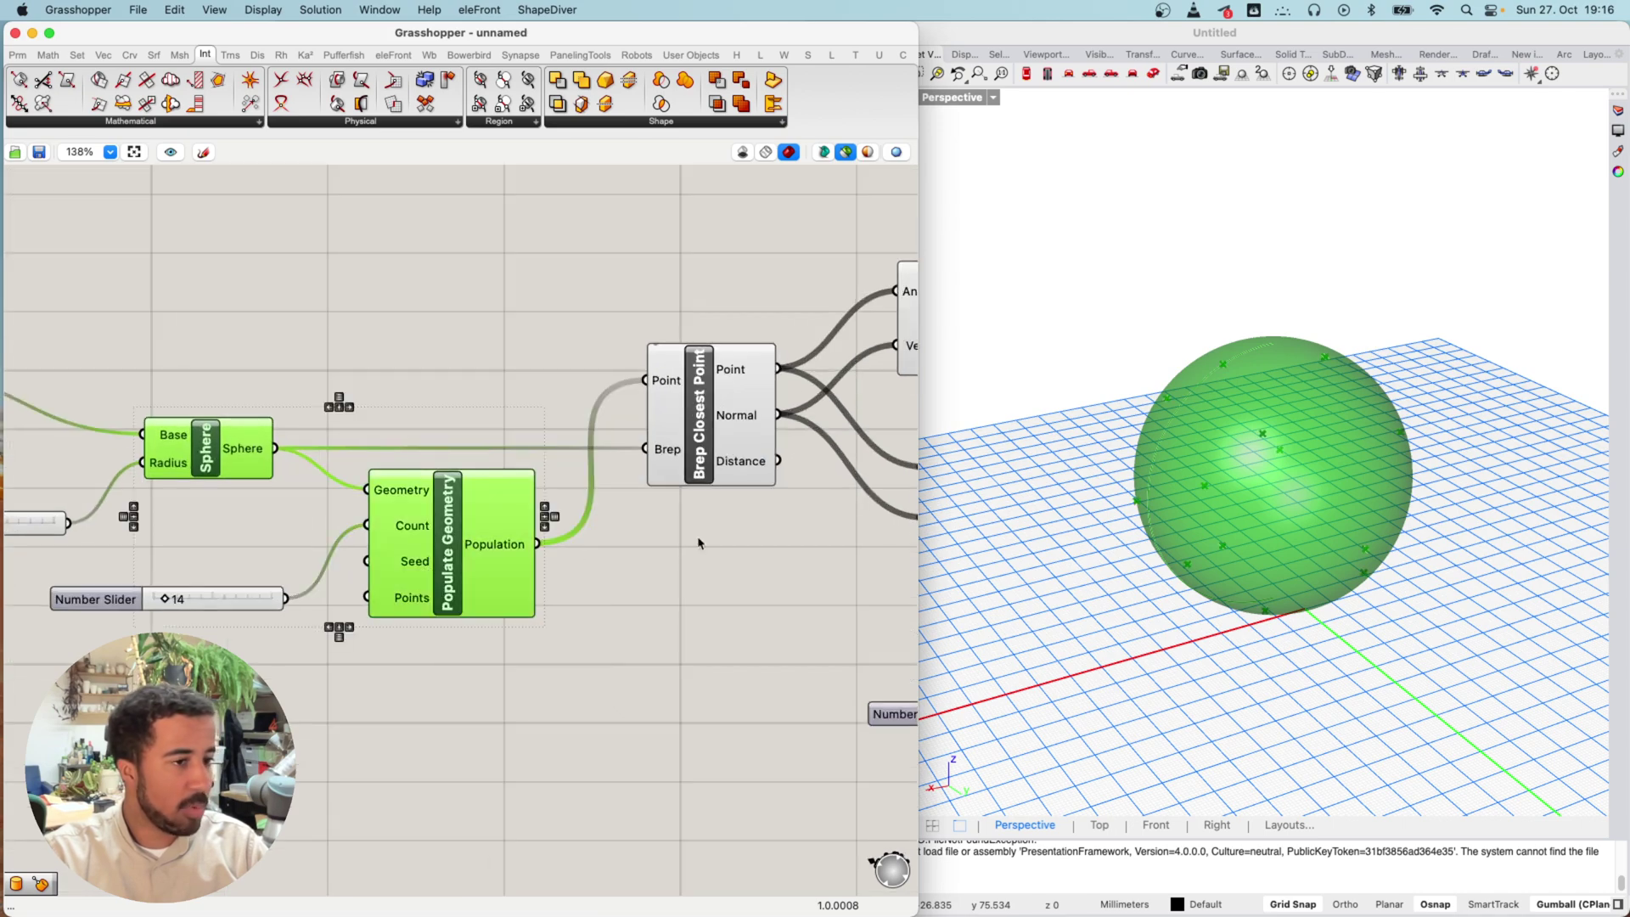
{"action": "right_click_drag", "start_coordinate": [1042, 507], "coordinate": [976, 480]}
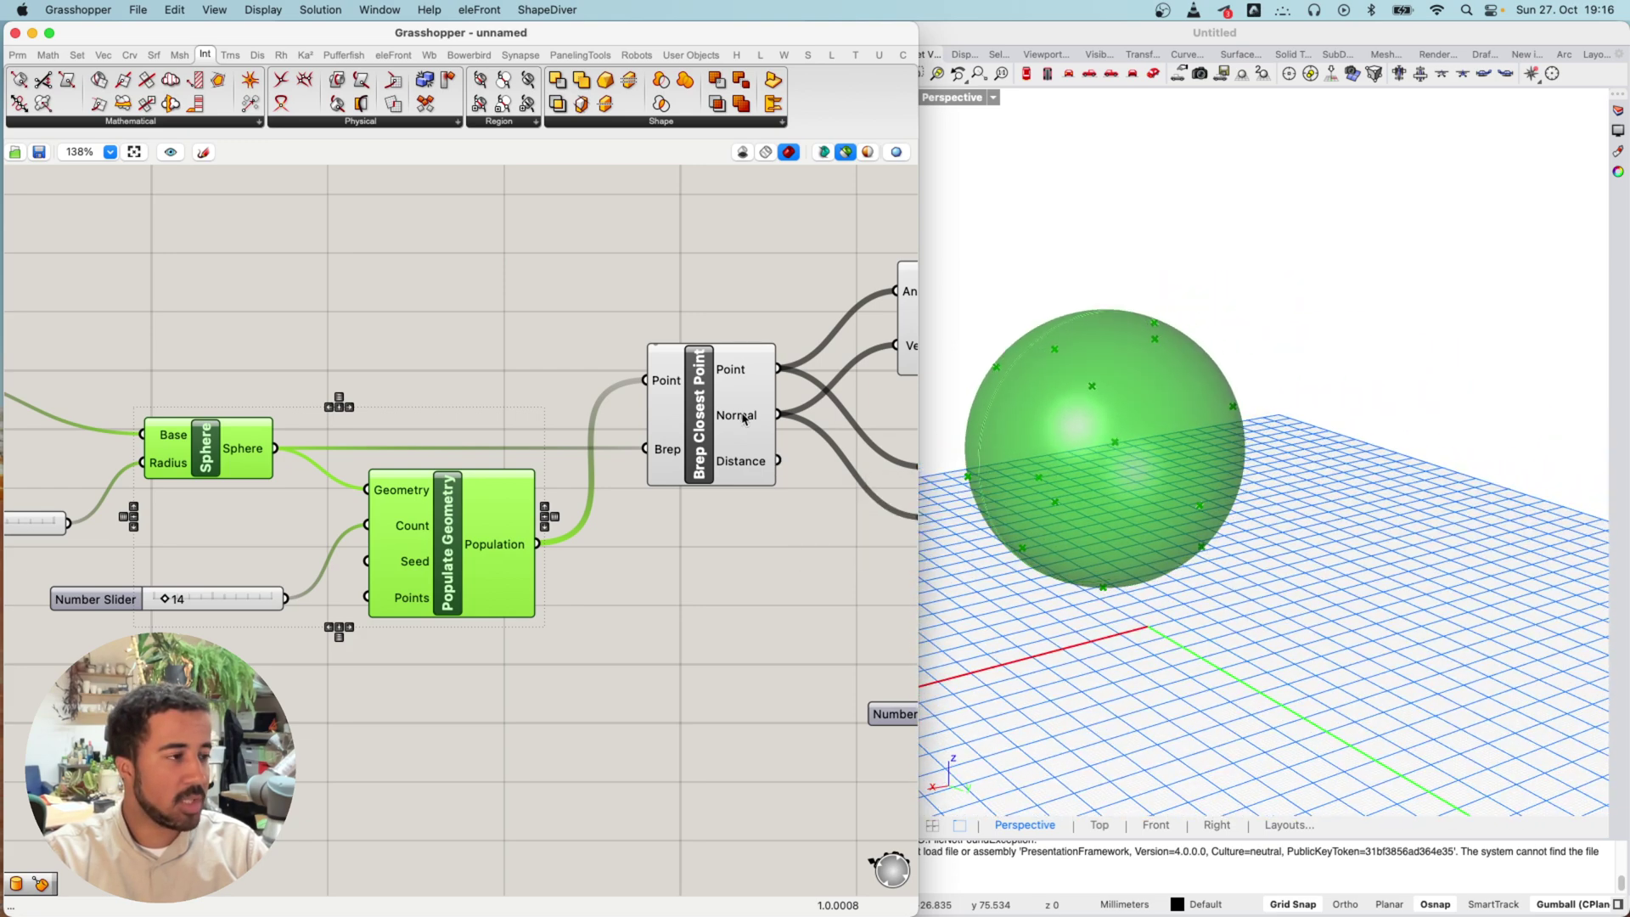
{"action": "scroll", "coordinate": [741, 416], "scroll_direction": "up", "scroll_amount": 2}
{"action": "left_click", "coordinate": [697, 413], "text": "shift"}
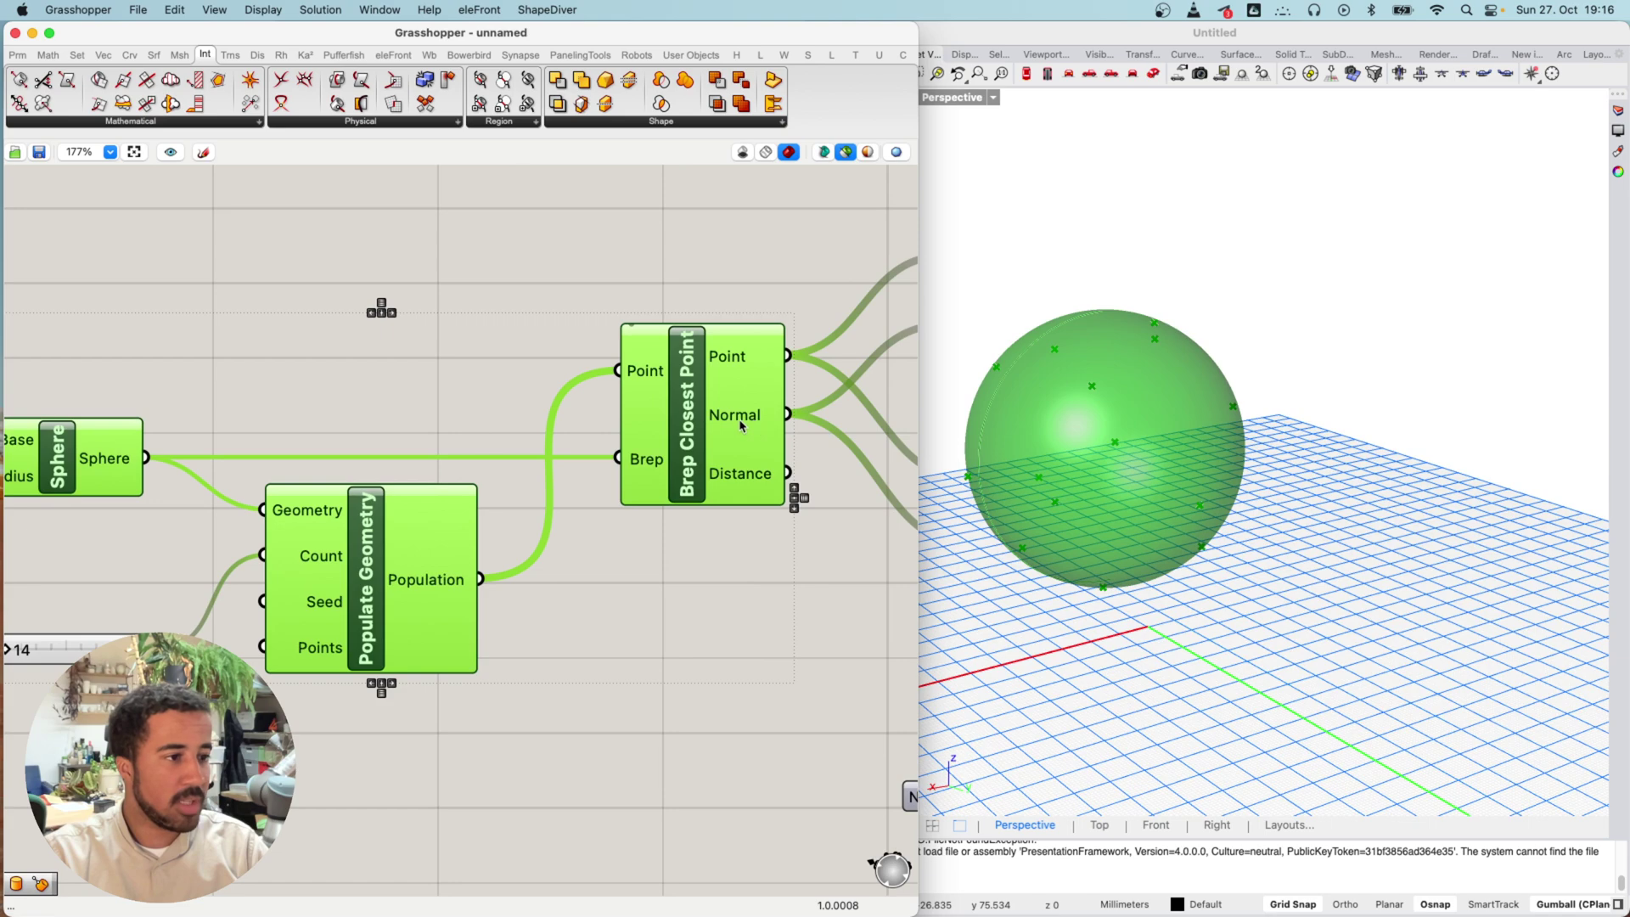
{"action": "mouse_move", "coordinate": [740, 425]}
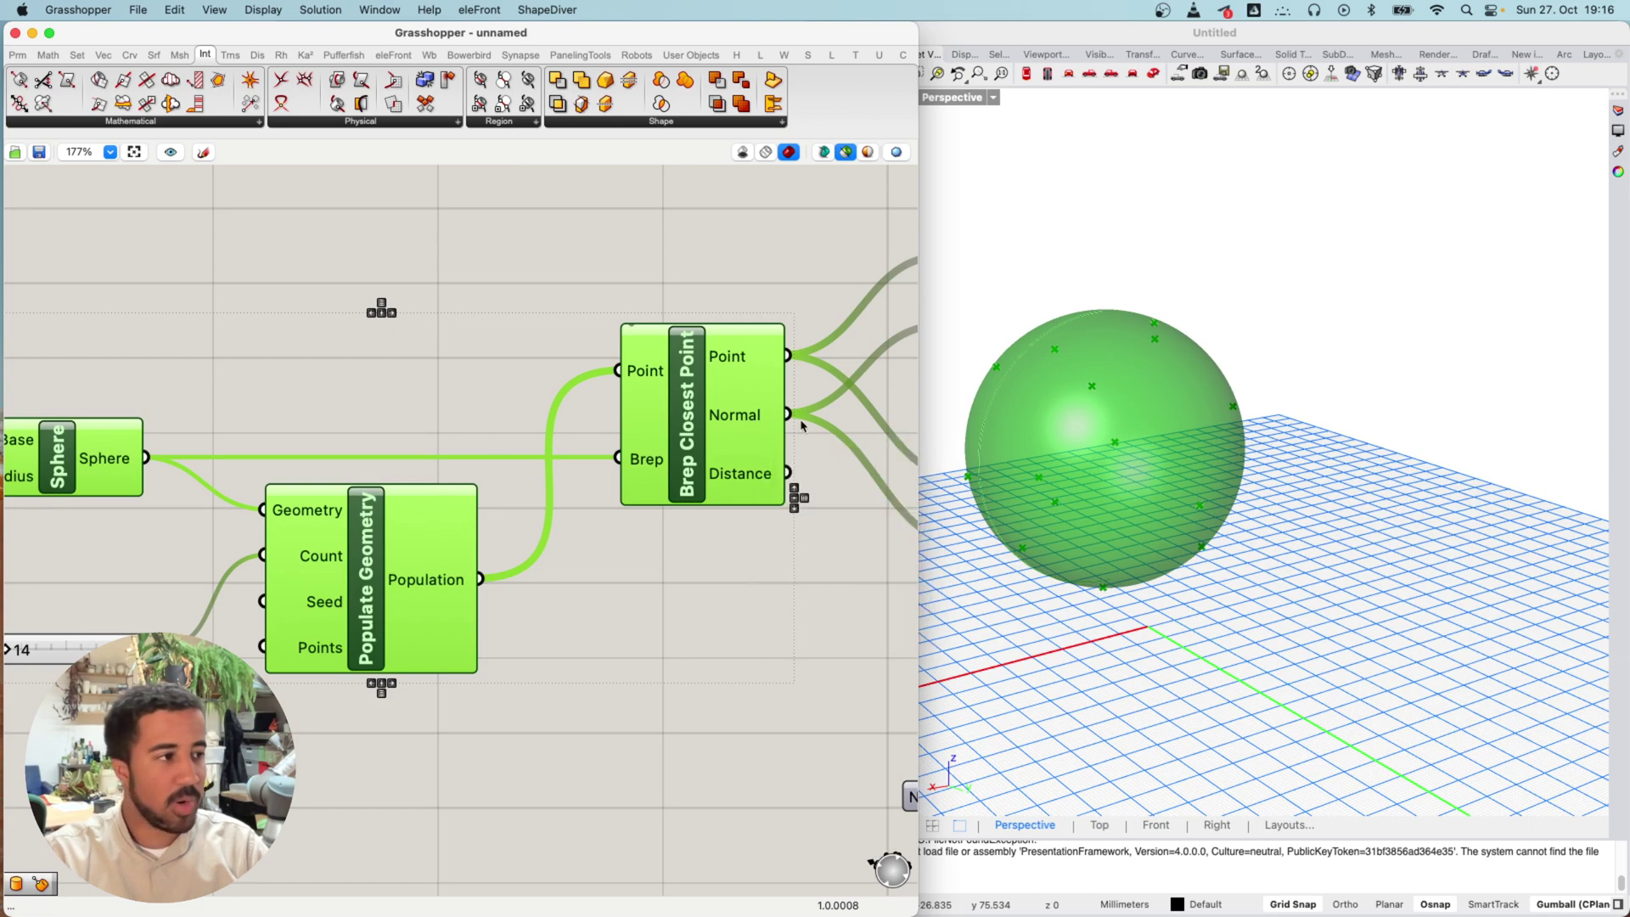
Extend the selection to Vector Display, Plane Normal and Cylinder to examine the normals, planes and cylinders on the sphere
{"action": "right_click_drag", "start_coordinate": [802, 427], "coordinate": [434, 452]}
{"action": "left_click", "coordinate": [613, 328], "text": "shift"}
{"action": "right_click_drag", "start_coordinate": [989, 406], "coordinate": [1131, 402]}
{"action": "right_click_drag", "start_coordinate": [725, 573], "coordinate": [526, 493]}
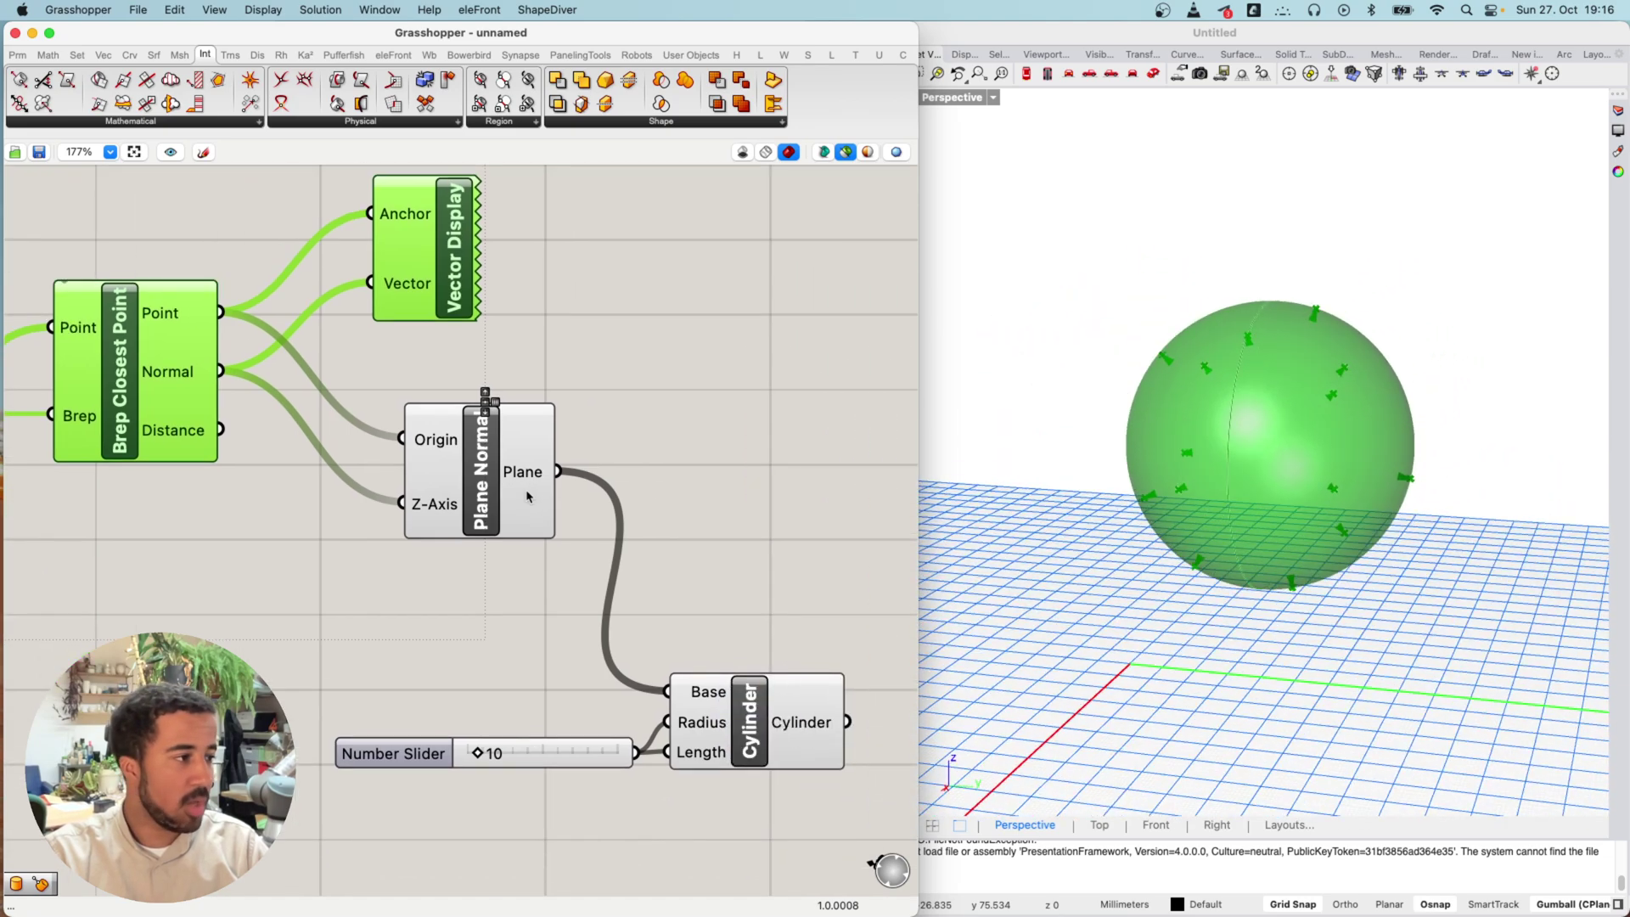
{"action": "left_click", "coordinate": [514, 493], "text": "shift"}
{"action": "right_click_drag", "start_coordinate": [1129, 408], "coordinate": [1257, 399]}
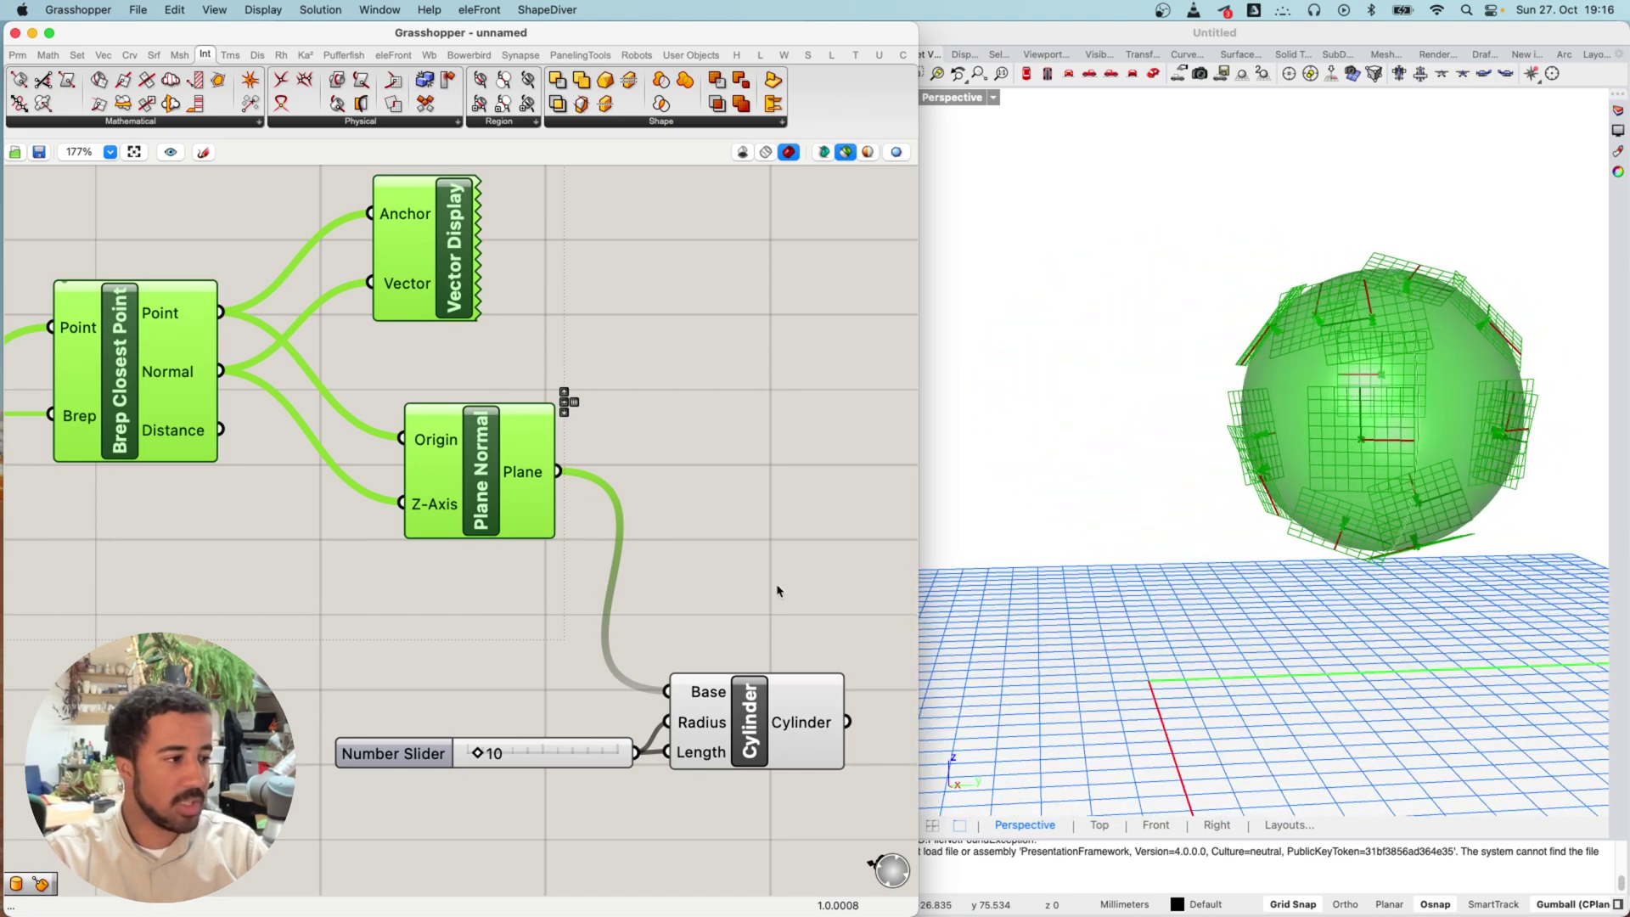
{"action": "right_click_drag", "start_coordinate": [777, 586], "coordinate": [631, 494]}
{"action": "left_click", "coordinate": [613, 640], "text": "shift"}
{"action": "mouse_move", "coordinate": [1224, 465]}
{"action": "right_mouse_down"}
{"action": "mouse_move", "coordinate": [1179, 487]}
{"action": "mouse_move", "coordinate": [1222, 494]}
{"action": "right_mouse_up"}
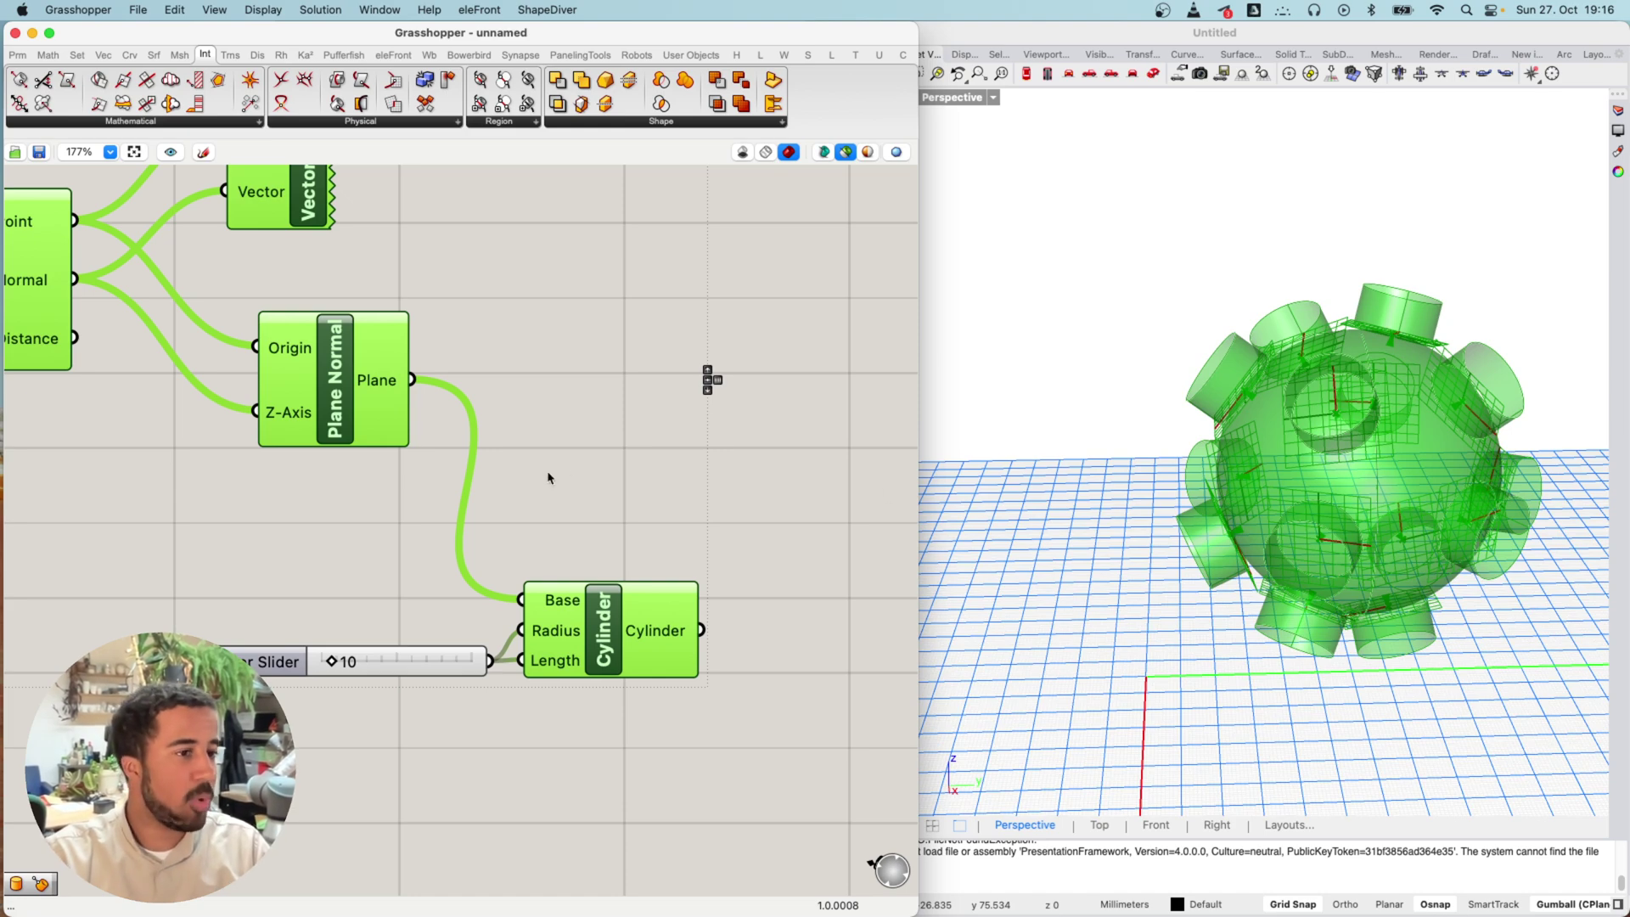
Delete every component downstream of the Sphere, from Populate Geometry and its count slider through to the Cylinder and its slider
{"action": "scroll", "coordinate": [550, 476], "scroll_direction": "down", "scroll_amount": 4}
{"action": "right_click_drag", "start_coordinate": [343, 491], "coordinate": [644, 495]}
{"action": "scroll", "coordinate": [498, 506], "scroll_direction": "down", "scroll_amount": 3}
{"action": "left_click", "coordinate": [673, 512]}
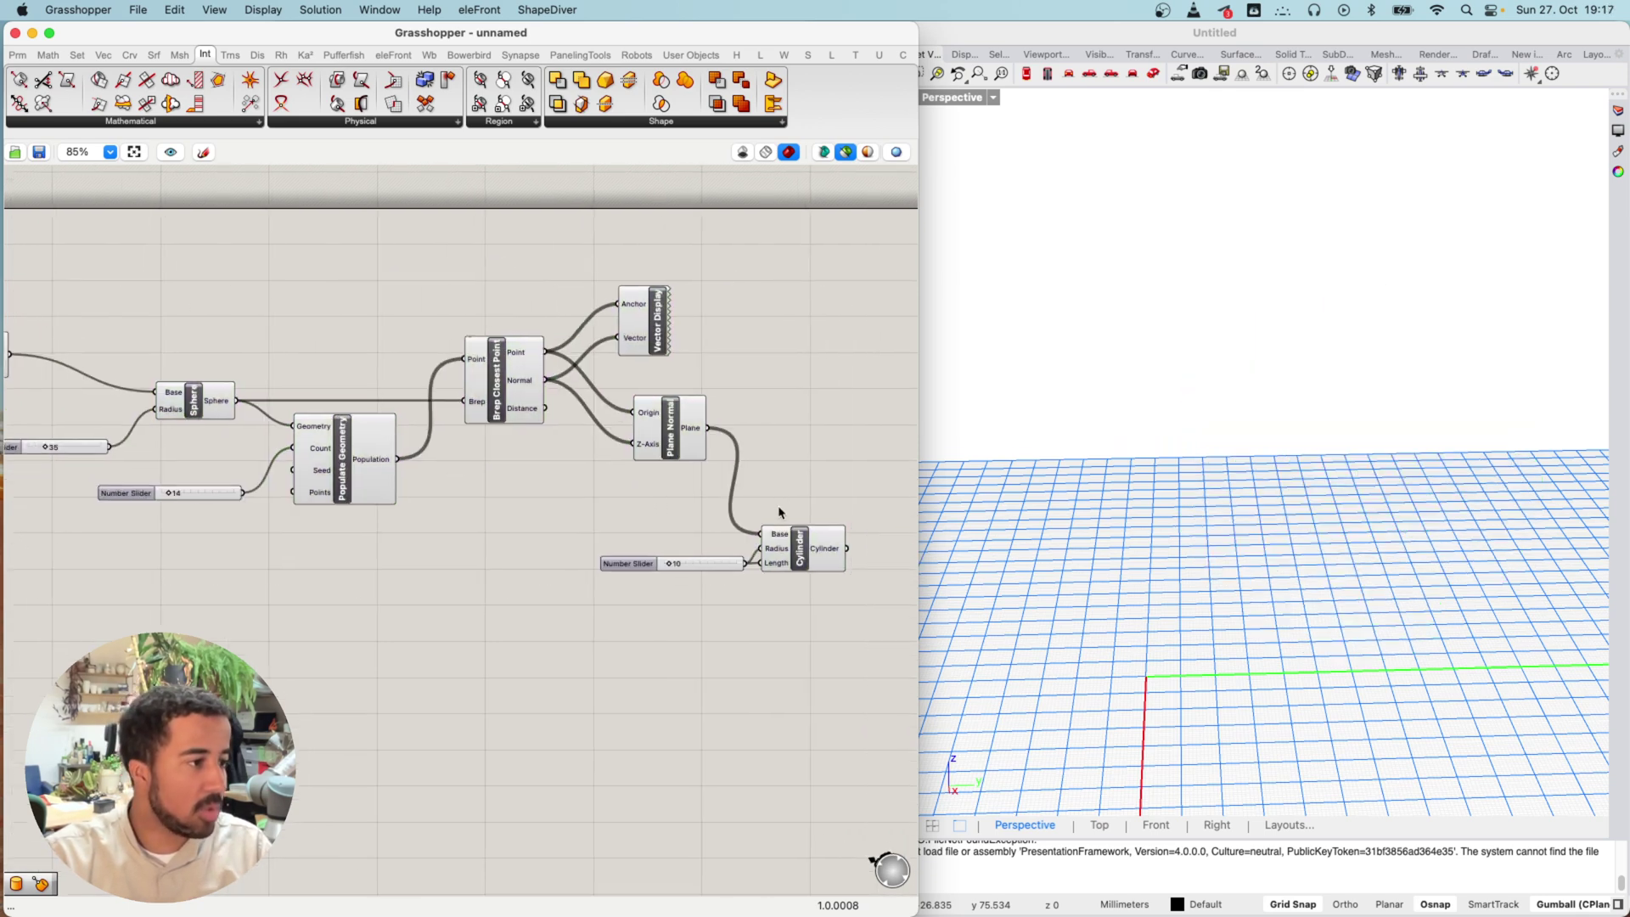
{"action": "mouse_move", "coordinate": [717, 569]}
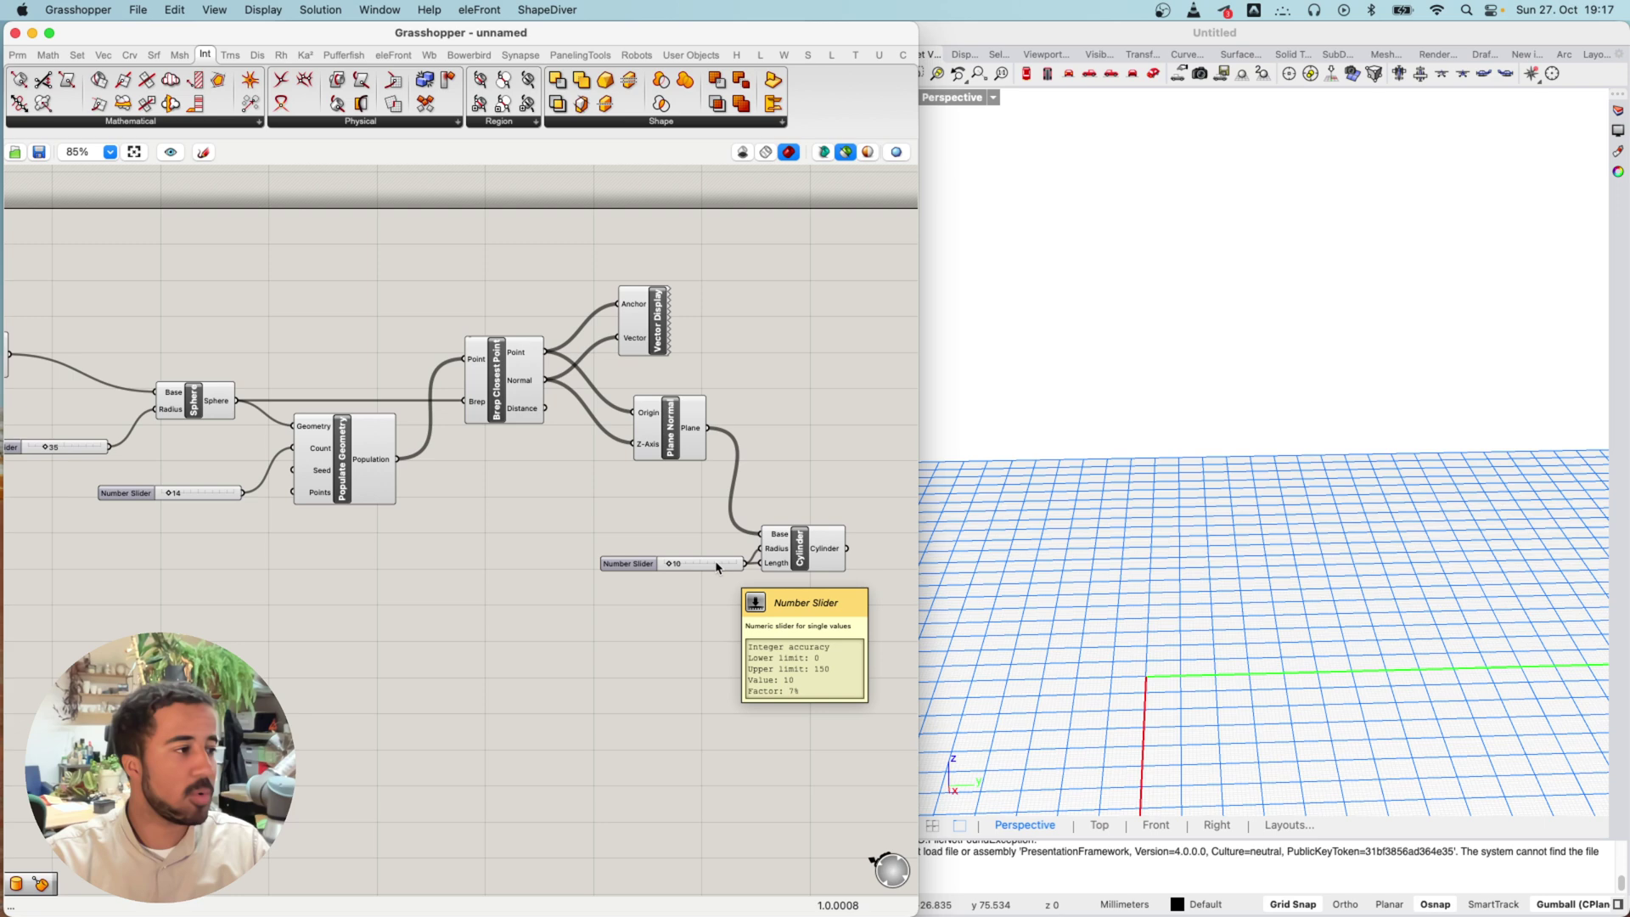
{"action": "right_click_drag", "start_coordinate": [597, 499], "coordinate": [507, 439]}
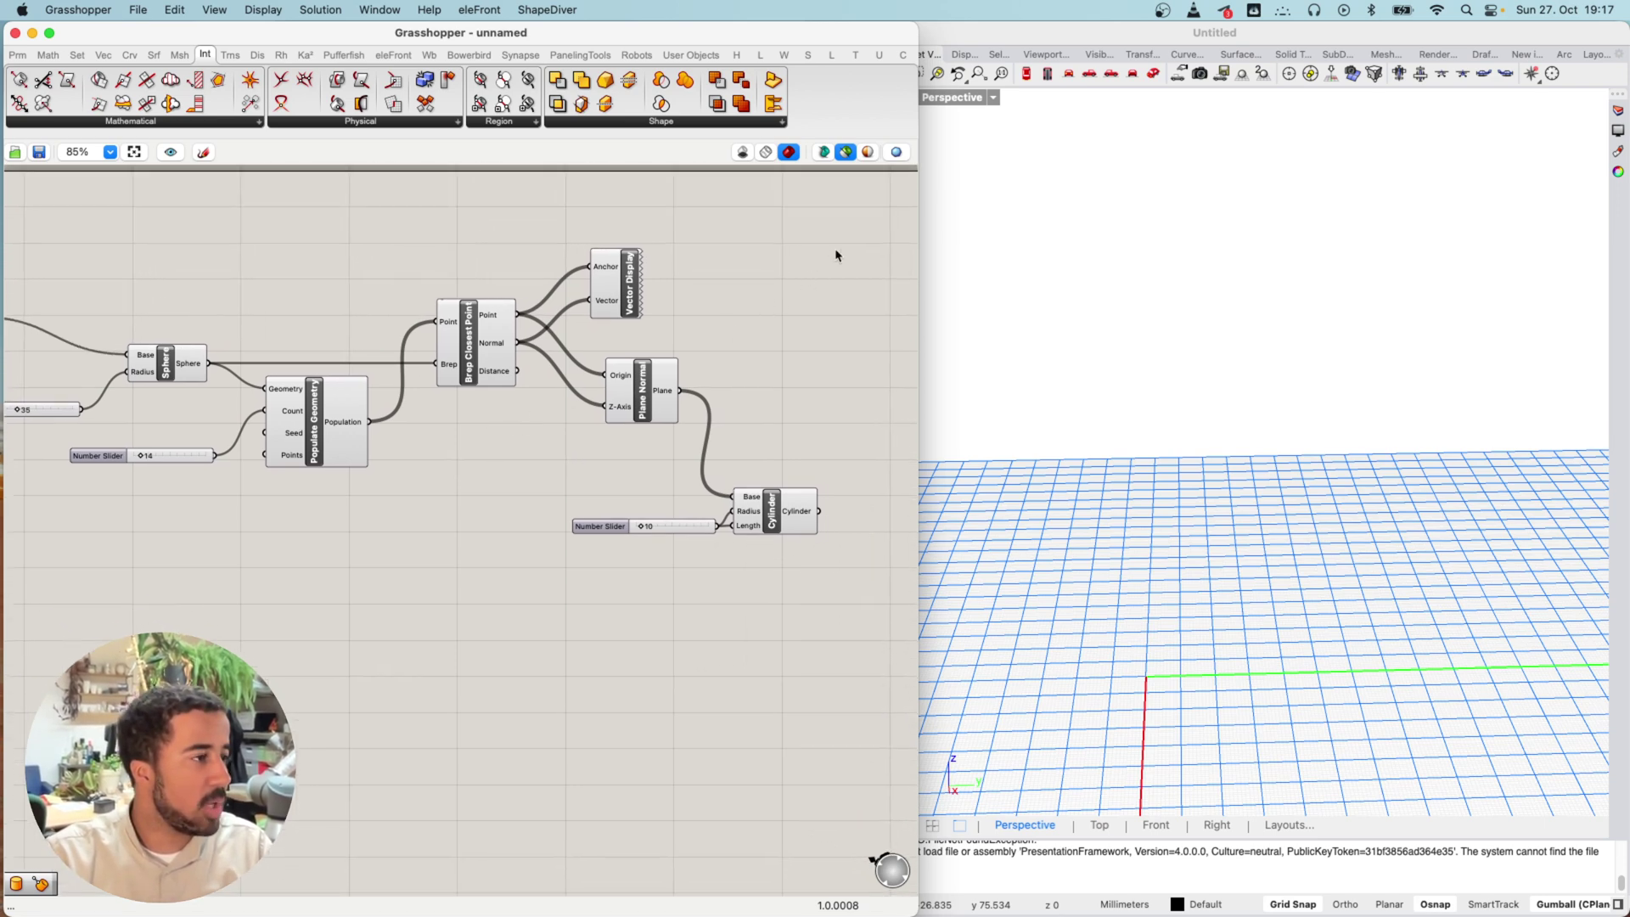
{"action": "left_click_drag", "start_coordinate": [849, 248], "coordinate": [451, 579]}
{"action": "right_click_drag", "start_coordinate": [357, 432], "coordinate": [481, 478]}
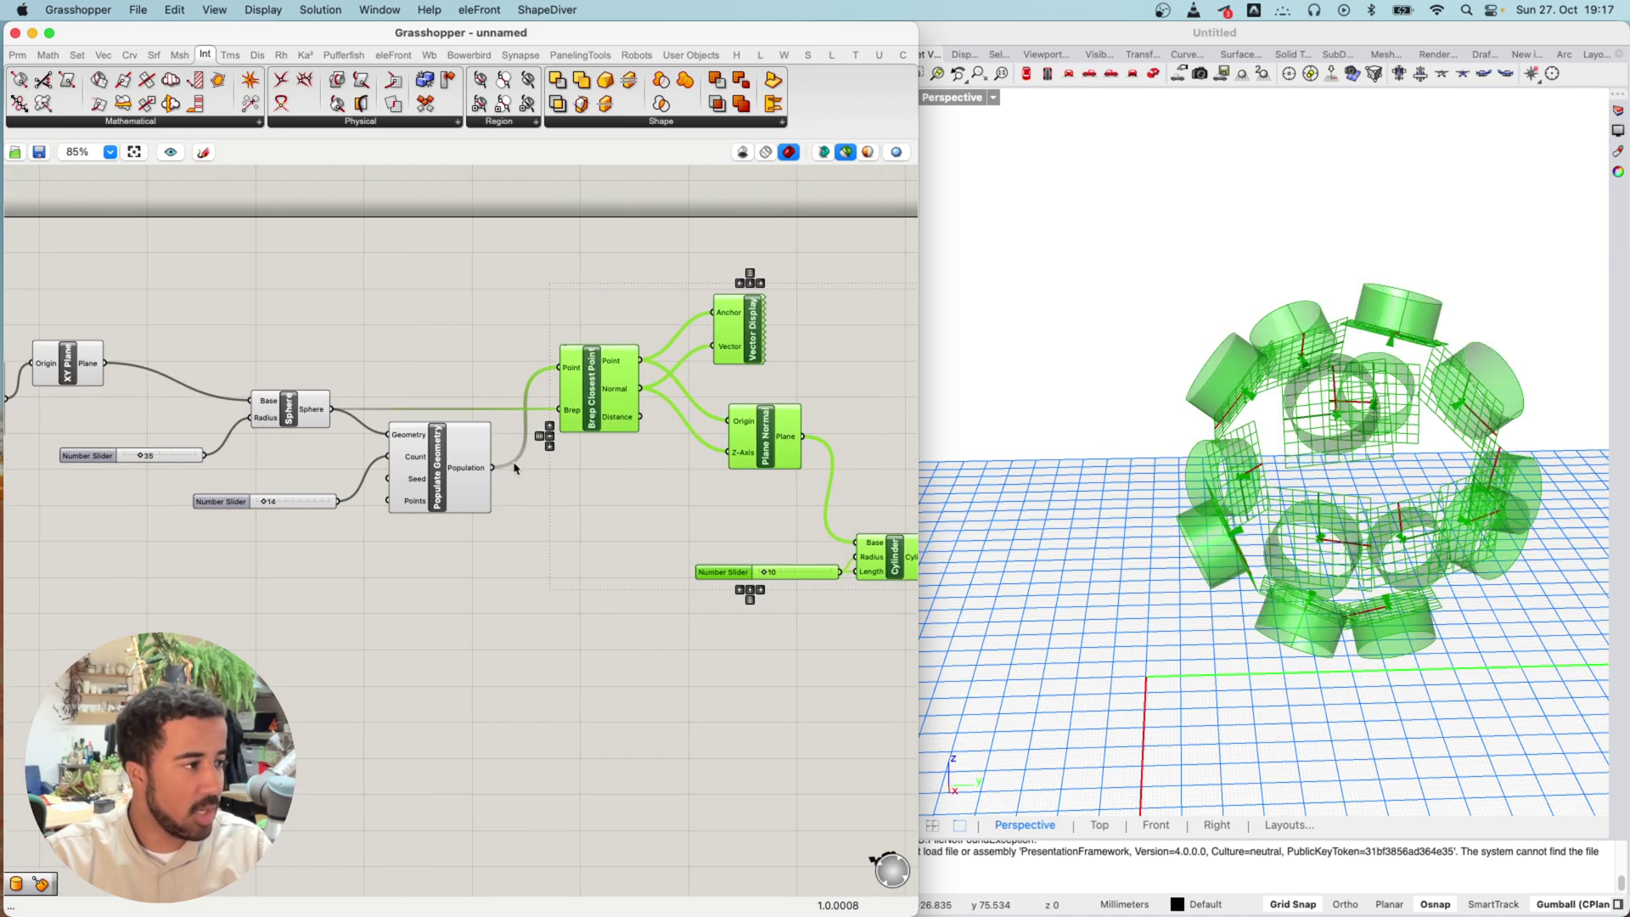
{"action": "right_click", "coordinate": [690, 385]}
{"action": "left_click", "coordinate": [732, 414]}
{"action": "left_click_drag", "start_coordinate": [887, 279], "coordinate": [333, 633]}
{"action": "key", "text": "Delete"}
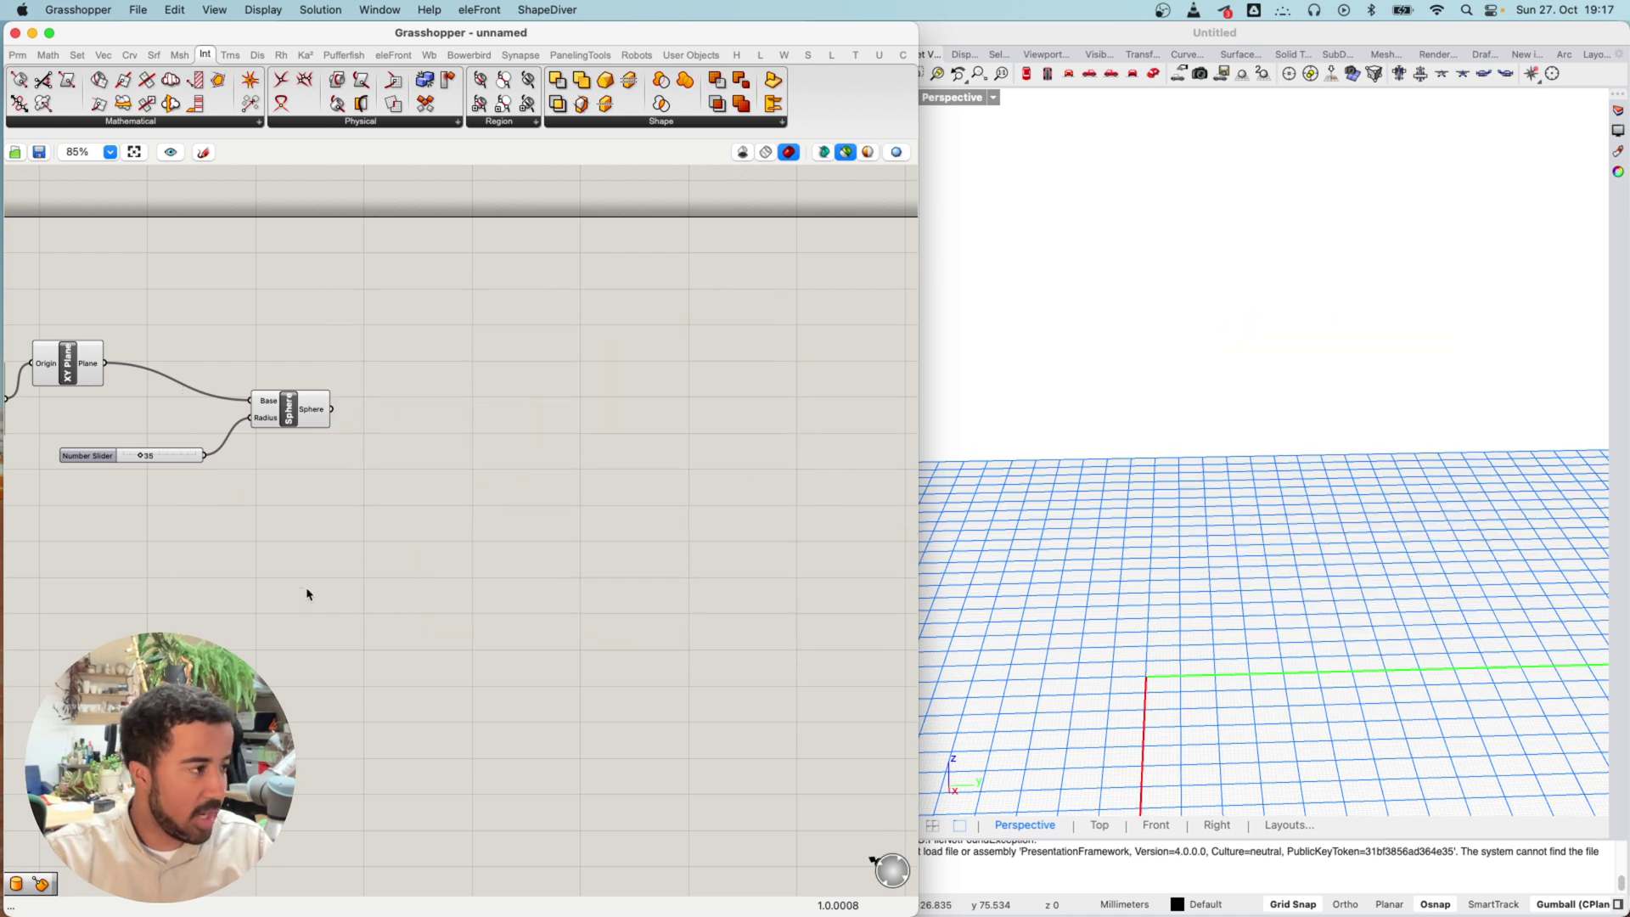
Move the sphere's radius slider closer to the Sphere and line up the XY Plane component with the Construct Point output
{"action": "right_click_drag", "start_coordinate": [300, 431], "coordinate": [546, 465]}
{"action": "scroll", "coordinate": [546, 465], "scroll_direction": "up", "scroll_amount": 4}
{"action": "left_click", "coordinate": [583, 419]}
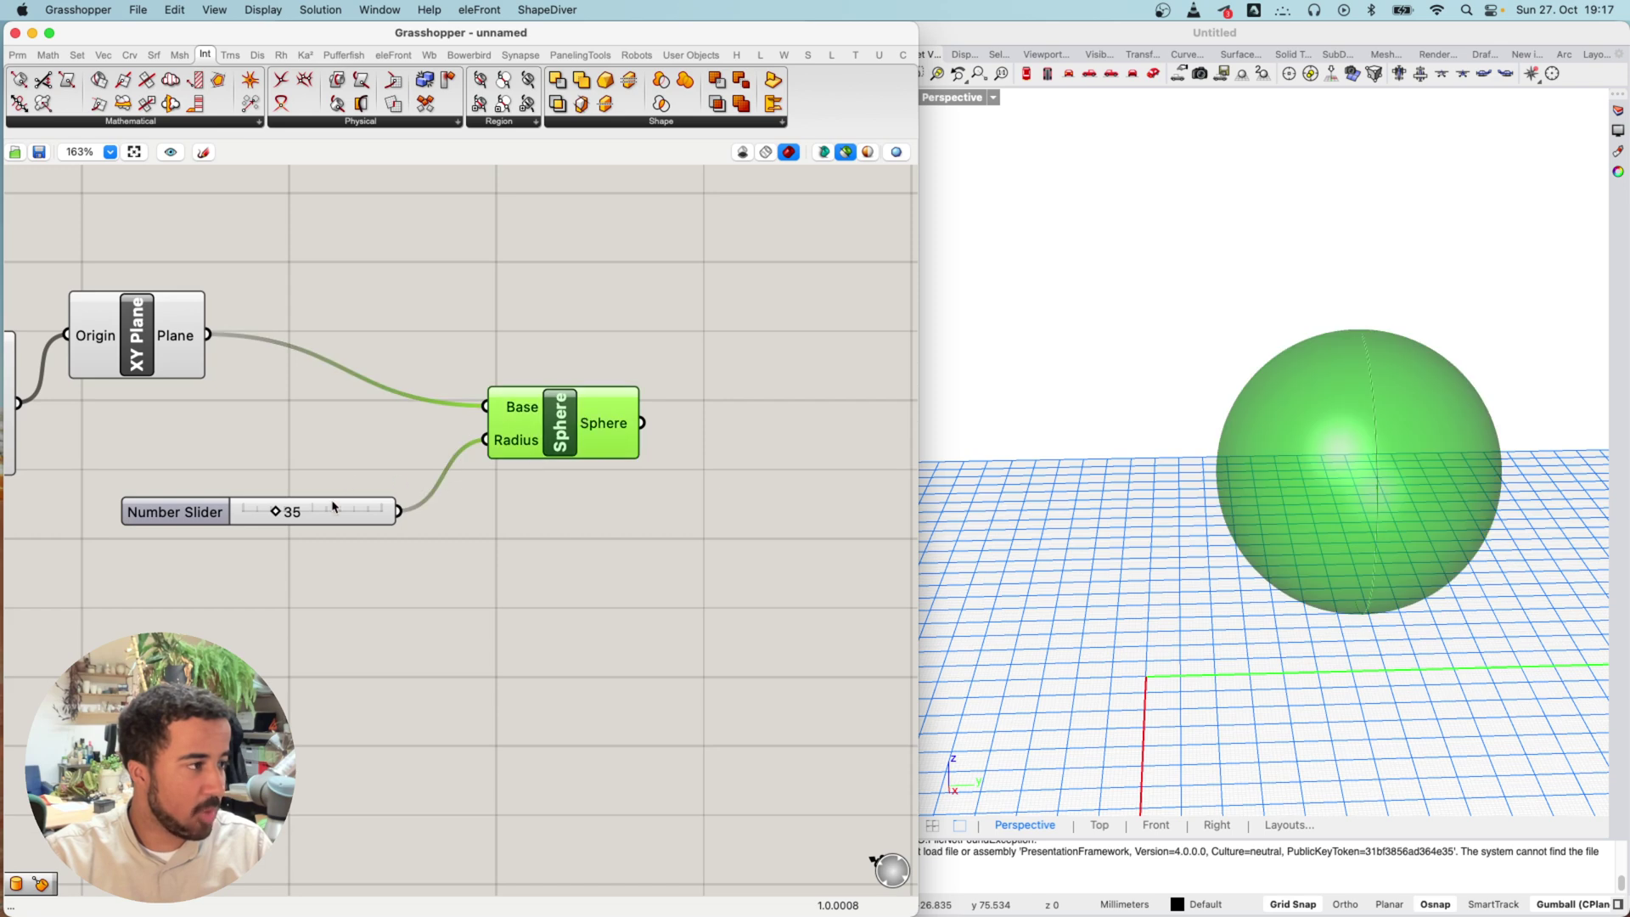
{"action": "left_click_drag", "start_coordinate": [334, 513], "coordinate": [361, 477]}
{"action": "scroll", "coordinate": [246, 475], "scroll_direction": "down", "scroll_amount": 1}
{"action": "right_click_drag", "start_coordinate": [246, 476], "coordinate": [571, 487]}
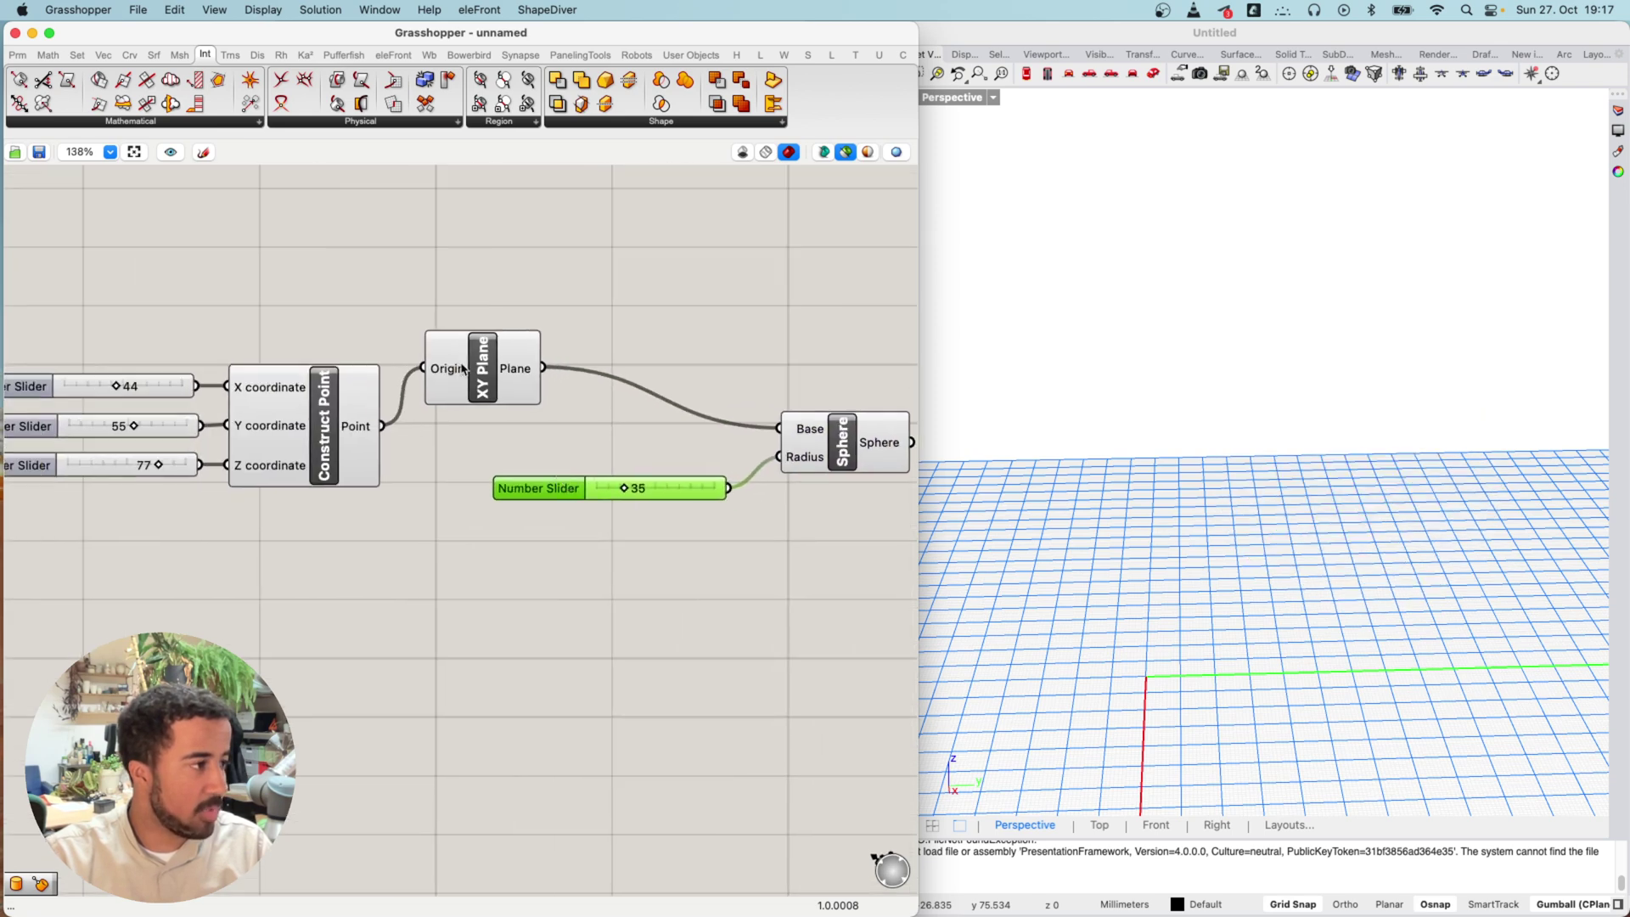
{"action": "left_click_drag", "start_coordinate": [462, 368], "coordinate": [451, 427]}
{"action": "right_click_drag", "start_coordinate": [108, 394], "coordinate": [286, 386]}
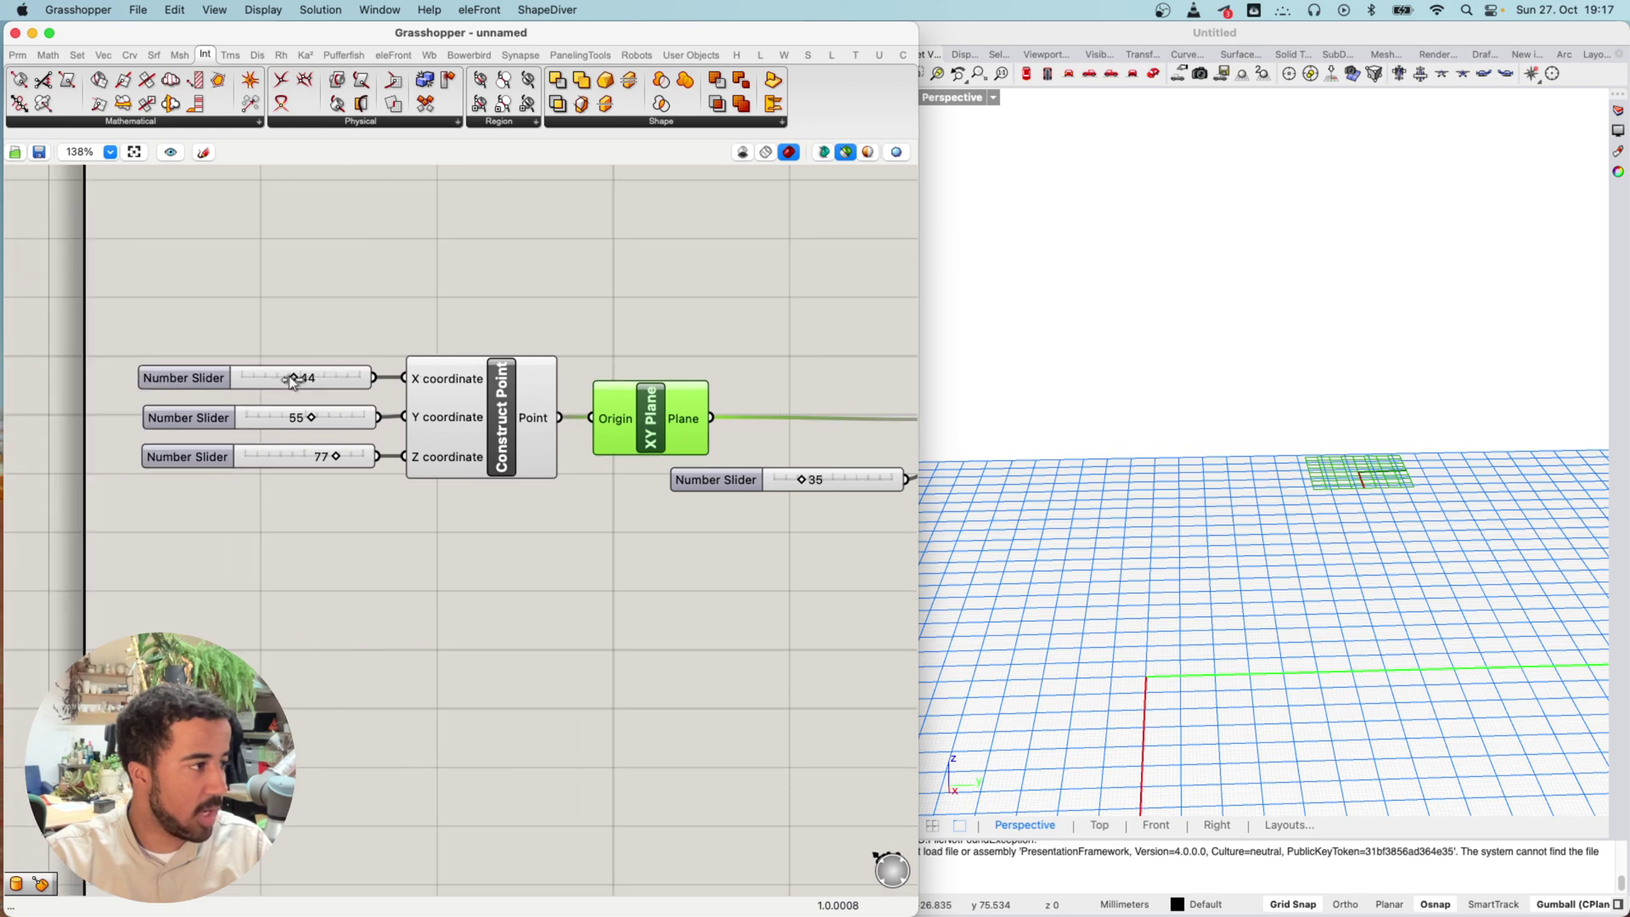
Set the X, Y and Z coordinate sliders of the sphere's Construct Point to 0
{"action": "left_click_drag", "start_coordinate": [290, 379], "coordinate": [196, 379]}
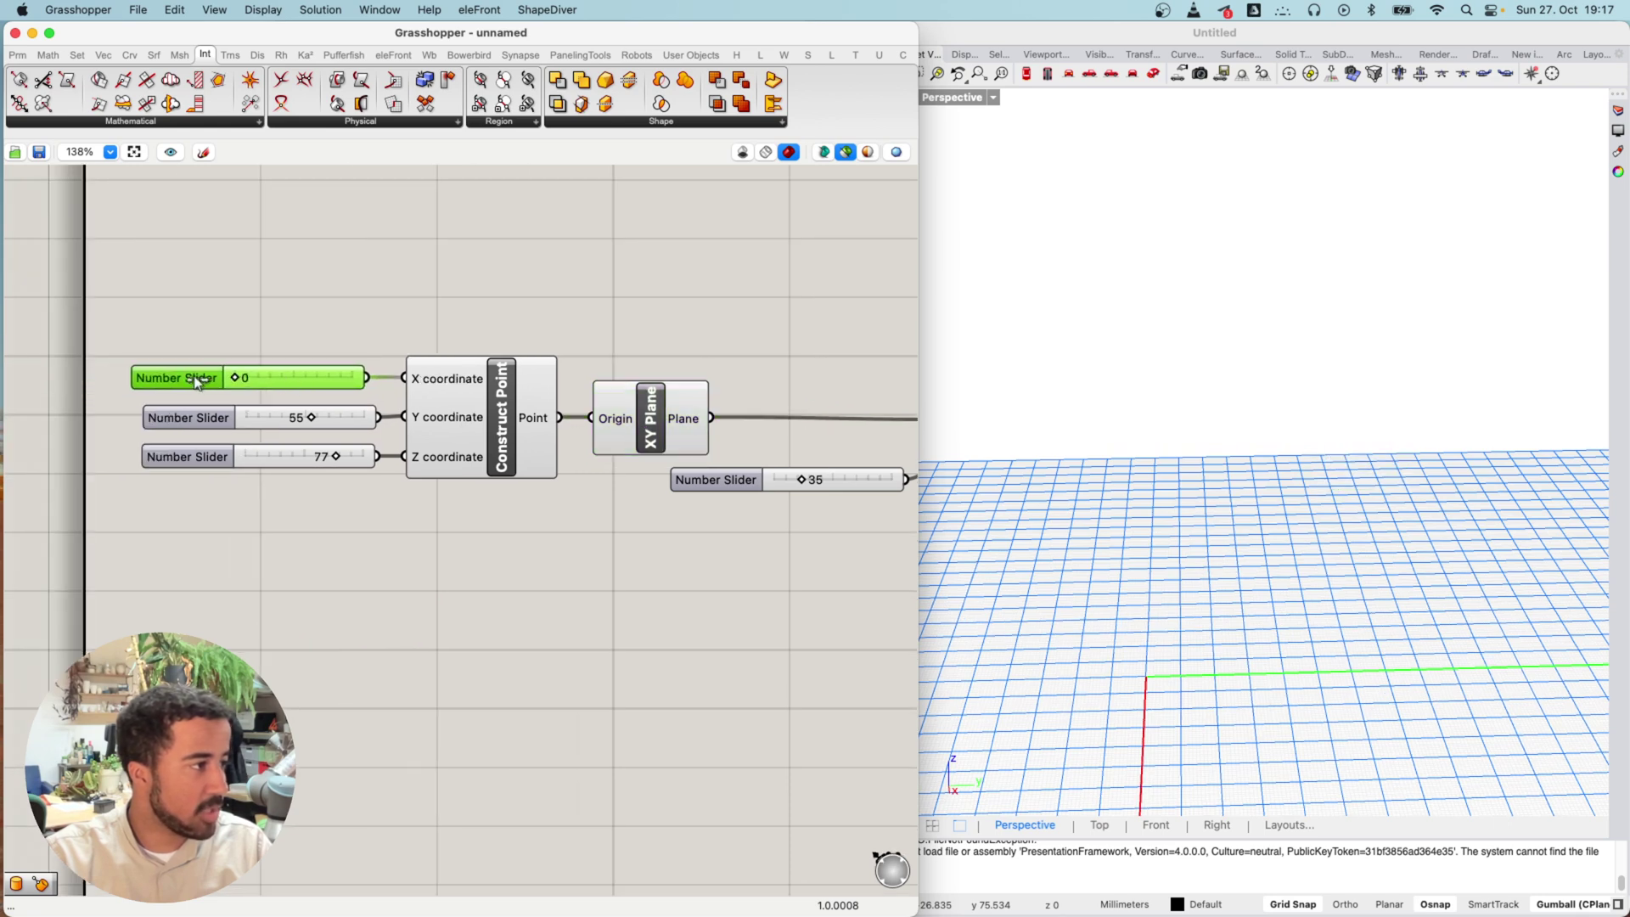
{"action": "left_click_drag", "start_coordinate": [311, 417], "coordinate": [199, 425]}
{"action": "left_click_drag", "start_coordinate": [337, 456], "coordinate": [266, 461]}
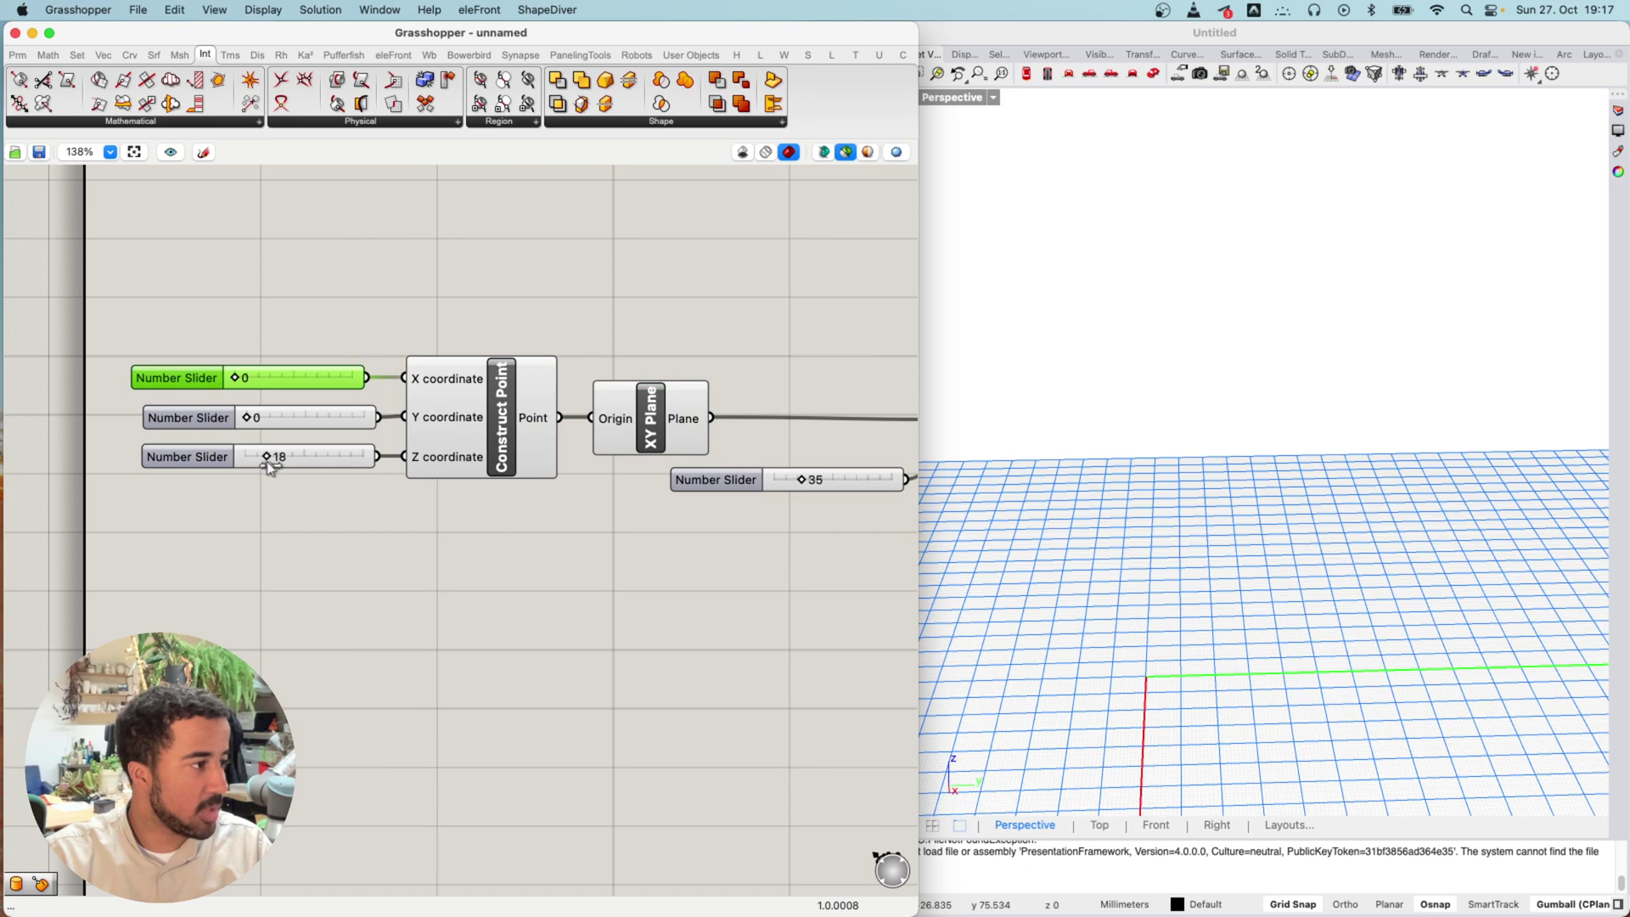
Move the radius slider right beside the Sphere's Radius input and view the sphere at the world origin
{"action": "right_click_drag", "start_coordinate": [904, 413], "coordinate": [506, 399]}
{"action": "left_click_drag", "start_coordinate": [475, 477], "coordinate": [519, 495]}
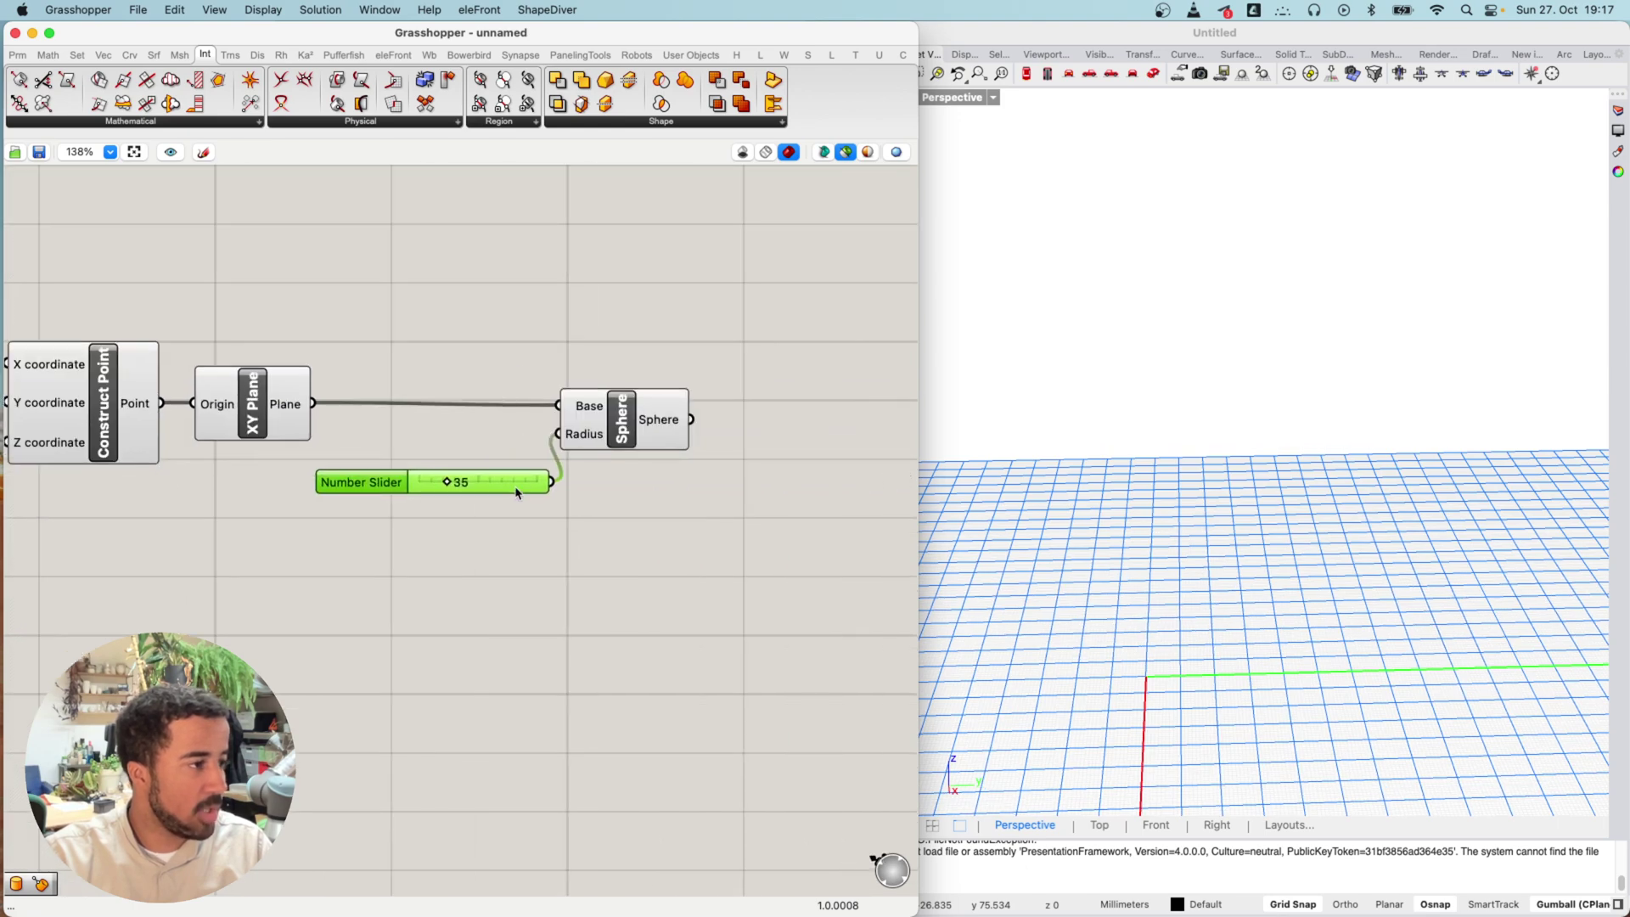
{"action": "right_click_drag", "start_coordinate": [1167, 637], "coordinate": [1267, 633]}
{"action": "right_click_drag", "start_coordinate": [1075, 576], "coordinate": [1256, 543]}
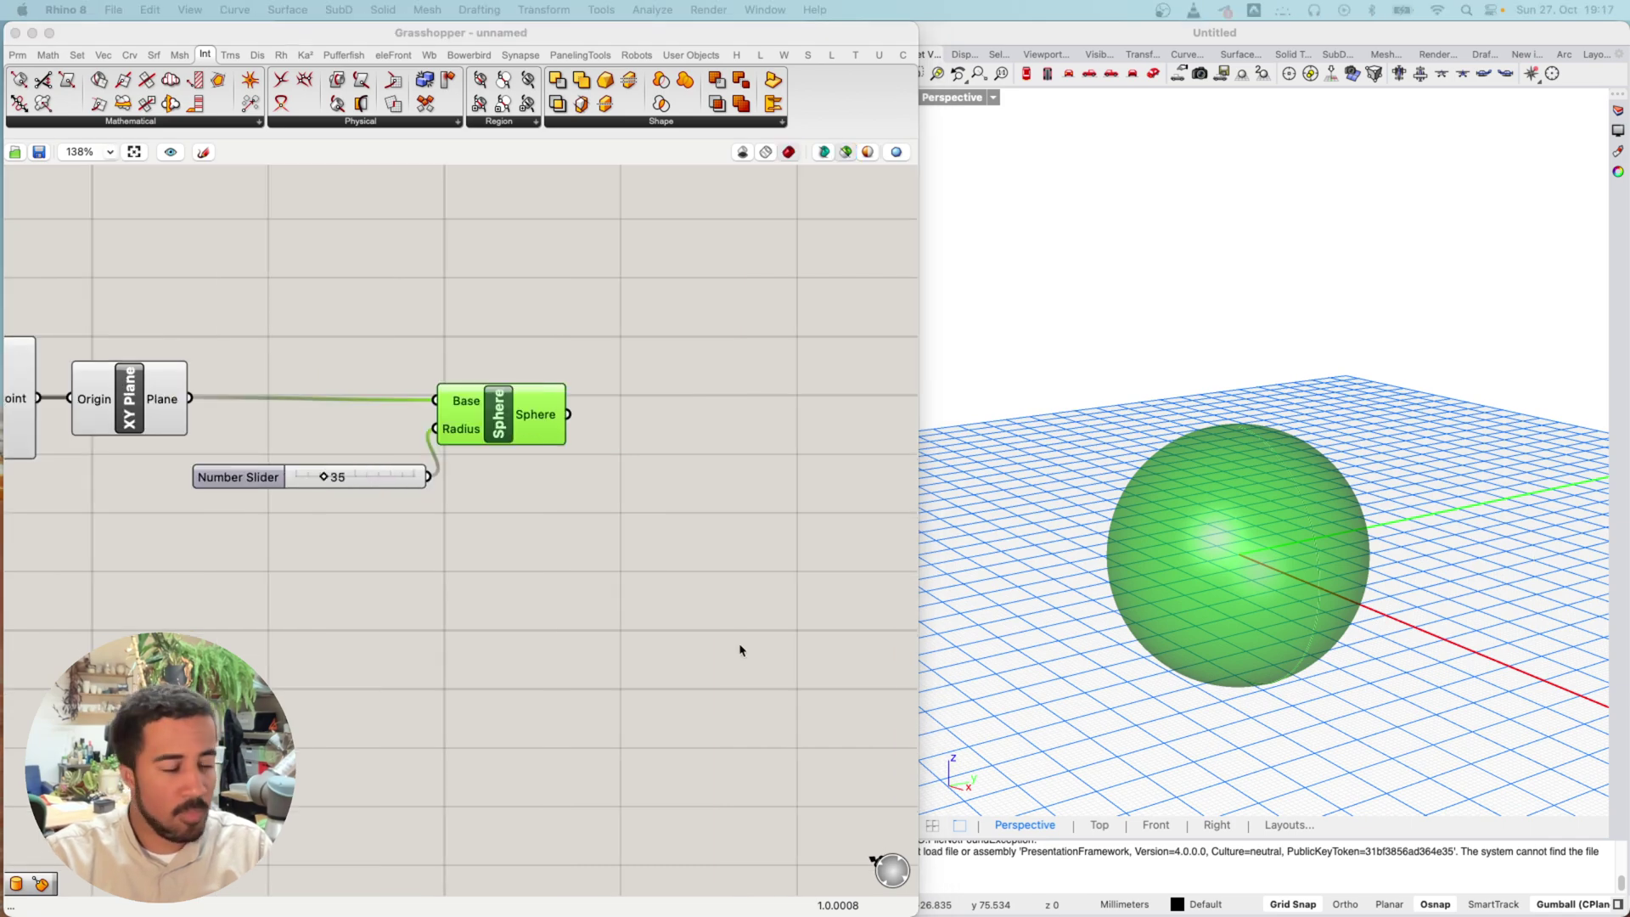
Place a second XY Plane component on the canvas below the sphere definition
{"action": "left_click", "coordinate": [100, 56]}
{"action": "left_click", "coordinate": [102, 56]}
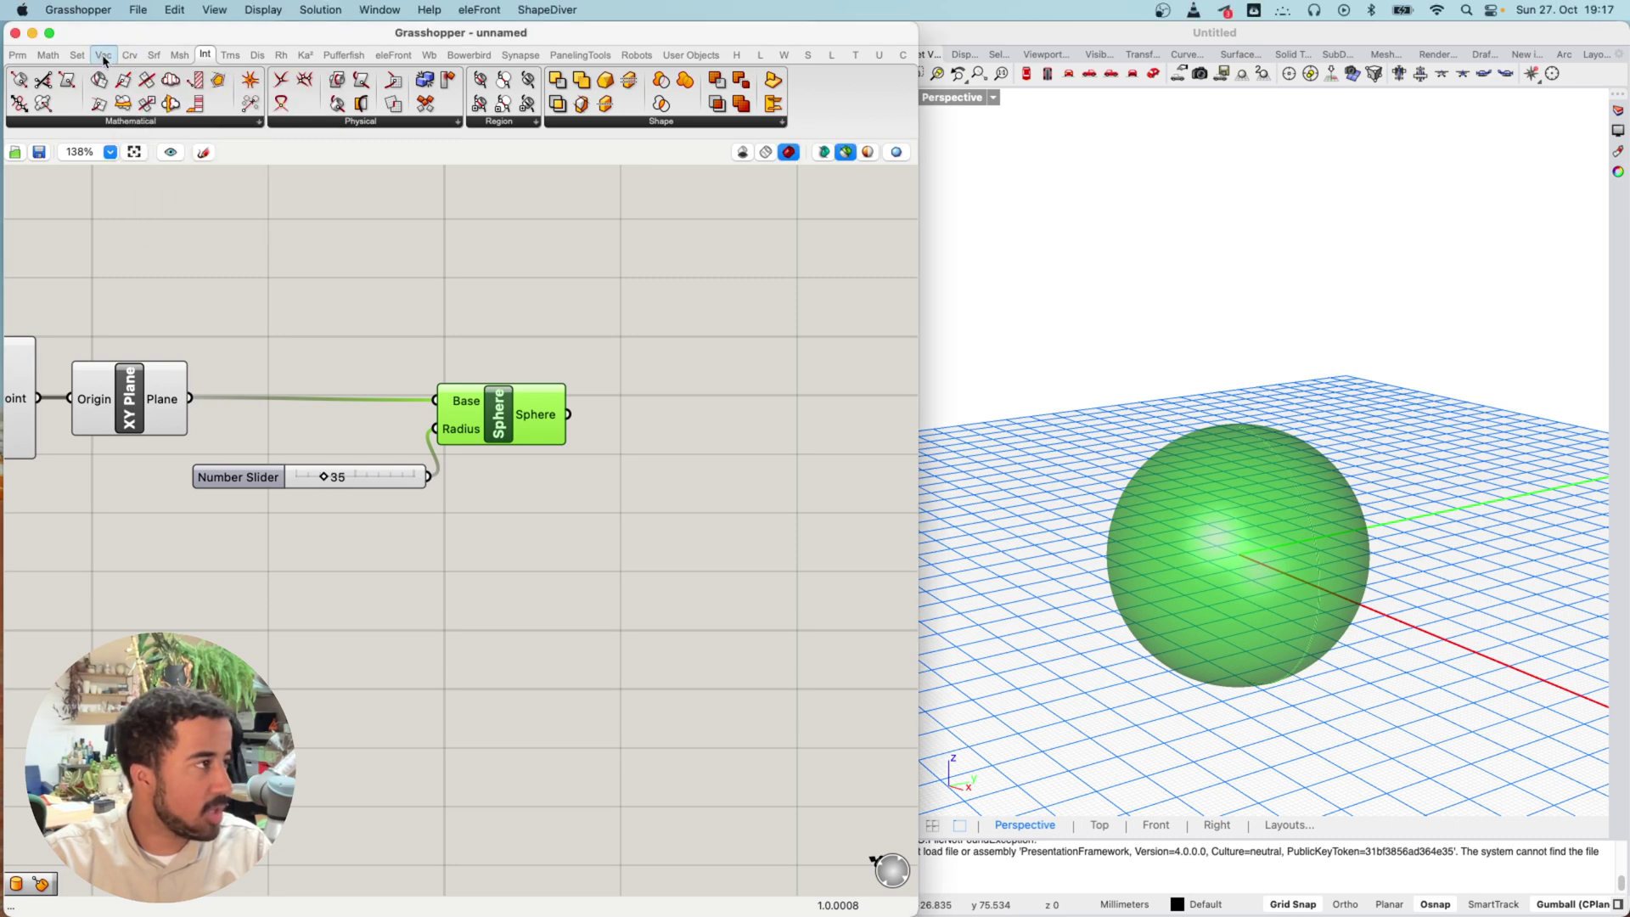
{"action": "left_click_drag", "start_coordinate": [281, 103], "coordinate": [518, 675]}
{"action": "right_click_drag", "start_coordinate": [519, 675], "coordinate": [652, 542]}
Duplicate the Construct Point component with its three coordinate sliders into the empty area below the original
{"action": "right_click_drag", "start_coordinate": [120, 240], "coordinate": [417, 258]}
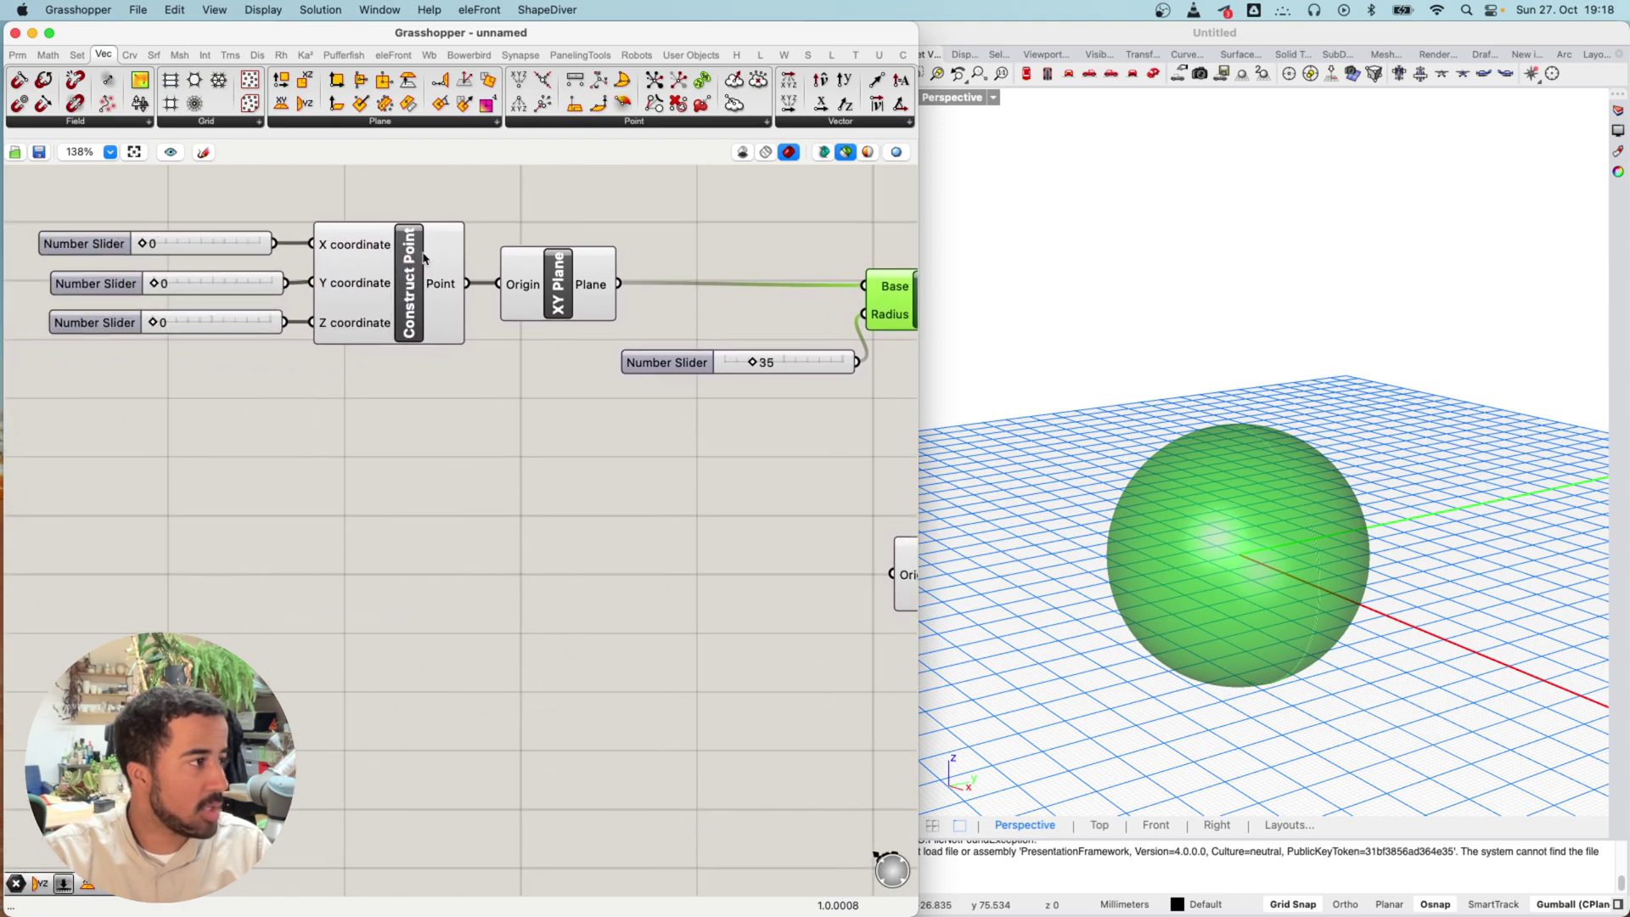
{"action": "left_click_drag", "start_coordinate": [395, 188], "coordinate": [259, 332]}
{"action": "right_click_drag", "start_coordinate": [419, 383], "coordinate": [321, 355]}
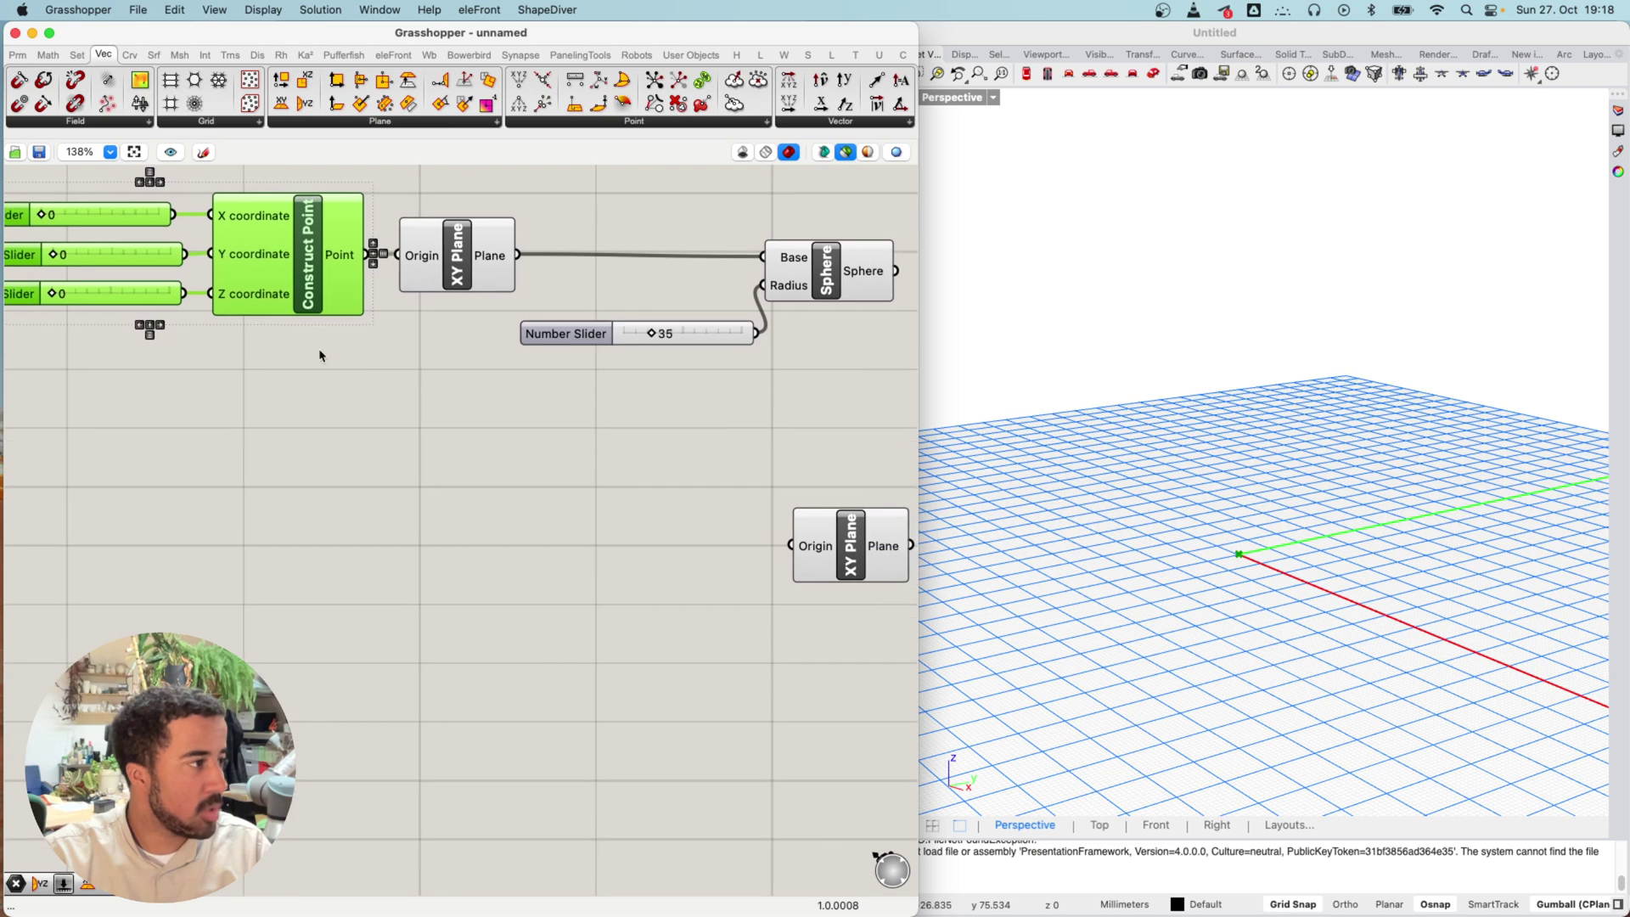
{"action": "left_click_drag", "start_coordinate": [294, 293], "coordinate": [391, 594], "text": "alt"}
{"action": "left_click", "coordinate": [542, 619]}
Position the new XY Plane beside the copied Construct Point, connect the point to its Origin, and set the copied Z slider to 20
{"action": "left_click_drag", "start_coordinate": [860, 547], "coordinate": [612, 564]}
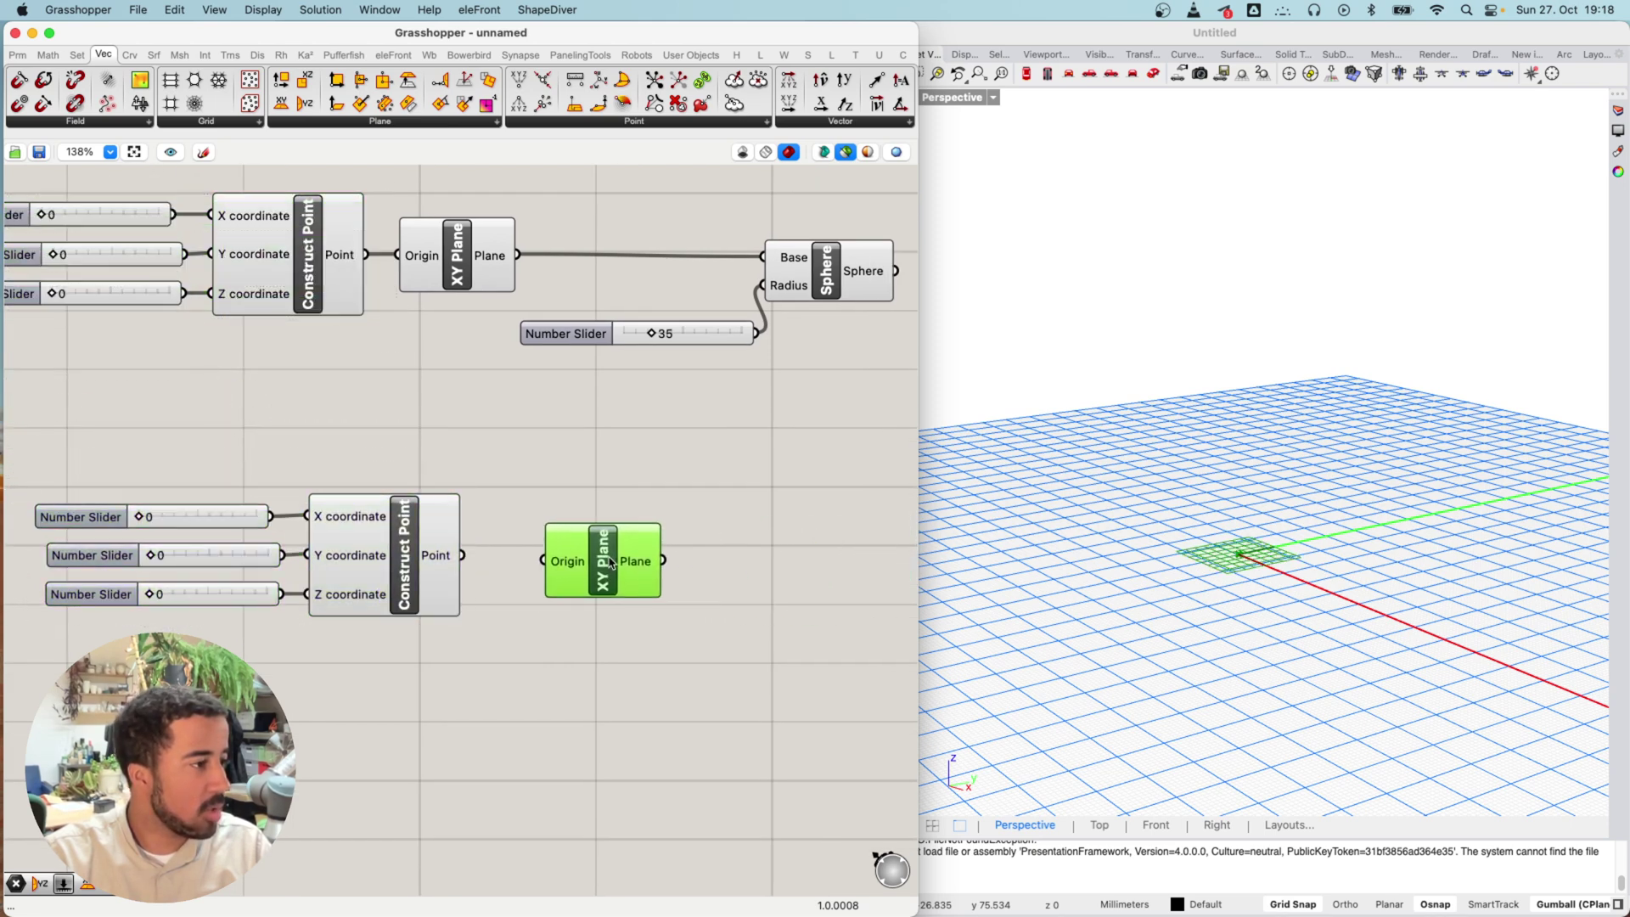
{"action": "right_click_drag", "start_coordinate": [370, 562], "coordinate": [466, 544]}
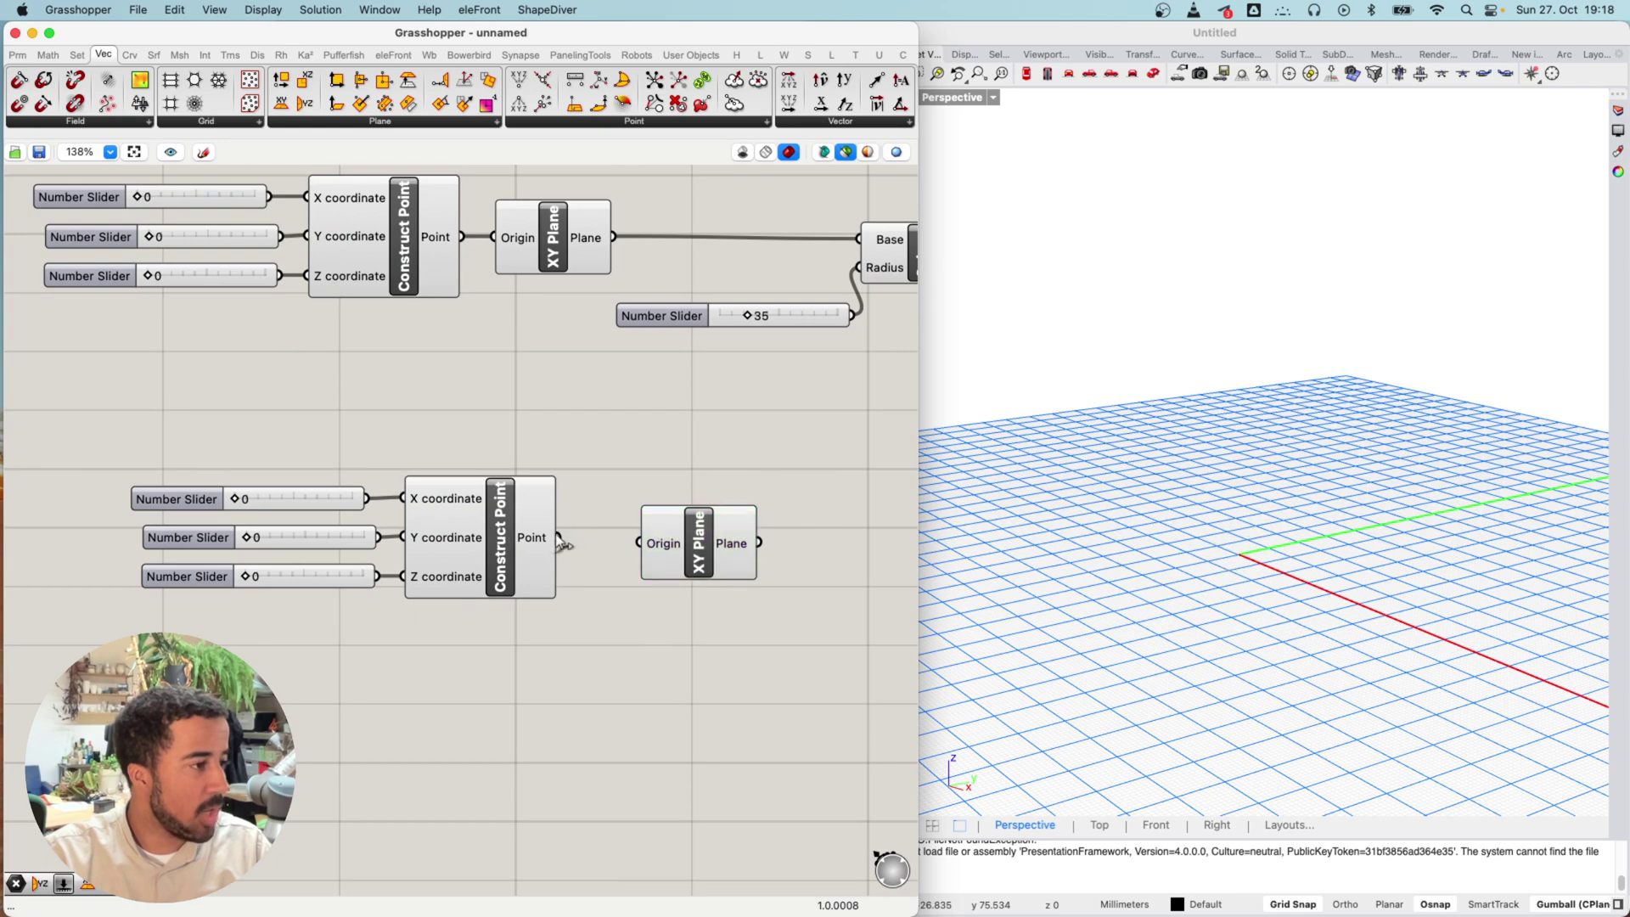
{"action": "left_click_drag", "start_coordinate": [558, 537], "coordinate": [702, 537]}
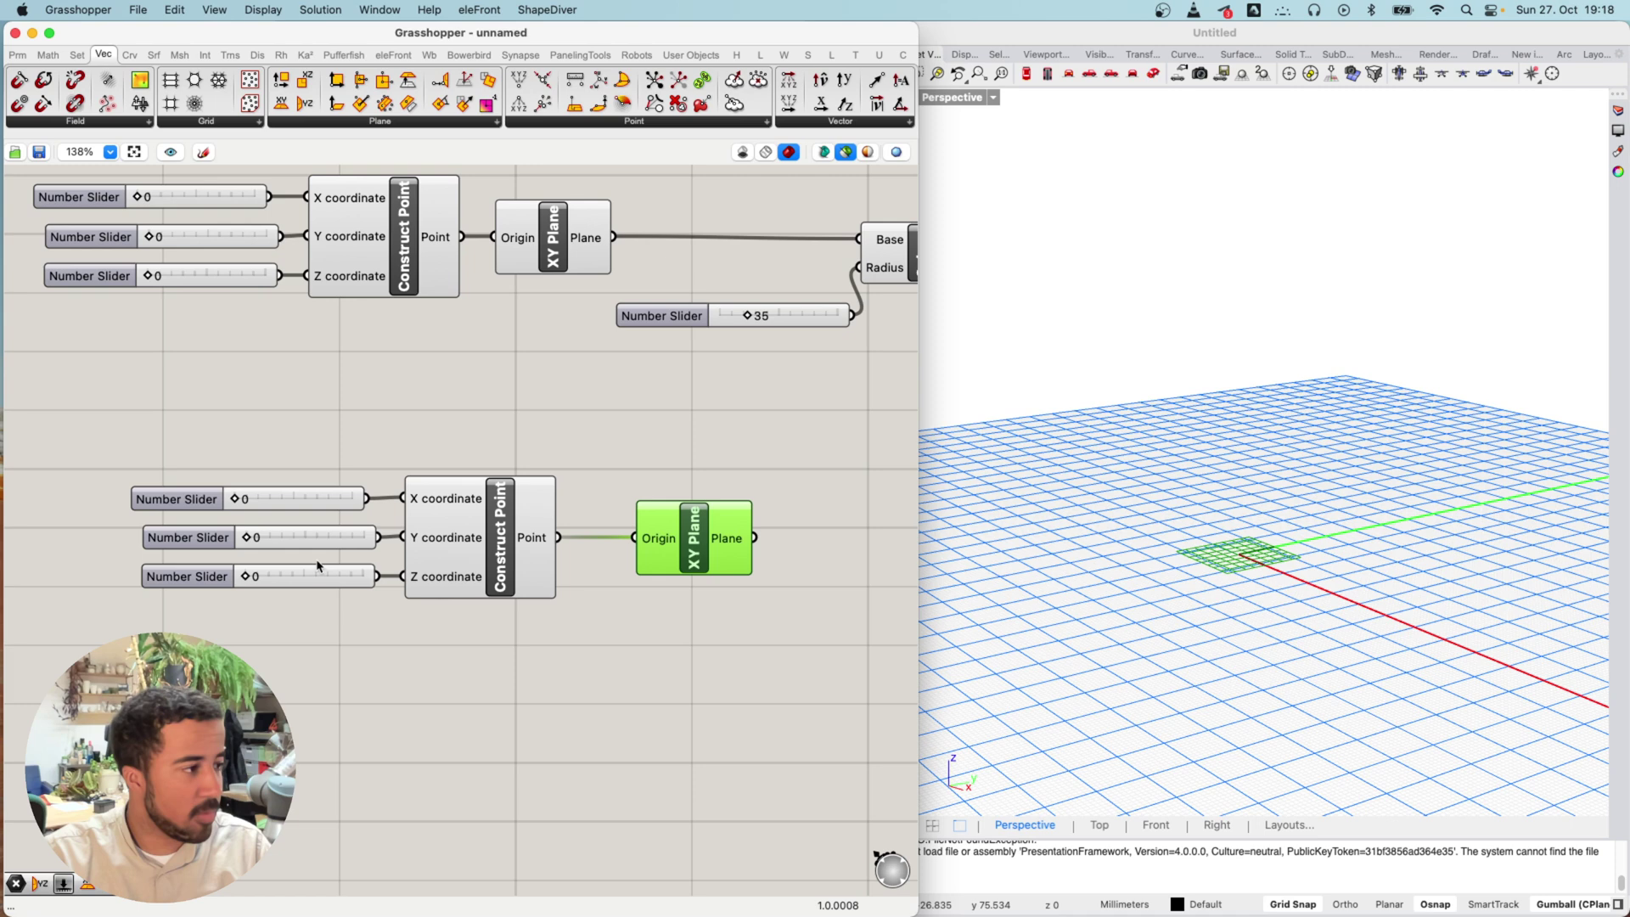
{"action": "mouse_move", "coordinate": [250, 579]}
{"action": "left_mouse_down"}
{"action": "mouse_move", "coordinate": [294, 574]}
{"action": "mouse_move", "coordinate": [270, 582]}
{"action": "left_mouse_up"}
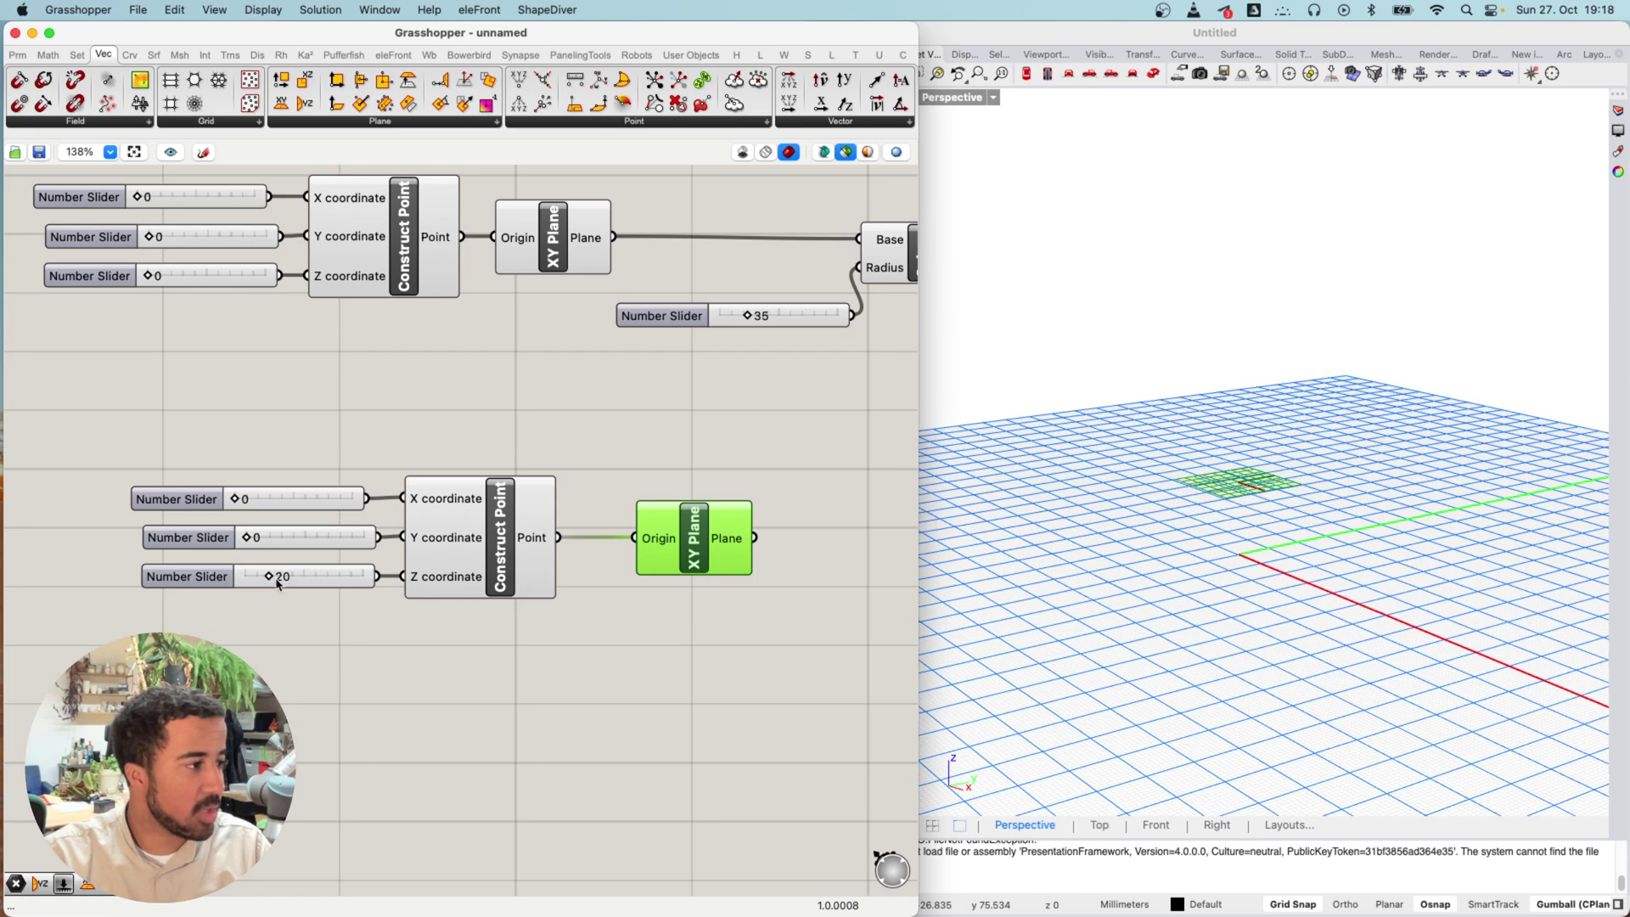
{"action": "right_click_drag", "start_coordinate": [1203, 456], "coordinate": [1199, 427]}
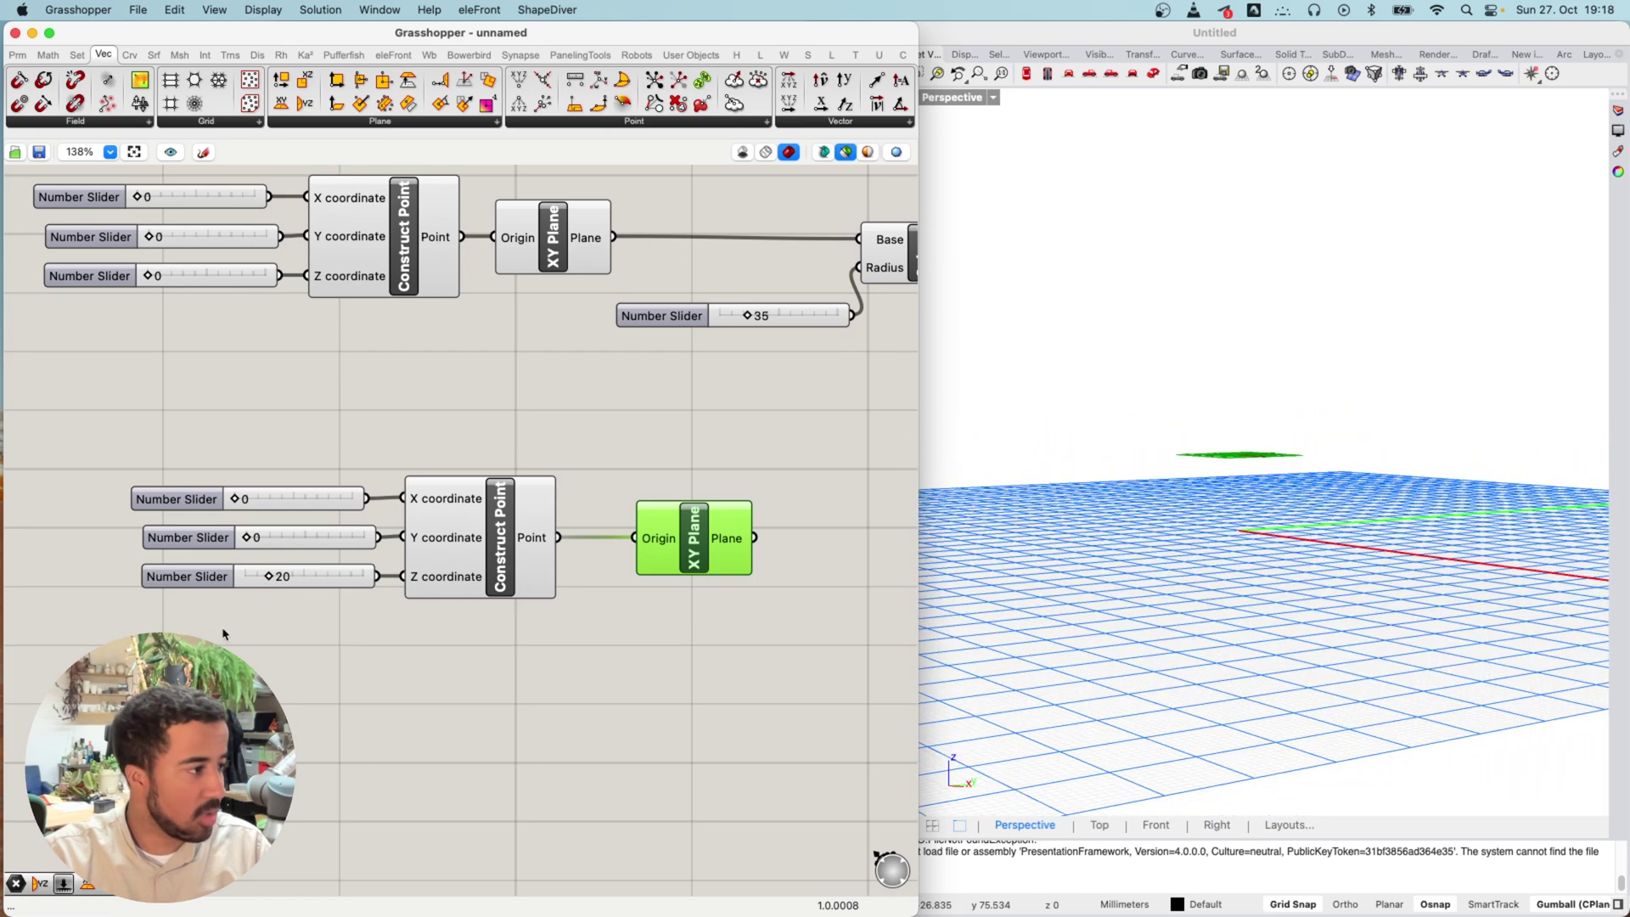
Preview the Sphere together with the raised XY Plane and examine where the plane lies inside the sphere
{"action": "scroll", "coordinate": [249, 614], "scroll_direction": "up", "scroll_amount": 1}
{"action": "right_click_drag", "start_coordinate": [508, 506], "coordinate": [276, 613]}
{"action": "scroll", "coordinate": [276, 613], "scroll_direction": "down", "scroll_amount": 1}
{"action": "right_click_drag", "start_coordinate": [495, 579], "coordinate": [406, 589]}
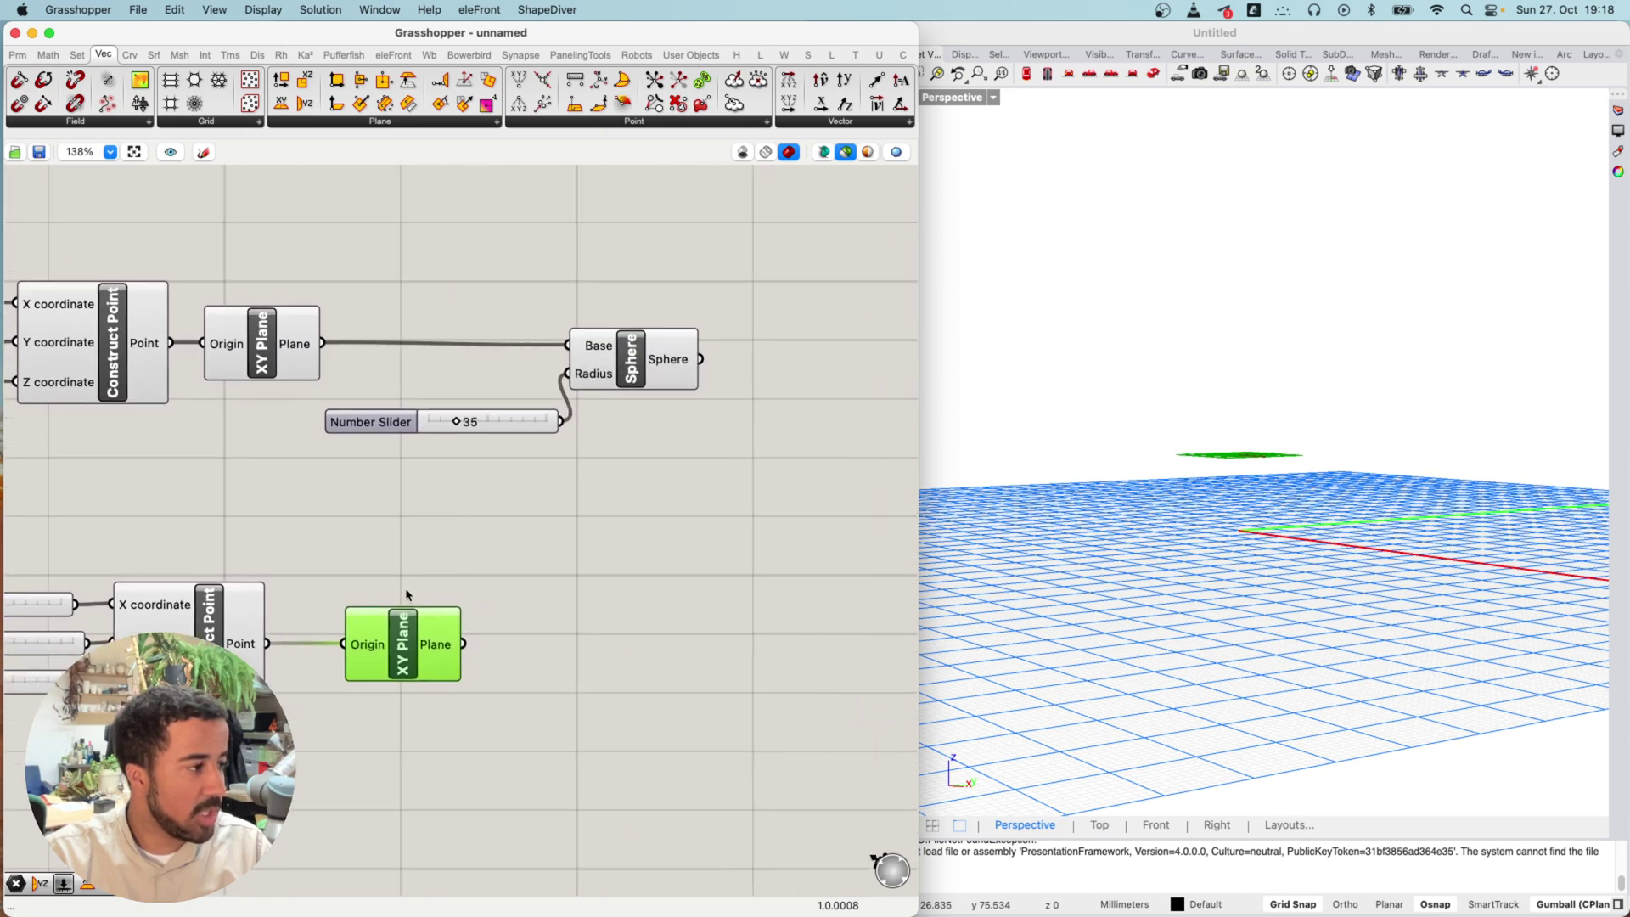
{"action": "scroll", "coordinate": [441, 594], "scroll_direction": "left", "scroll_amount": 5}
{"action": "scroll", "coordinate": [441, 594], "scroll_direction": "up", "scroll_amount": 3}
{"action": "left_click", "coordinate": [733, 381], "text": "shift"}
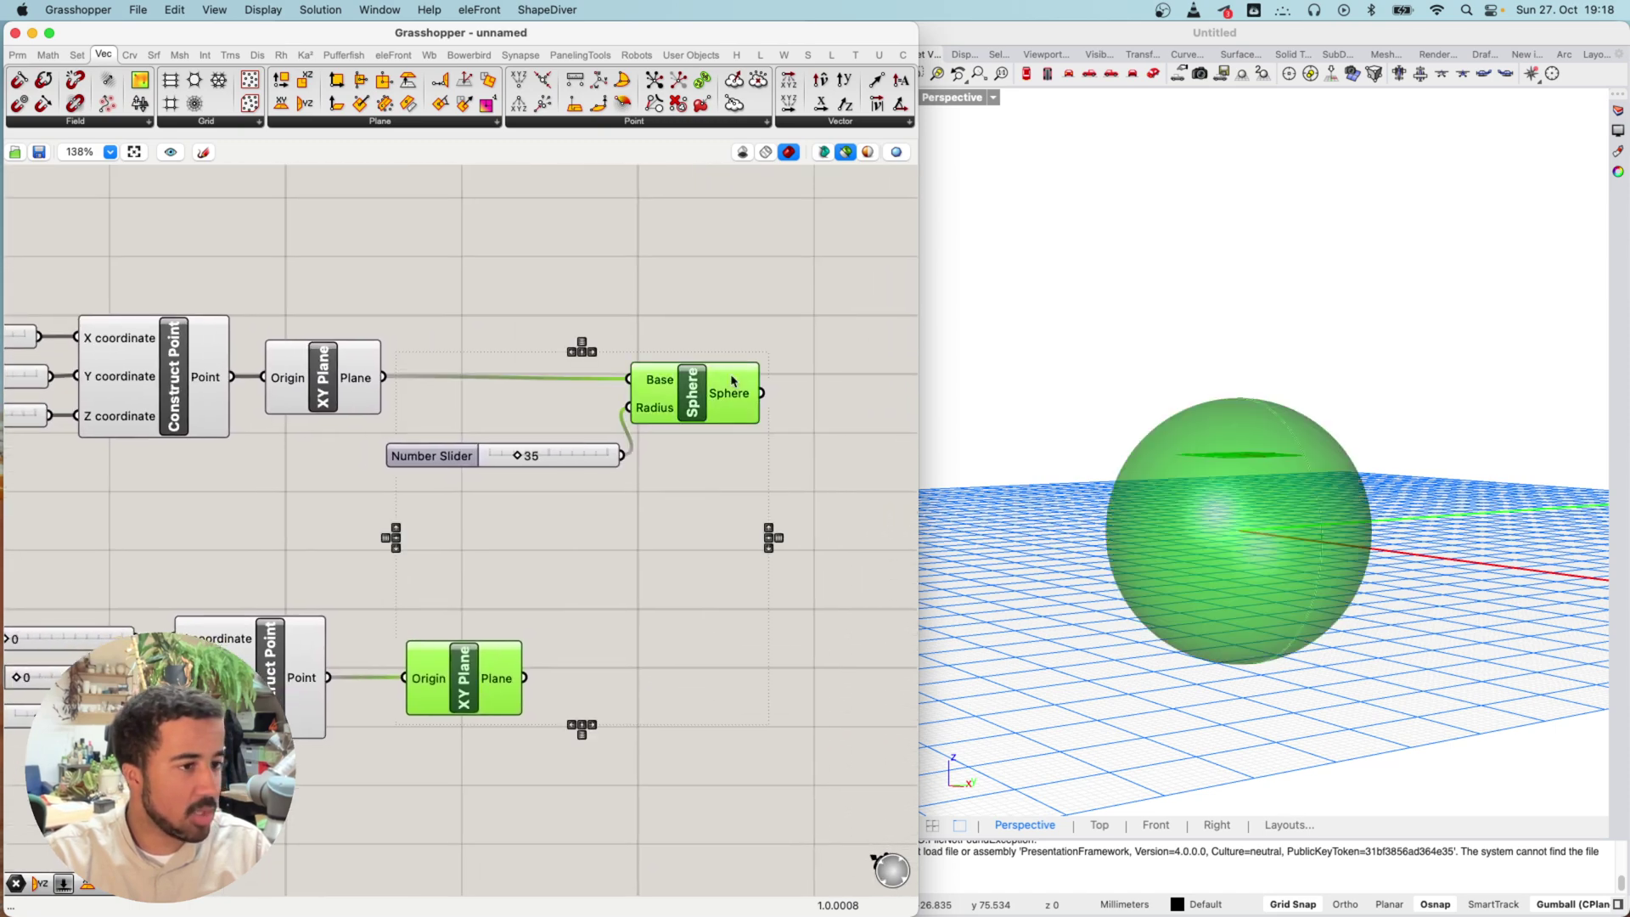
{"action": "right_click_drag", "start_coordinate": [1195, 443], "coordinate": [1204, 480]}
{"action": "mouse_move", "coordinate": [578, 539]}
{"action": "right_mouse_down"}
{"action": "mouse_move", "coordinate": [497, 601]}
{"action": "mouse_move", "coordinate": [568, 553]}
{"action": "right_mouse_up"}
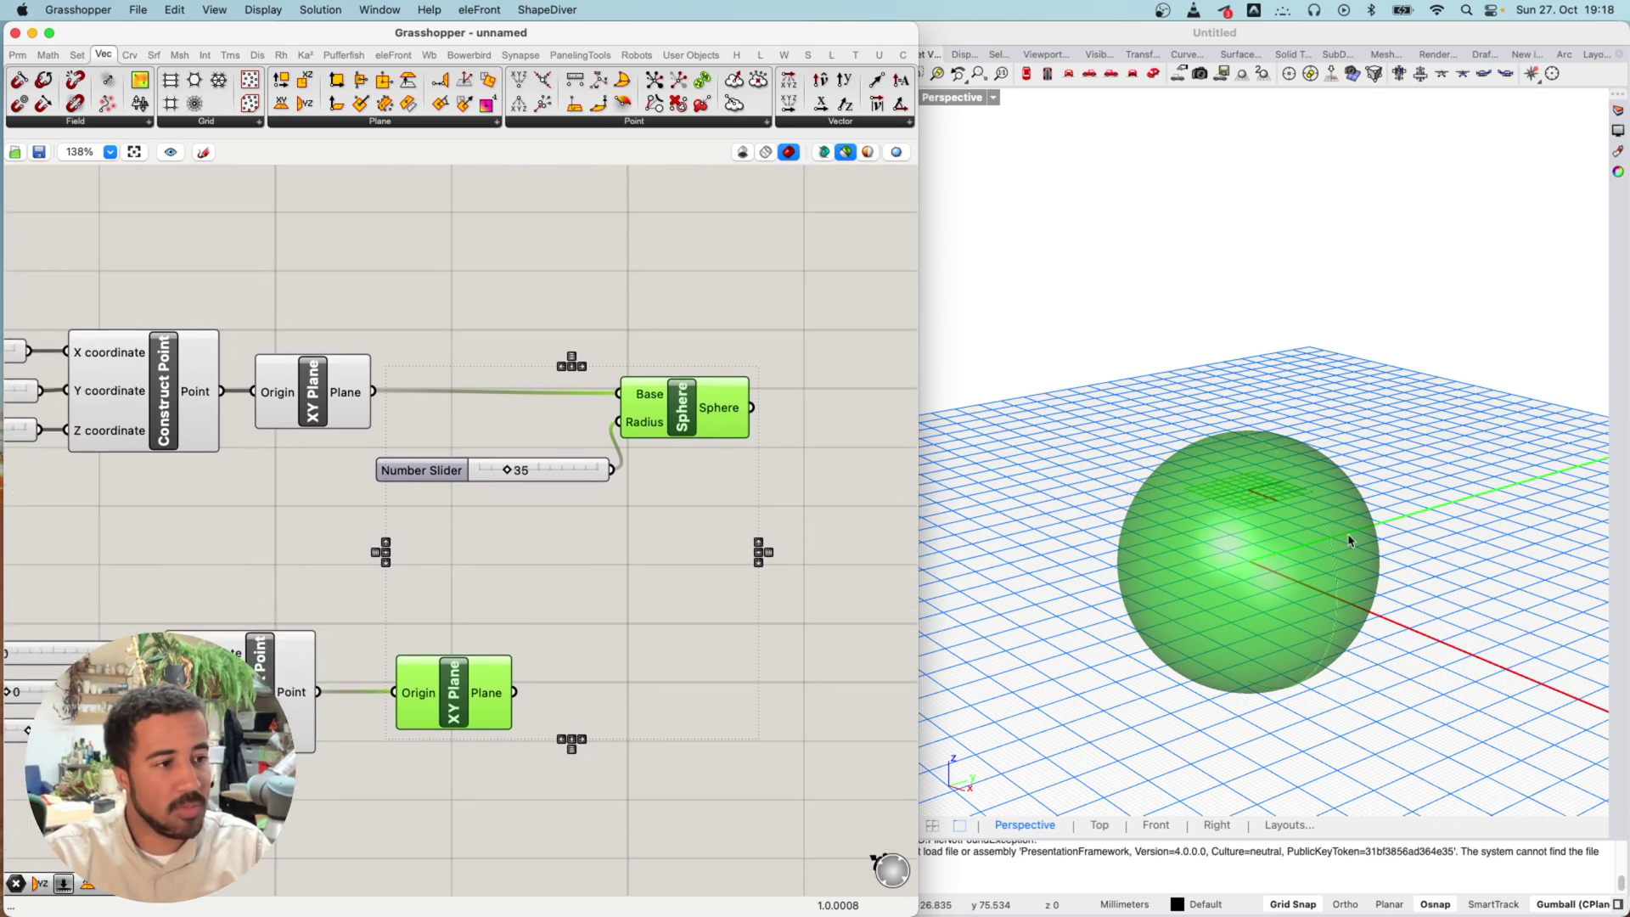
{"action": "scroll", "coordinate": [446, 599], "scroll_direction": "left", "scroll_amount": 5}
{"action": "scroll", "coordinate": [446, 600], "scroll_direction": "down", "scroll_amount": 2}
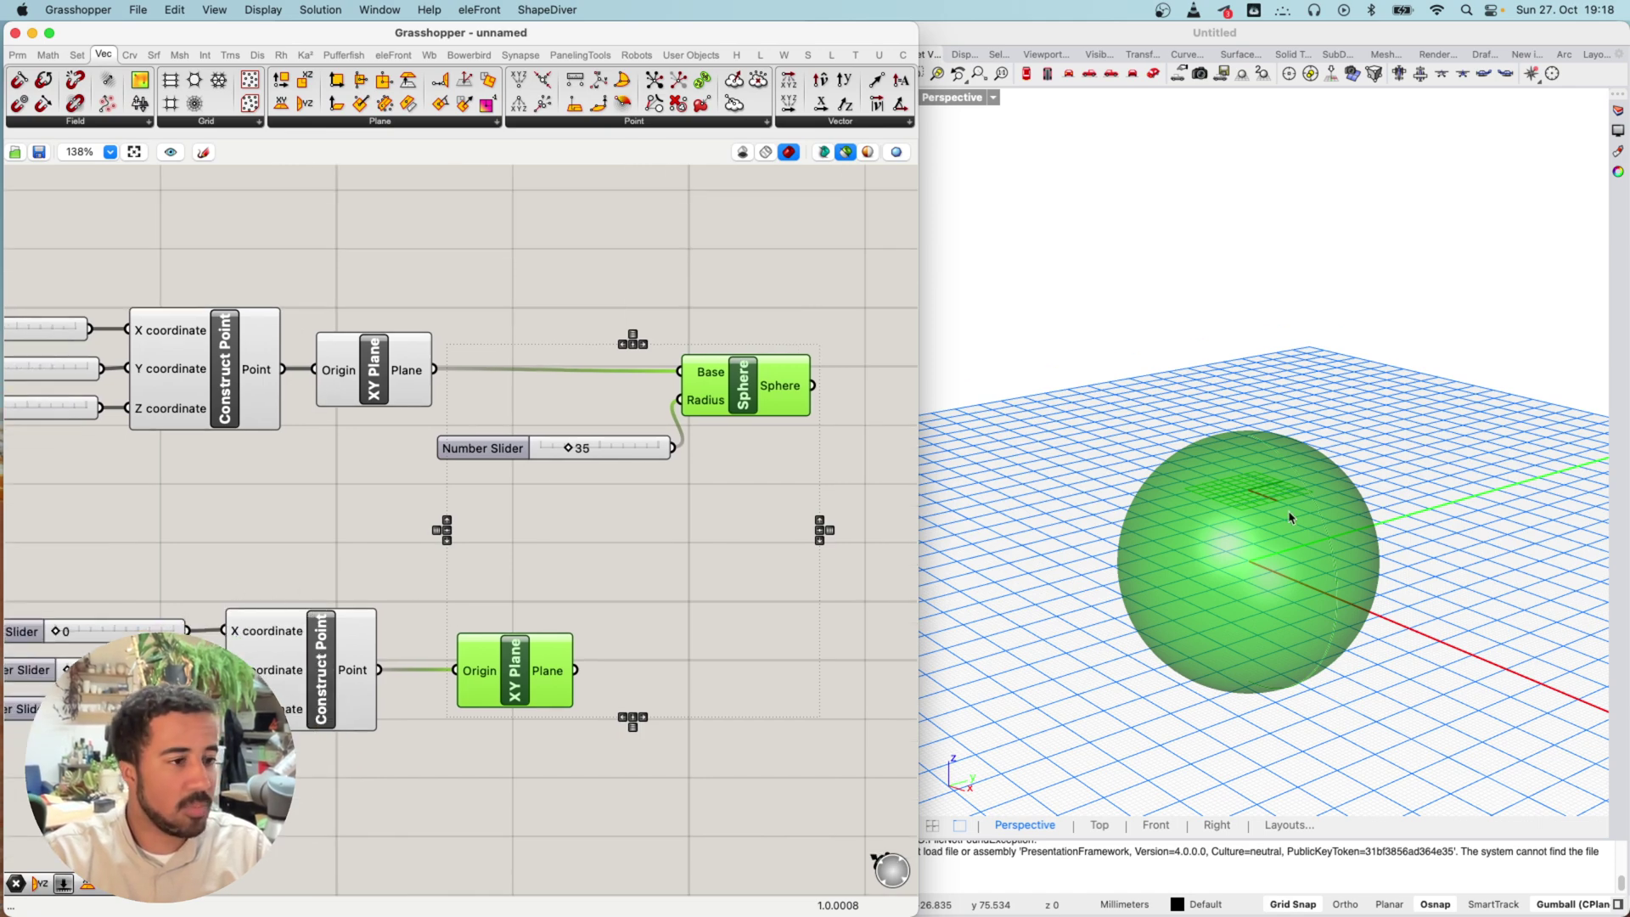
{"action": "right_click_drag", "start_coordinate": [1221, 491], "coordinate": [1196, 537]}
{"action": "scroll", "coordinate": [1305, 485], "scroll_direction": "up", "scroll_amount": 7}
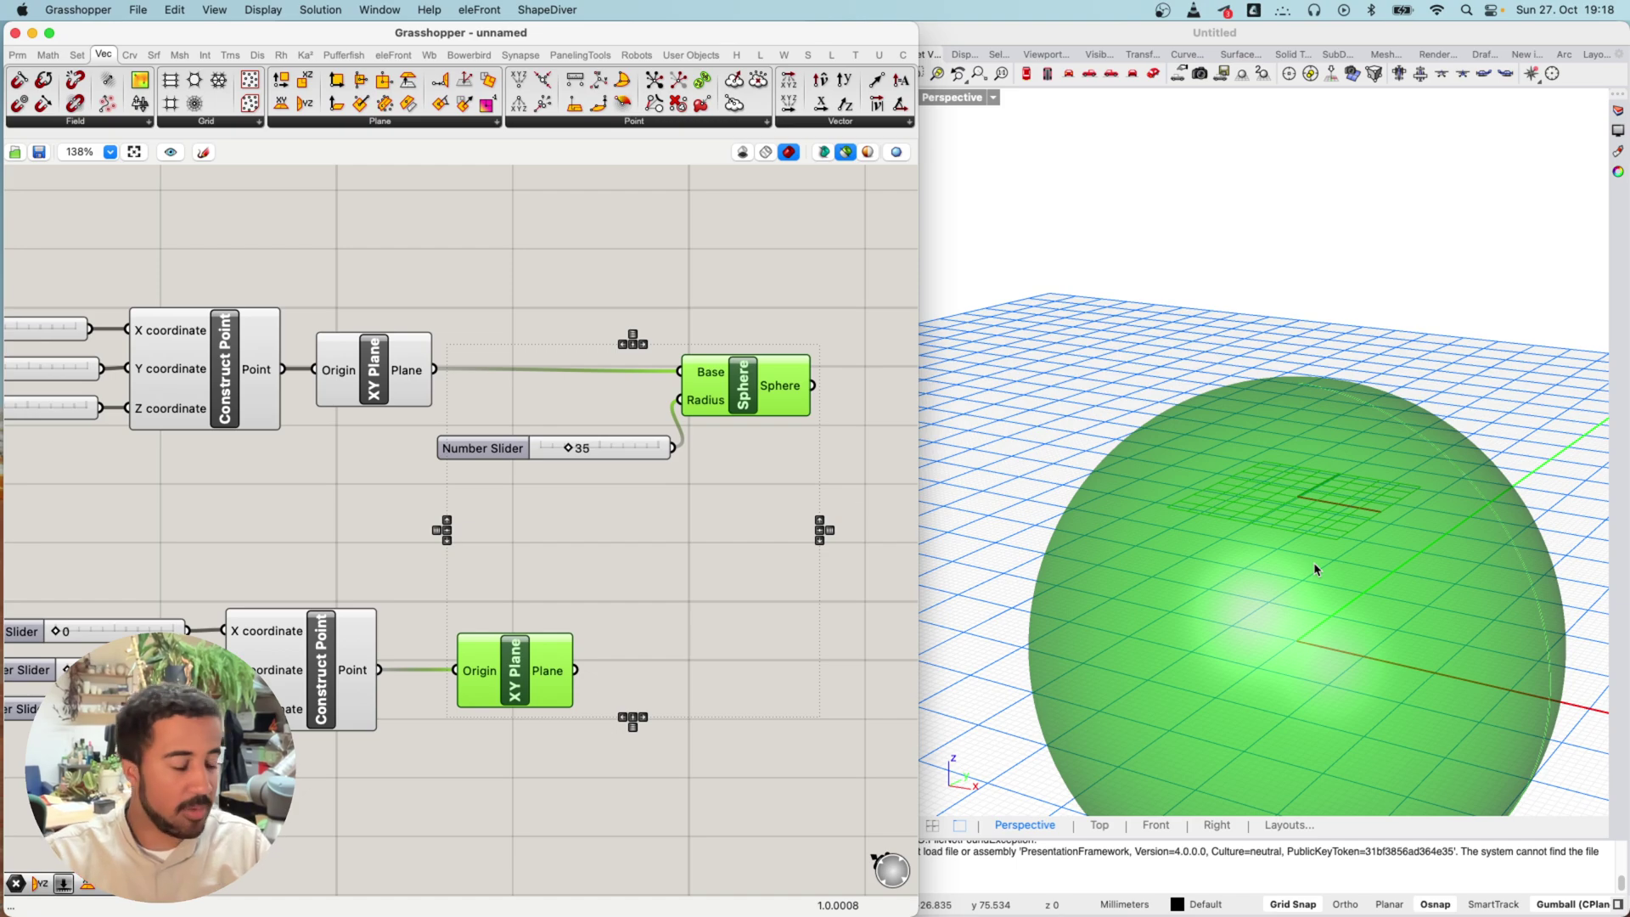
{"action": "right_click_drag", "start_coordinate": [1313, 563], "coordinate": [1240, 477]}
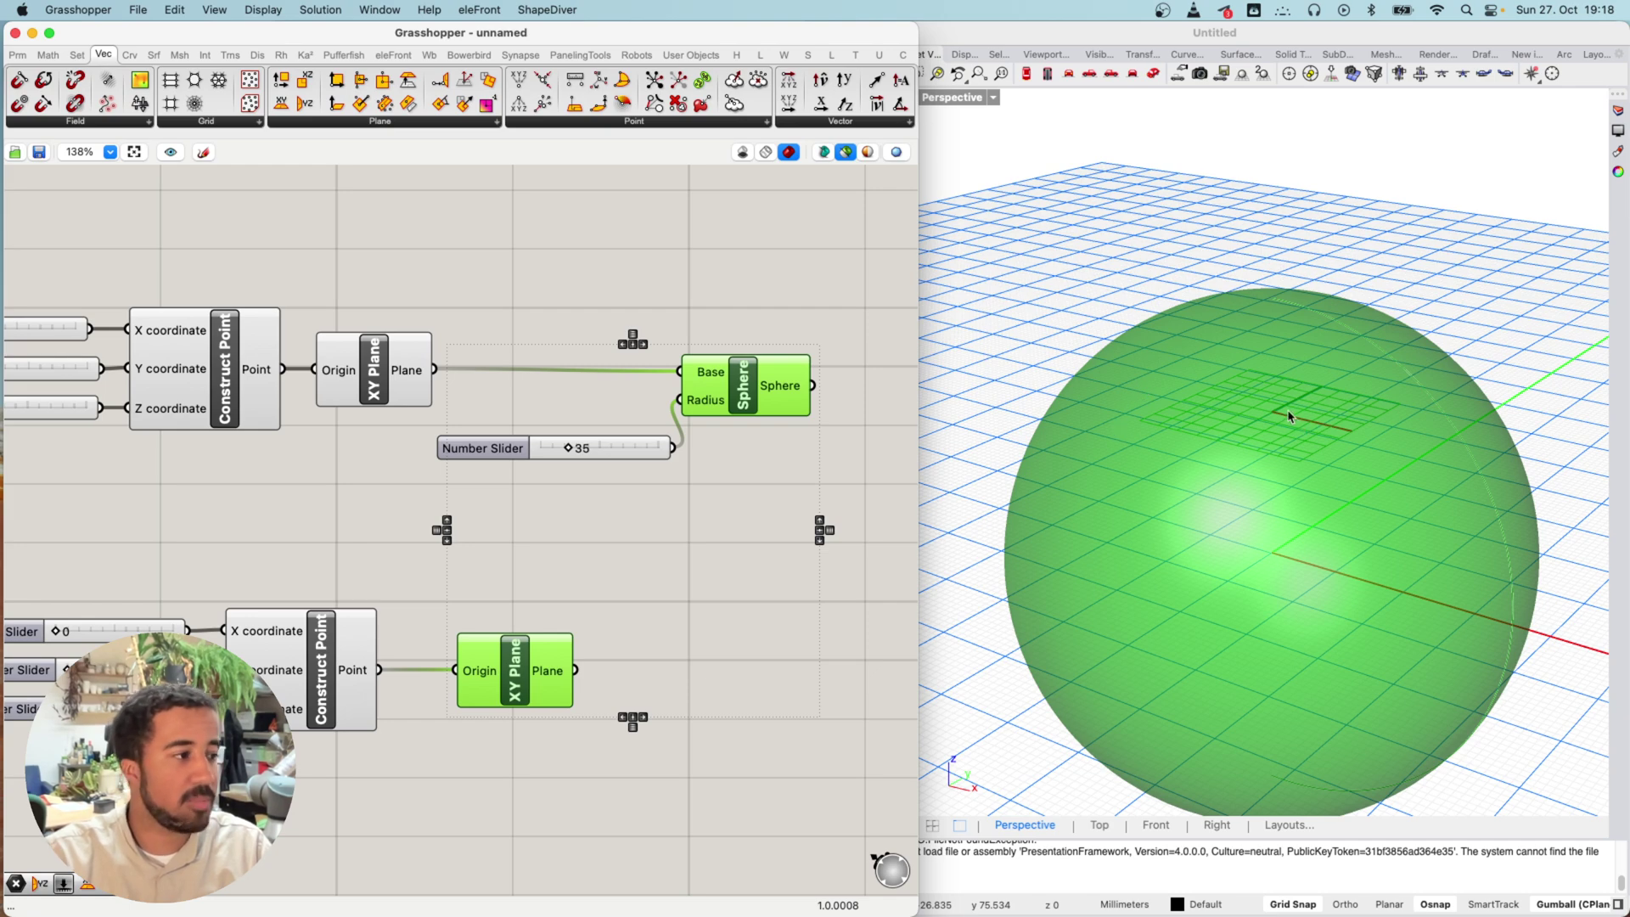
Place a Brep | Plane intersection component on the canvas past the Sphere and the raised XY Plane
{"action": "right_click_drag", "start_coordinate": [1301, 466], "coordinate": [1250, 368], "text": "shift"}
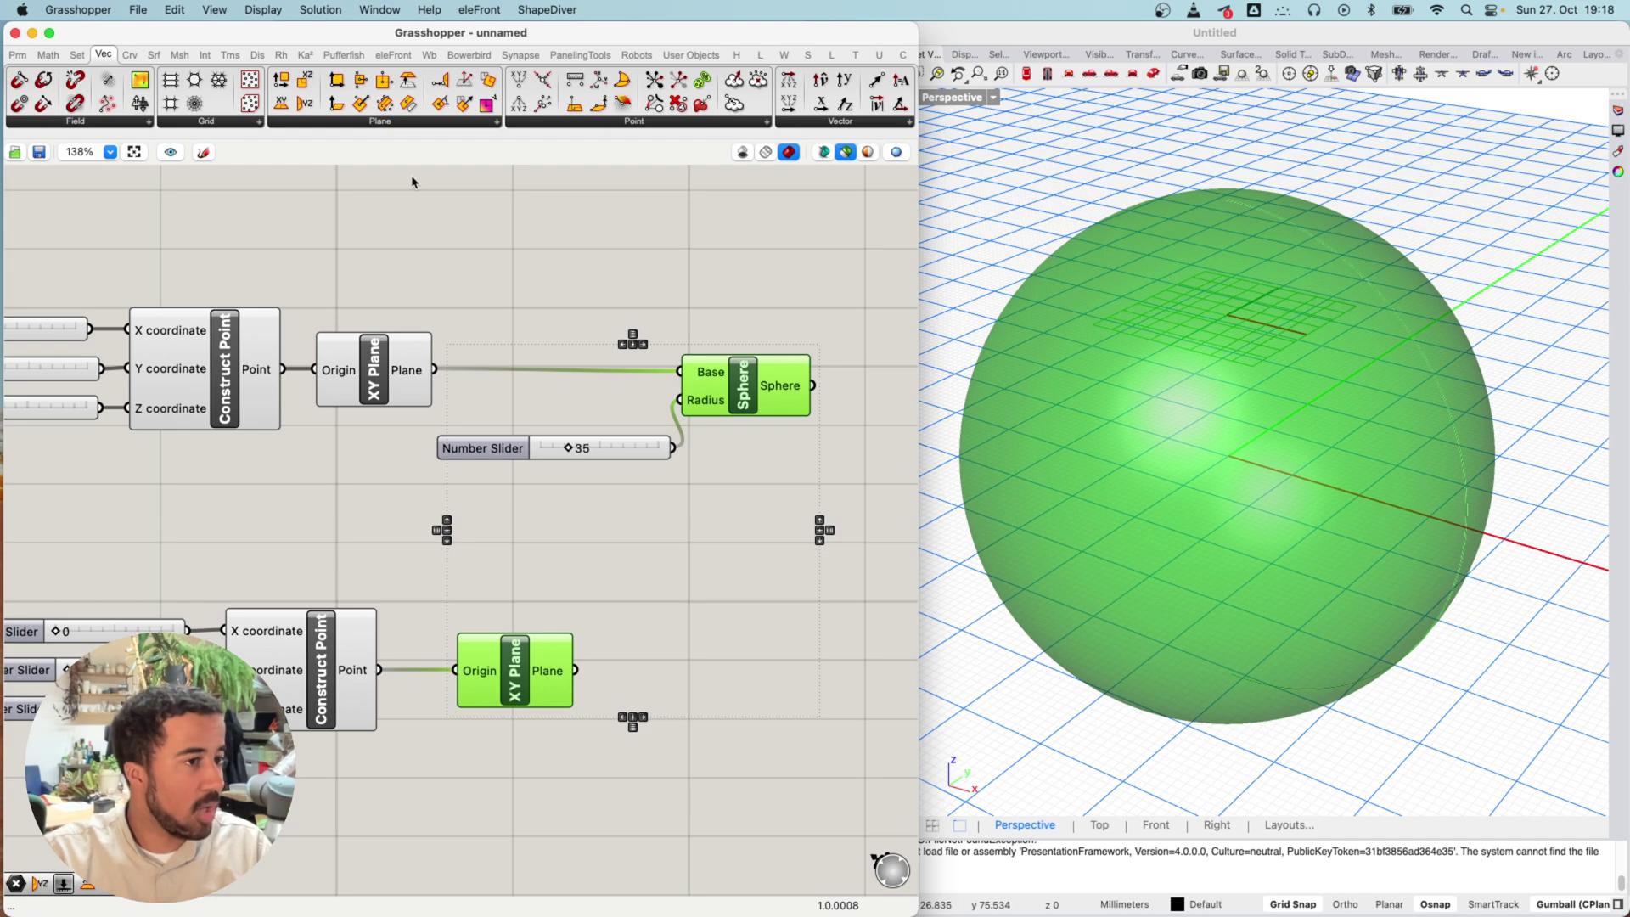
{"action": "mouse_move", "coordinate": [209, 58]}
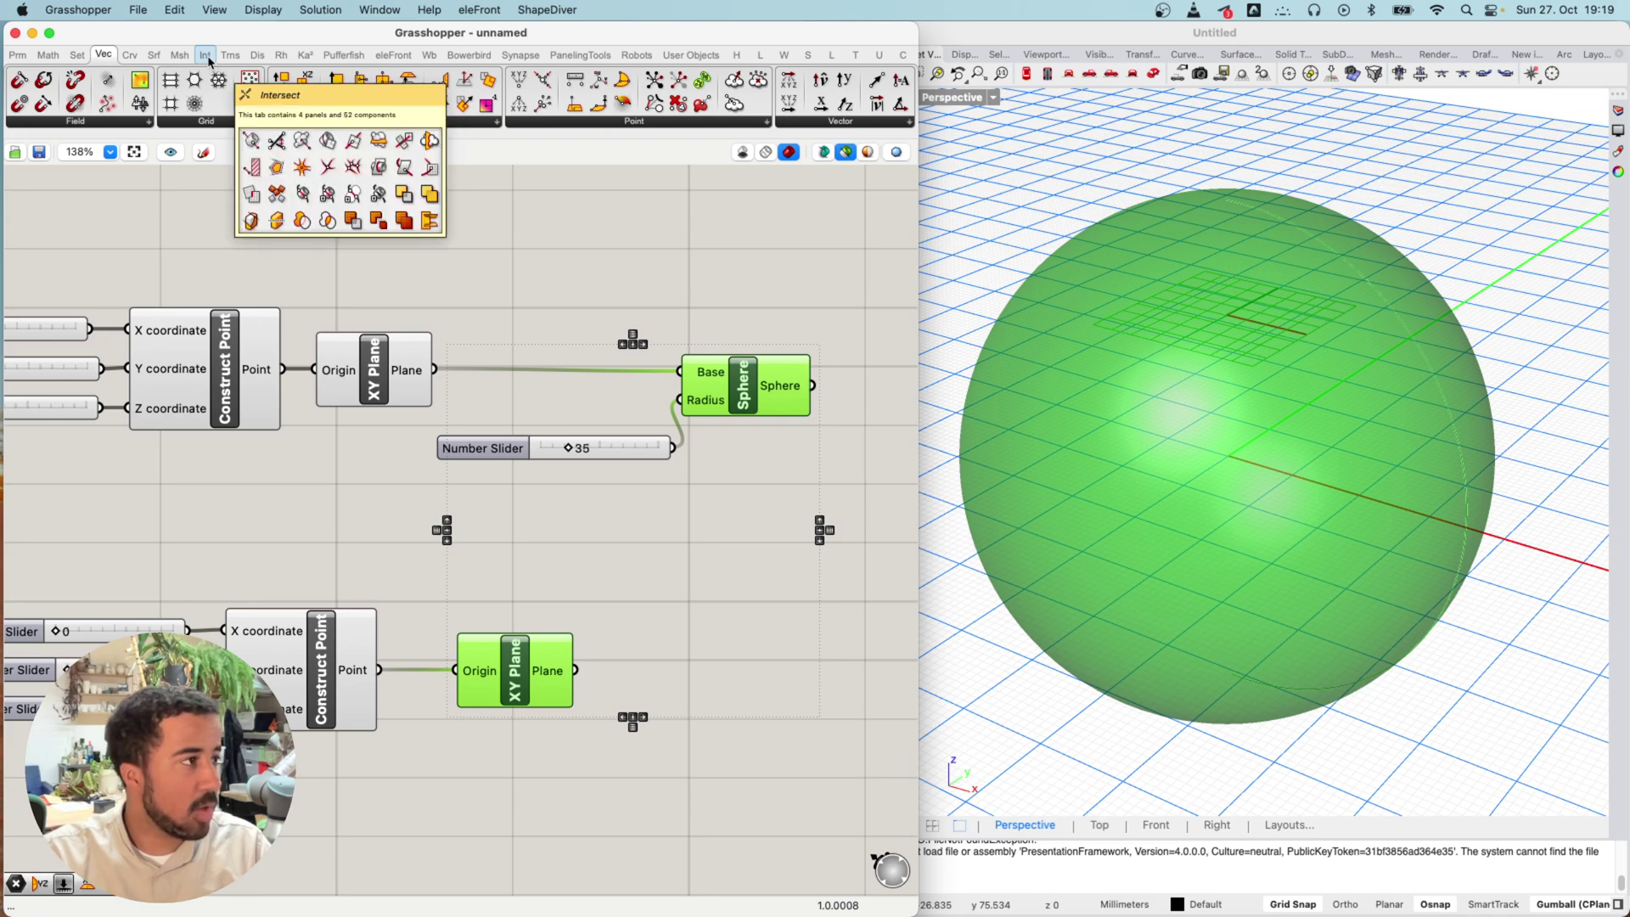
{"action": "left_click", "coordinate": [209, 58]}
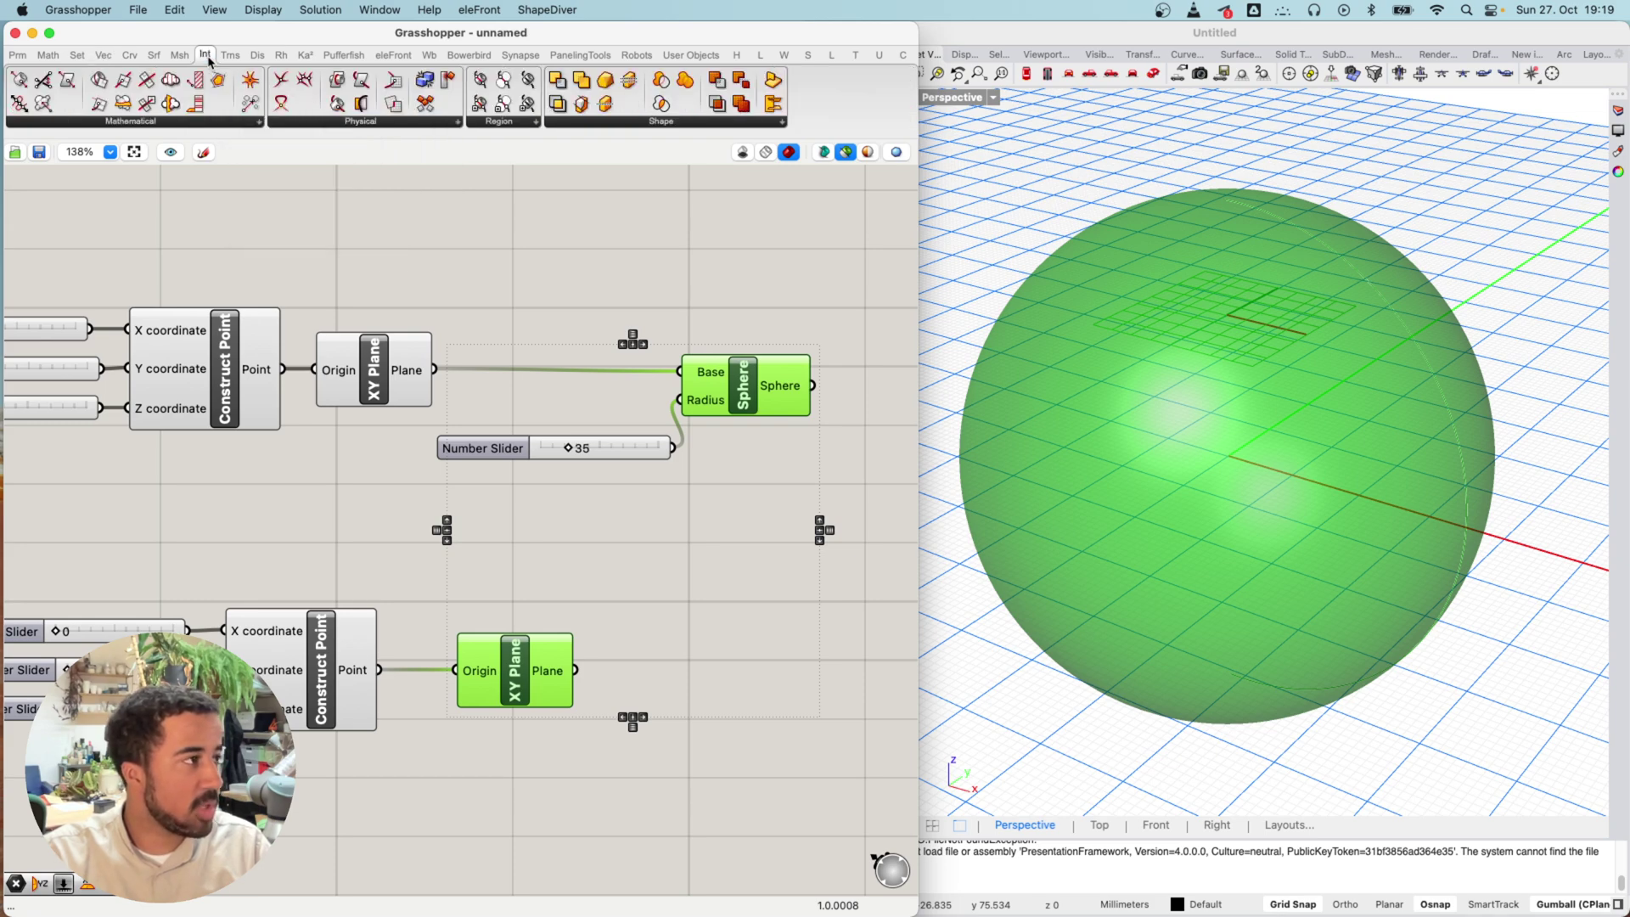
{"action": "left_click", "coordinate": [207, 123]}
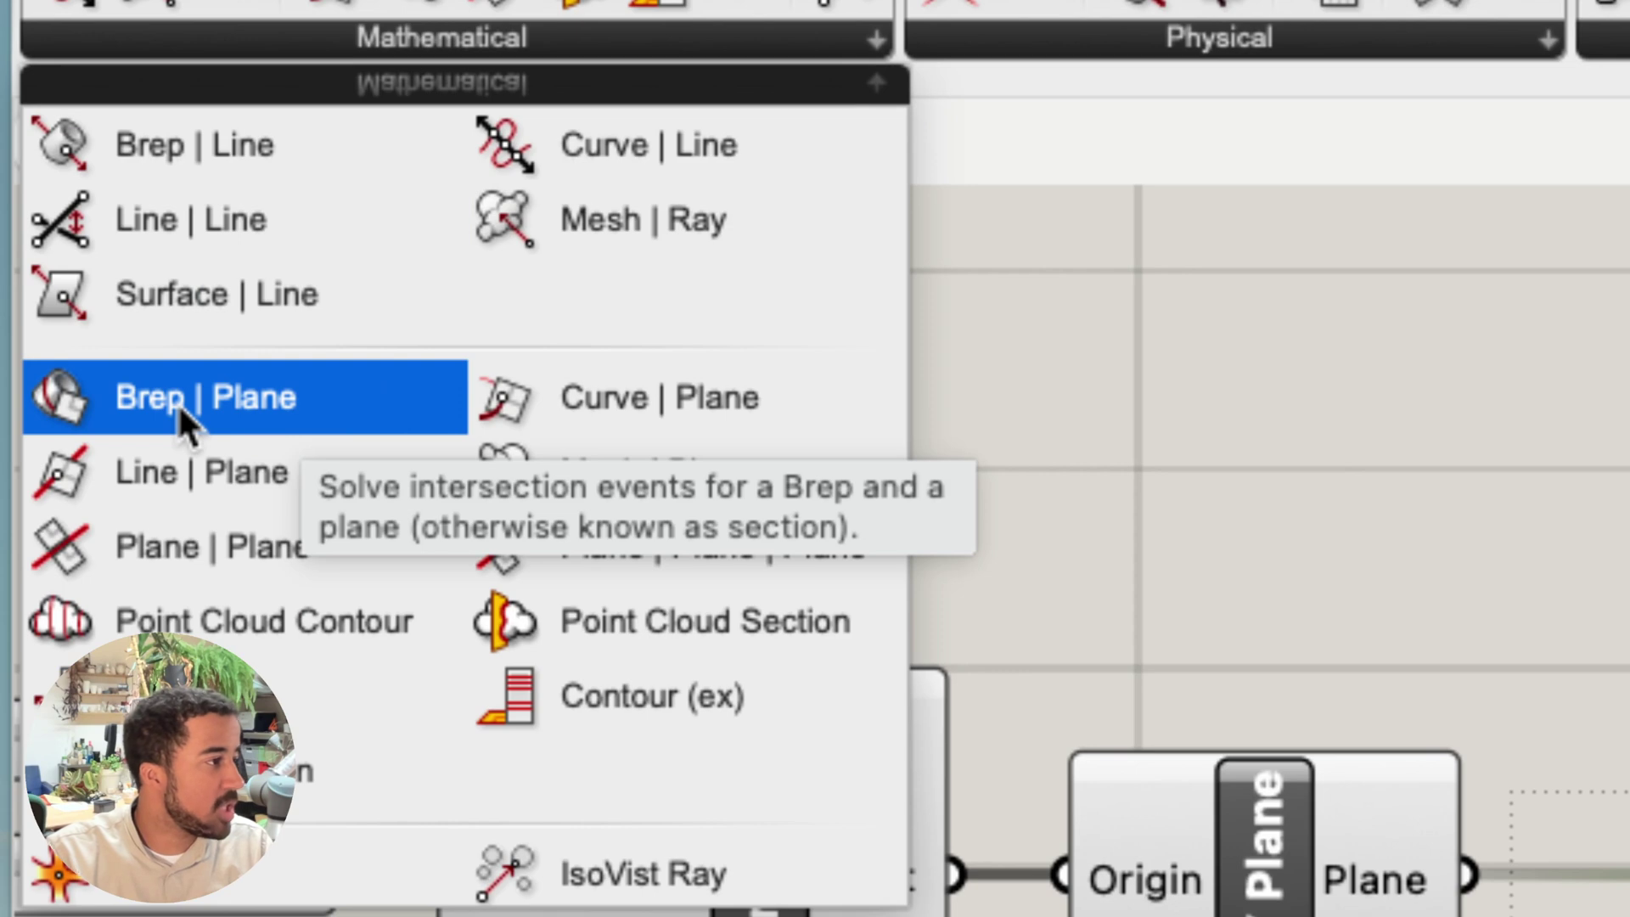
{"action": "left_click_drag", "start_coordinate": [176, 403], "coordinate": [864, 488]}
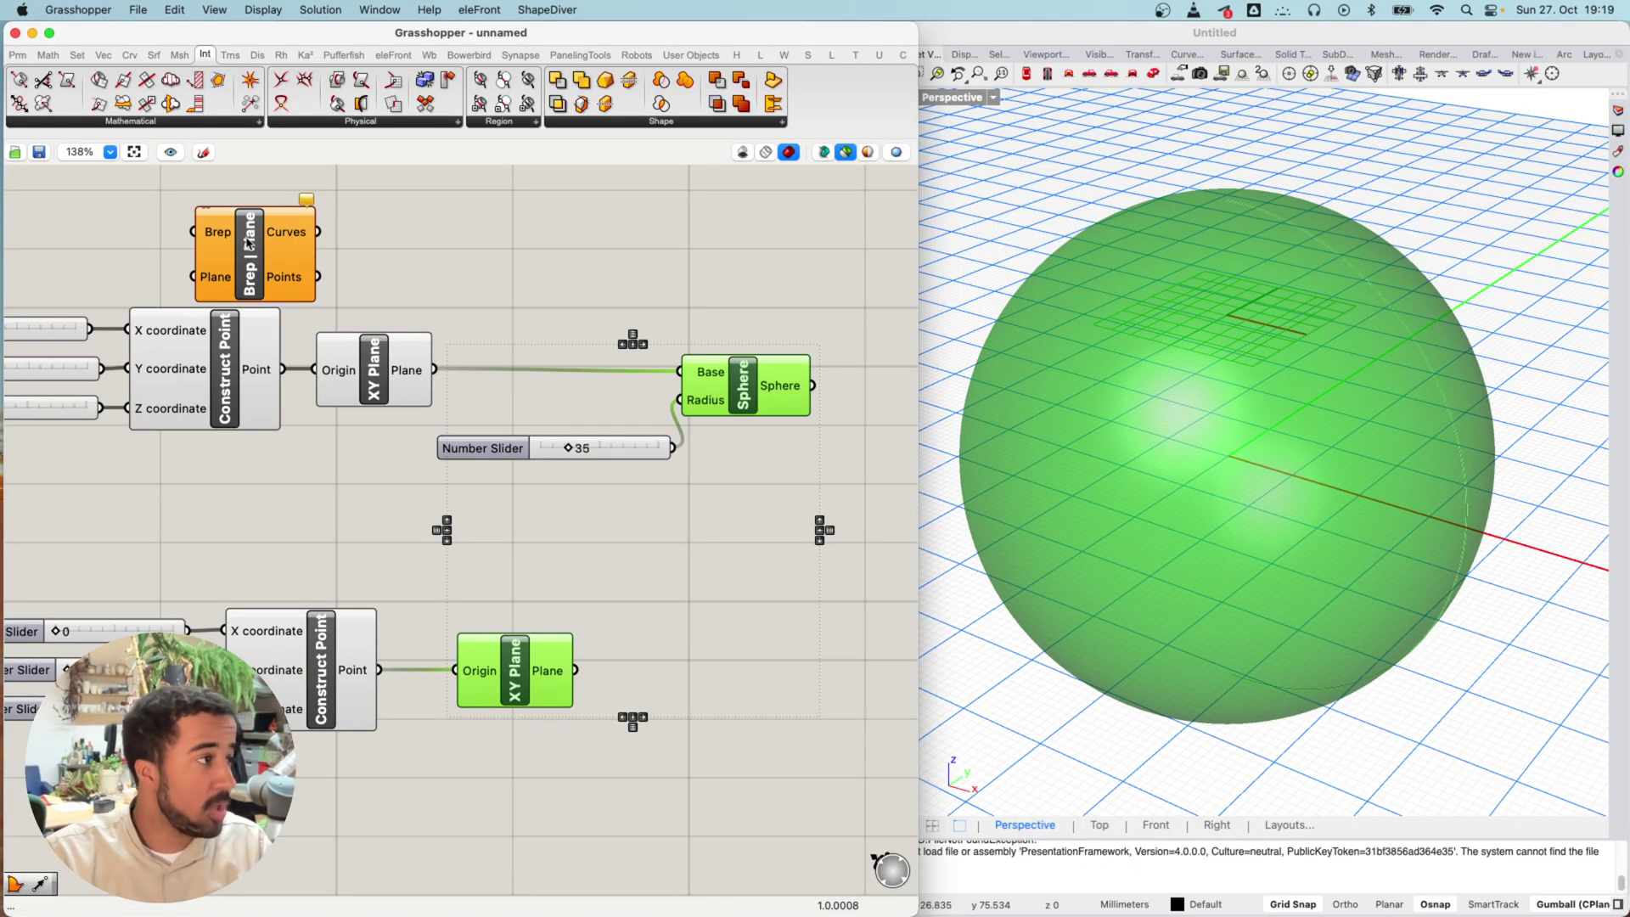
{"action": "left_click_drag", "start_coordinate": [258, 262], "coordinate": [737, 566]}
{"action": "right_click_drag", "start_coordinate": [737, 567], "coordinate": [466, 469]}
{"action": "left_click_drag", "start_coordinate": [466, 470], "coordinate": [760, 496]}
Shift the radius slider closer below the Sphere and move the Brep | Plane component slightly higher
{"action": "left_click", "coordinate": [460, 312]}
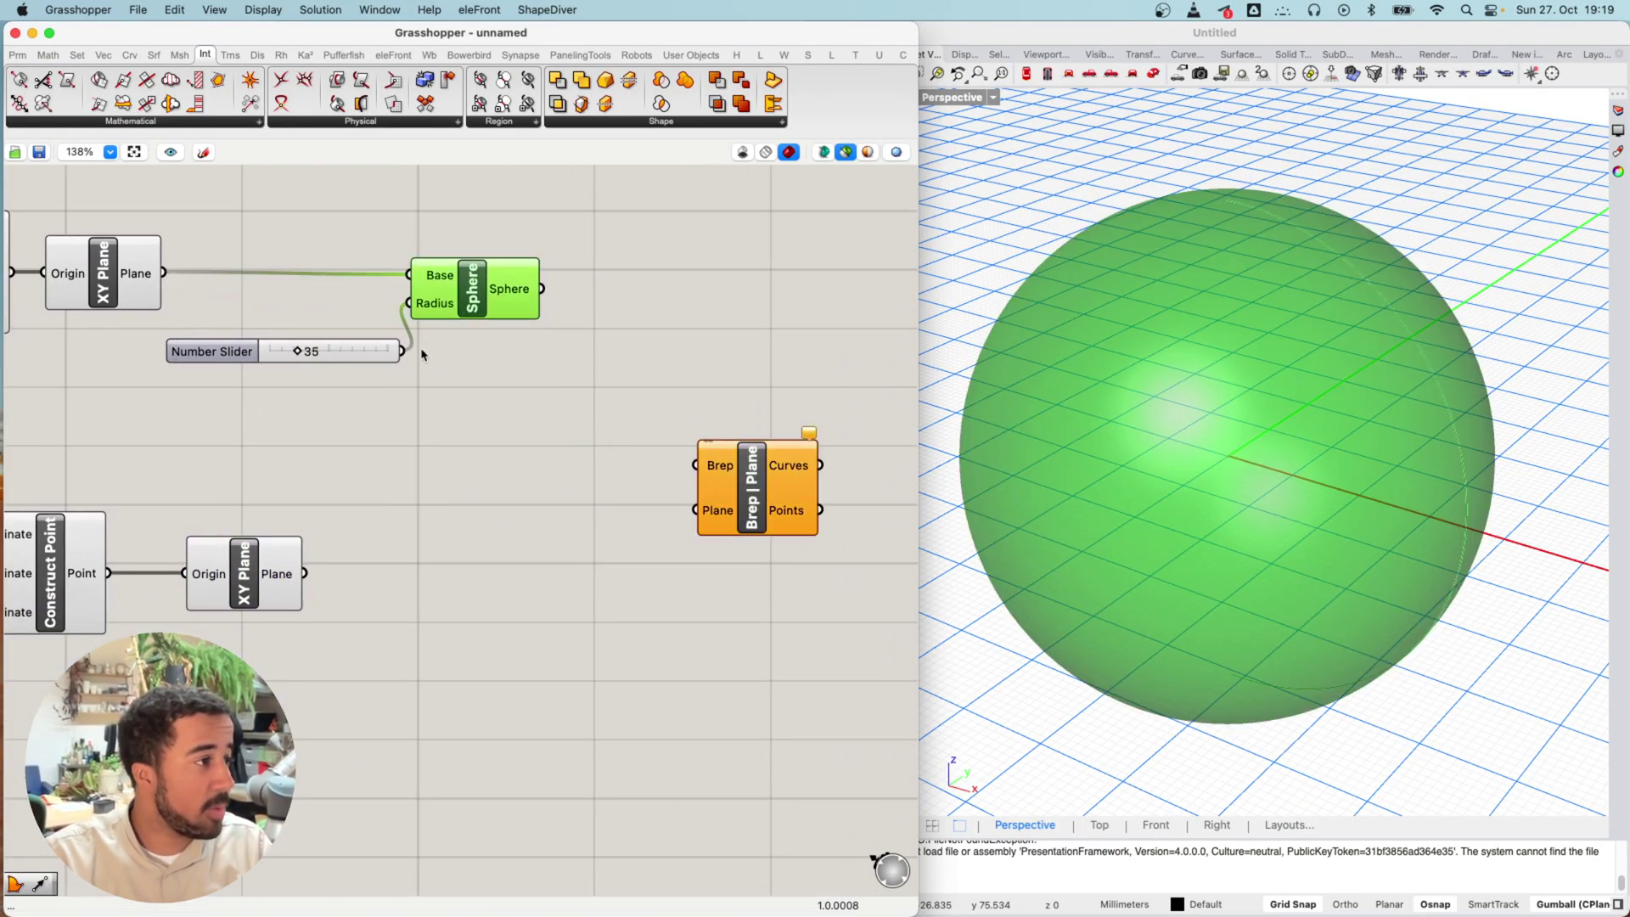
{"action": "mouse_move", "coordinate": [357, 360]}
{"action": "left_mouse_down"}
{"action": "mouse_move", "coordinate": [345, 333]}
{"action": "mouse_move", "coordinate": [363, 343]}
{"action": "left_mouse_up"}
{"action": "left_click", "coordinate": [469, 277]}
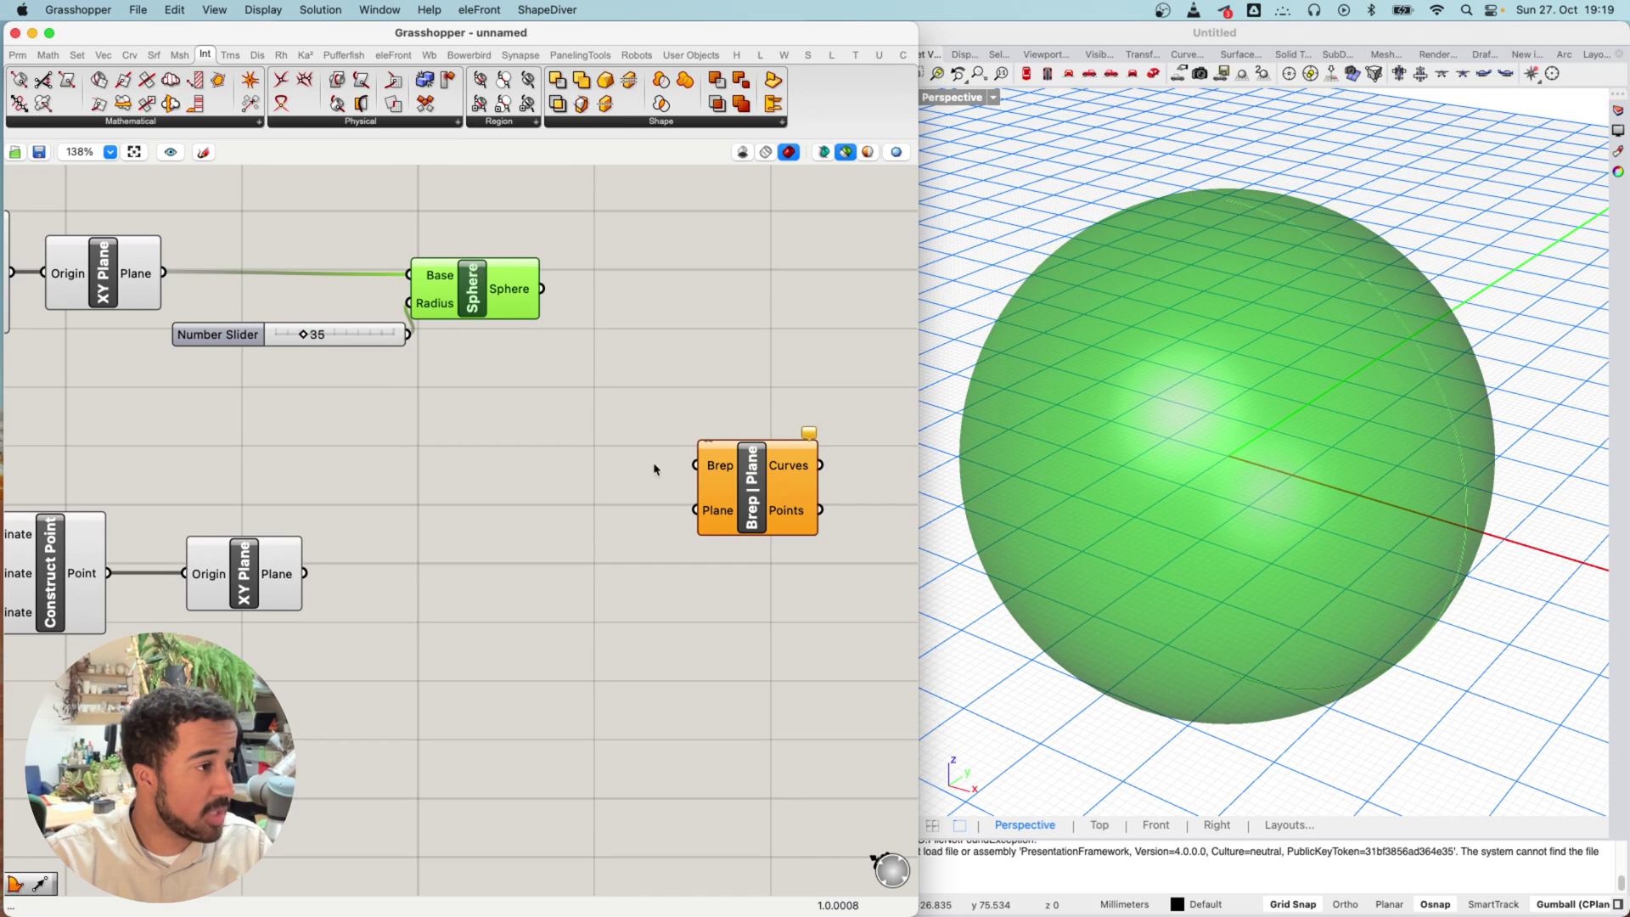
{"action": "left_click_drag", "start_coordinate": [734, 493], "coordinate": [765, 446]}
{"action": "left_click", "coordinate": [531, 316]}
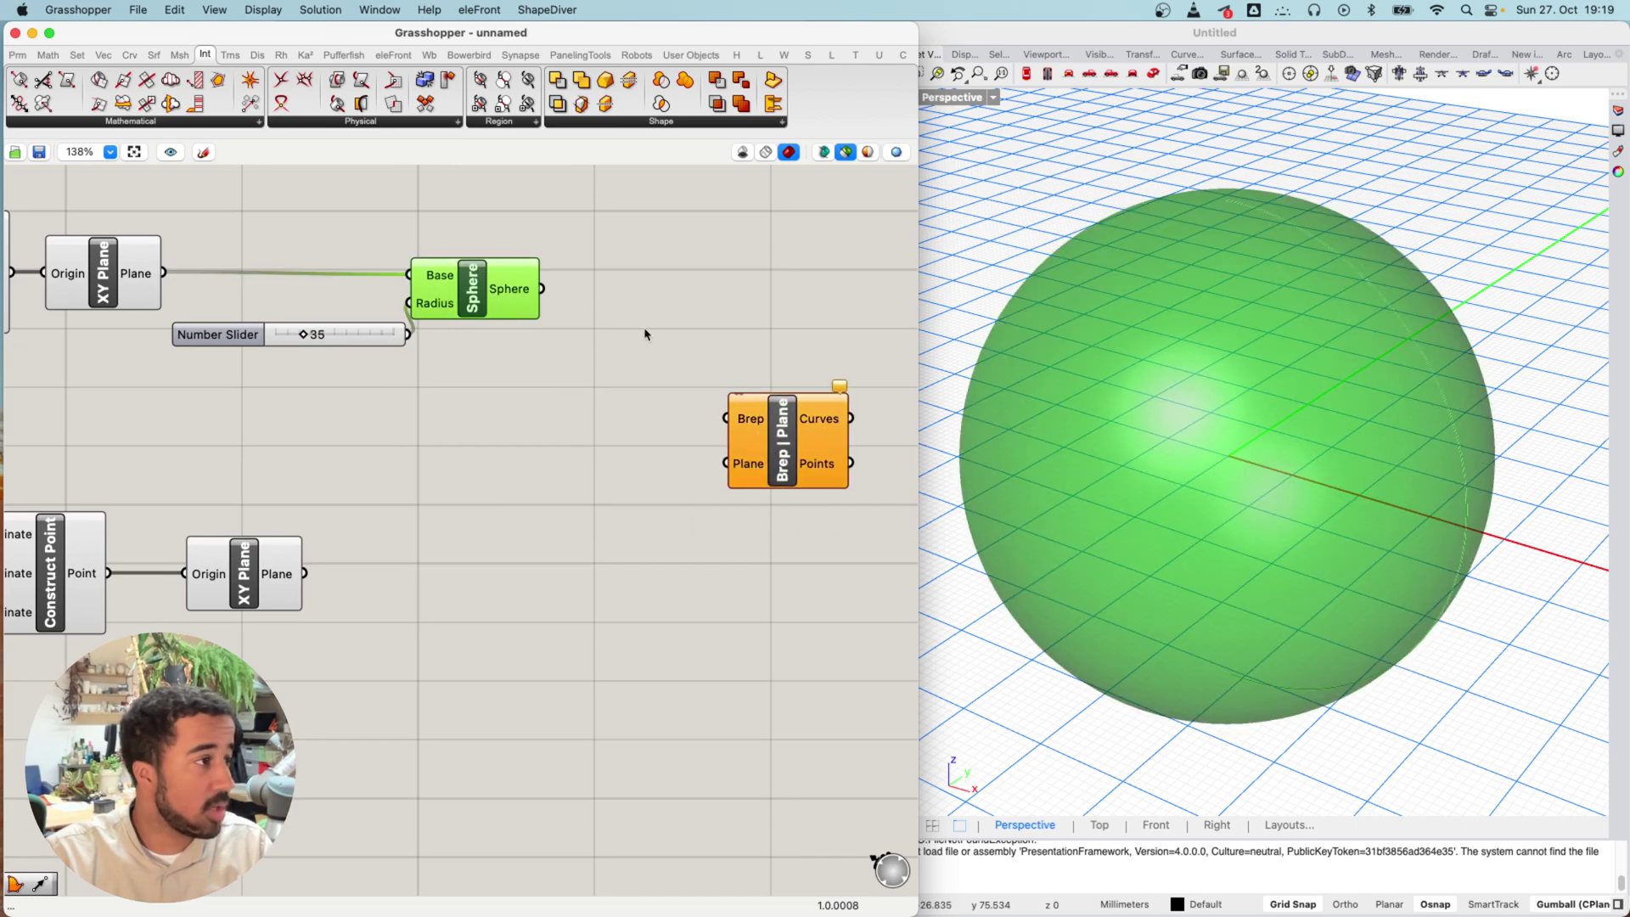
Connect the raised XY Plane to the Plane input and the Sphere to the Brep input of Brep | Plane
{"action": "right_click_drag", "start_coordinate": [467, 401], "coordinate": [400, 400]}
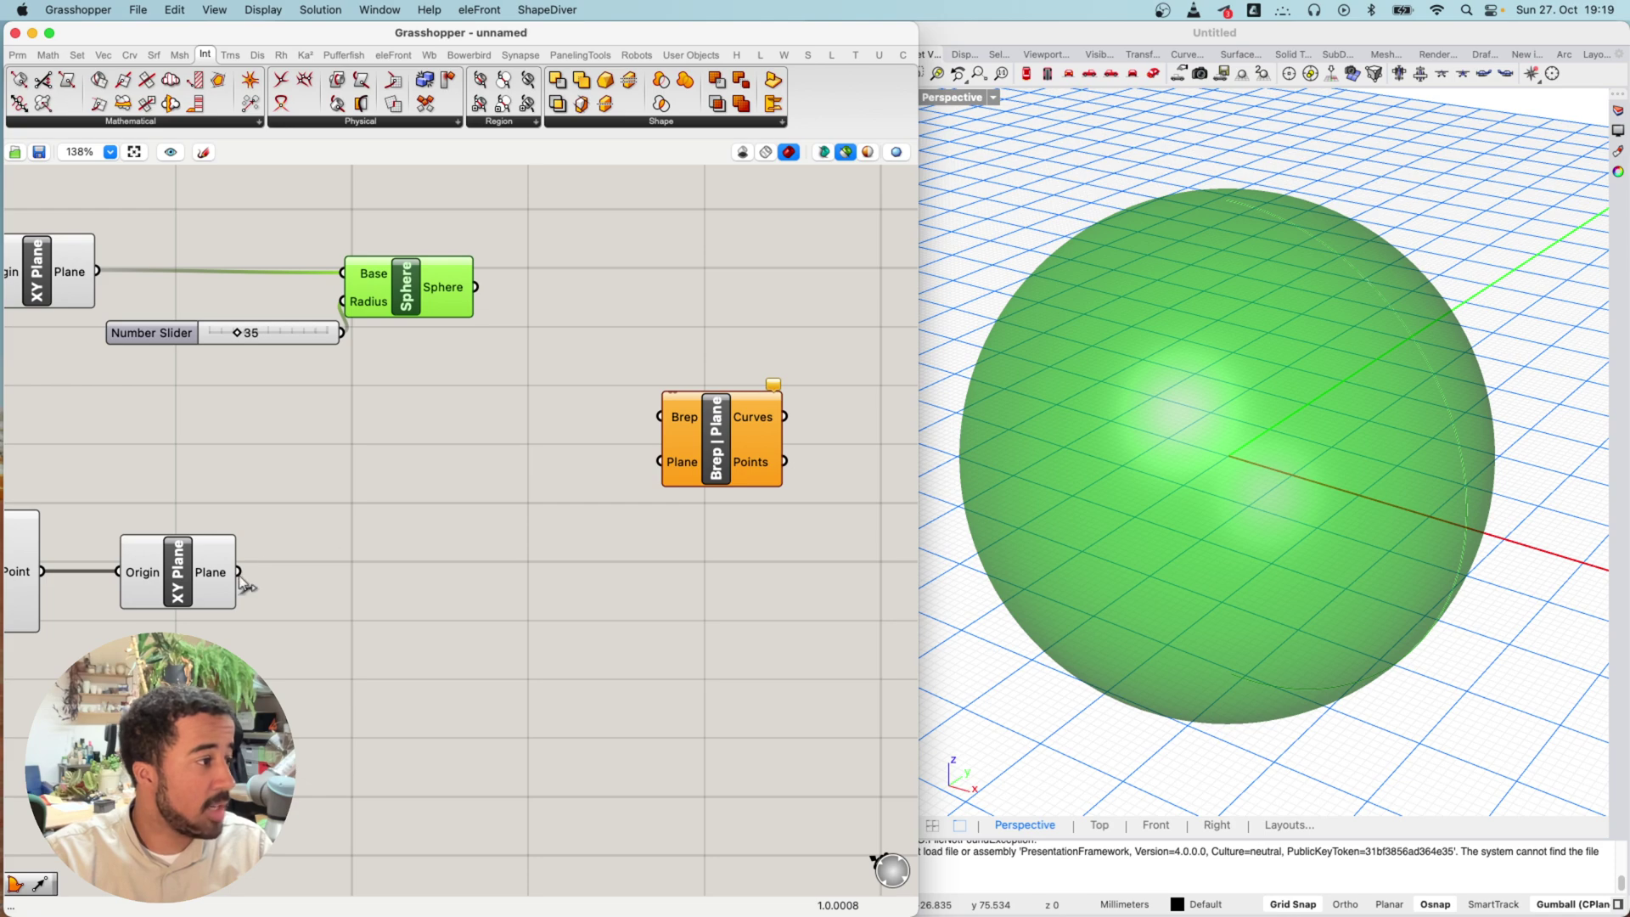
{"action": "left_click_drag", "start_coordinate": [238, 571], "coordinate": [714, 432]}
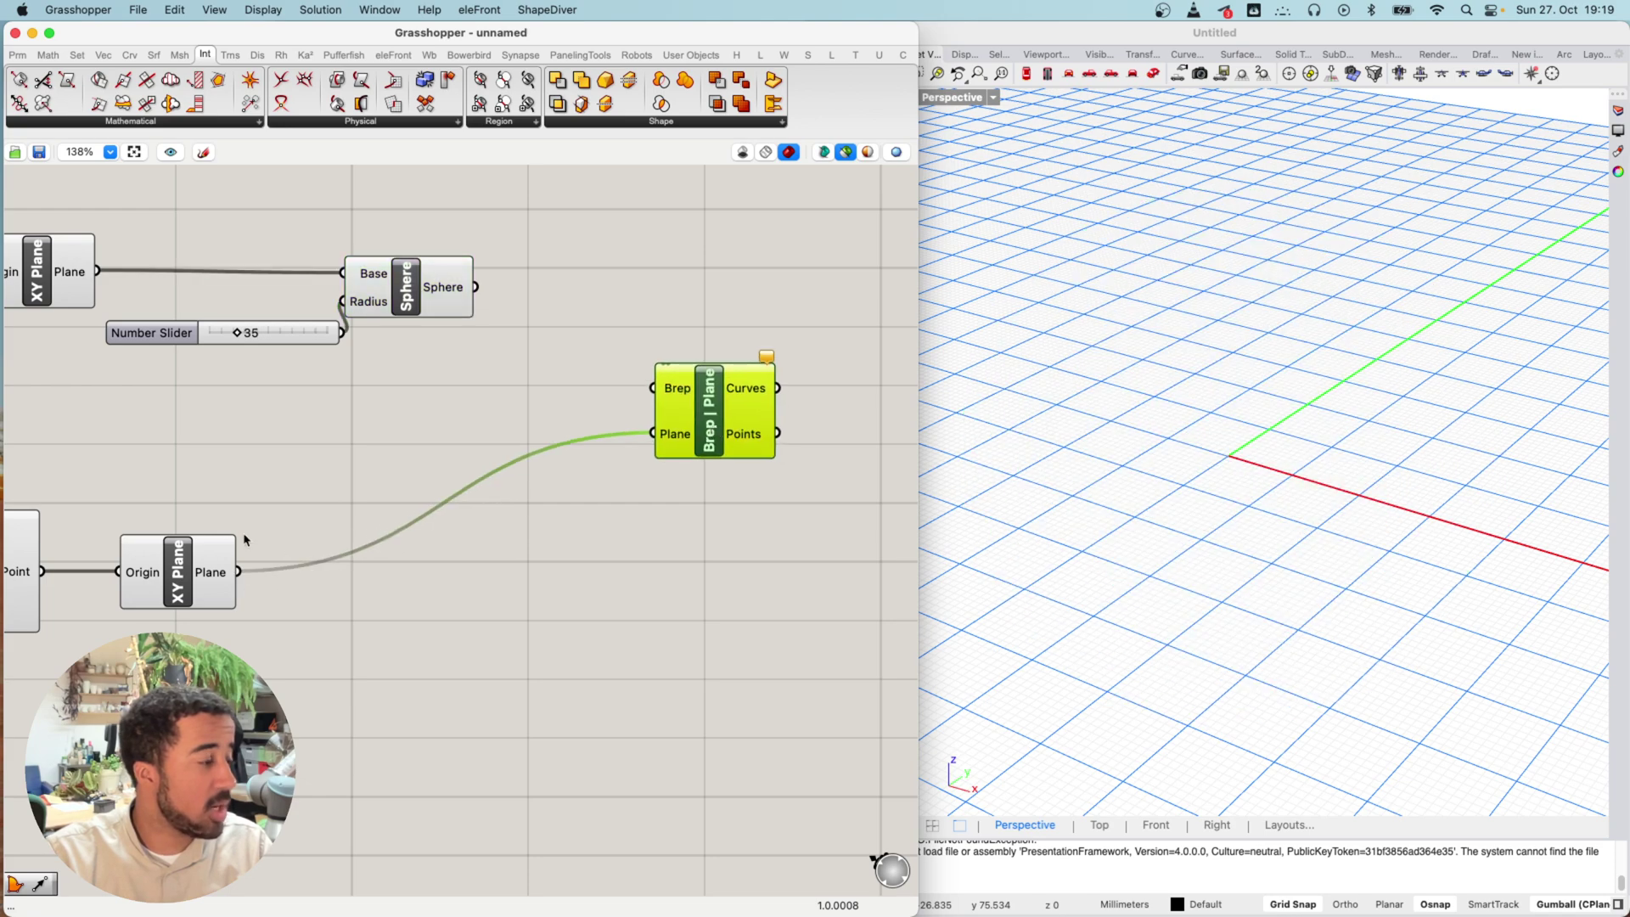
{"action": "right_click_drag", "start_coordinate": [161, 592], "coordinate": [543, 565]}
{"action": "left_click_drag", "start_coordinate": [619, 413], "coordinate": [208, 616]}
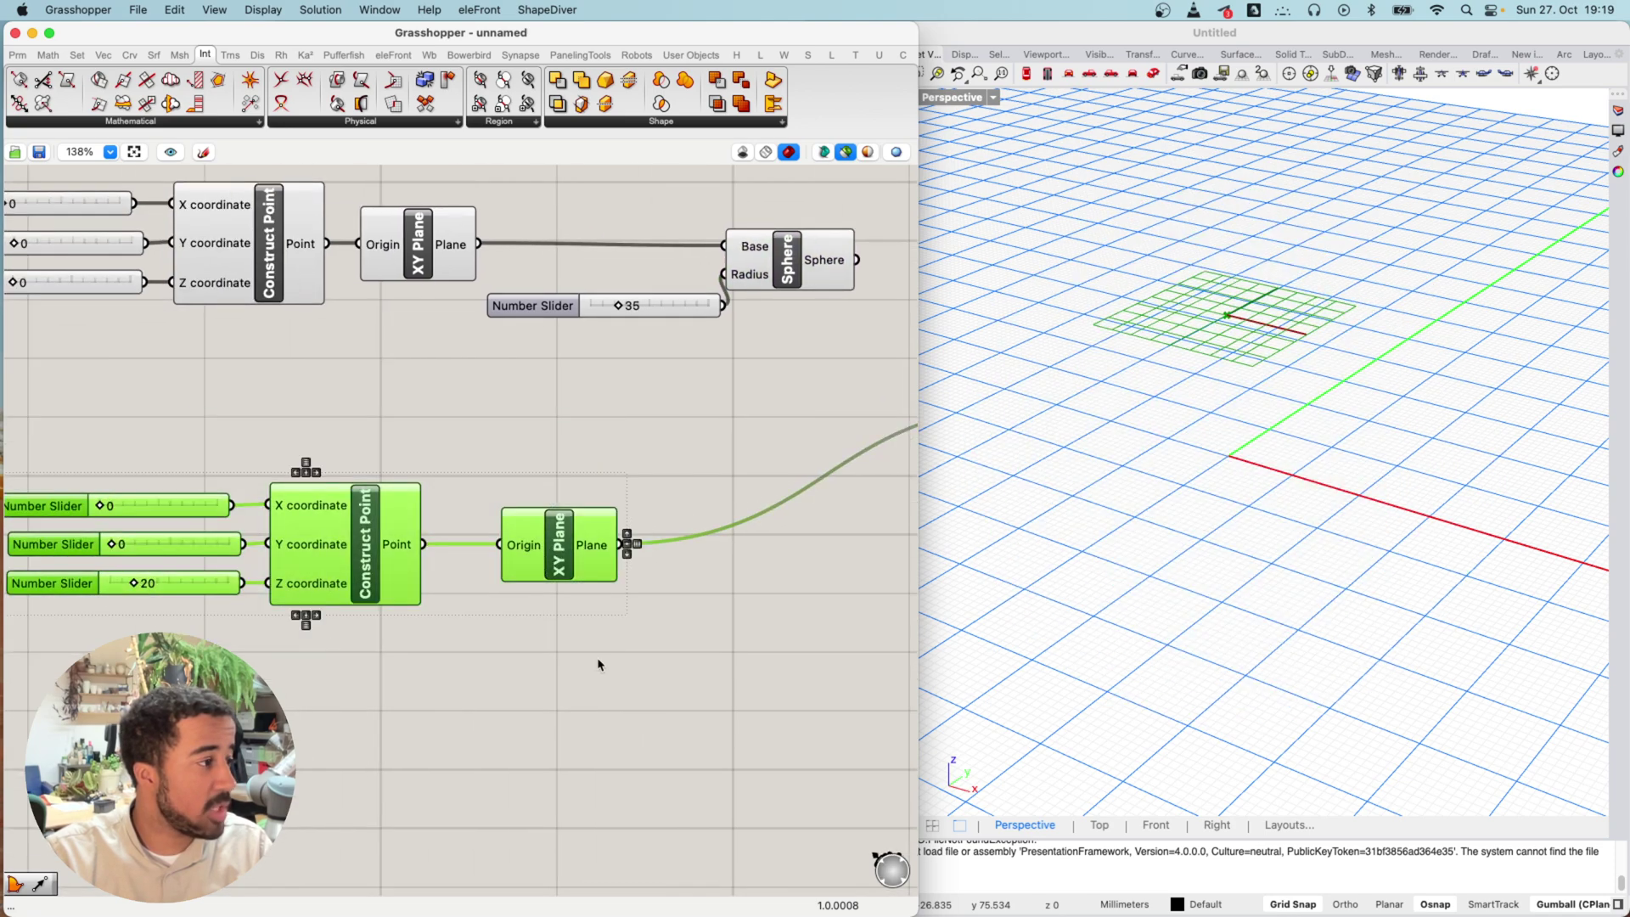
{"action": "left_click", "coordinate": [762, 599]}
{"action": "right_click_drag", "start_coordinate": [761, 599], "coordinate": [375, 645]}
{"action": "left_click_drag", "start_coordinate": [472, 306], "coordinate": [650, 407]}
Preview the Brep | Plane section curve together with the Sphere and the raised plane, and examine where they intersect
{"action": "left_click", "coordinate": [700, 433]}
{"action": "scroll", "coordinate": [1278, 531], "scroll_direction": "down", "scroll_amount": 5}
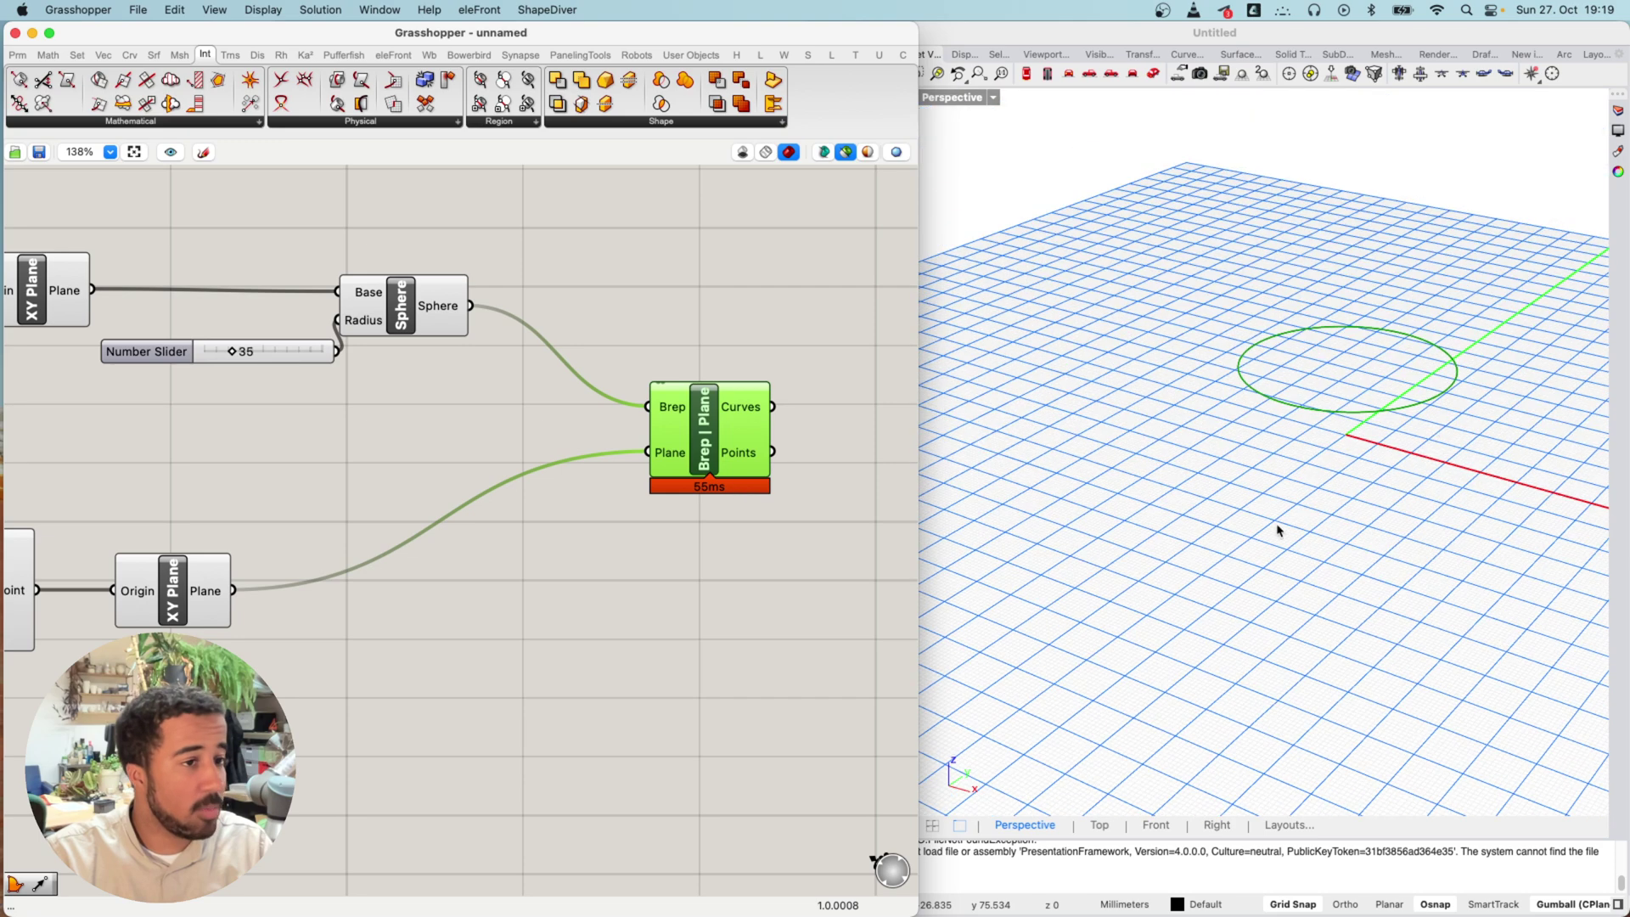
{"action": "right_click_drag", "start_coordinate": [1291, 489], "coordinate": [1272, 490]}
{"action": "left_click", "coordinate": [444, 304], "text": "shift"}
{"action": "right_click_drag", "start_coordinate": [1325, 331], "coordinate": [1220, 411]}
{"action": "scroll", "coordinate": [1221, 410], "scroll_direction": "up", "scroll_amount": 5}
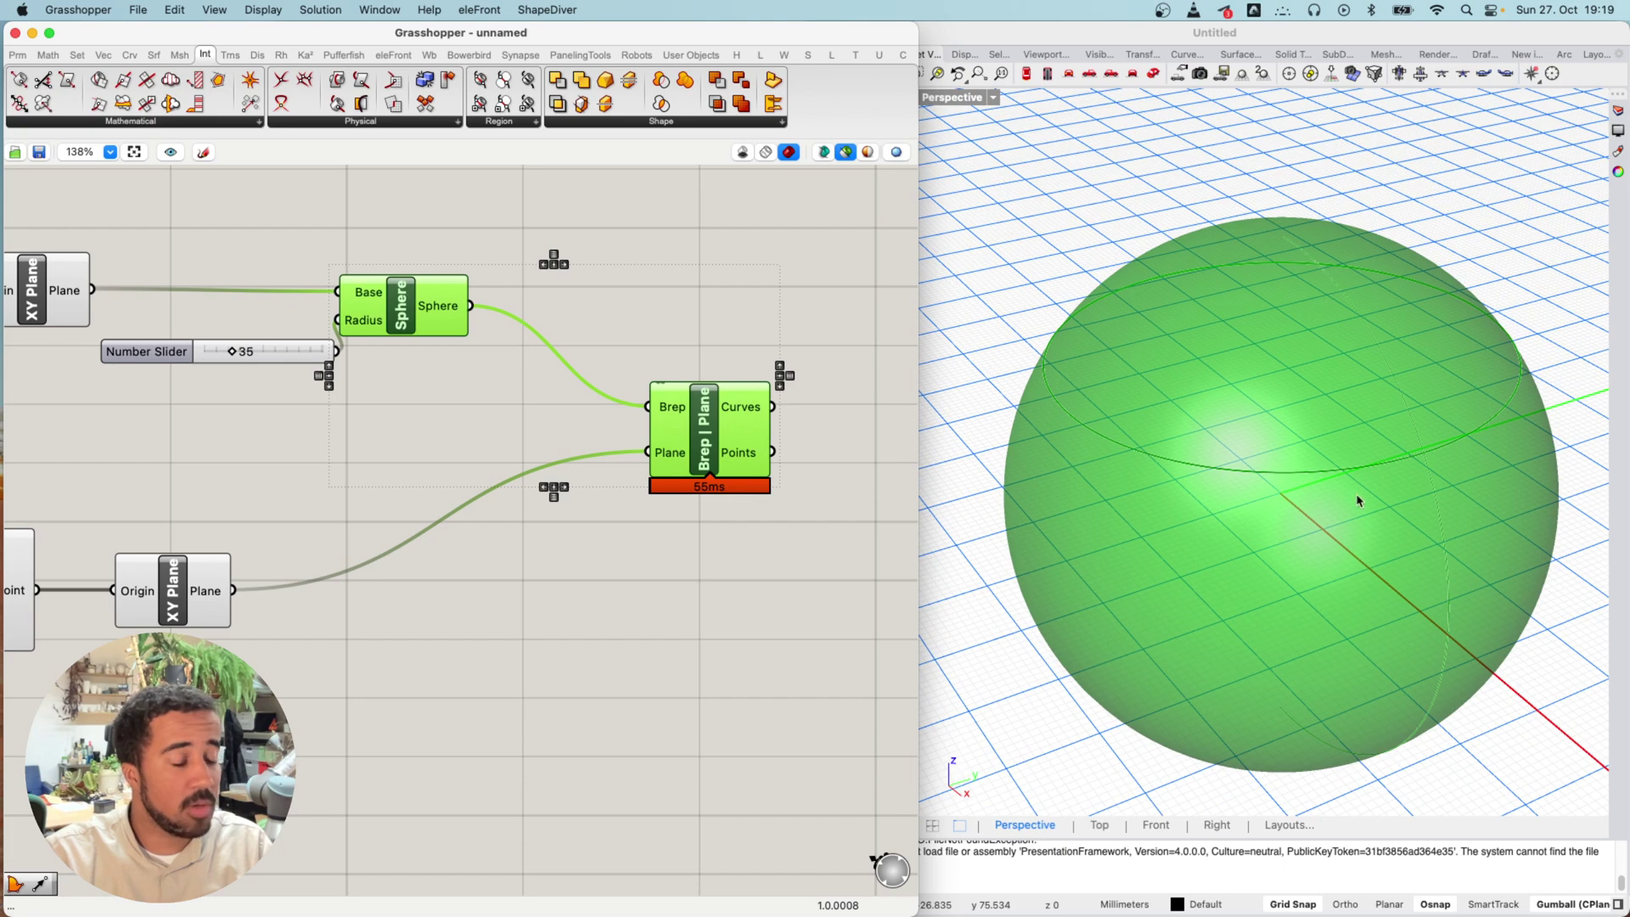
{"action": "right_click_drag", "start_coordinate": [1109, 436], "coordinate": [1113, 399]}
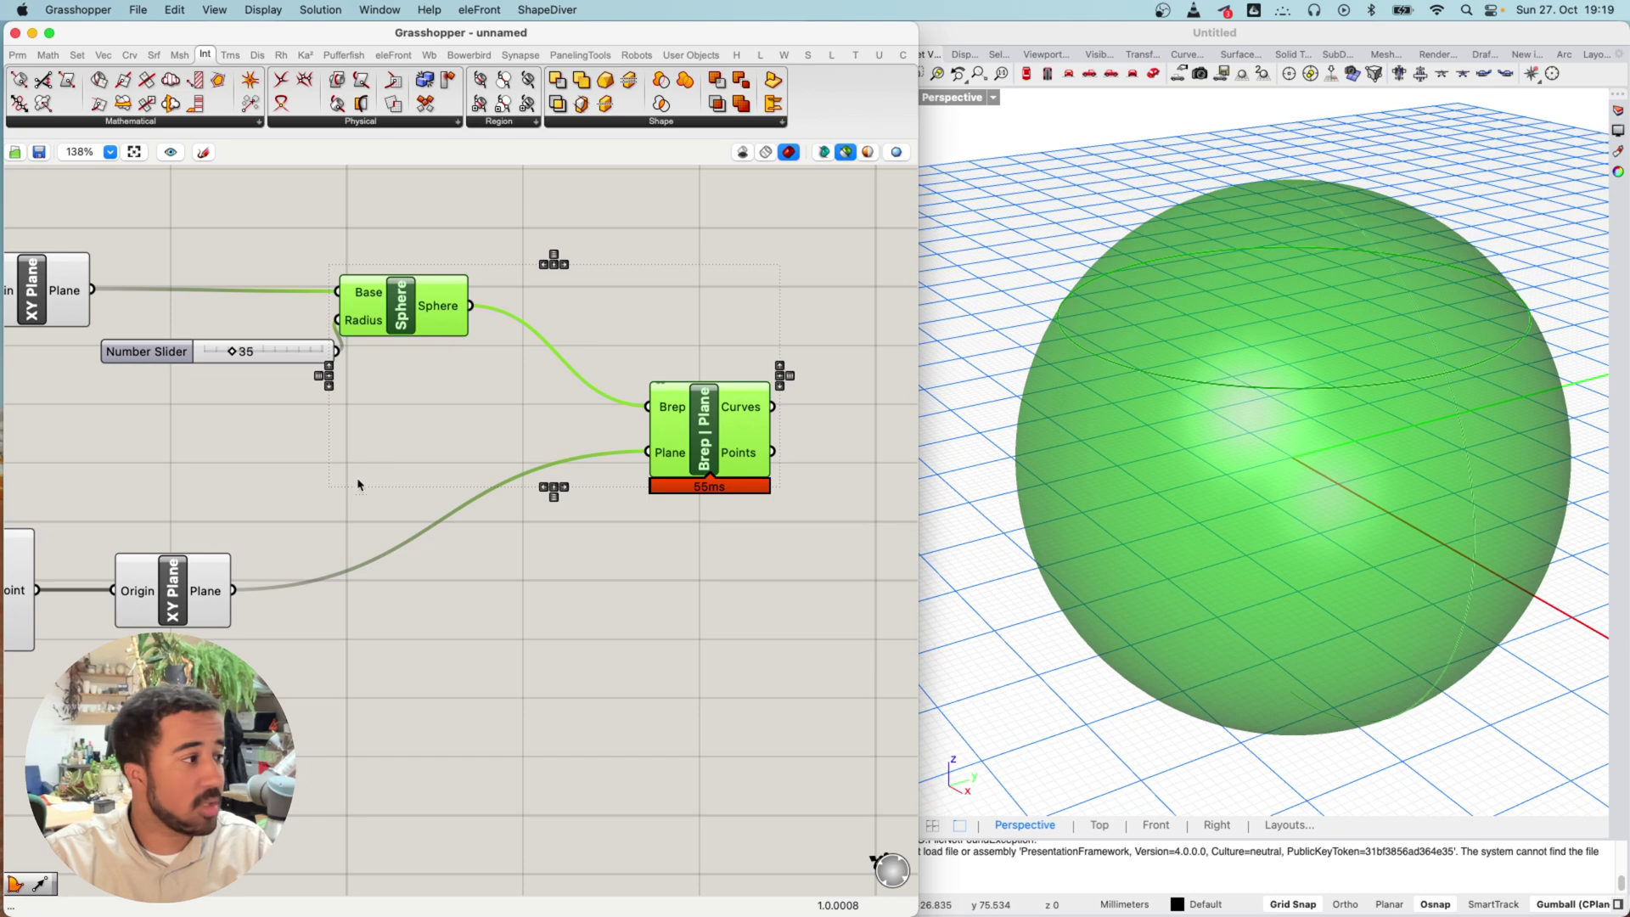
{"action": "left_click", "coordinate": [188, 577], "text": "shift"}
{"action": "right_click_drag", "start_coordinate": [1109, 495], "coordinate": [1121, 455]}
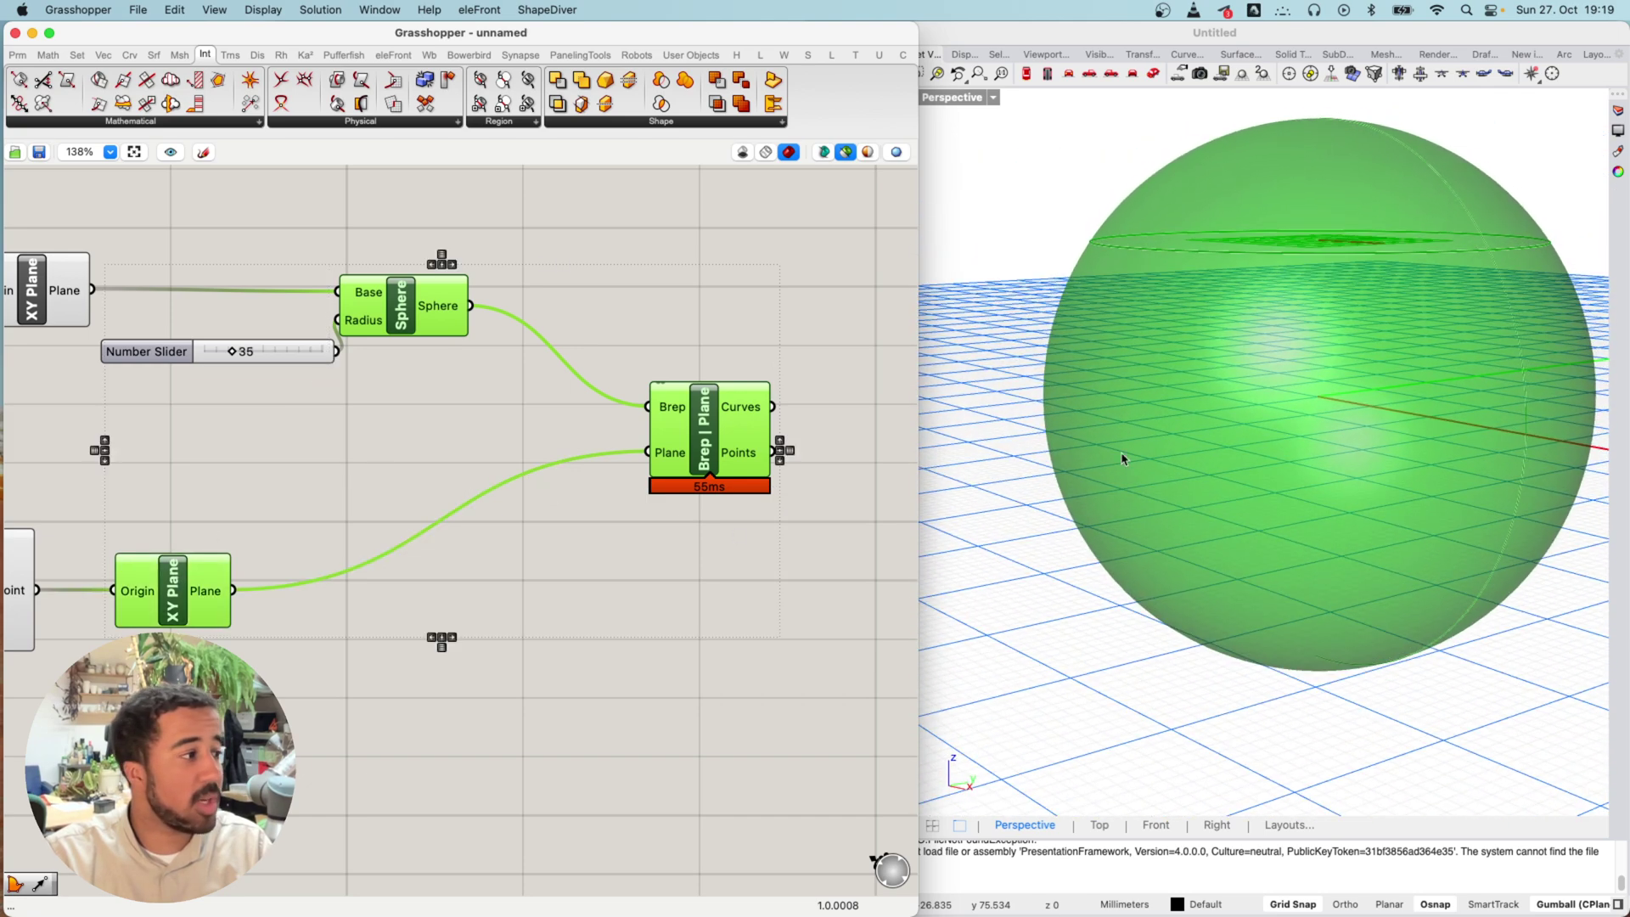
Set the raised plane's Z slider to 21 and preview only the Brep | Plane section curve
{"action": "scroll", "coordinate": [393, 535], "scroll_direction": "left", "scroll_amount": 10}
{"action": "left_click_drag", "start_coordinate": [279, 629], "coordinate": [281, 637]}
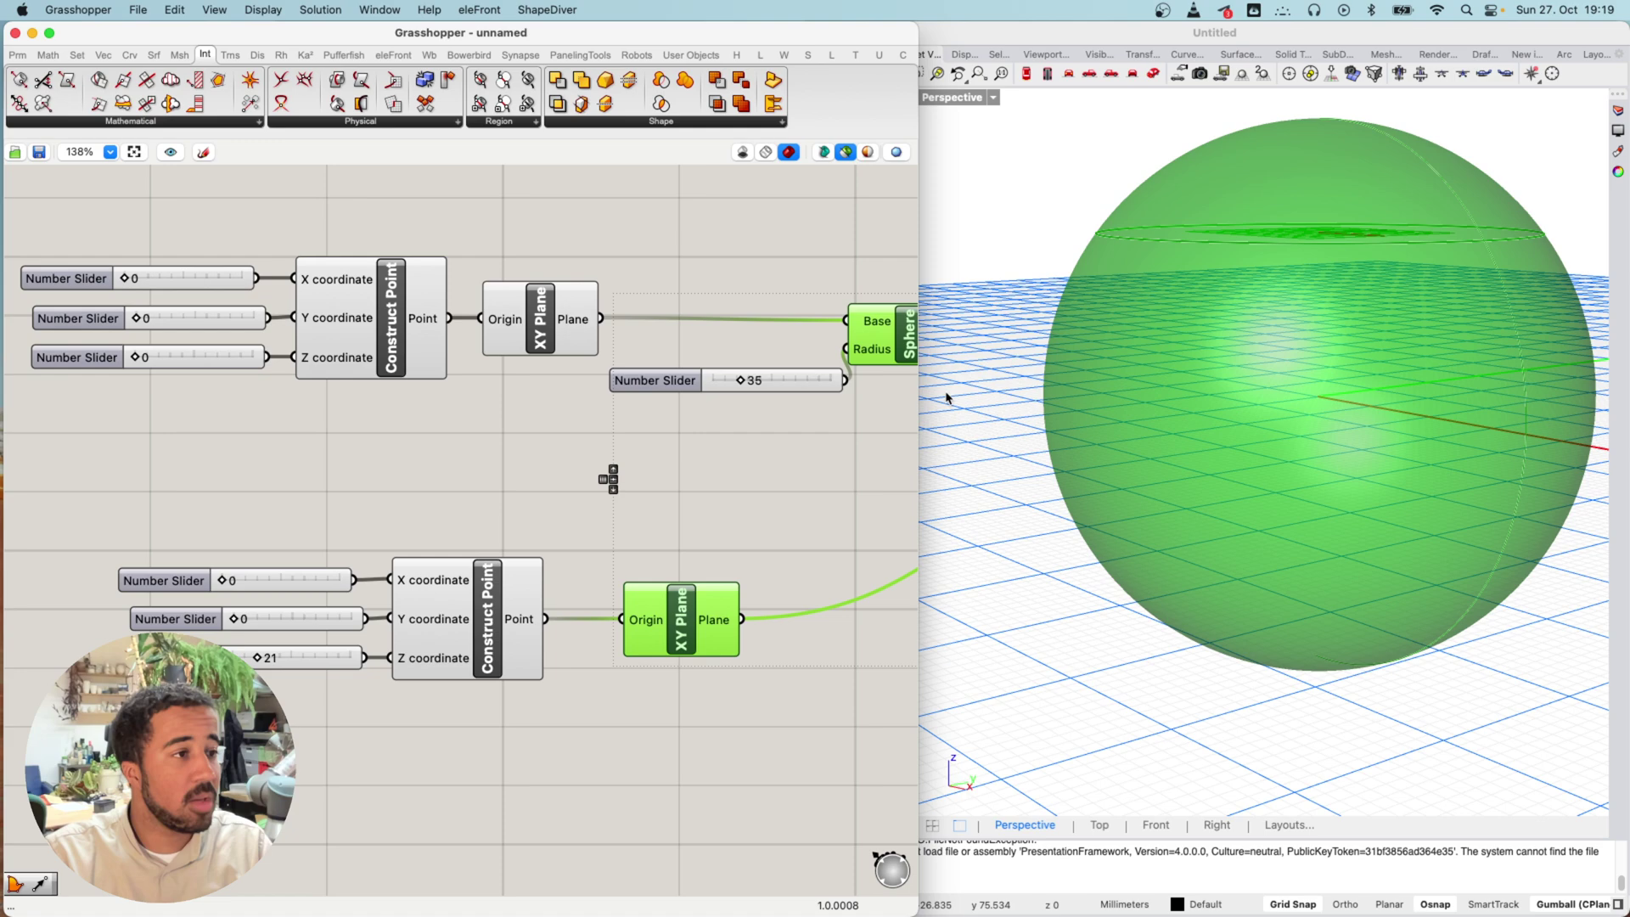
{"action": "right_click_drag", "start_coordinate": [834, 437], "coordinate": [616, 439]}
{"action": "left_click", "coordinate": [745, 475]}
{"action": "right_click_drag", "start_coordinate": [732, 466], "coordinate": [567, 450]}
{"action": "left_click", "coordinate": [837, 452]}
{"action": "right_click_drag", "start_coordinate": [344, 457], "coordinate": [352, 454]}
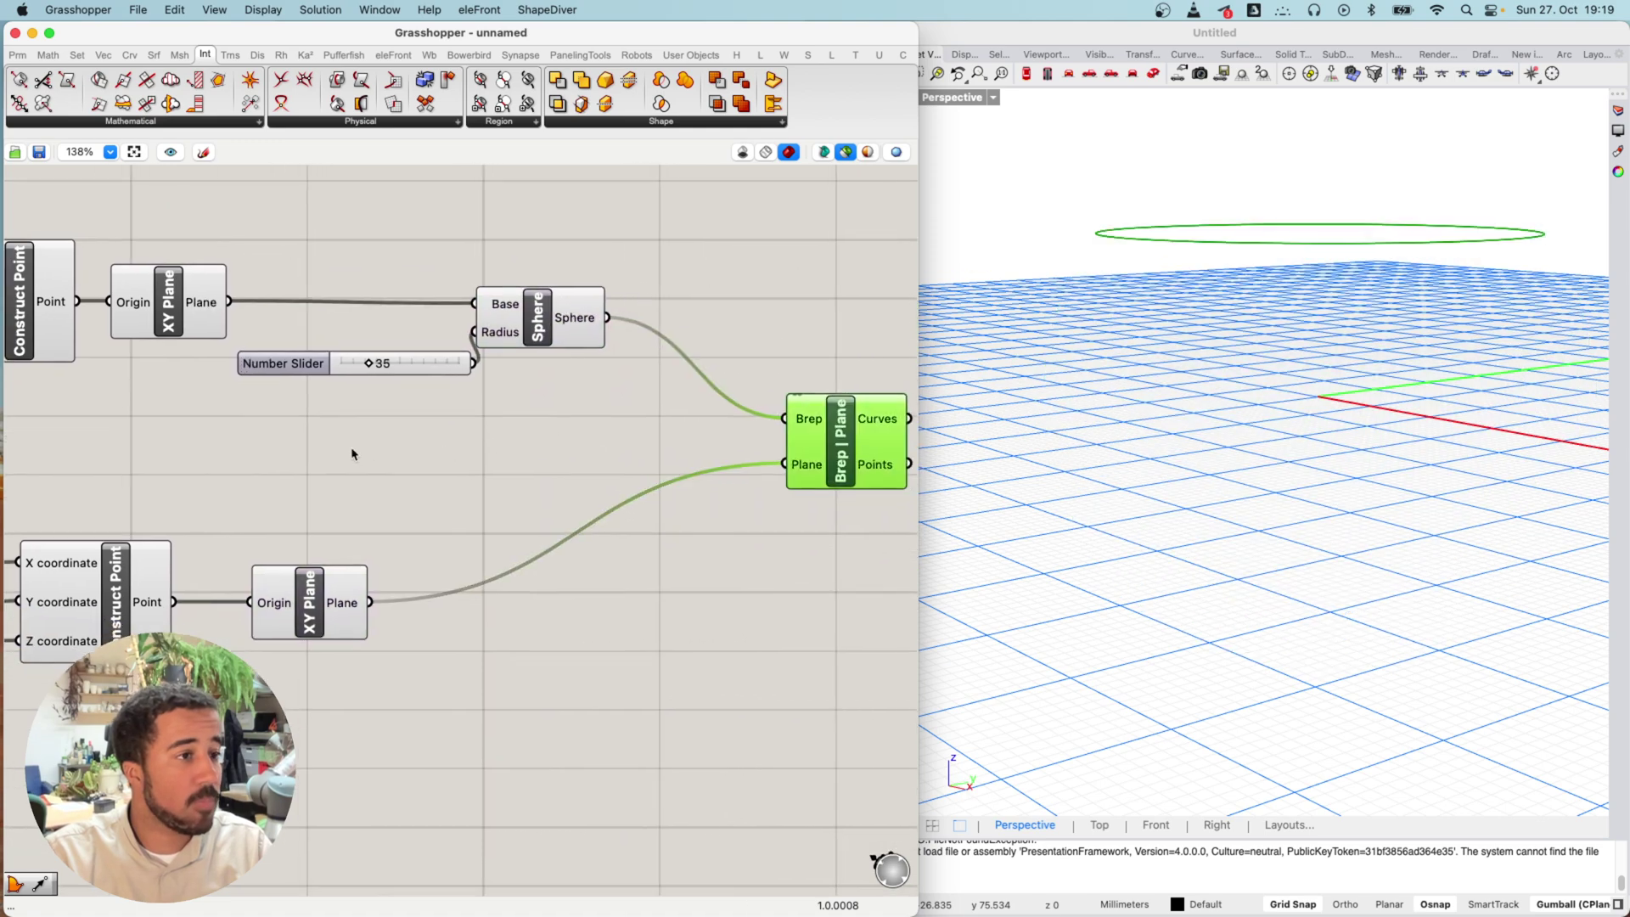
Try a Z value of 20 for the raised plane while viewing the section curve, and set the slider to 32
{"action": "scroll", "coordinate": [352, 455], "scroll_direction": "left", "scroll_amount": 5}
{"action": "left_click_drag", "start_coordinate": [201, 624], "coordinate": [197, 625]}
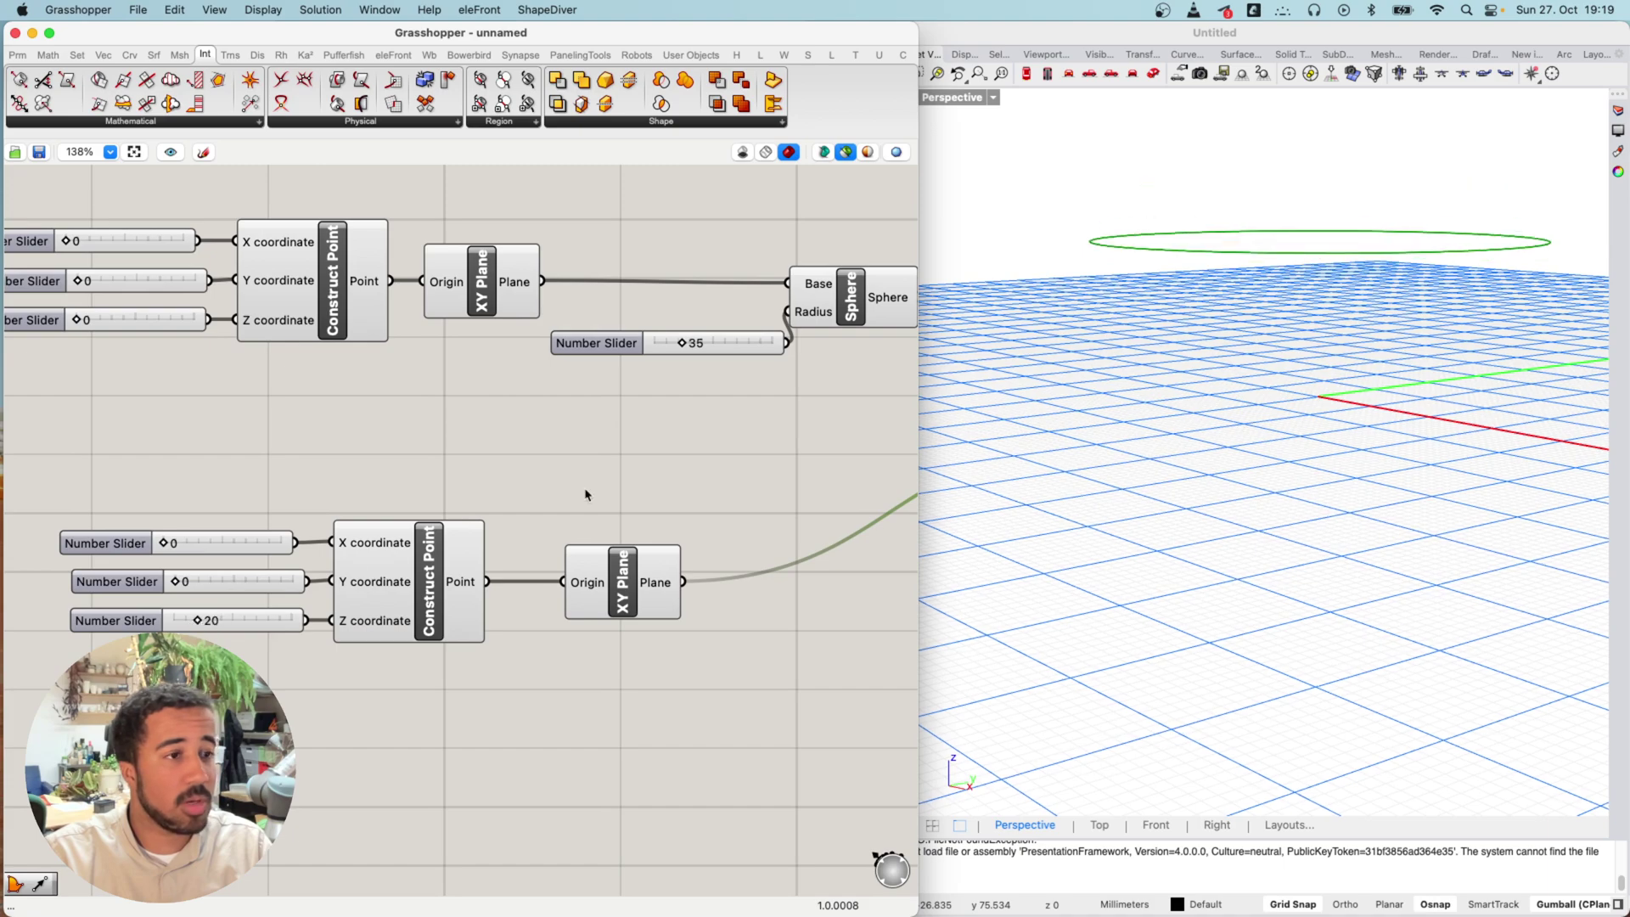
{"action": "right_click_drag", "start_coordinate": [981, 400], "coordinate": [1090, 407]}
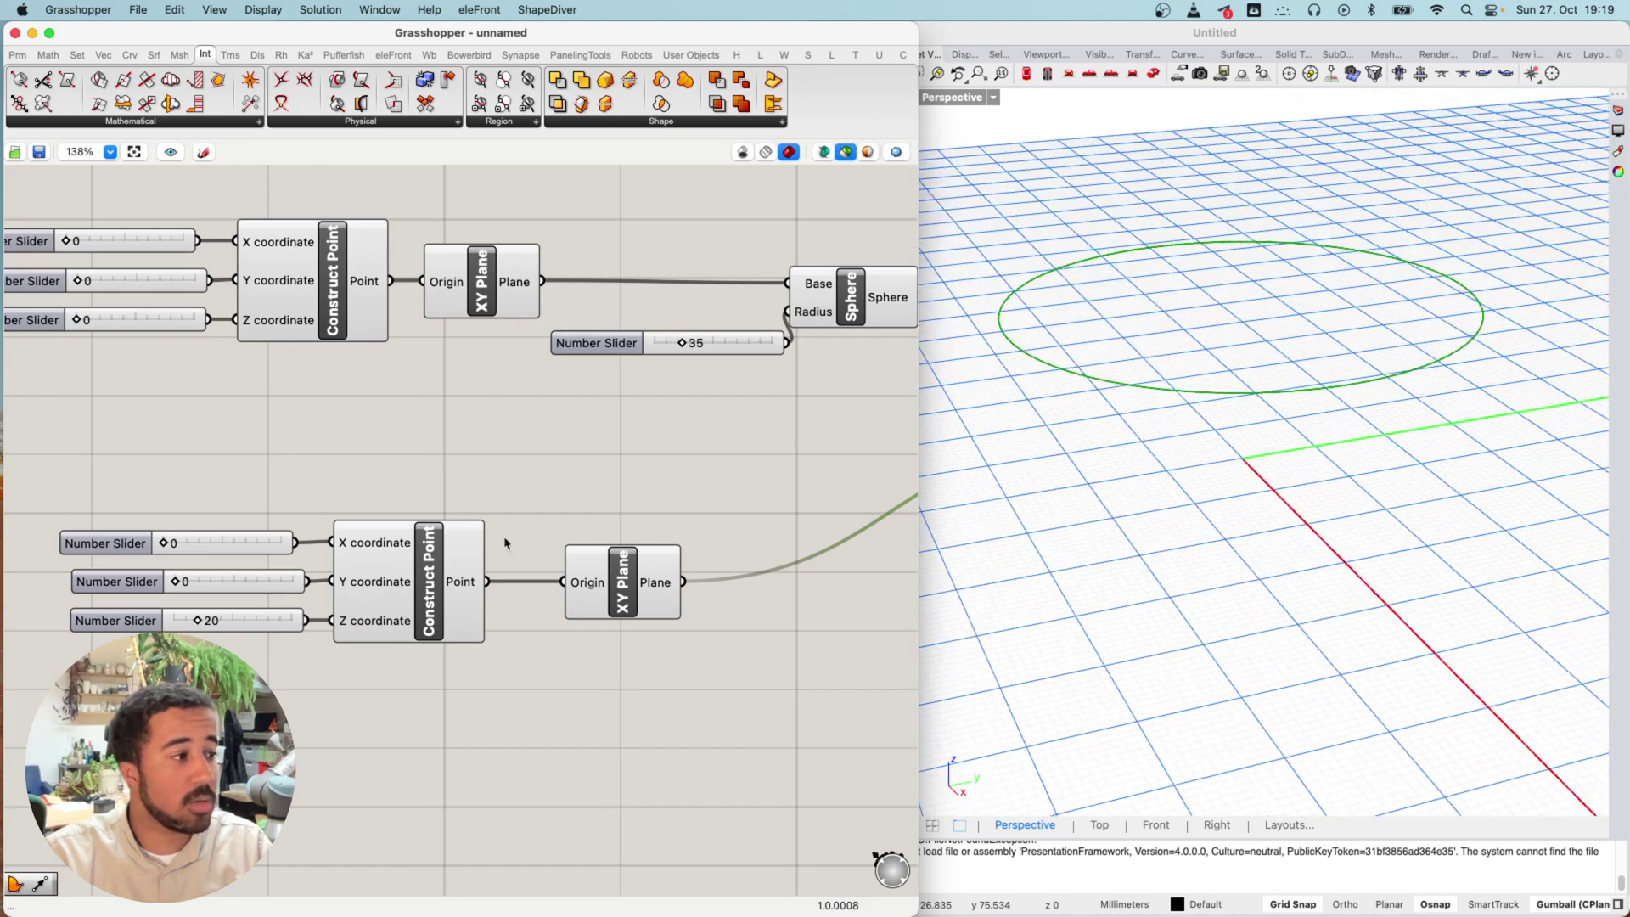
{"action": "left_click_drag", "start_coordinate": [206, 623], "coordinate": [217, 624]}
{"action": "right_click_drag", "start_coordinate": [702, 584], "coordinate": [276, 583]}
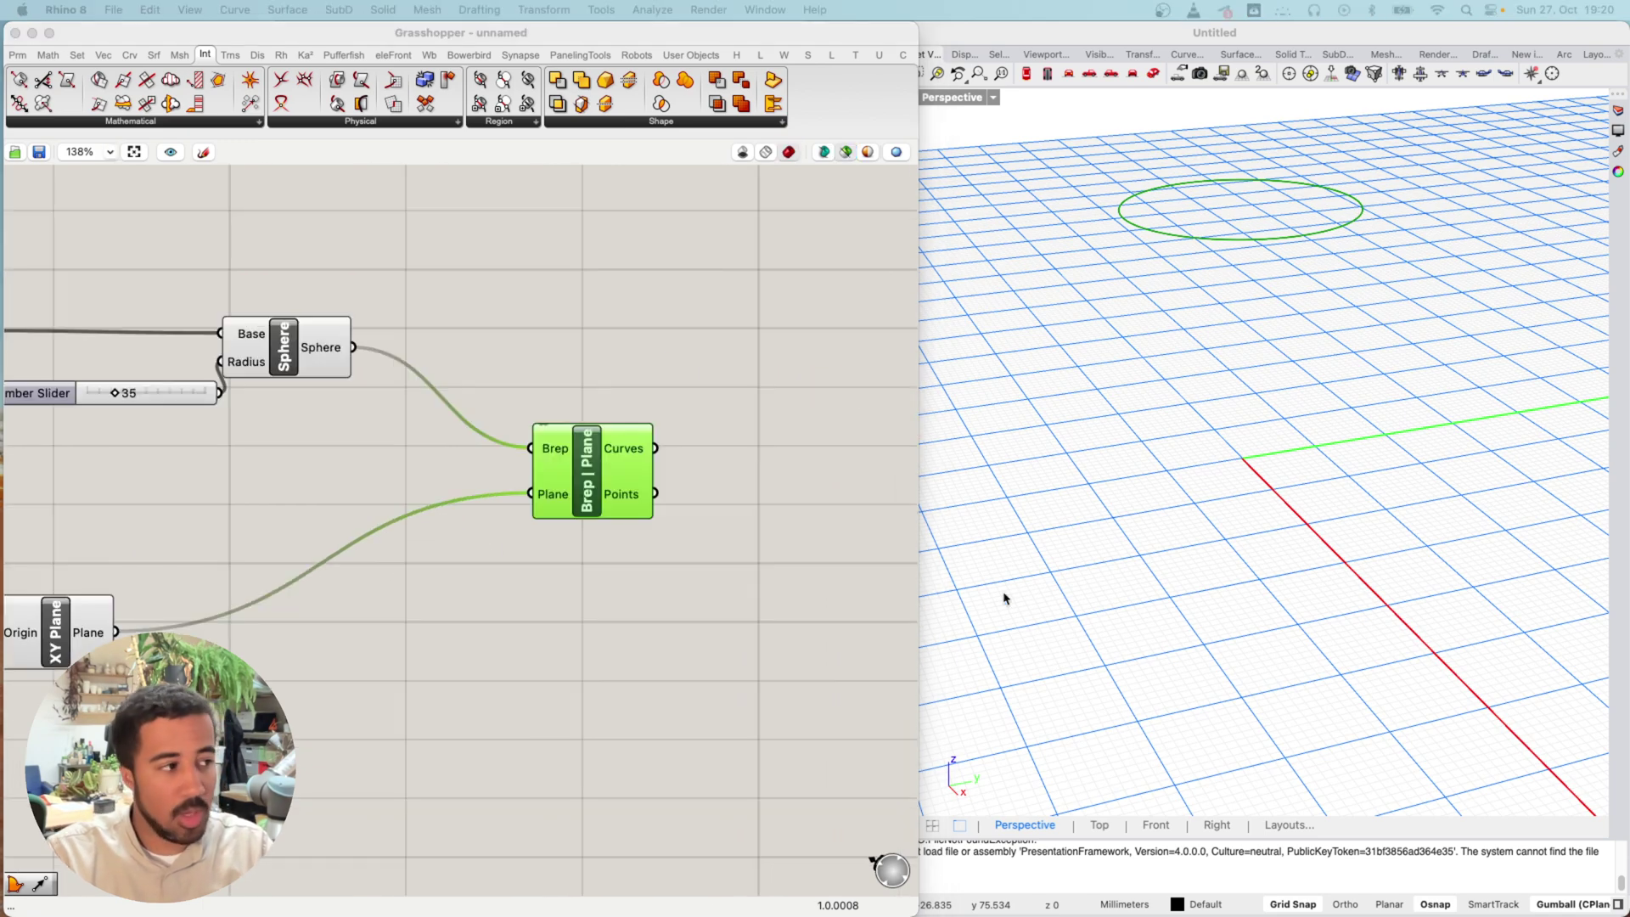
Move the raised plane's sliders, Construct Point and XY Plane together closer to the Brep | Plane component
{"action": "scroll", "coordinate": [546, 564], "scroll_direction": "left", "scroll_amount": 10}
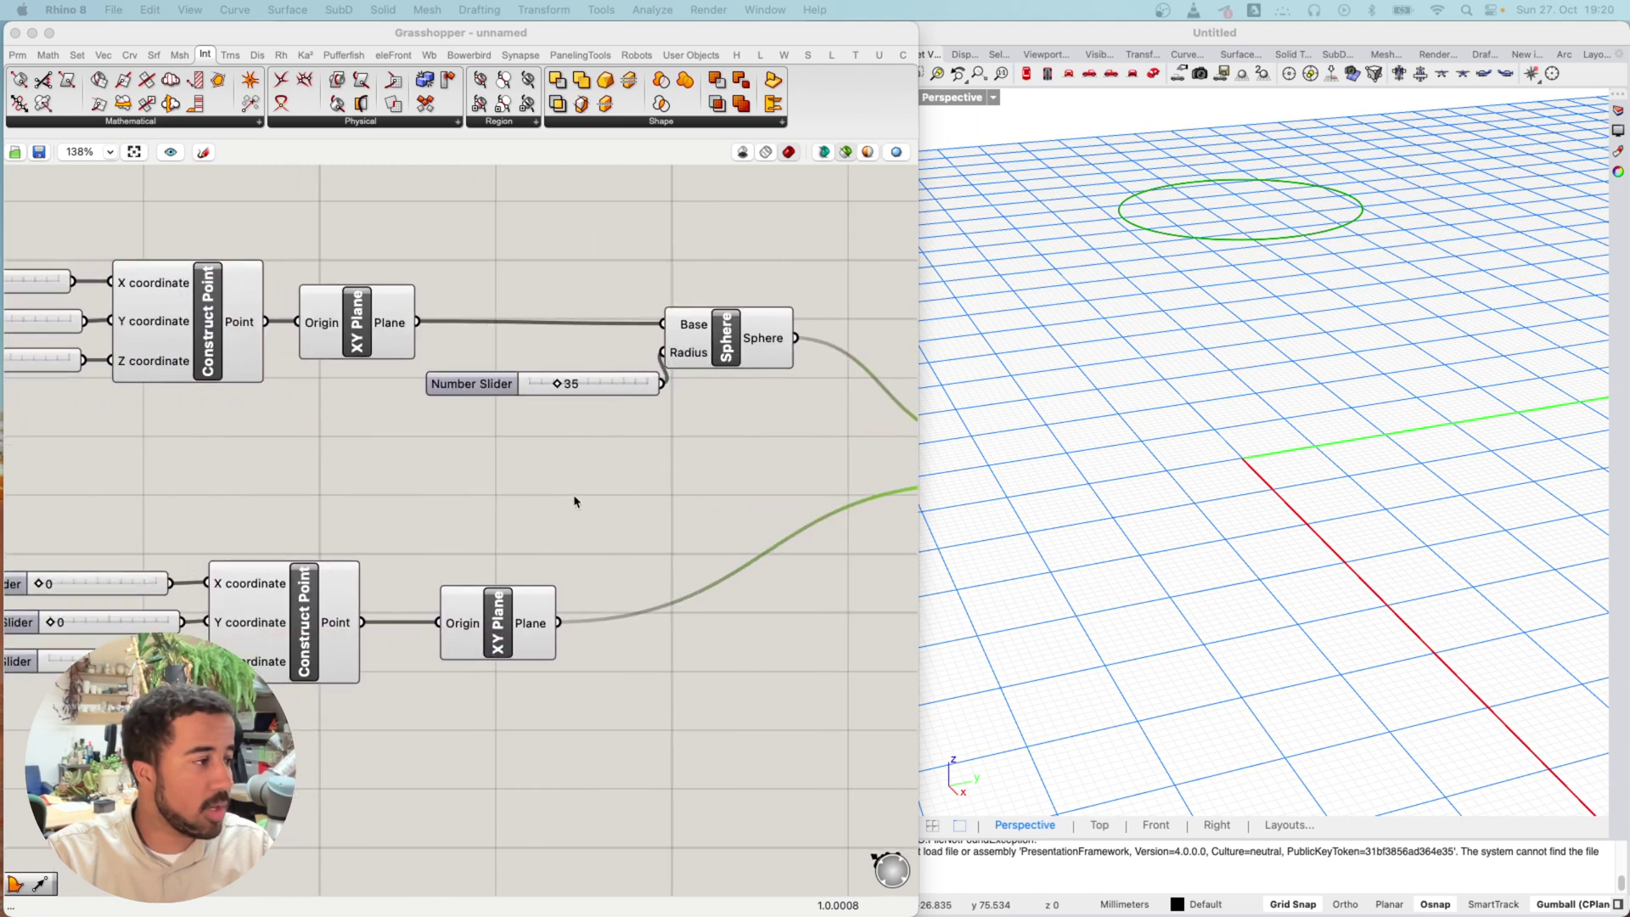
{"action": "scroll", "coordinate": [574, 502], "scroll_direction": "right", "scroll_amount": 10}
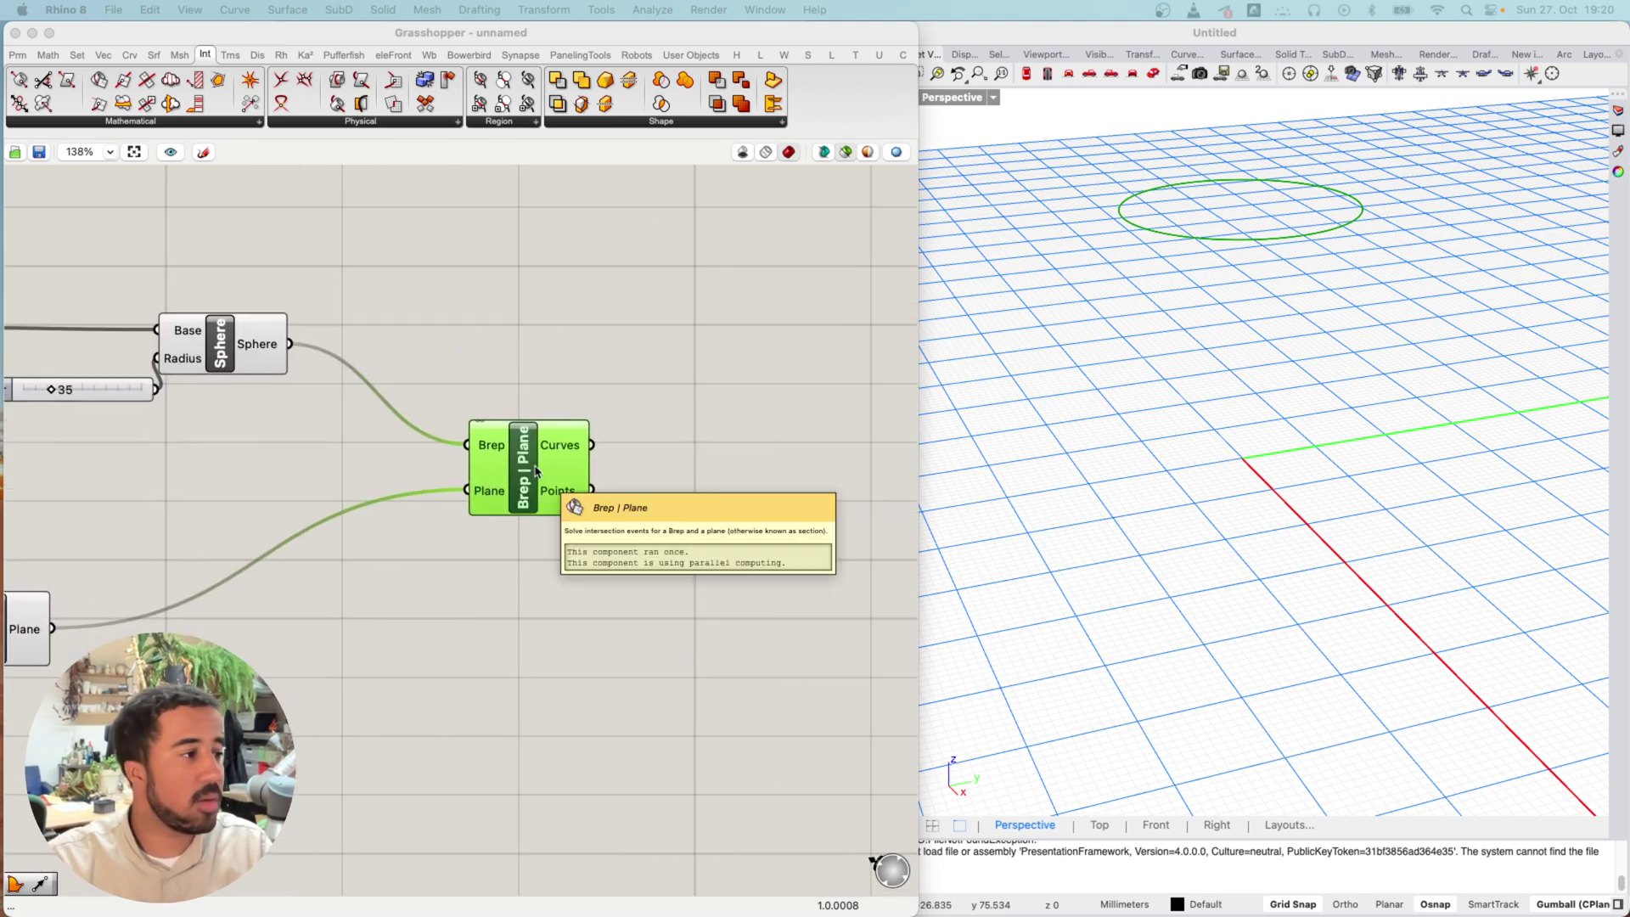
{"action": "right_click_drag", "start_coordinate": [171, 510], "coordinate": [527, 504]}
{"action": "right_click_drag", "start_coordinate": [221, 561], "coordinate": [529, 541]}
{"action": "left_click_drag", "start_coordinate": [730, 510], "coordinate": [169, 704]}
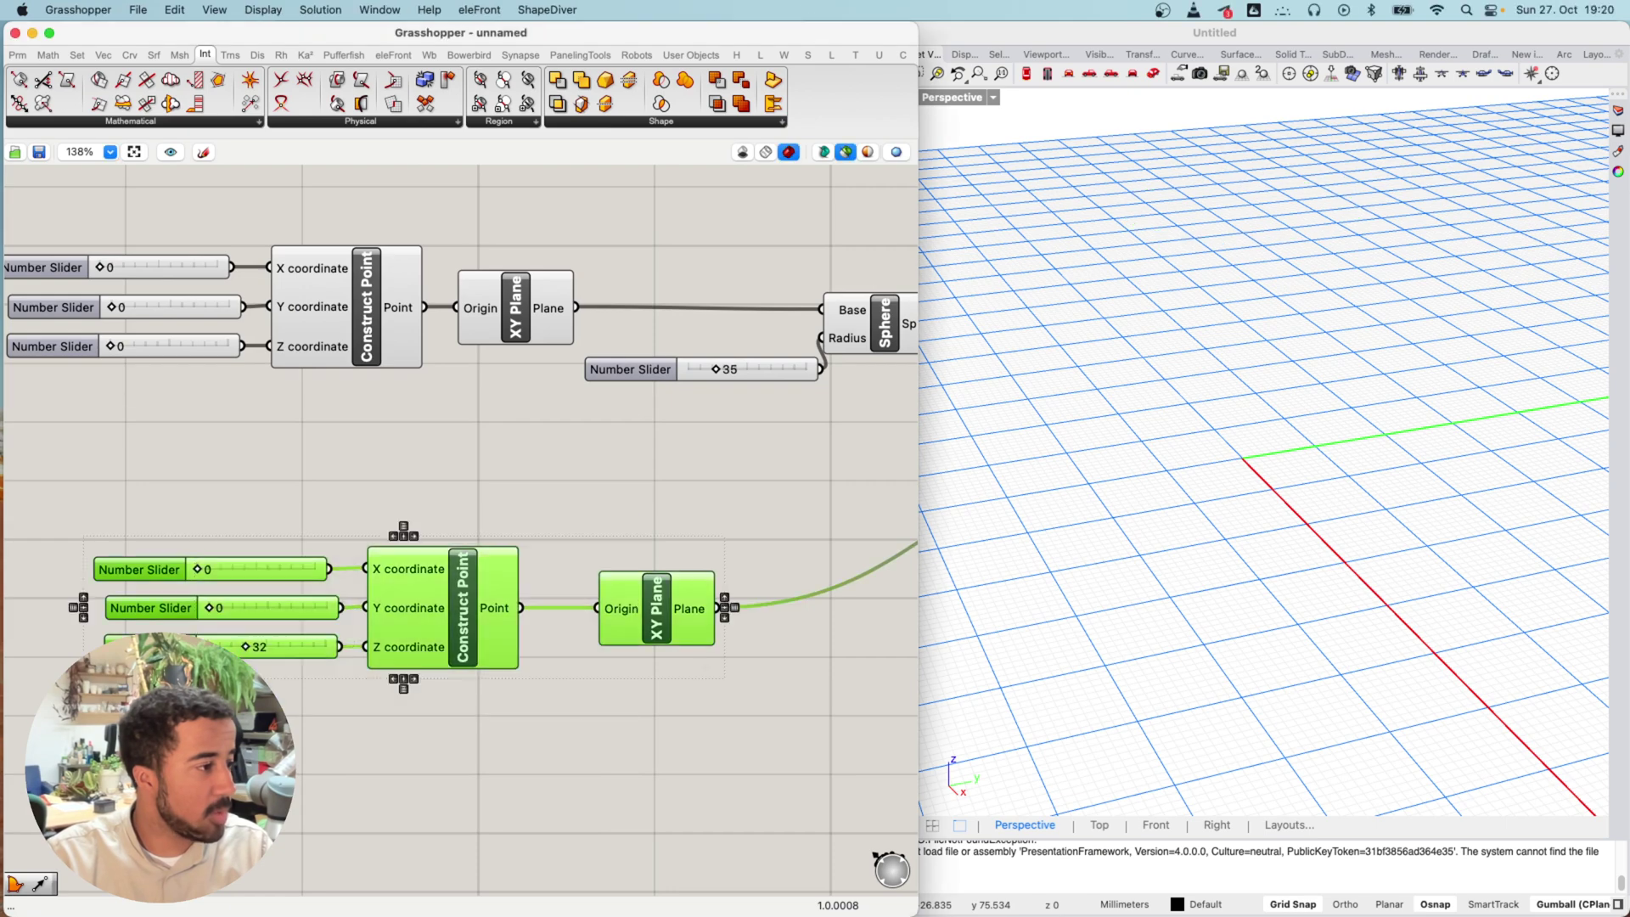
{"action": "right_click_drag", "start_coordinate": [672, 624], "coordinate": [328, 608]}
{"action": "left_click_drag", "start_coordinate": [328, 608], "coordinate": [590, 586]}
{"action": "left_click", "coordinate": [787, 629]}
{"action": "right_click_drag", "start_coordinate": [830, 624], "coordinate": [542, 635]}
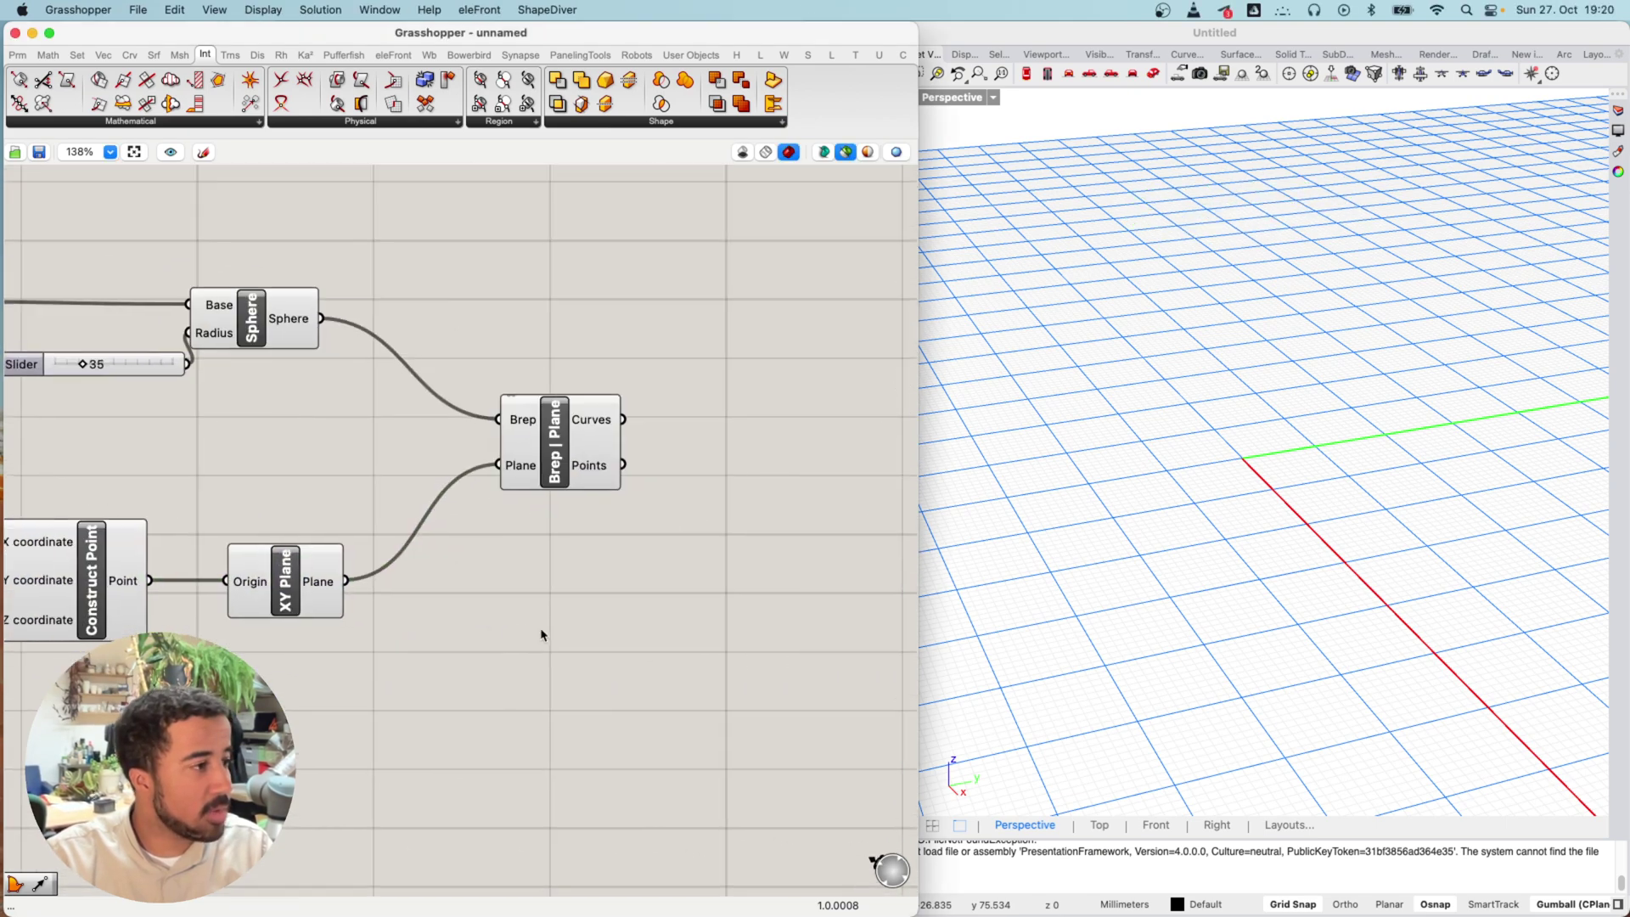
Reposition the radius slider lower and farther from the Sphere's Radius input so its wire is clearly visible
{"action": "scroll", "coordinate": [542, 635], "scroll_direction": "left", "scroll_amount": 4}
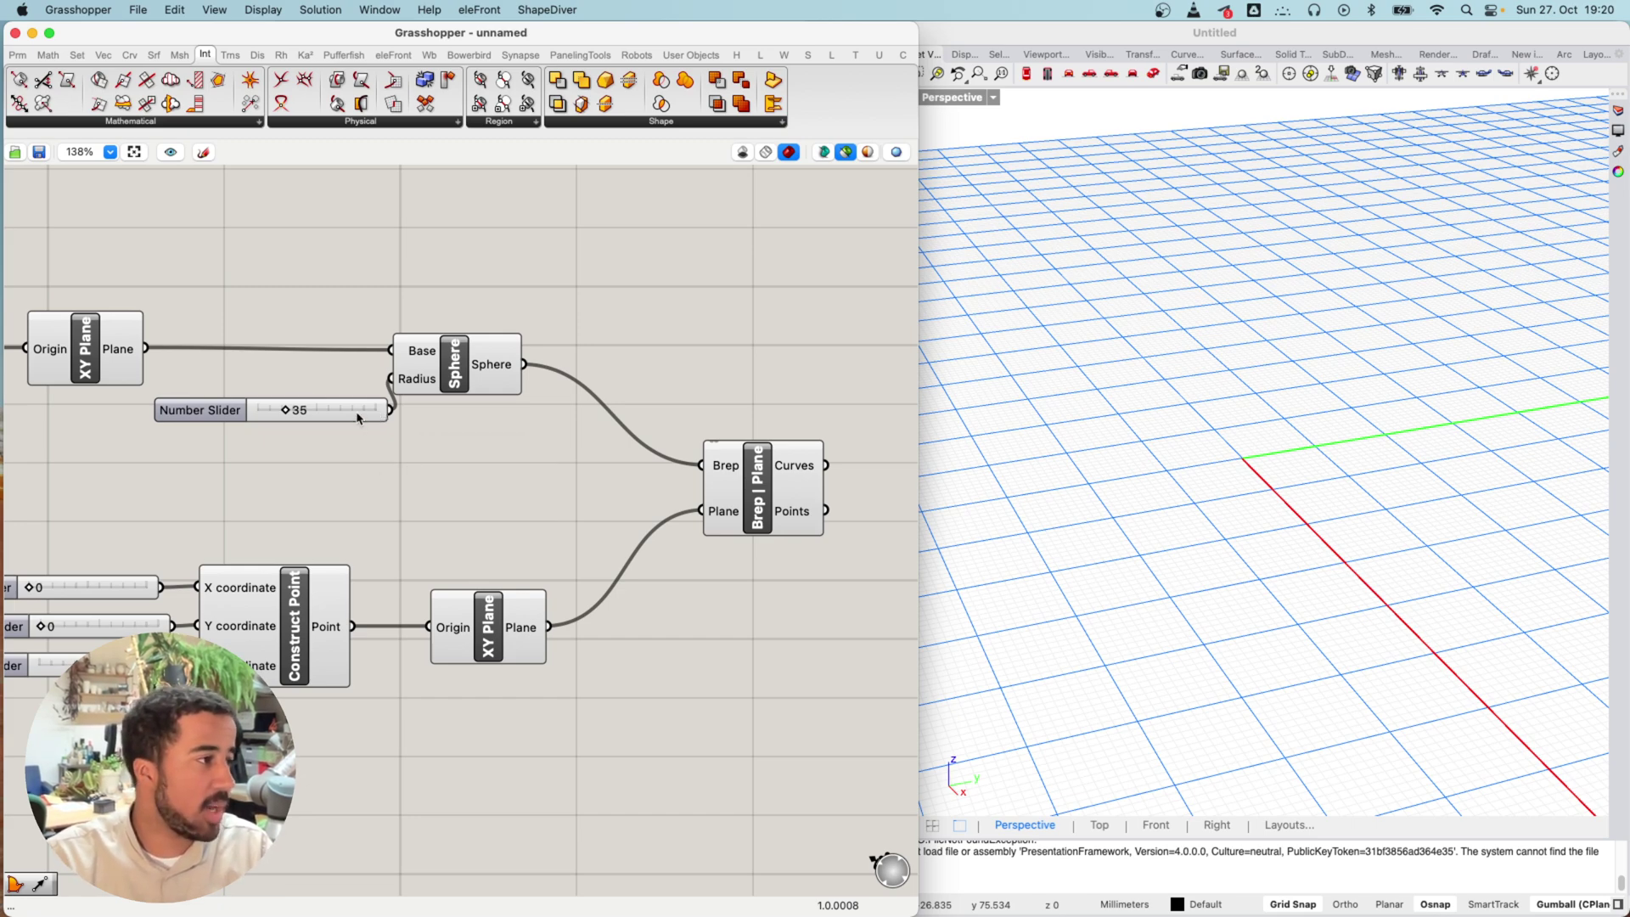
{"action": "left_click_drag", "start_coordinate": [358, 417], "coordinate": [310, 429]}
{"action": "left_click", "coordinate": [349, 441]}
Preview the Sphere, the raised XY Plane and Brep | Plane one after another, and inspect the Curves output
{"action": "right_click_drag", "start_coordinate": [496, 456], "coordinate": [544, 439]}
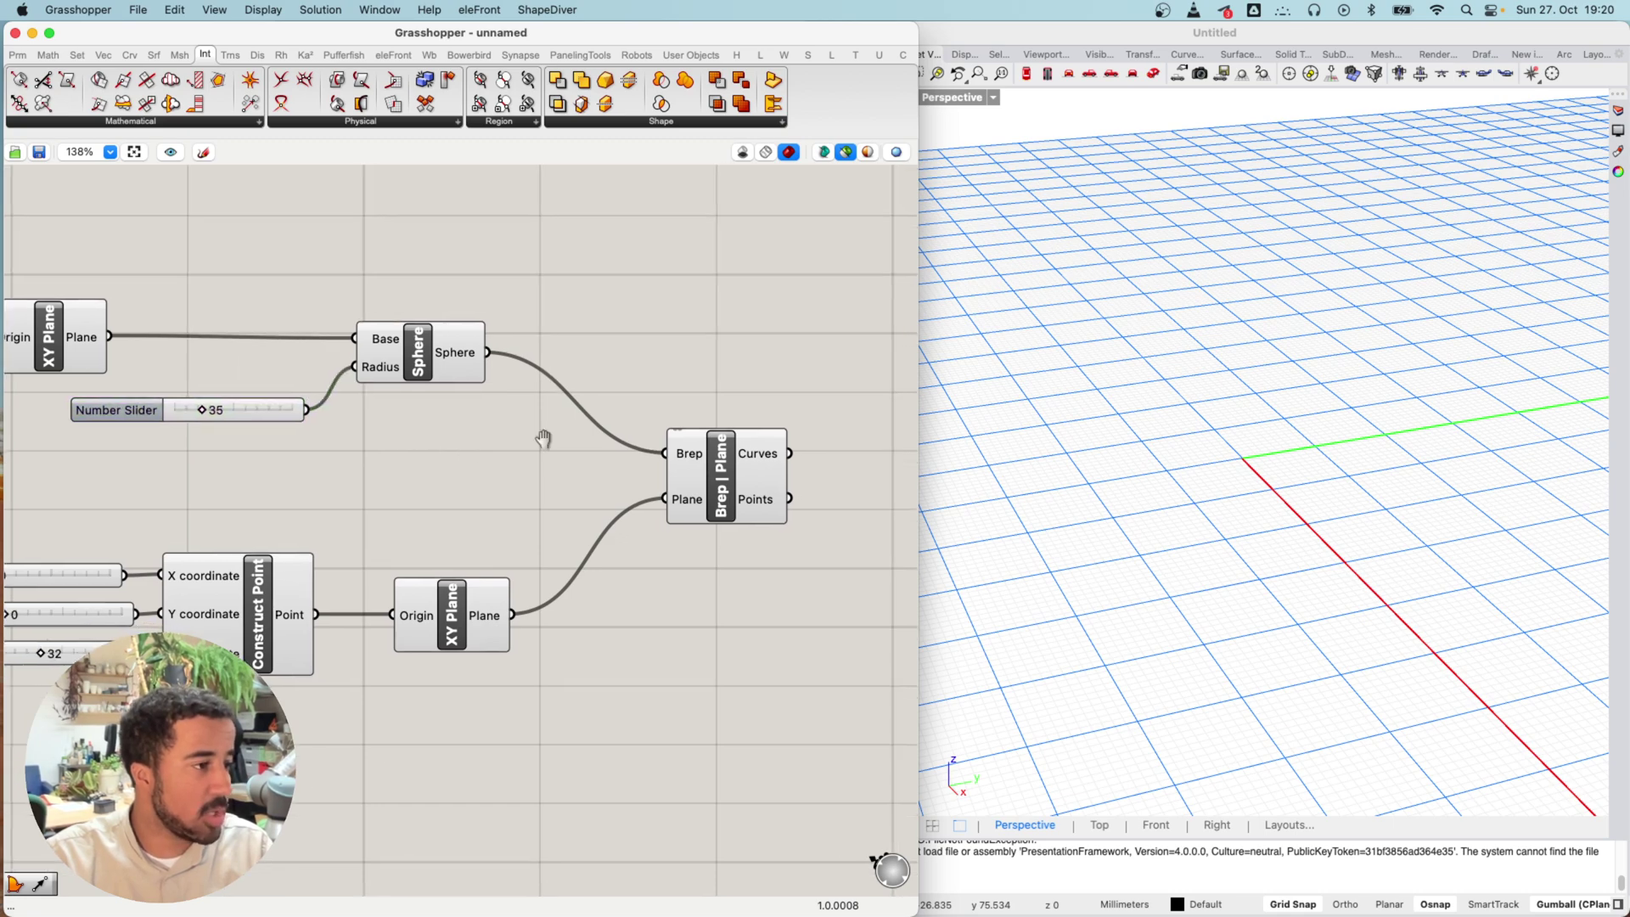
{"action": "scroll", "coordinate": [544, 439], "scroll_direction": "right", "scroll_amount": 2}
{"action": "left_click", "coordinate": [342, 332]}
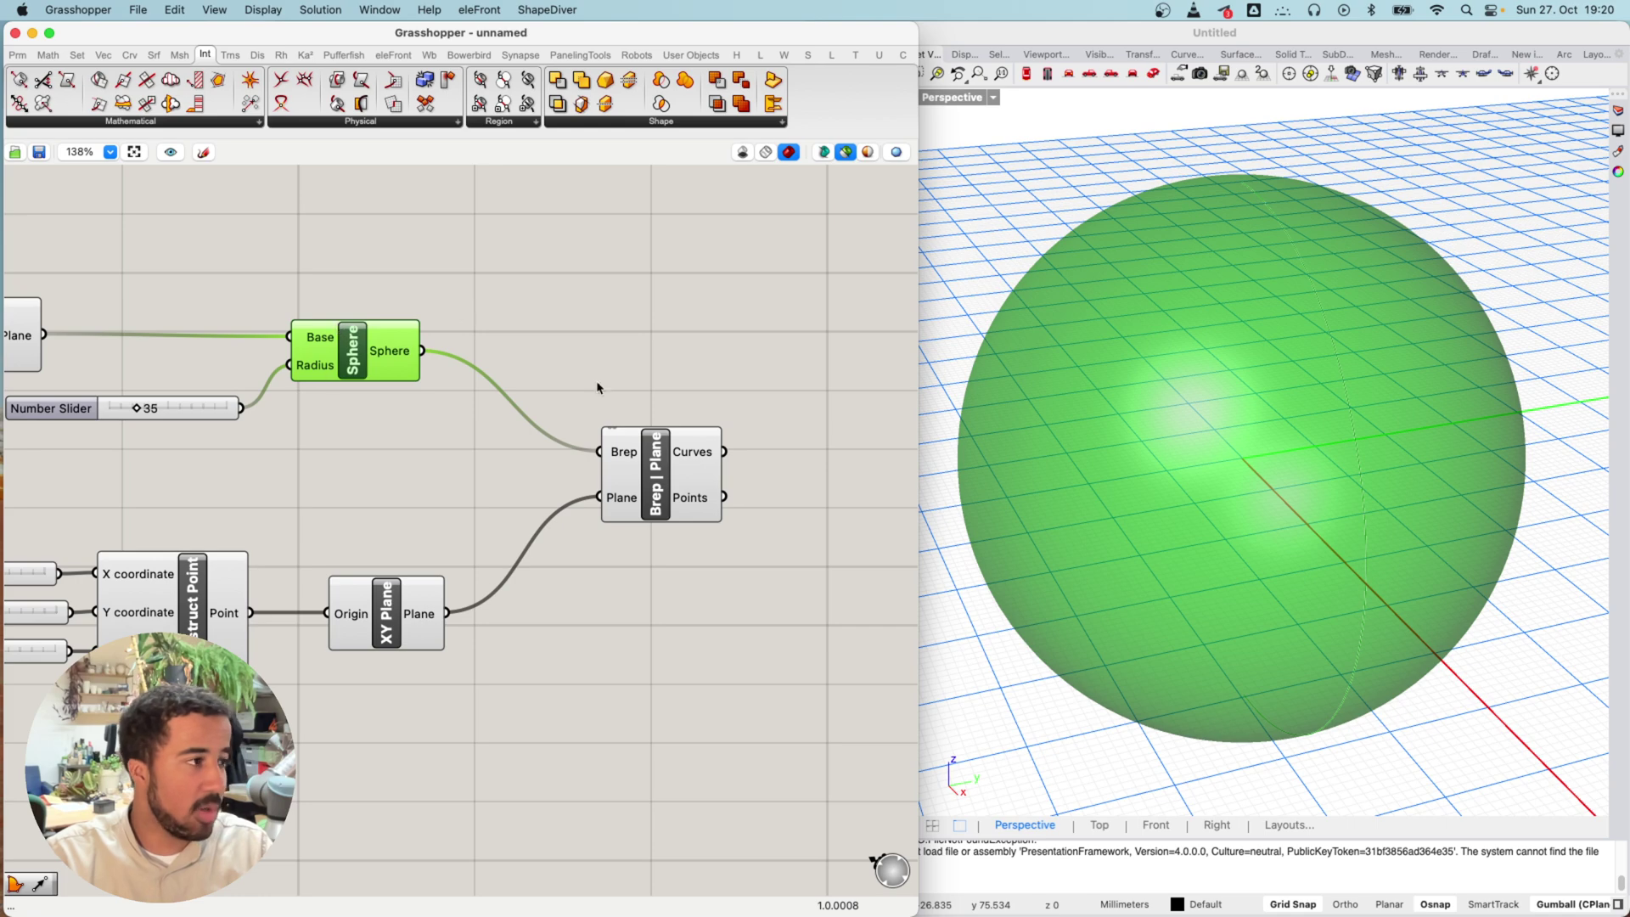
{"action": "right_click_drag", "start_coordinate": [346, 525], "coordinate": [498, 473]}
{"action": "left_click", "coordinate": [583, 586]}
{"action": "right_click_drag", "start_coordinate": [764, 550], "coordinate": [394, 596]}
{"action": "left_click", "coordinate": [468, 459]}
{"action": "scroll", "coordinate": [483, 456], "scroll_direction": "up", "scroll_amount": 3}
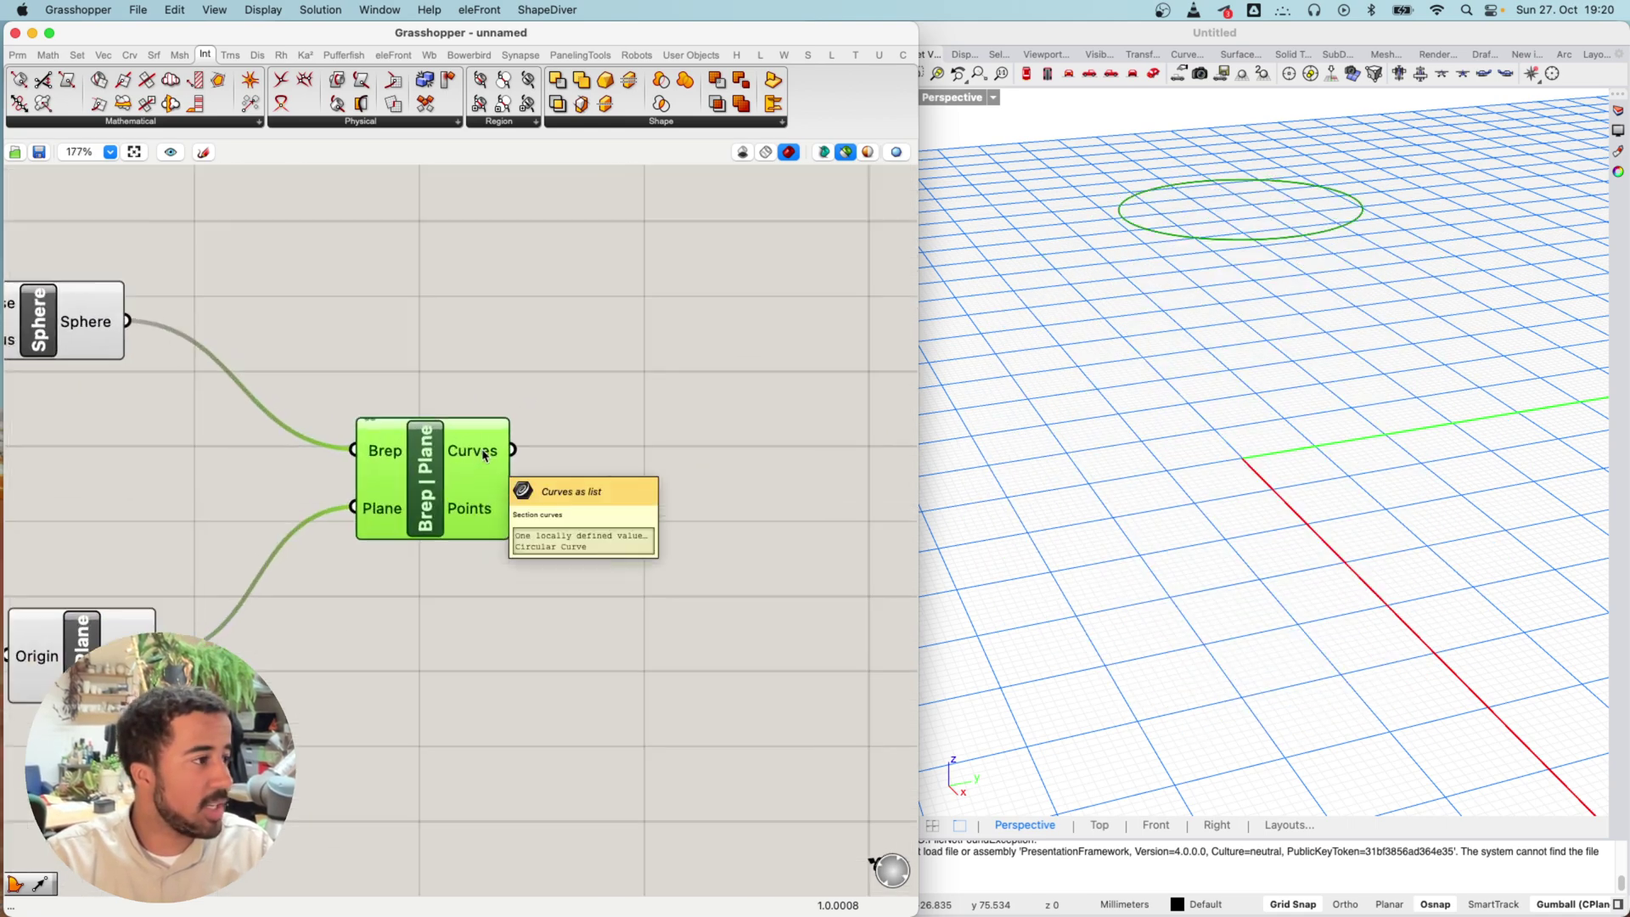
{"action": "scroll", "coordinate": [1184, 357], "scroll_direction": "up", "scroll_amount": 3}
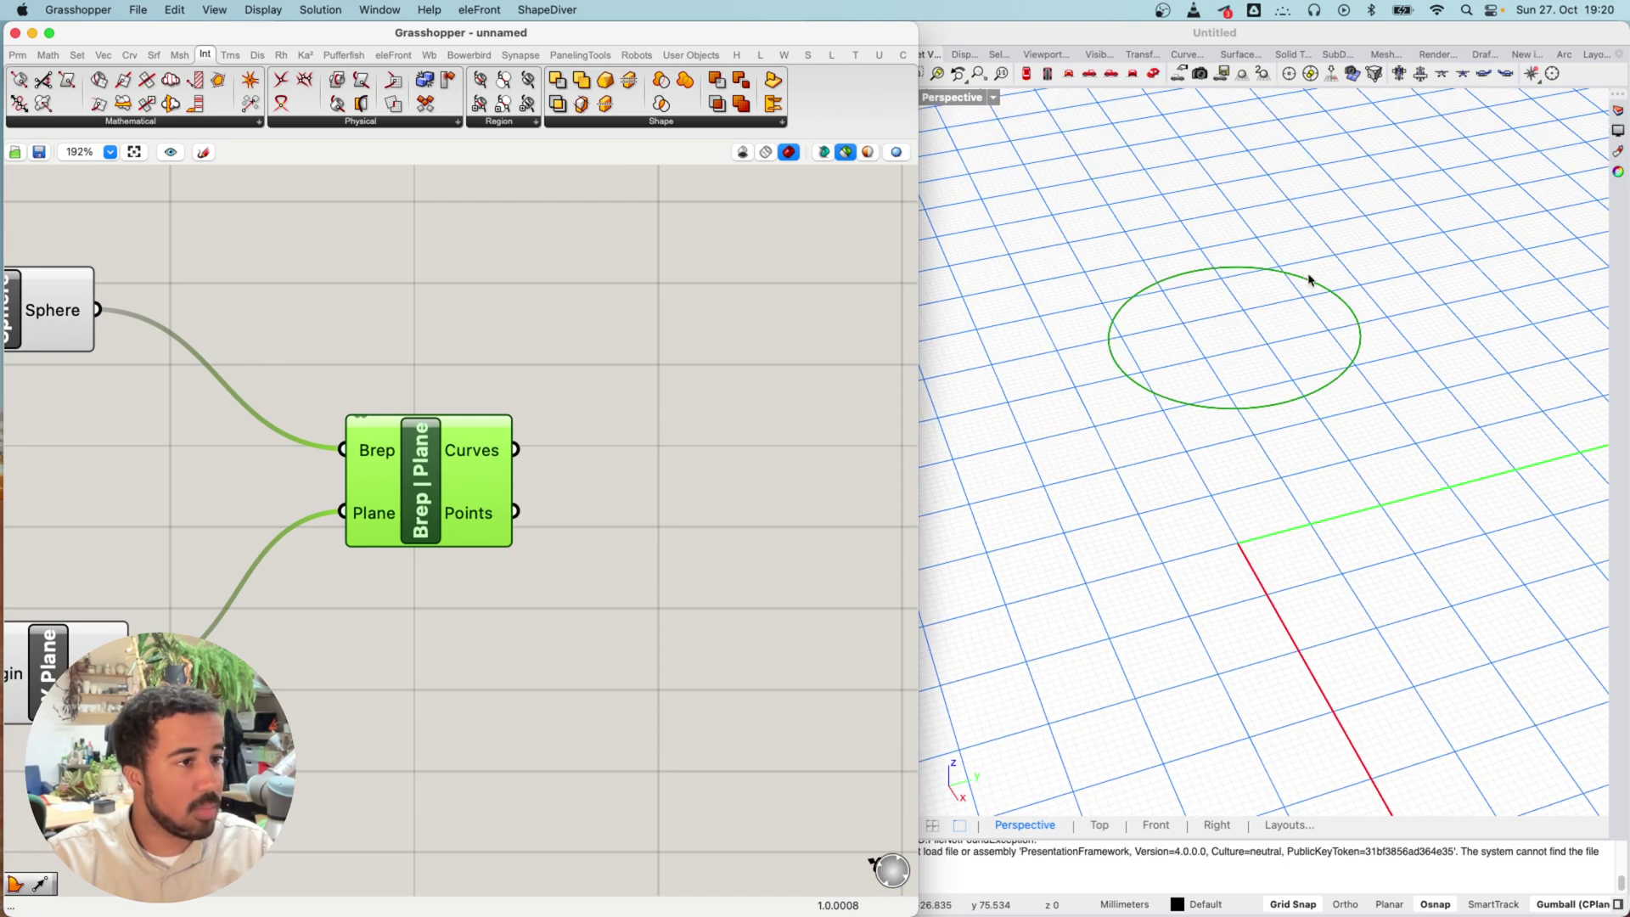
Examine the section curve from another angle, both alone and overlaid with the Sphere, and clear the selection
{"action": "right_click_drag", "start_coordinate": [1107, 346], "coordinate": [1096, 383]}
{"action": "right_click_drag", "start_coordinate": [372, 369], "coordinate": [567, 434]}
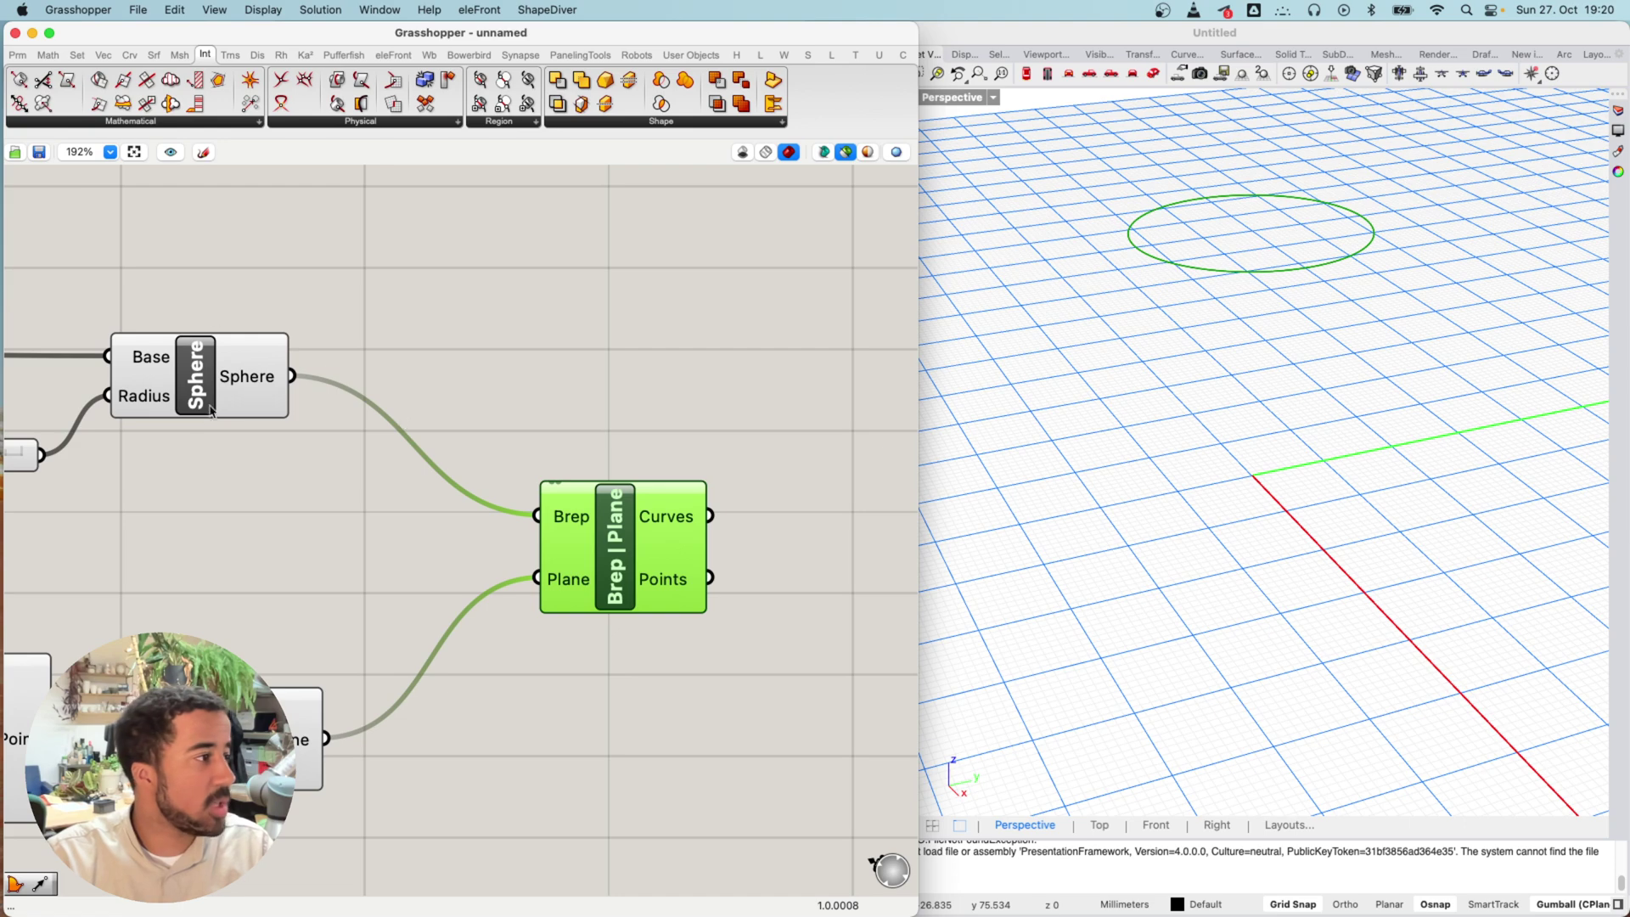
{"action": "left_click", "coordinate": [173, 393], "text": "shift"}
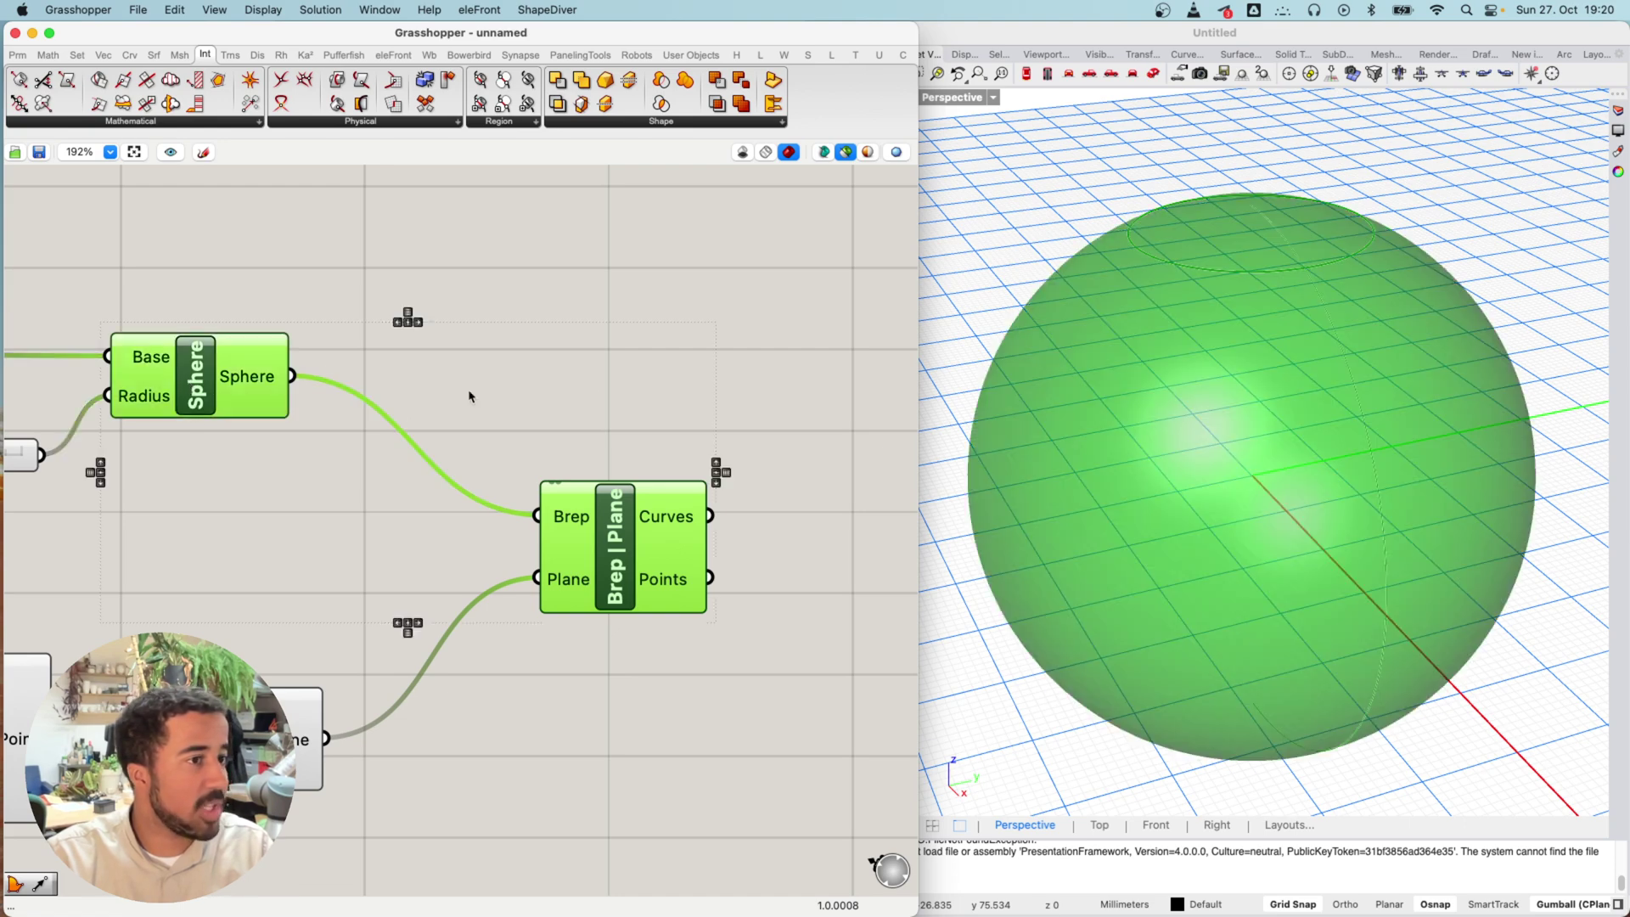
{"action": "mouse_move", "coordinate": [1097, 355]}
{"action": "right_mouse_down"}
{"action": "mouse_move", "coordinate": [1095, 335]}
{"action": "mouse_move", "coordinate": [1085, 358]}
{"action": "right_mouse_up"}
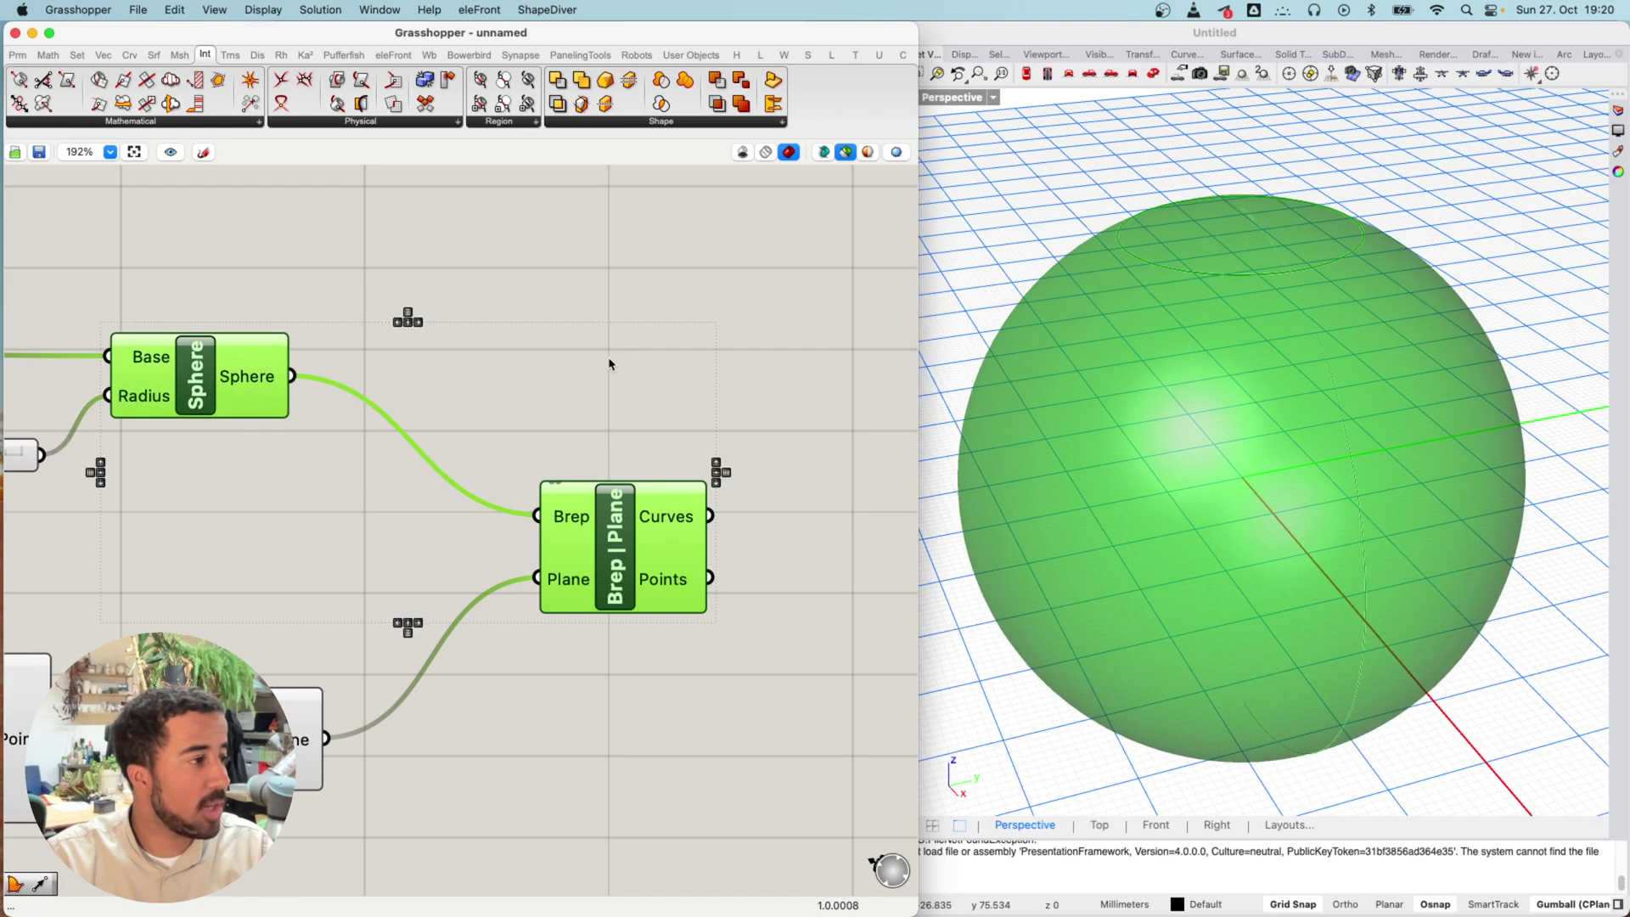
{"action": "right_click_drag", "start_coordinate": [616, 360], "coordinate": [544, 352]}
{"action": "left_click", "coordinate": [357, 351]}
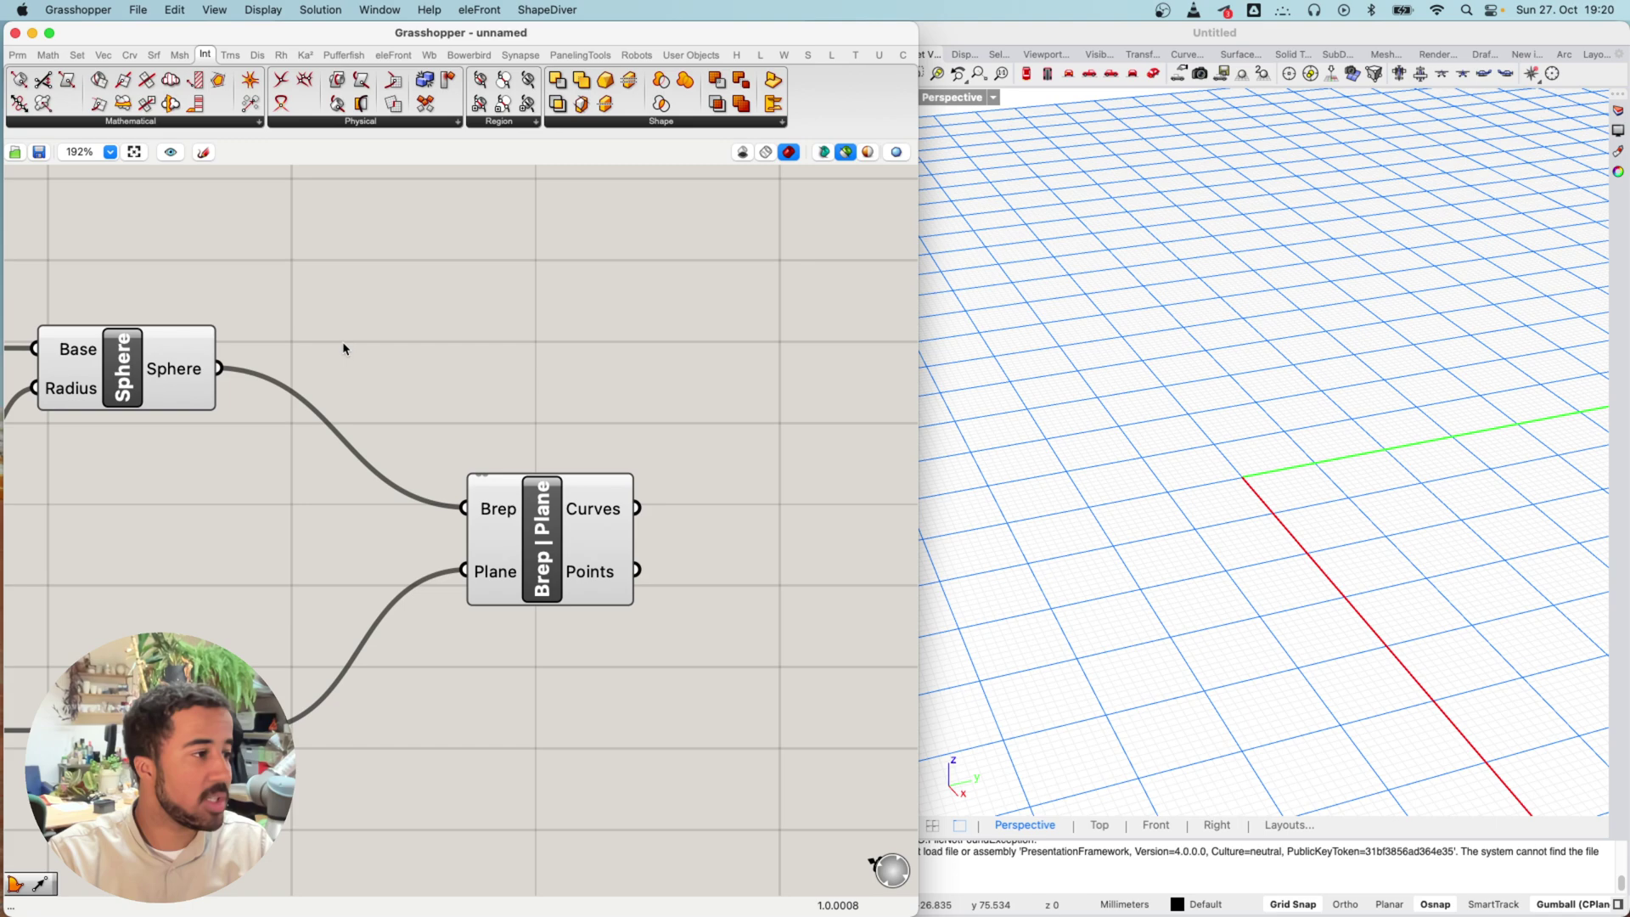
Preview only the Brep | Plane result and view the section circle from a low angle
{"action": "left_click", "coordinate": [540, 542]}
{"action": "right_click_drag", "start_coordinate": [1063, 426], "coordinate": [1115, 347]}
{"action": "right_click_drag", "start_coordinate": [1294, 280], "coordinate": [1300, 226]}
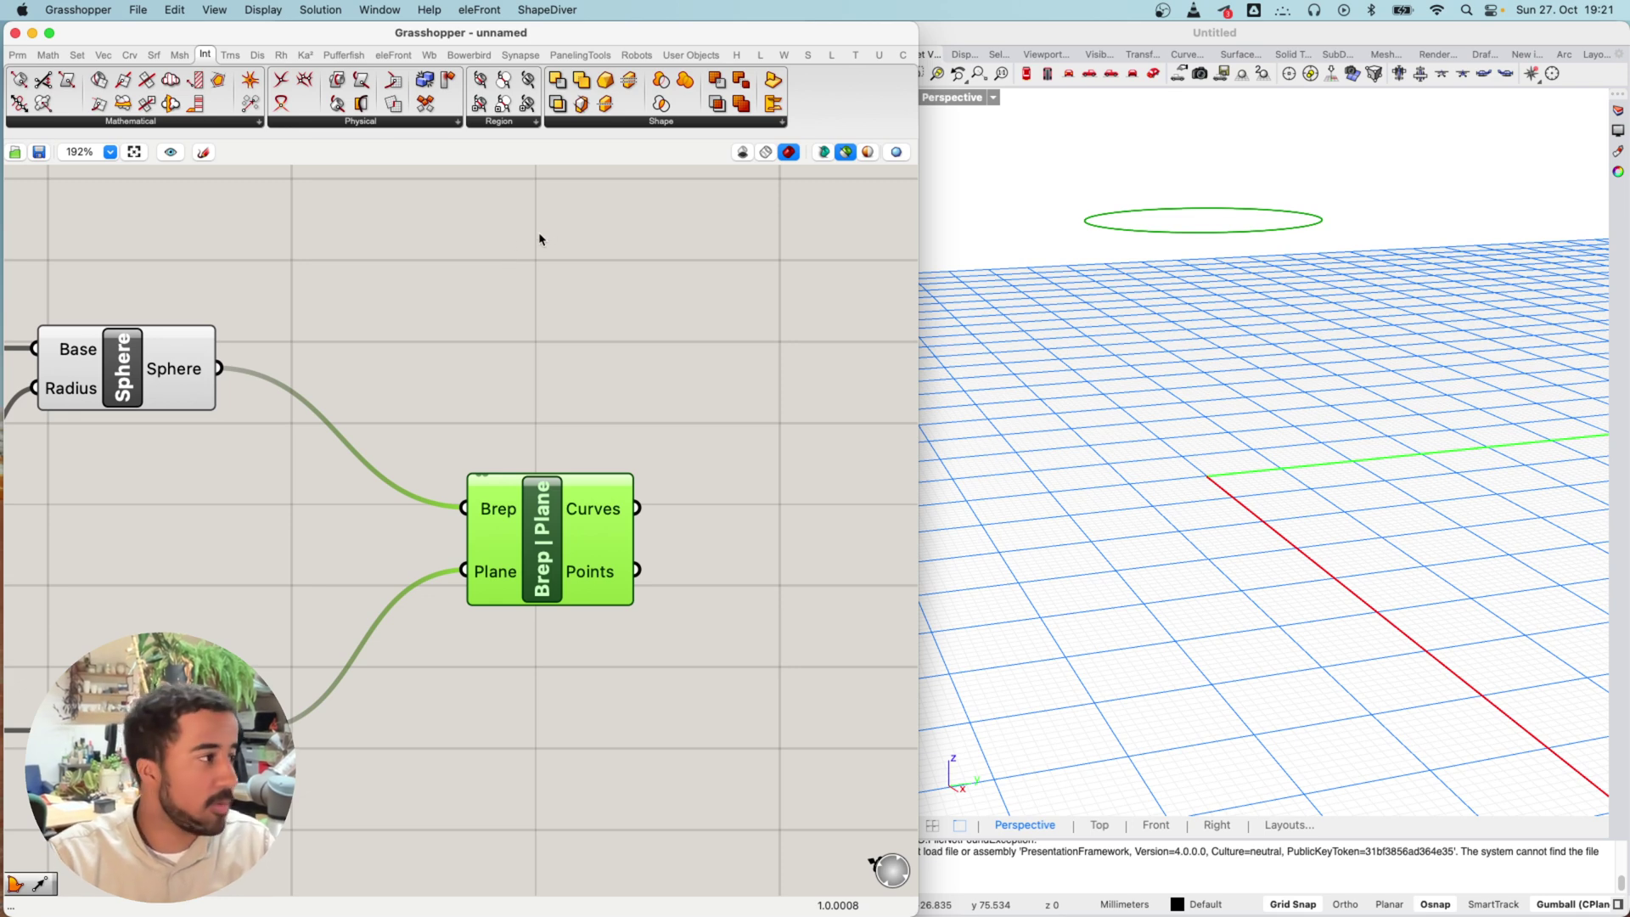
{"action": "right_click_drag", "start_coordinate": [474, 262], "coordinate": [557, 268]}
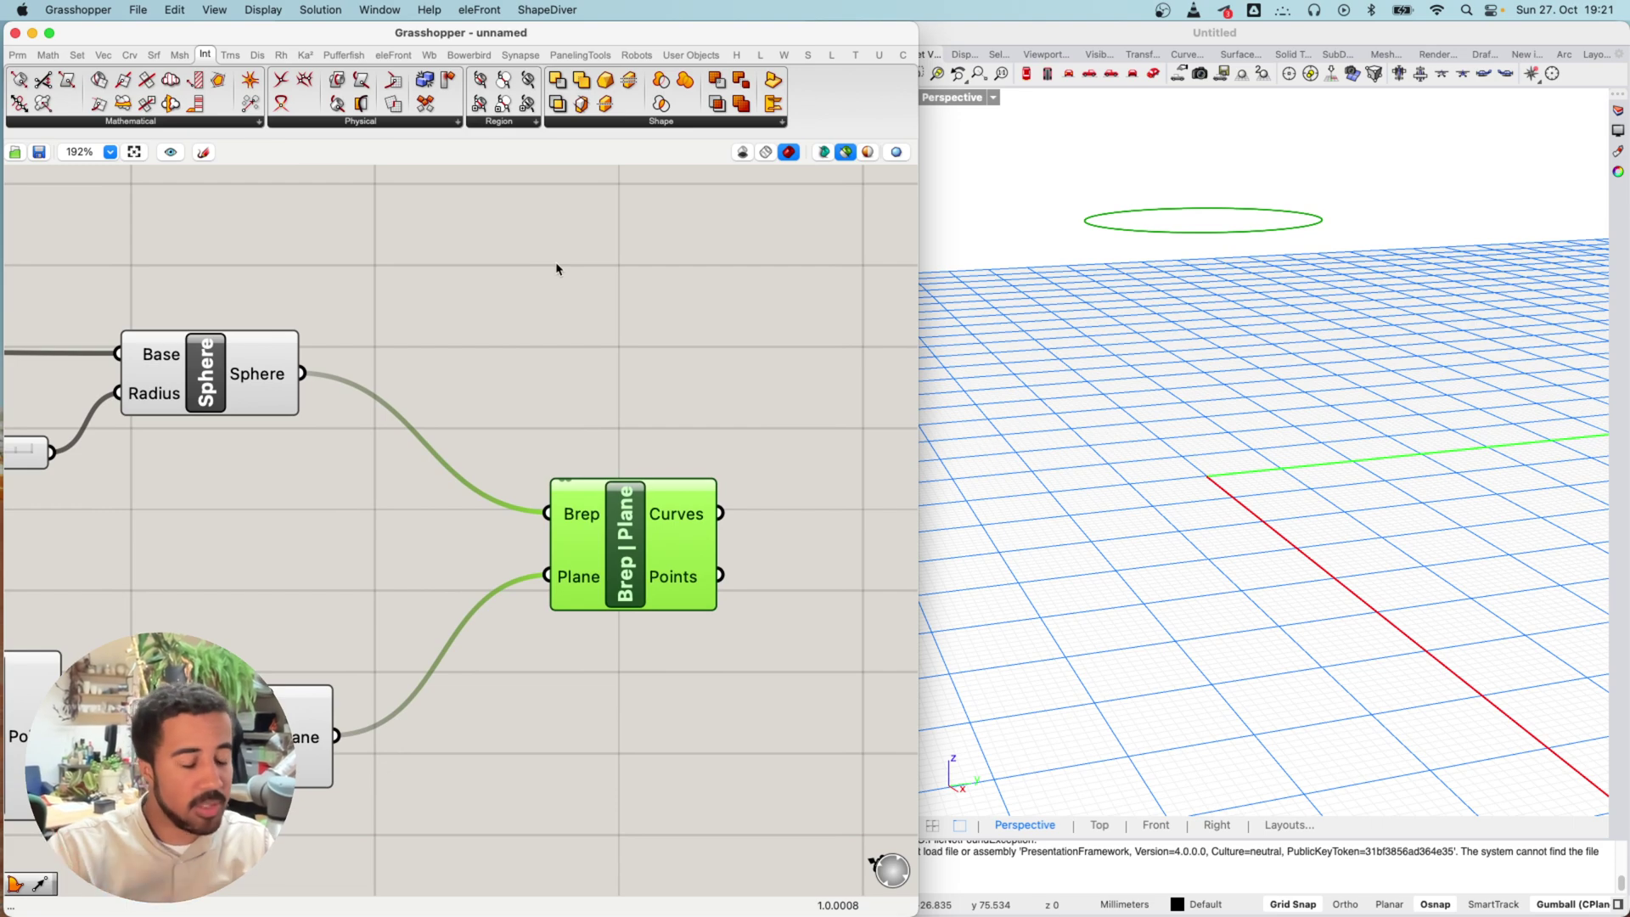
Add a Divide Curve component to the right of Brep | Plane, leaving room for a wire between them
{"action": "right_click_drag", "start_coordinate": [561, 453], "coordinate": [581, 418]}
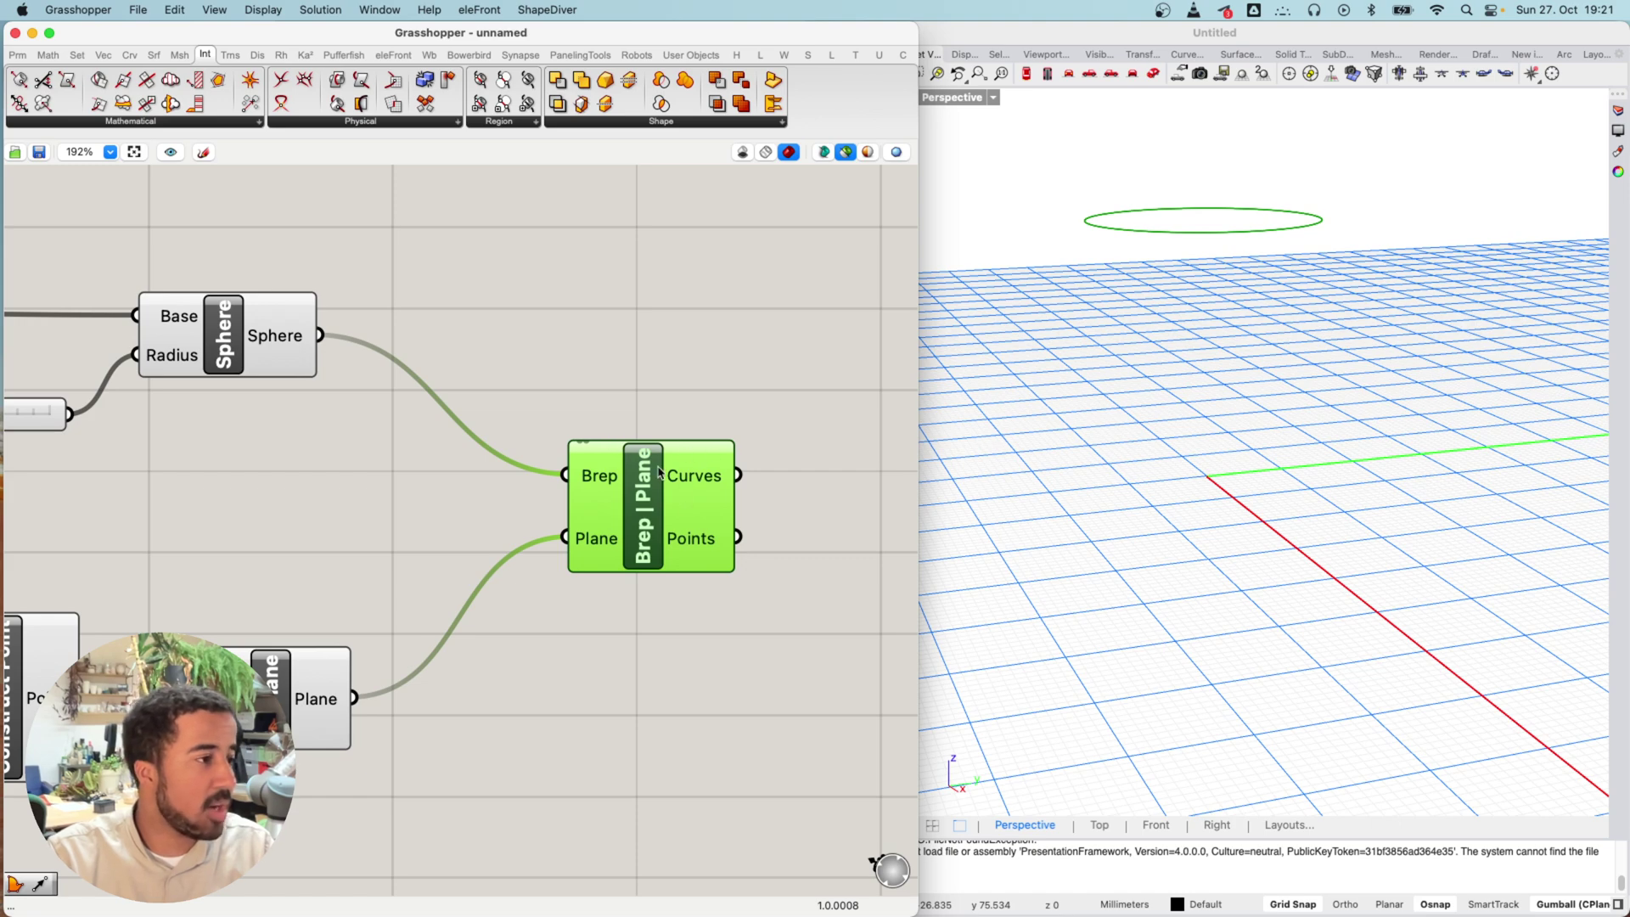
{"action": "right_click_drag", "start_coordinate": [778, 467], "coordinate": [540, 434]}
{"action": "right_click_drag", "start_coordinate": [1065, 242], "coordinate": [1195, 350]}
{"action": "right_click_drag", "start_coordinate": [542, 329], "coordinate": [664, 307]}
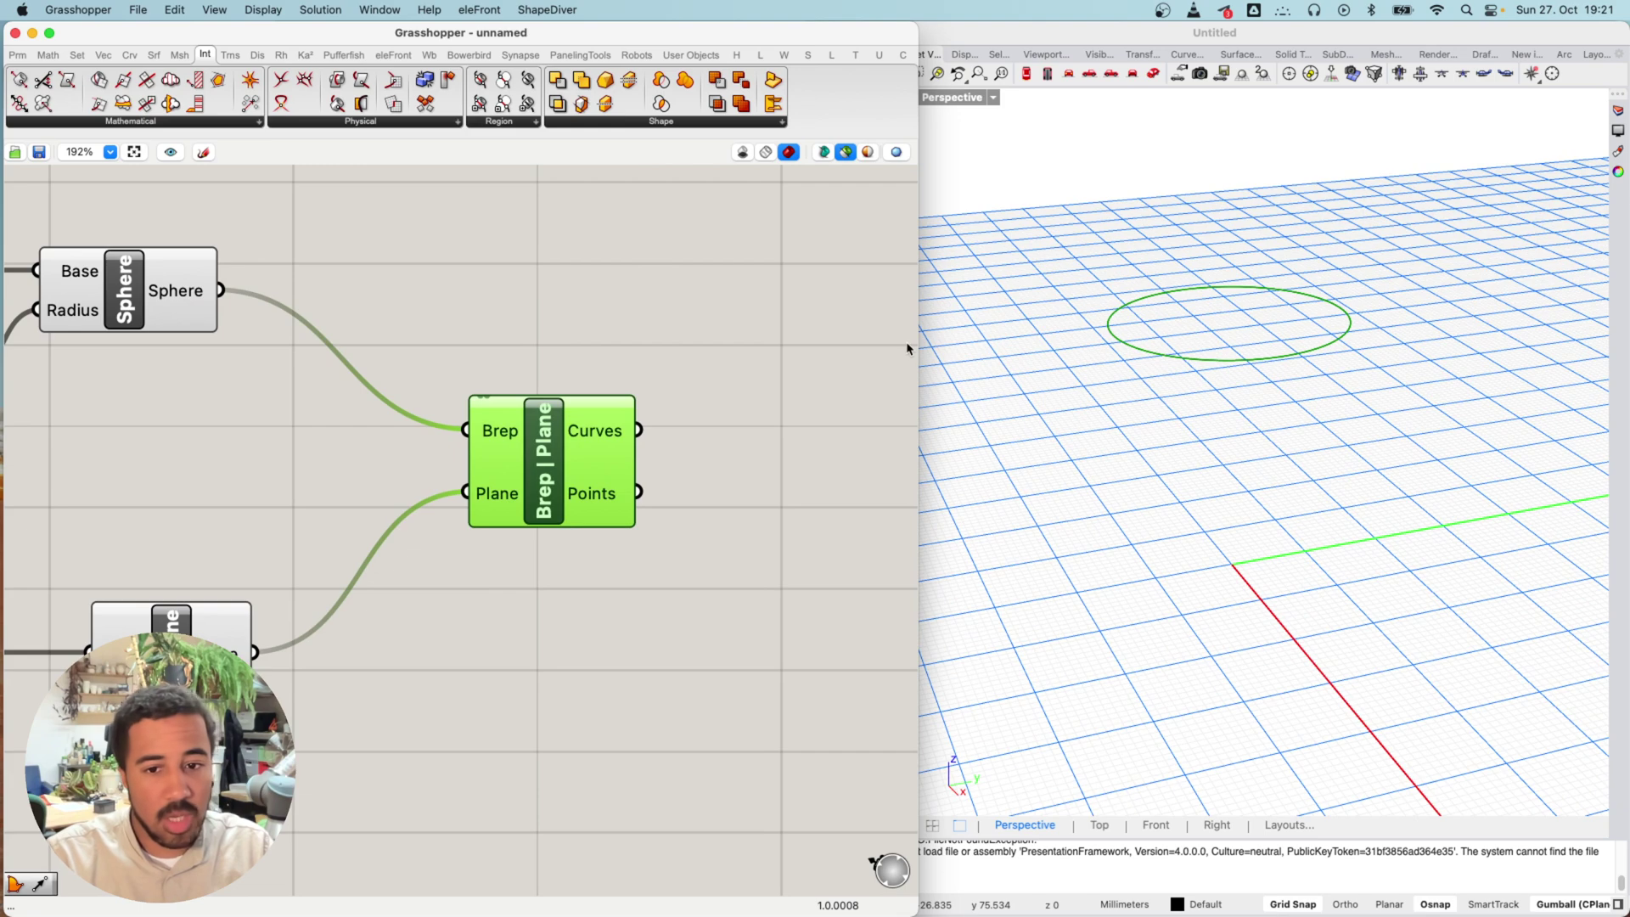
{"action": "right_click_drag", "start_coordinate": [811, 338], "coordinate": [442, 361]}
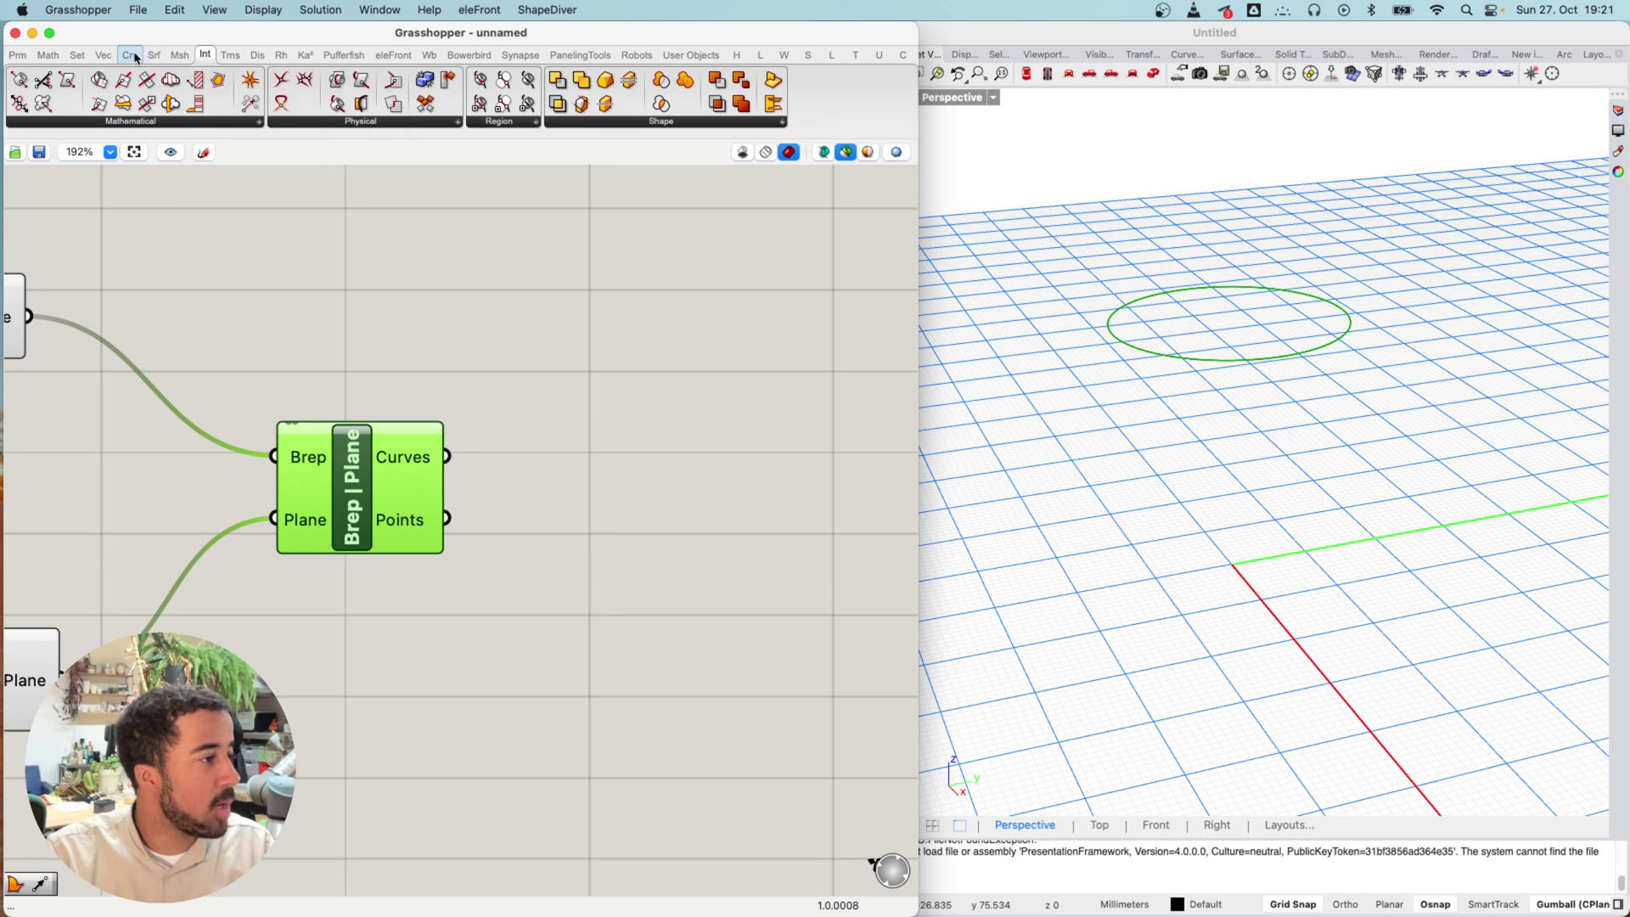
{"action": "mouse_move", "coordinate": [134, 57]}
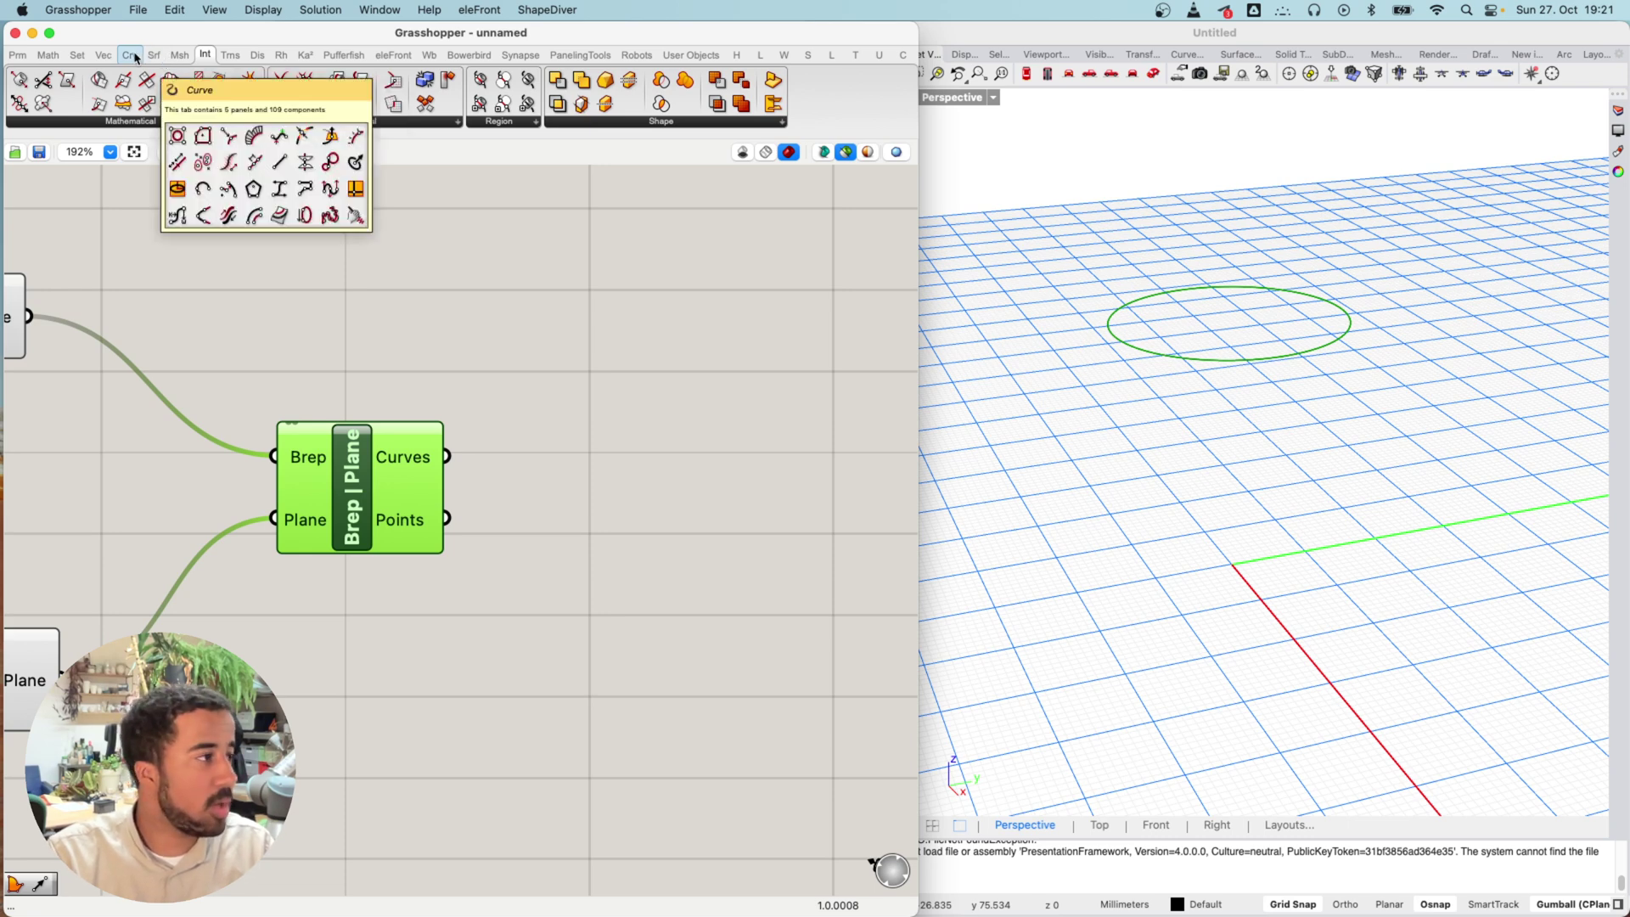
{"action": "left_click", "coordinate": [134, 57]}
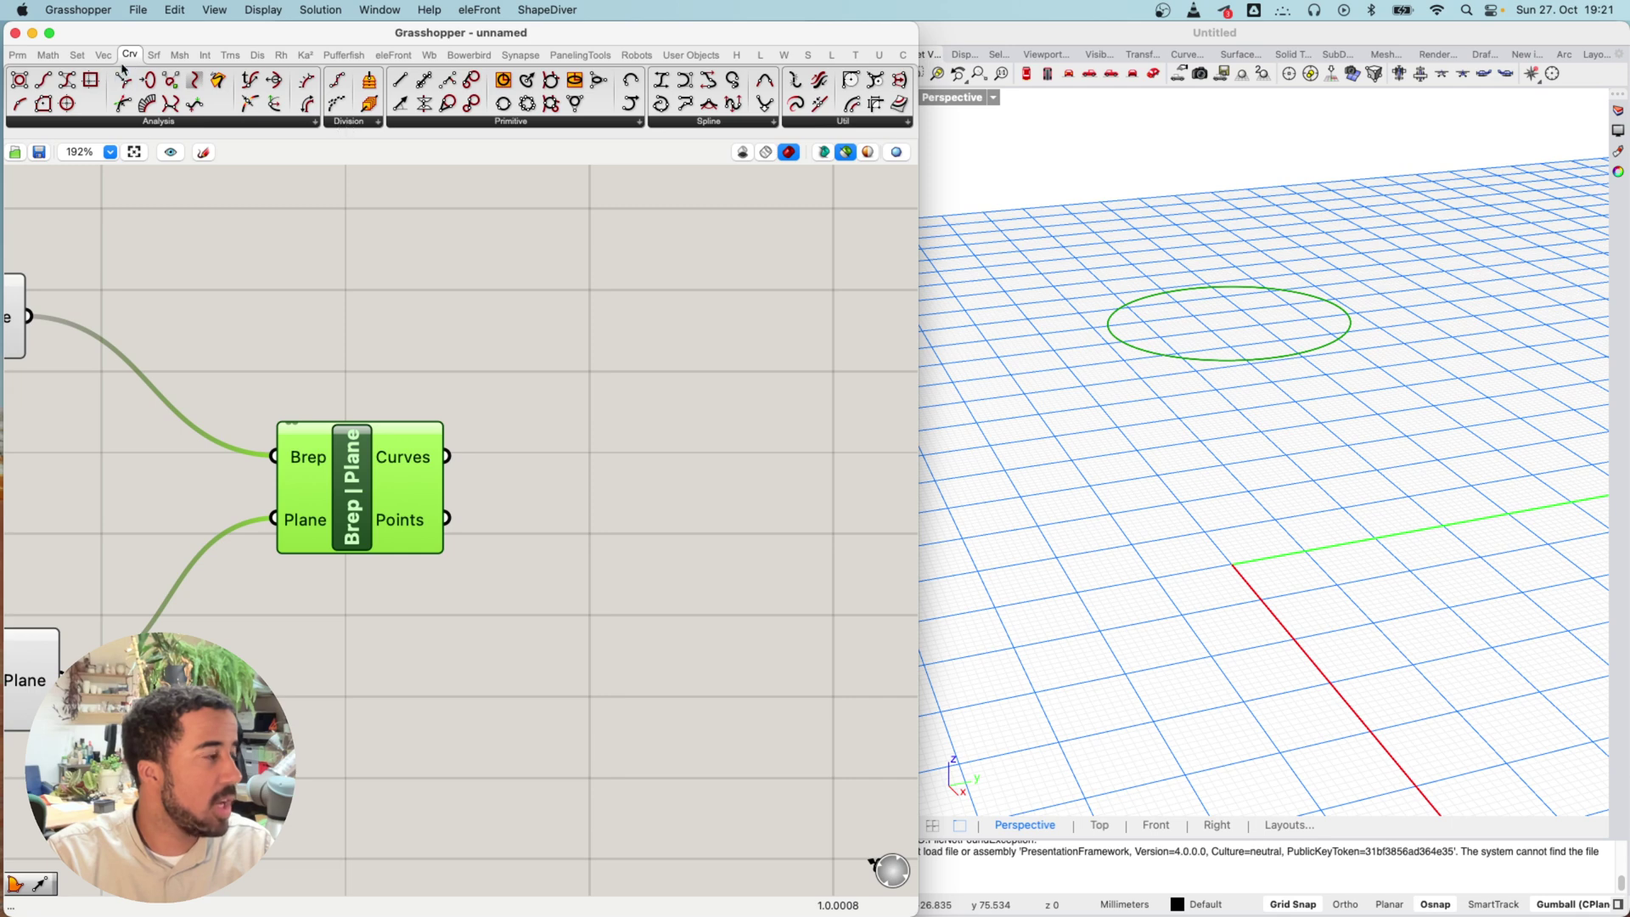
{"action": "mouse_move", "coordinate": [127, 58]}
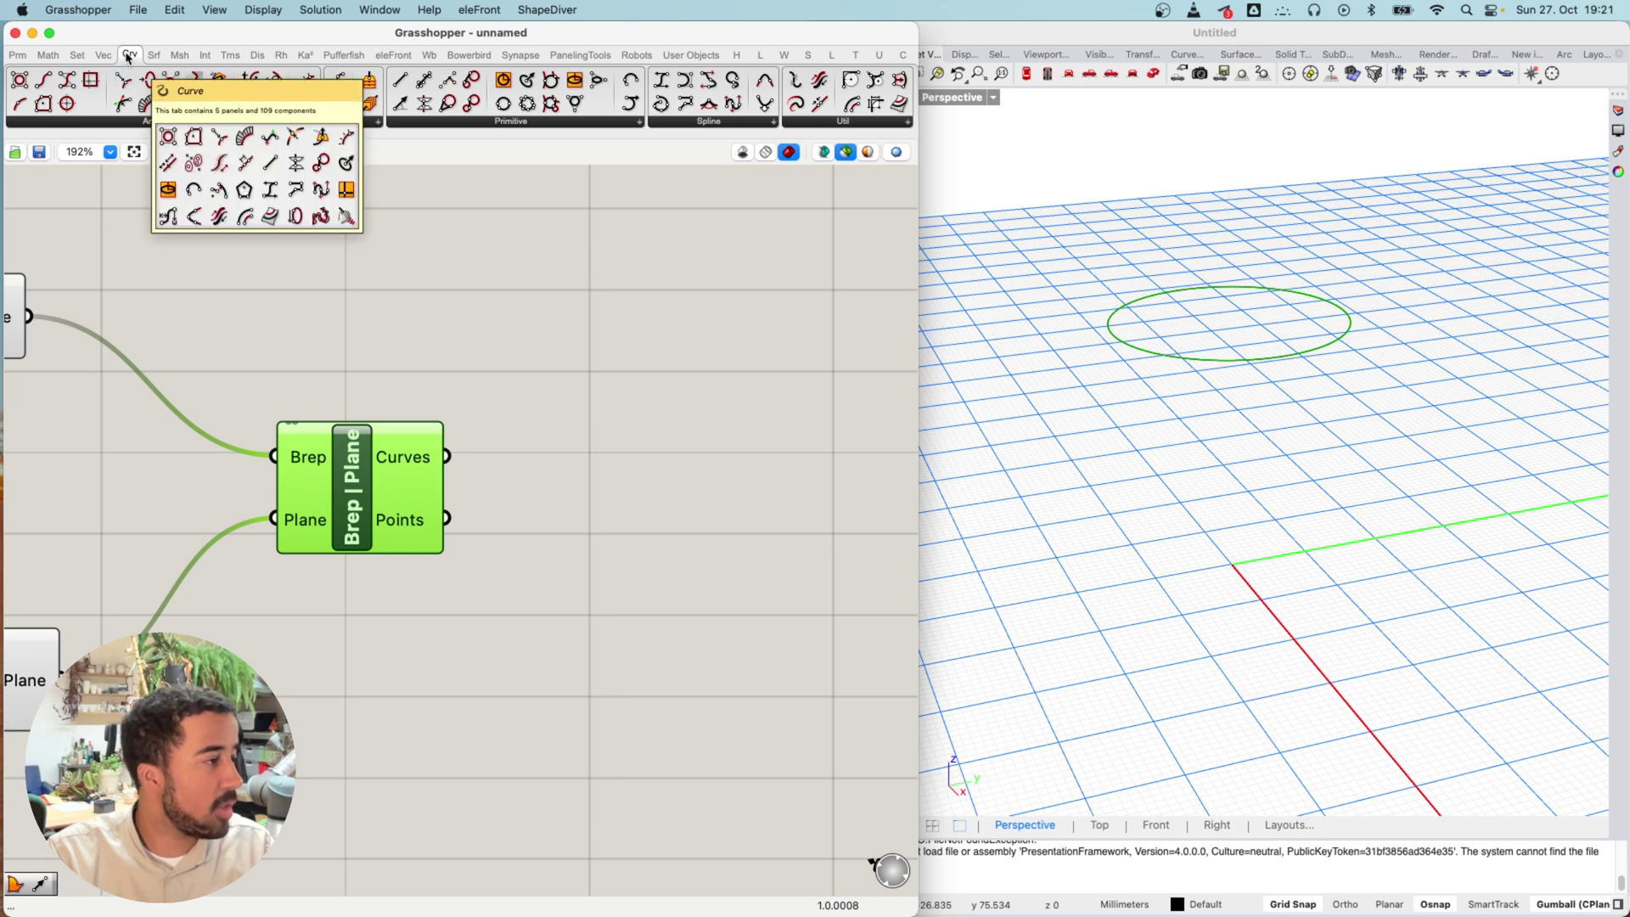
{"action": "left_click", "coordinate": [373, 124]}
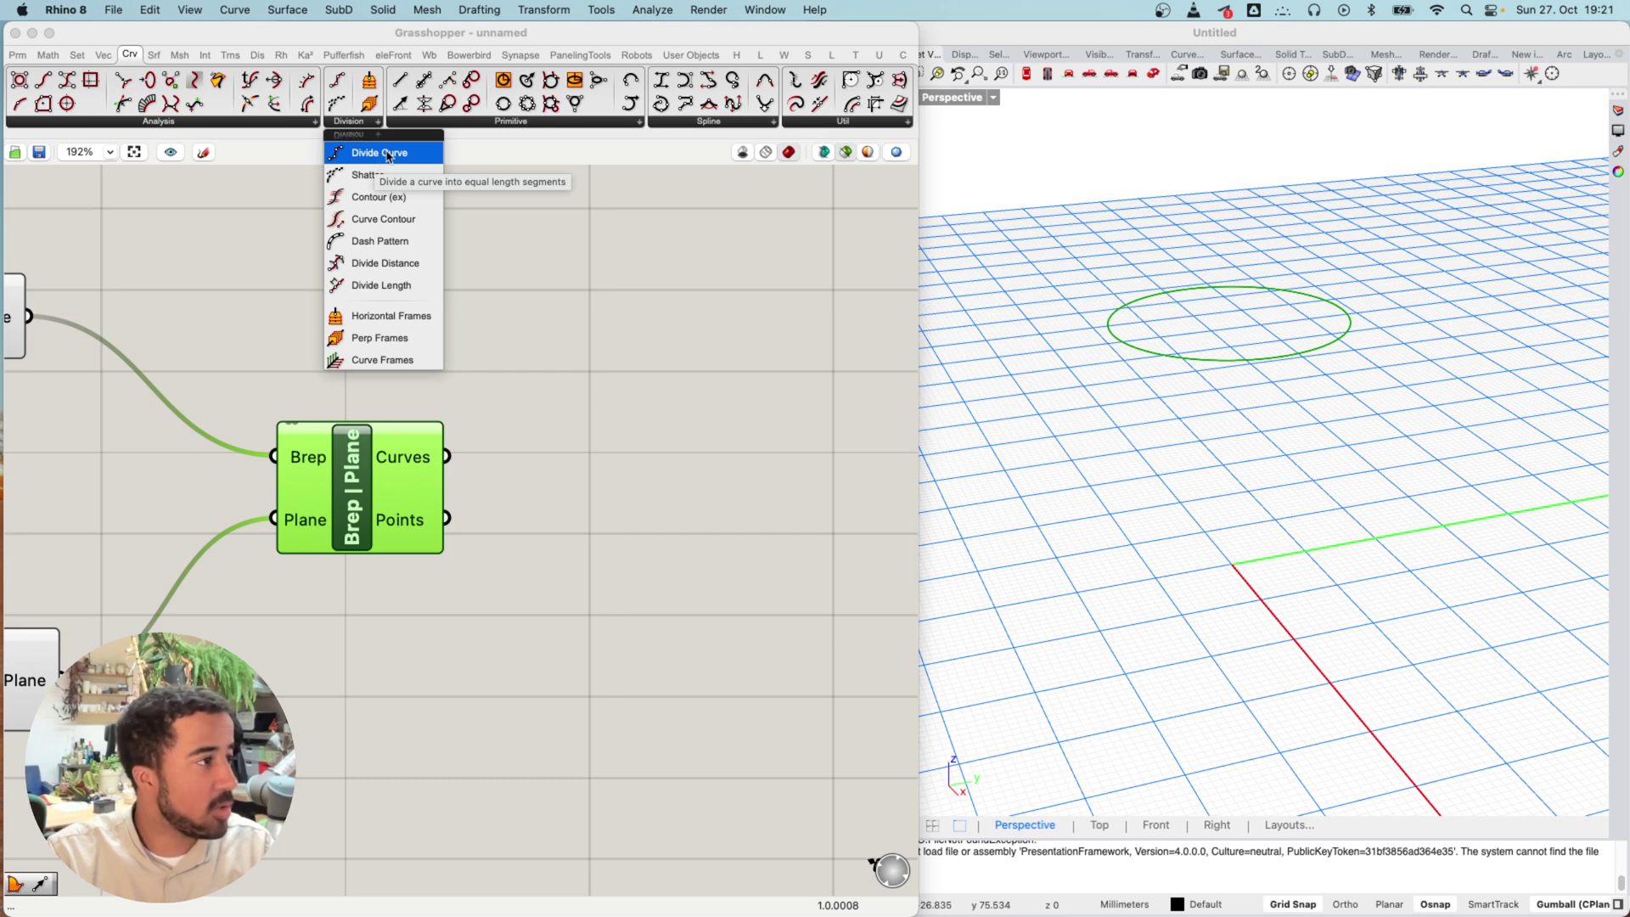
{"action": "left_click", "coordinate": [388, 154]}
{"action": "left_click", "coordinate": [660, 488]}
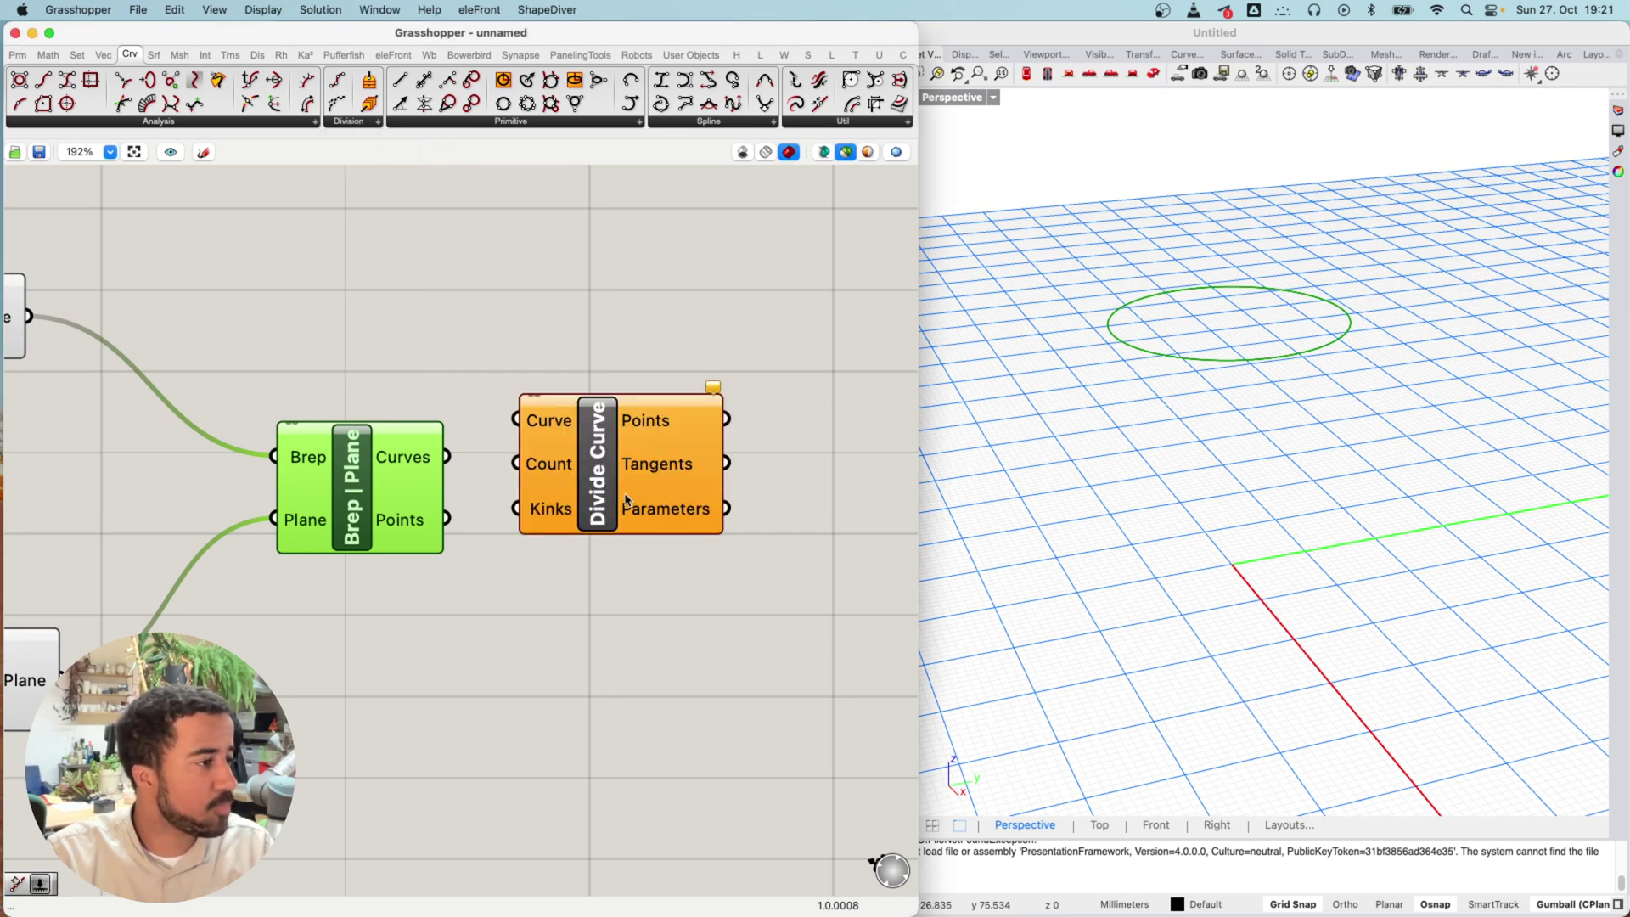
{"action": "left_click_drag", "start_coordinate": [653, 526], "coordinate": [684, 516]}
Connect the Brep | Plane Curves output to Divide Curve's Curve input and place Divide Curve slightly lower
{"action": "left_click", "coordinate": [404, 467]}
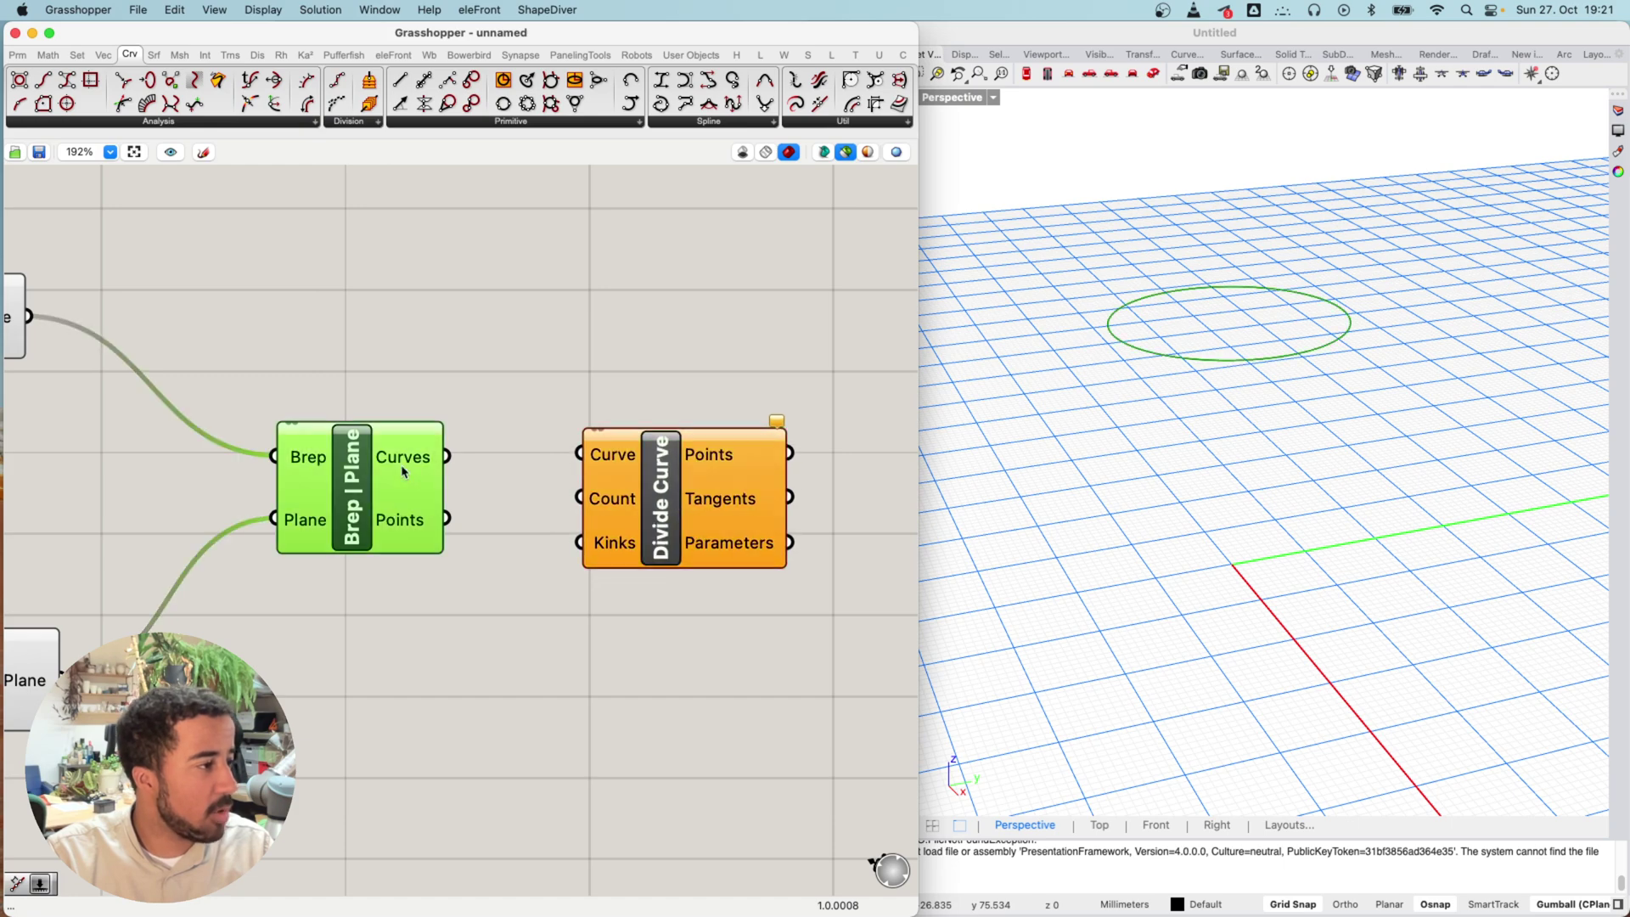
{"action": "left_click_drag", "start_coordinate": [448, 457], "coordinate": [581, 454]}
{"action": "left_click", "coordinate": [686, 457]}
{"action": "left_click_drag", "start_coordinate": [622, 508], "coordinate": [661, 581]}
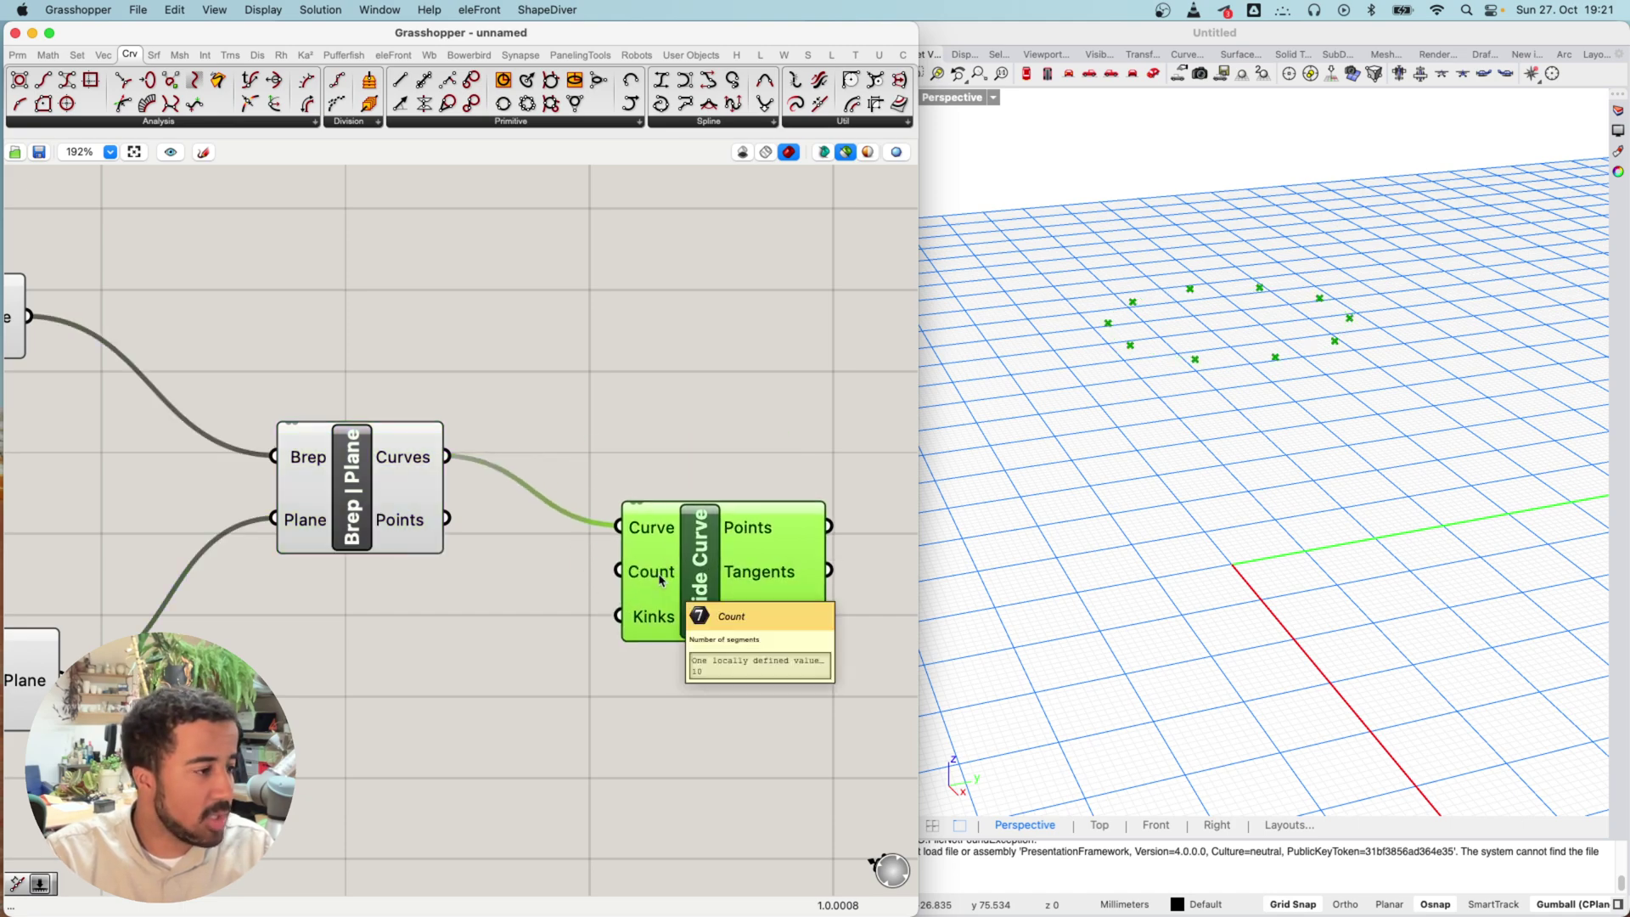
{"action": "left_click_drag", "start_coordinate": [661, 581], "coordinate": [590, 578]}
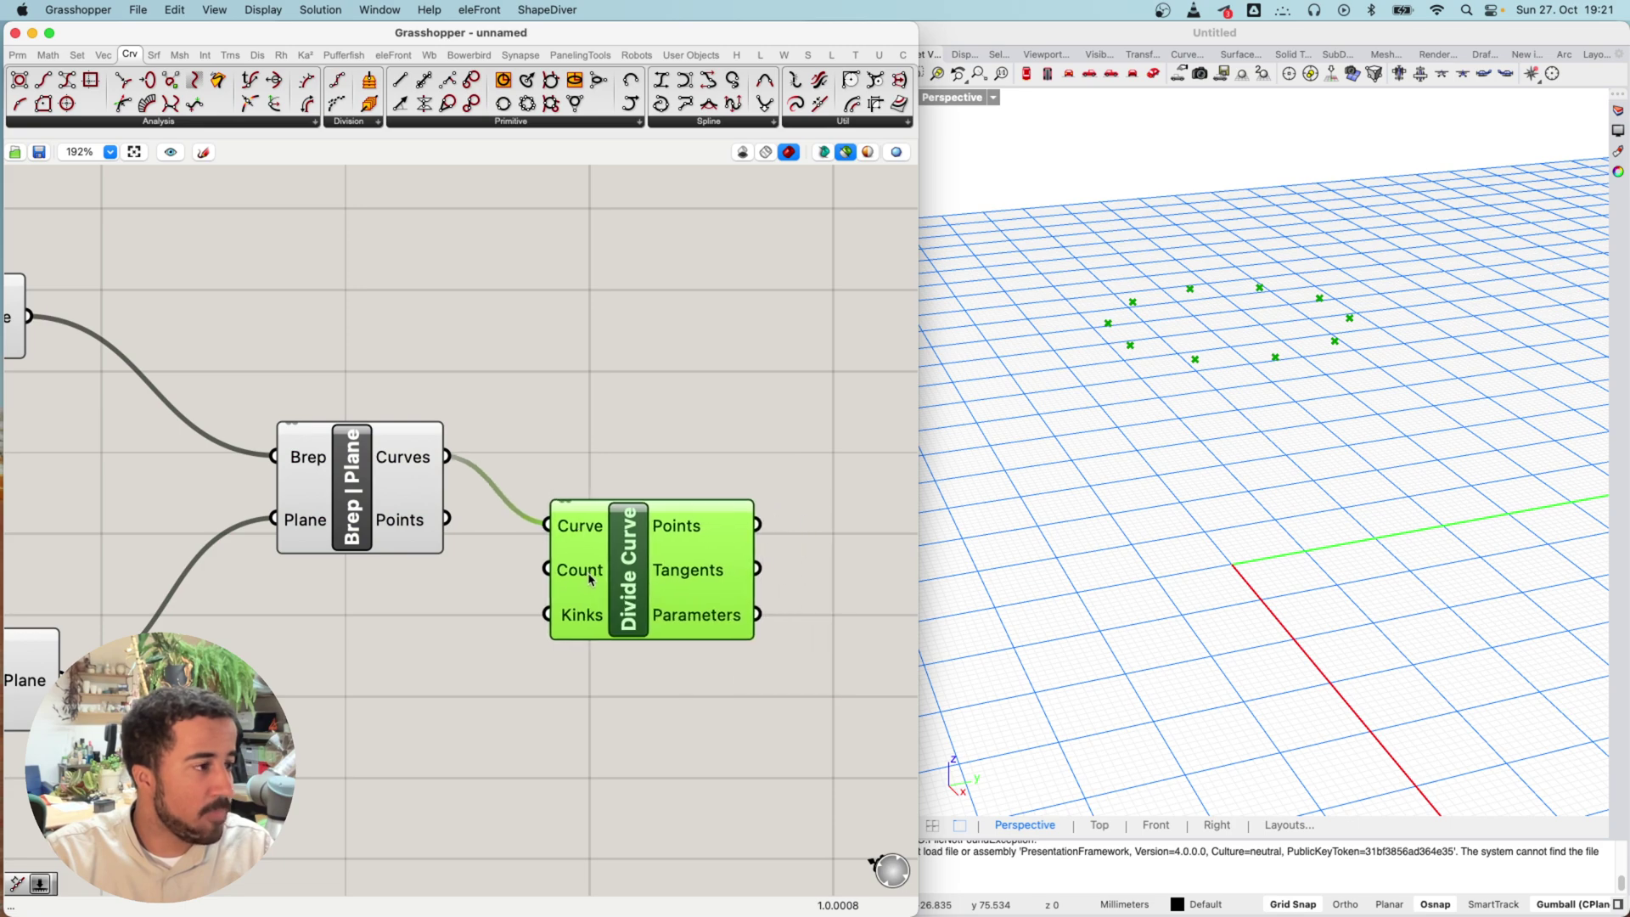
Preview the division points together with the section curve and the Sphere, and clear the selection
{"action": "left_click", "coordinate": [384, 468], "text": "shift"}
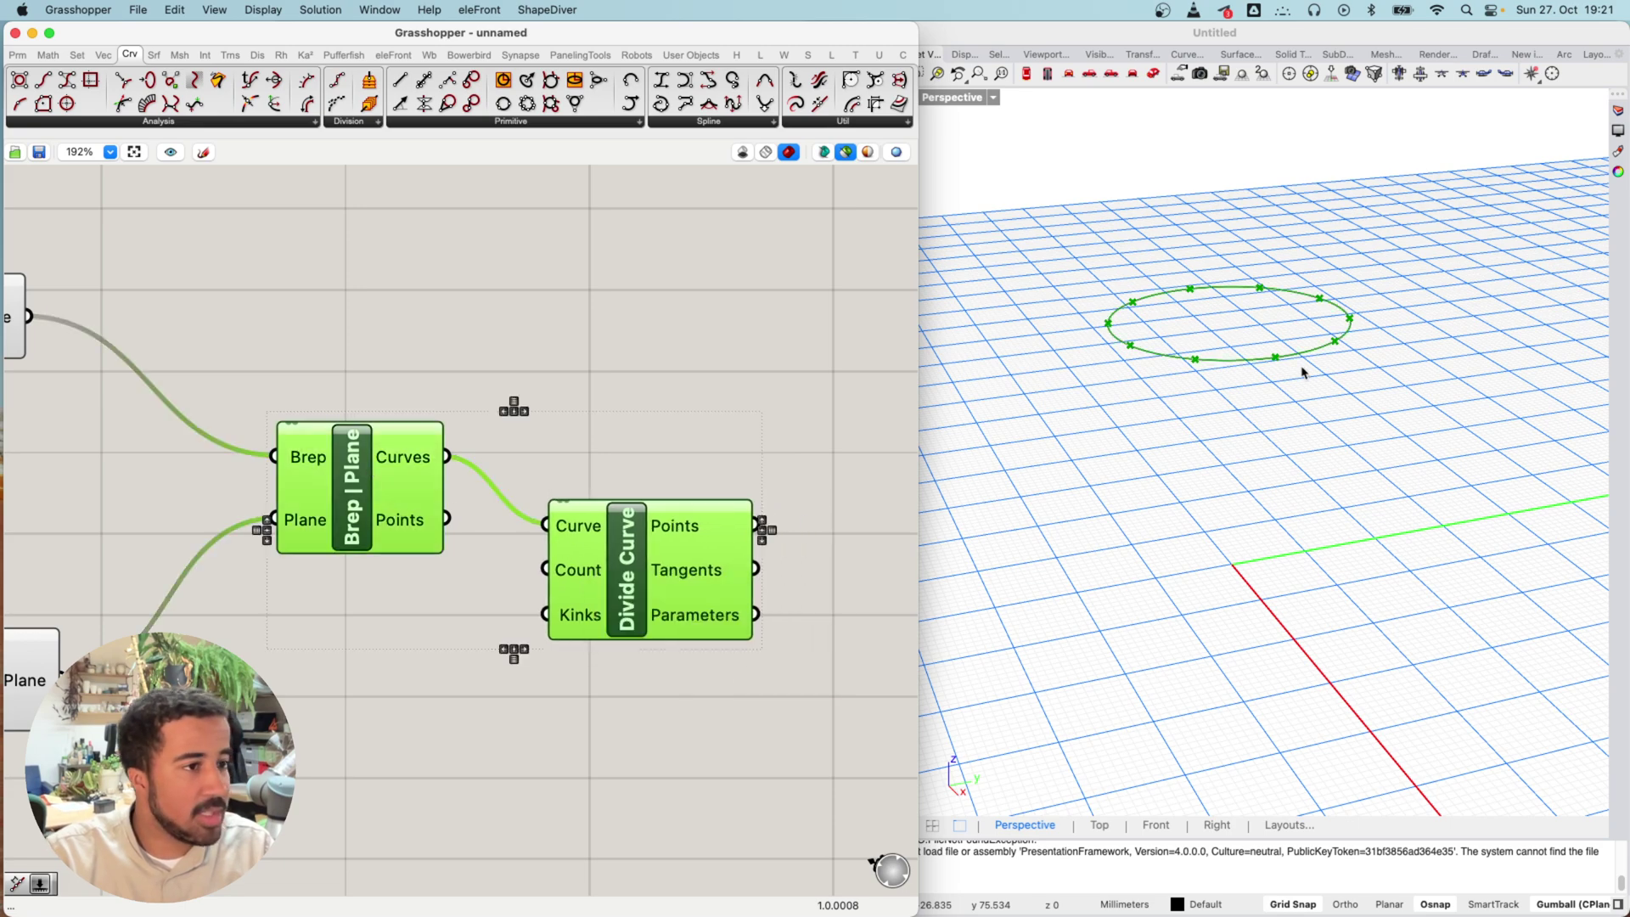
{"action": "scroll", "coordinate": [1304, 372], "scroll_direction": "down", "scroll_amount": 5}
{"action": "right_click_drag", "start_coordinate": [1320, 381], "coordinate": [1019, 383]}
{"action": "scroll", "coordinate": [433, 411], "scroll_direction": "down", "scroll_amount": 2}
{"action": "scroll", "coordinate": [433, 411], "scroll_direction": "down", "scroll_amount": 8}
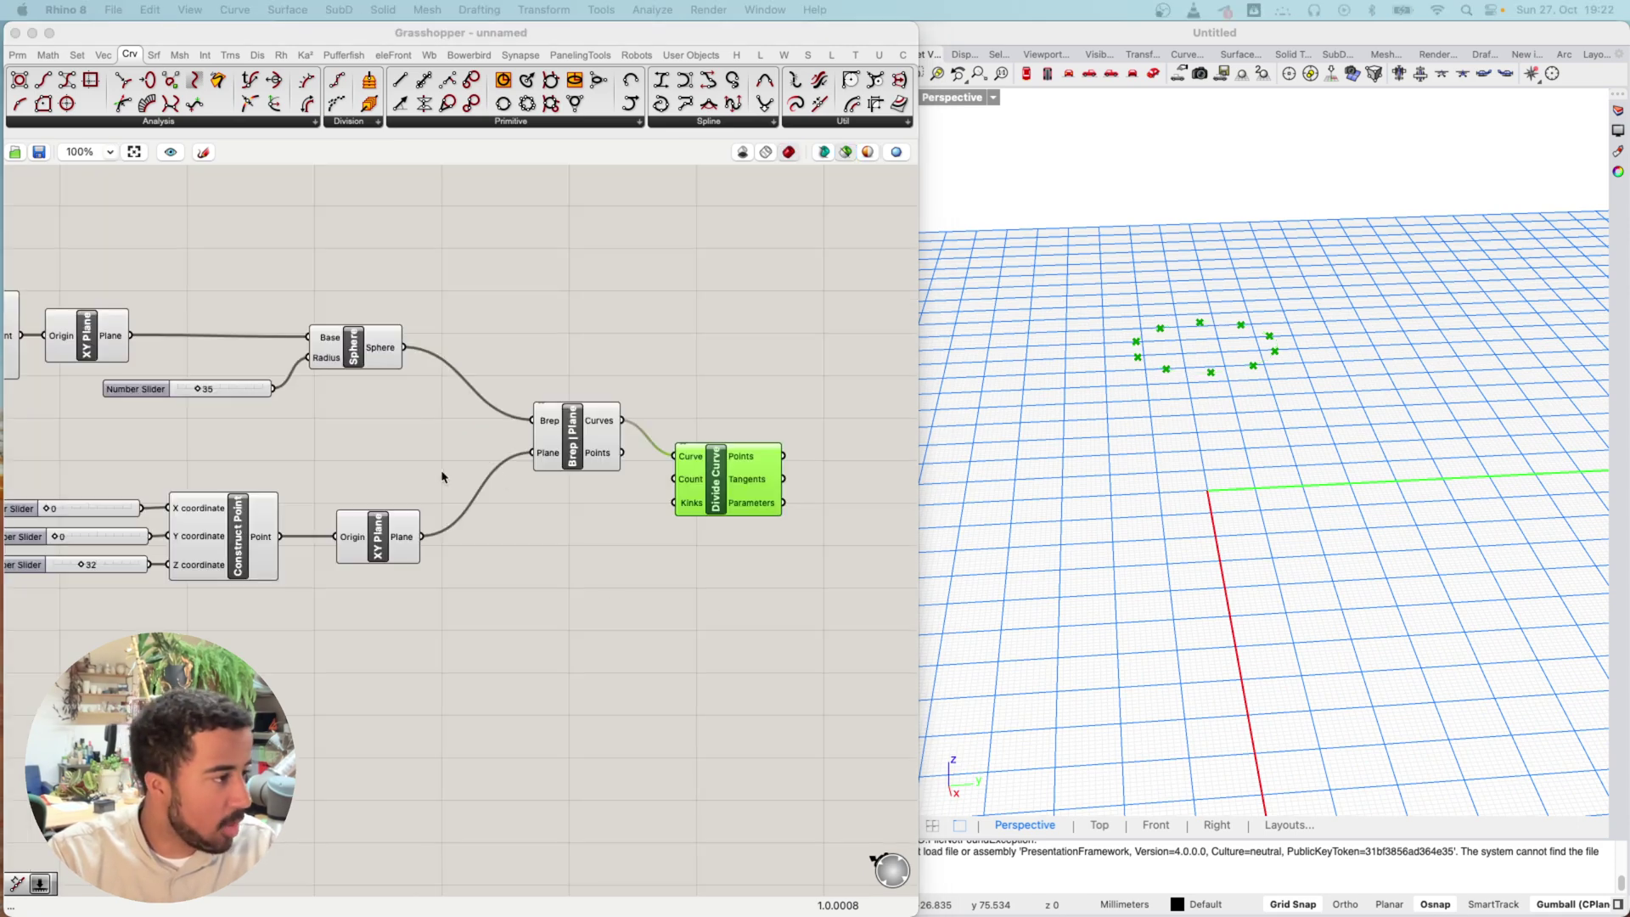
{"action": "right_click_drag", "start_coordinate": [441, 469], "coordinate": [320, 486]}
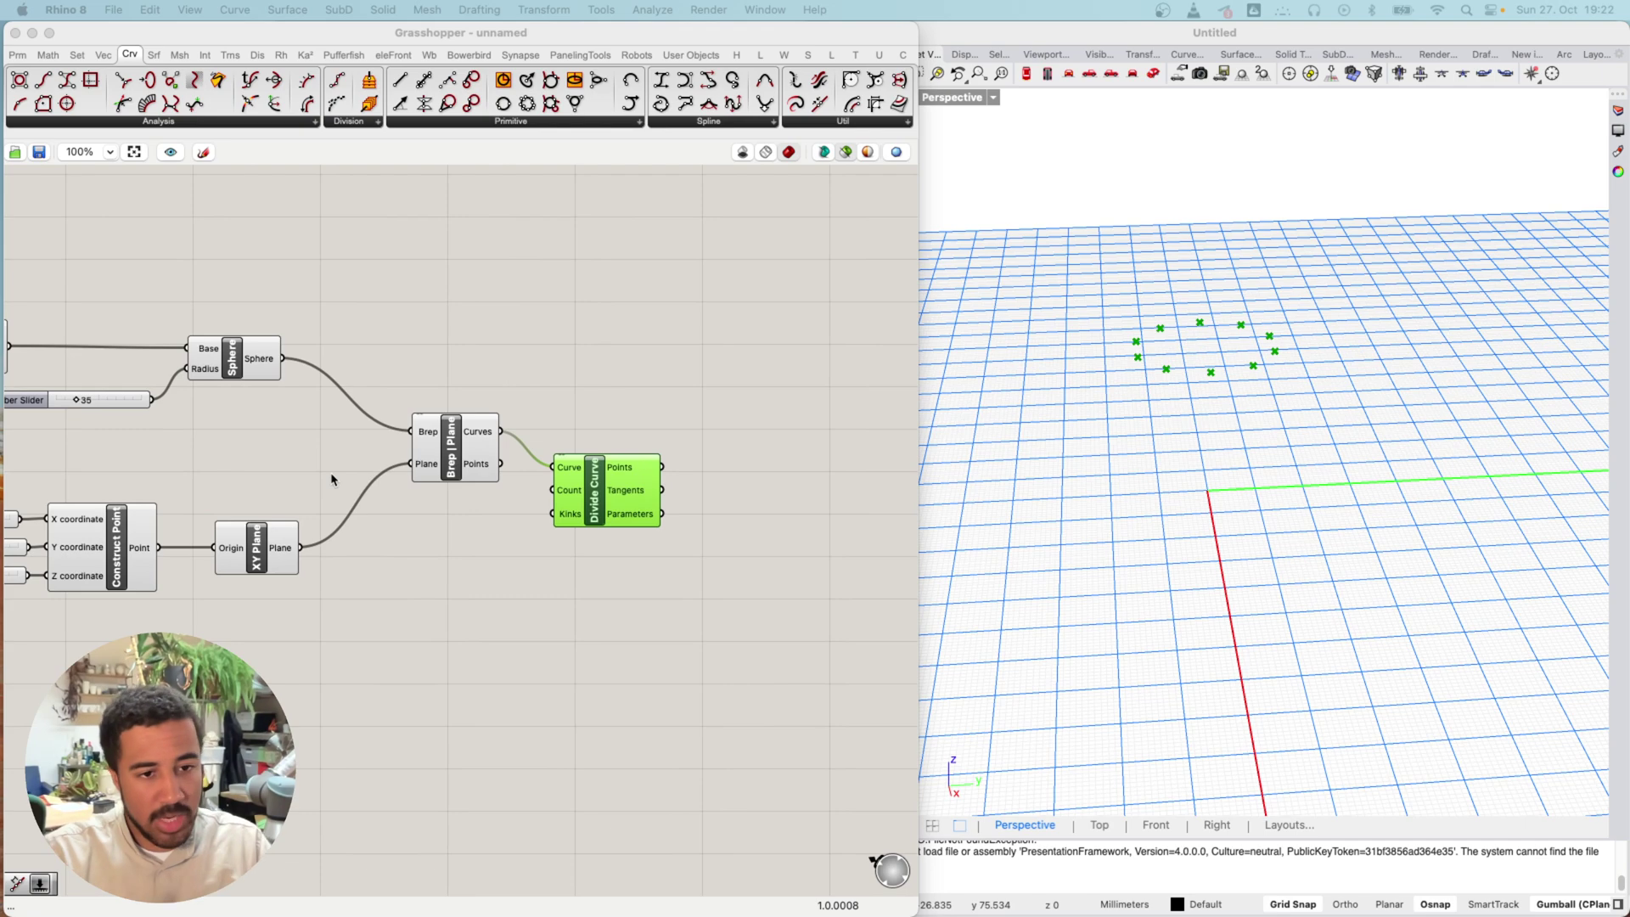
{"action": "left_click", "coordinate": [246, 374], "text": "shift"}
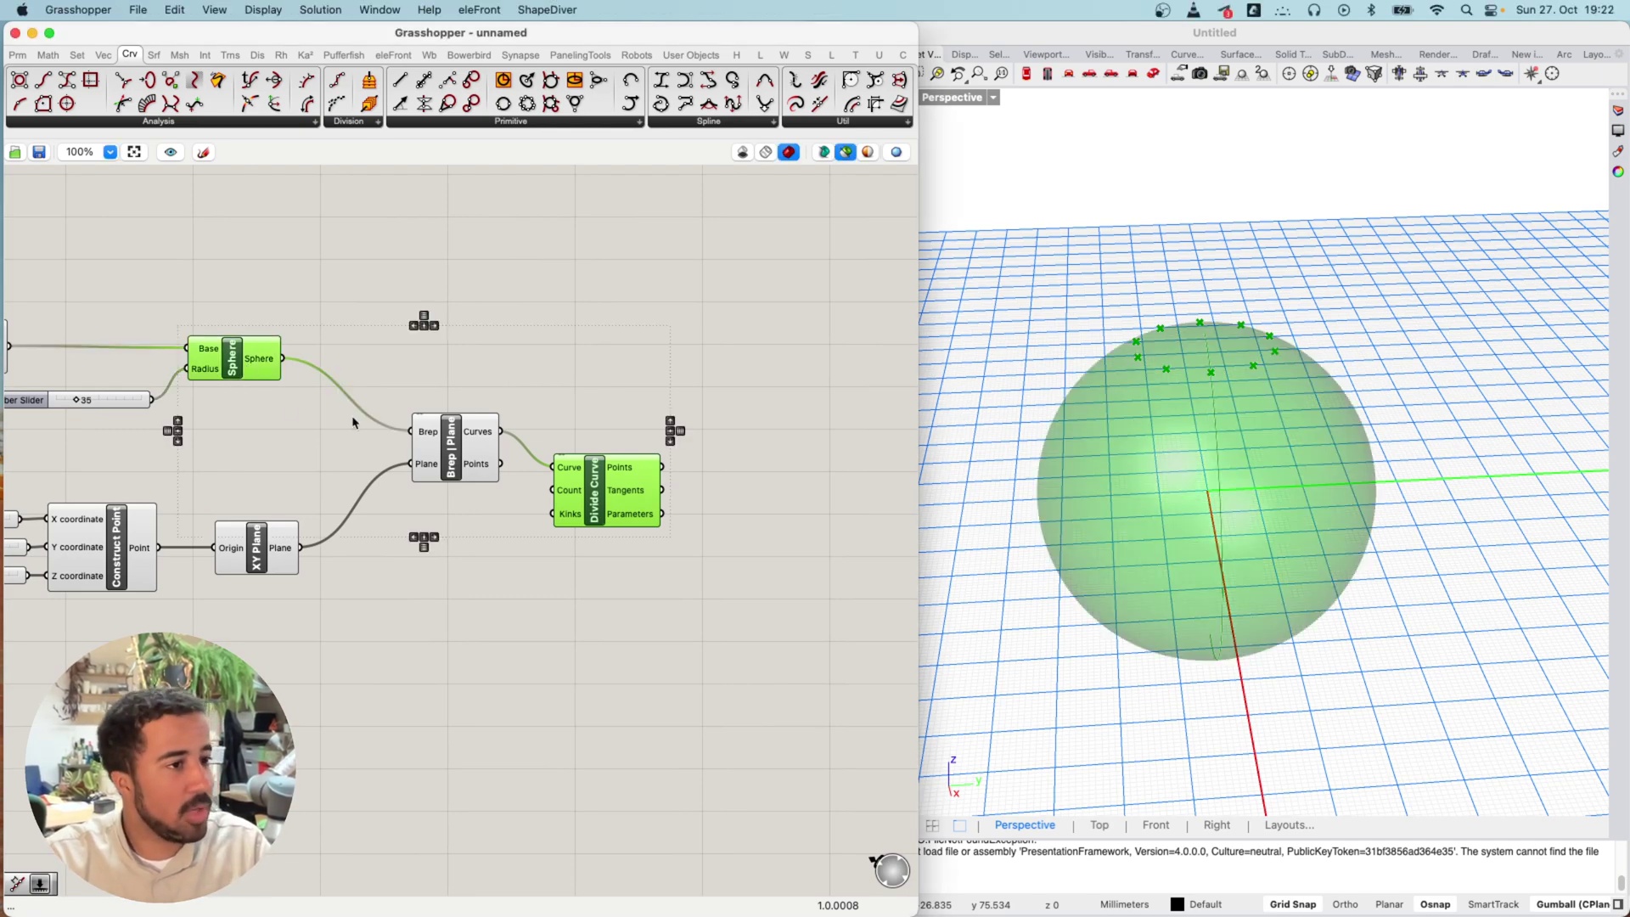
{"action": "left_click", "coordinate": [450, 439], "text": "shift"}
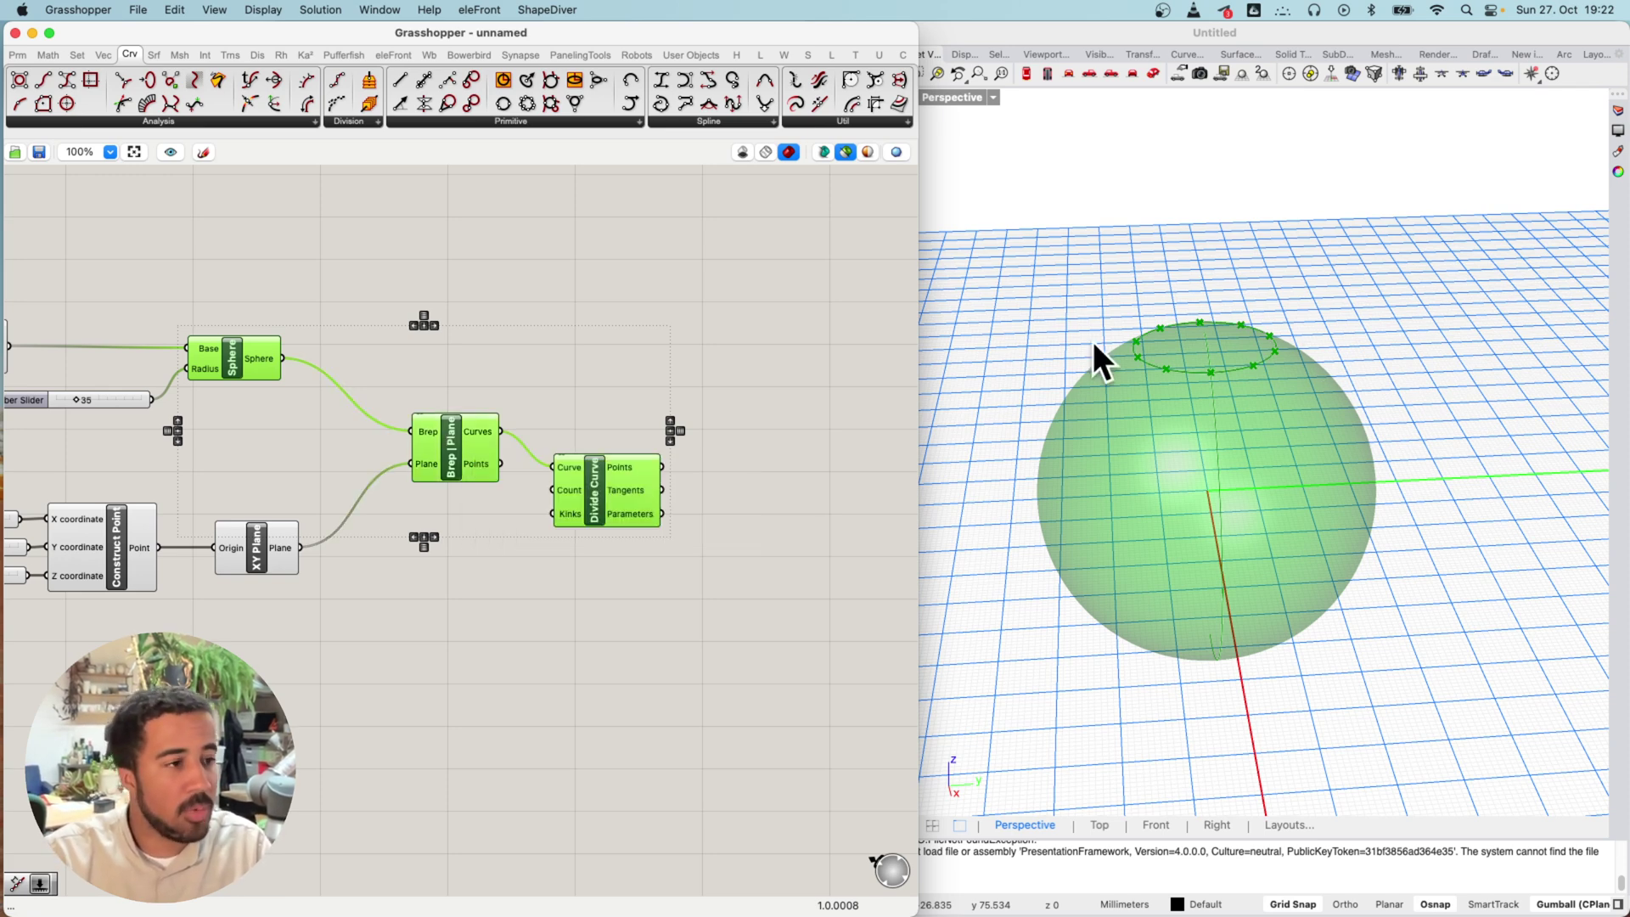
{"action": "right_click_drag", "start_coordinate": [674, 388], "coordinate": [648, 412]}
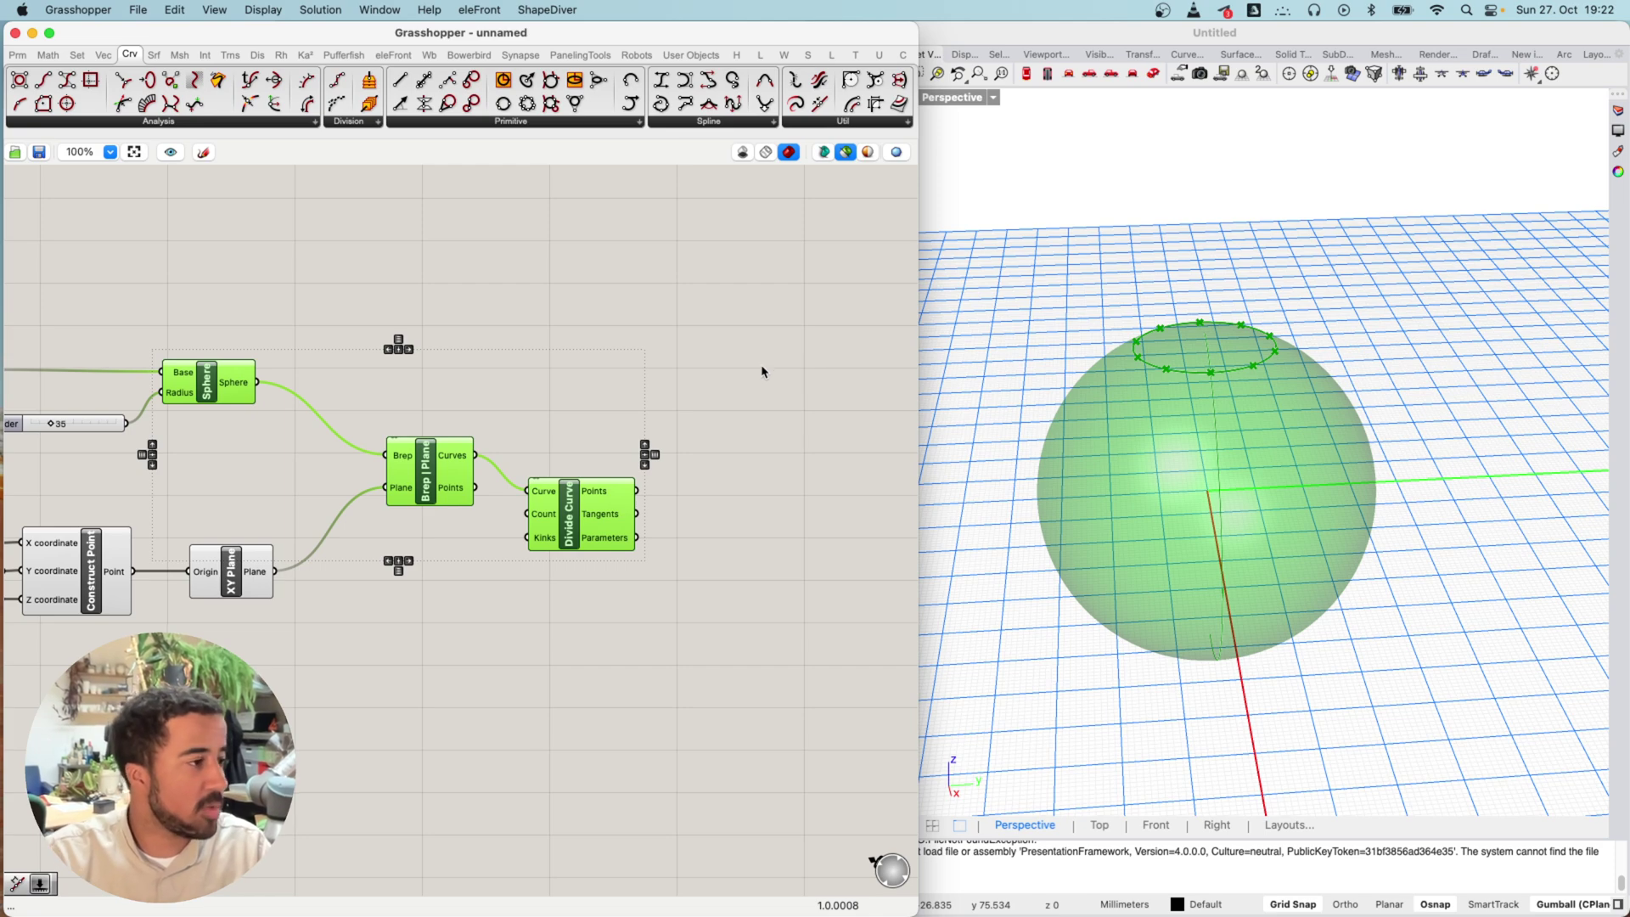
{"action": "left_click", "coordinate": [716, 399]}
Align Divide Curve beside Brep | Plane, and place a copy of the Sphere with its radius slider to the right of Divide Curve
{"action": "left_click_drag", "start_coordinate": [583, 527], "coordinate": [553, 491]}
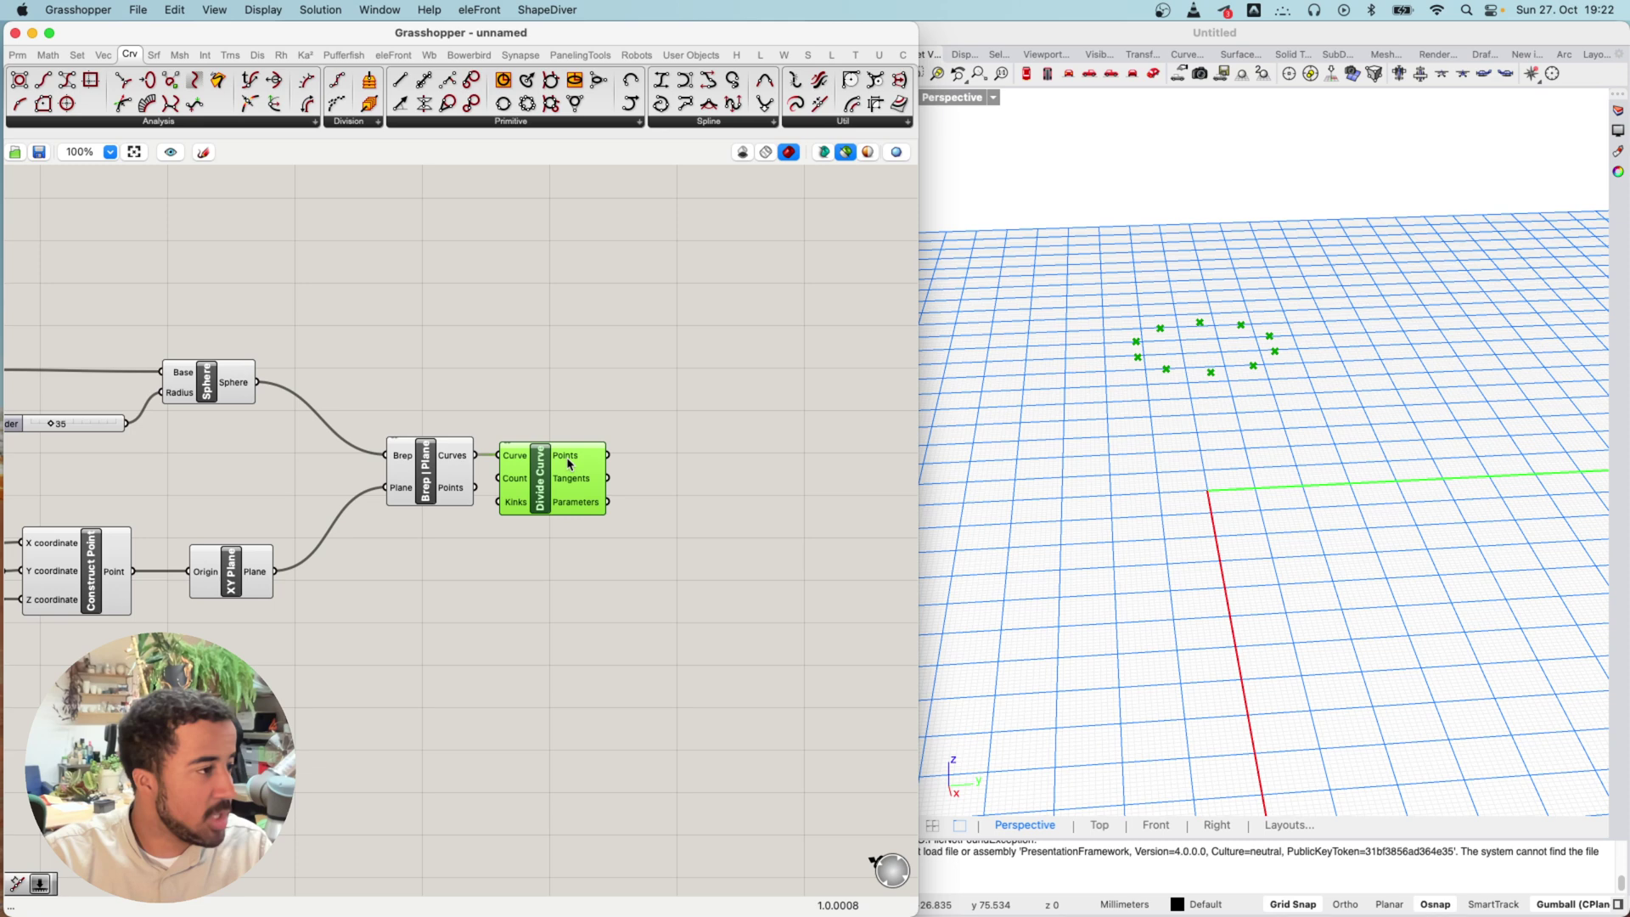
{"action": "scroll", "coordinate": [372, 333], "scroll_direction": "left", "scroll_amount": 5}
{"action": "left_click_drag", "start_coordinate": [372, 334], "coordinate": [268, 421]}
{"action": "scroll", "coordinate": [340, 412], "scroll_direction": "right", "scroll_amount": 4}
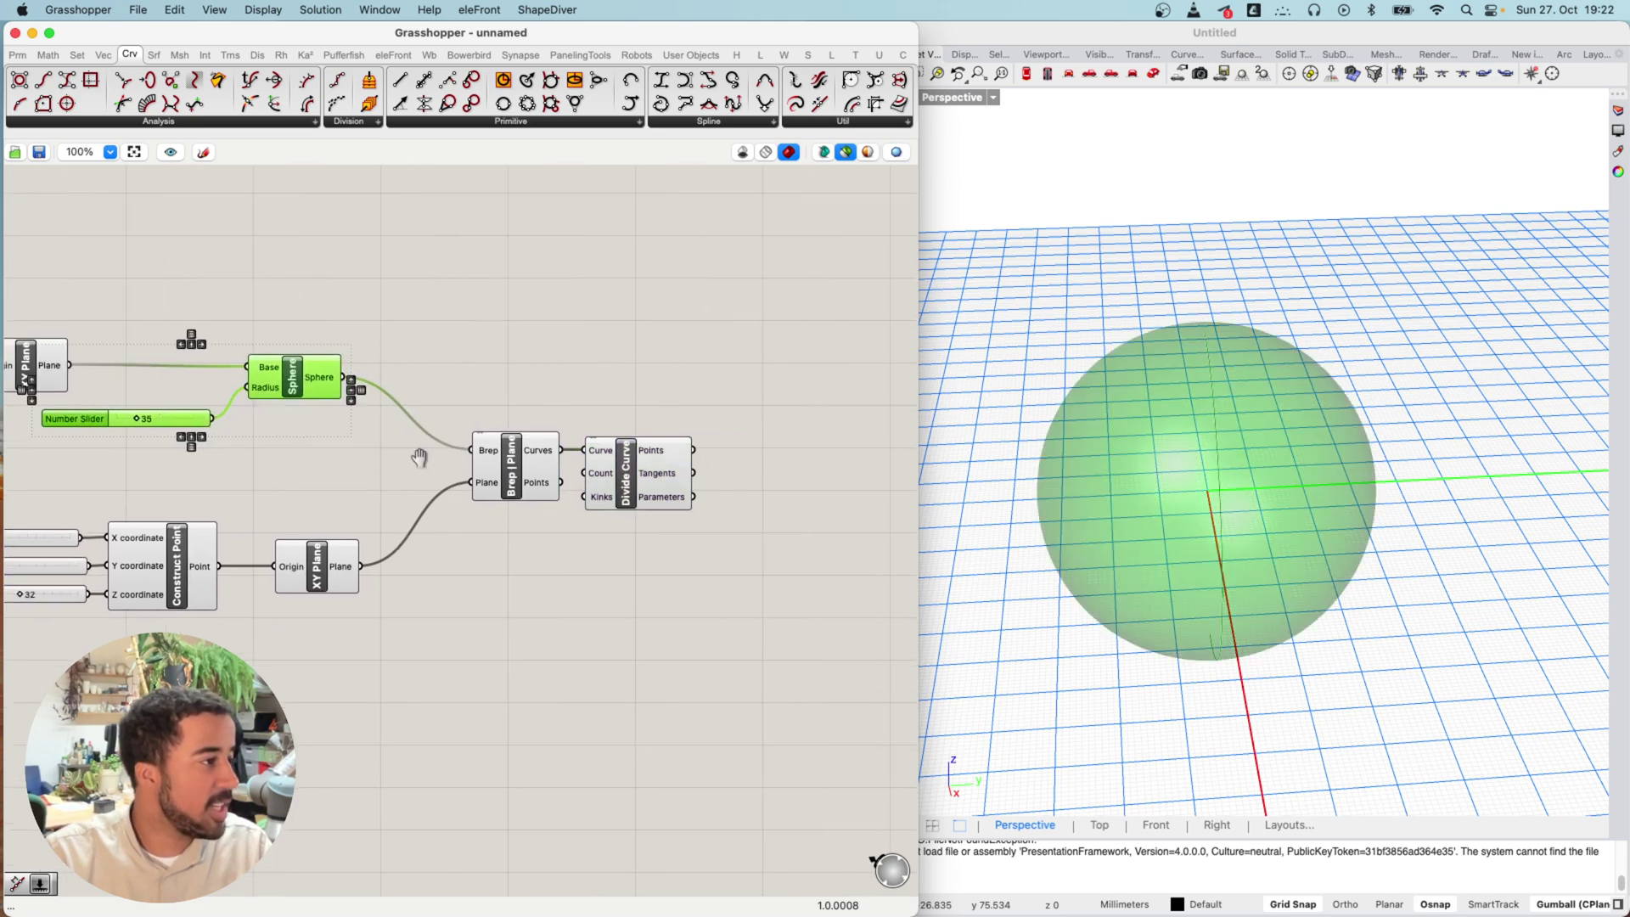
{"action": "key", "text": "super+c"}
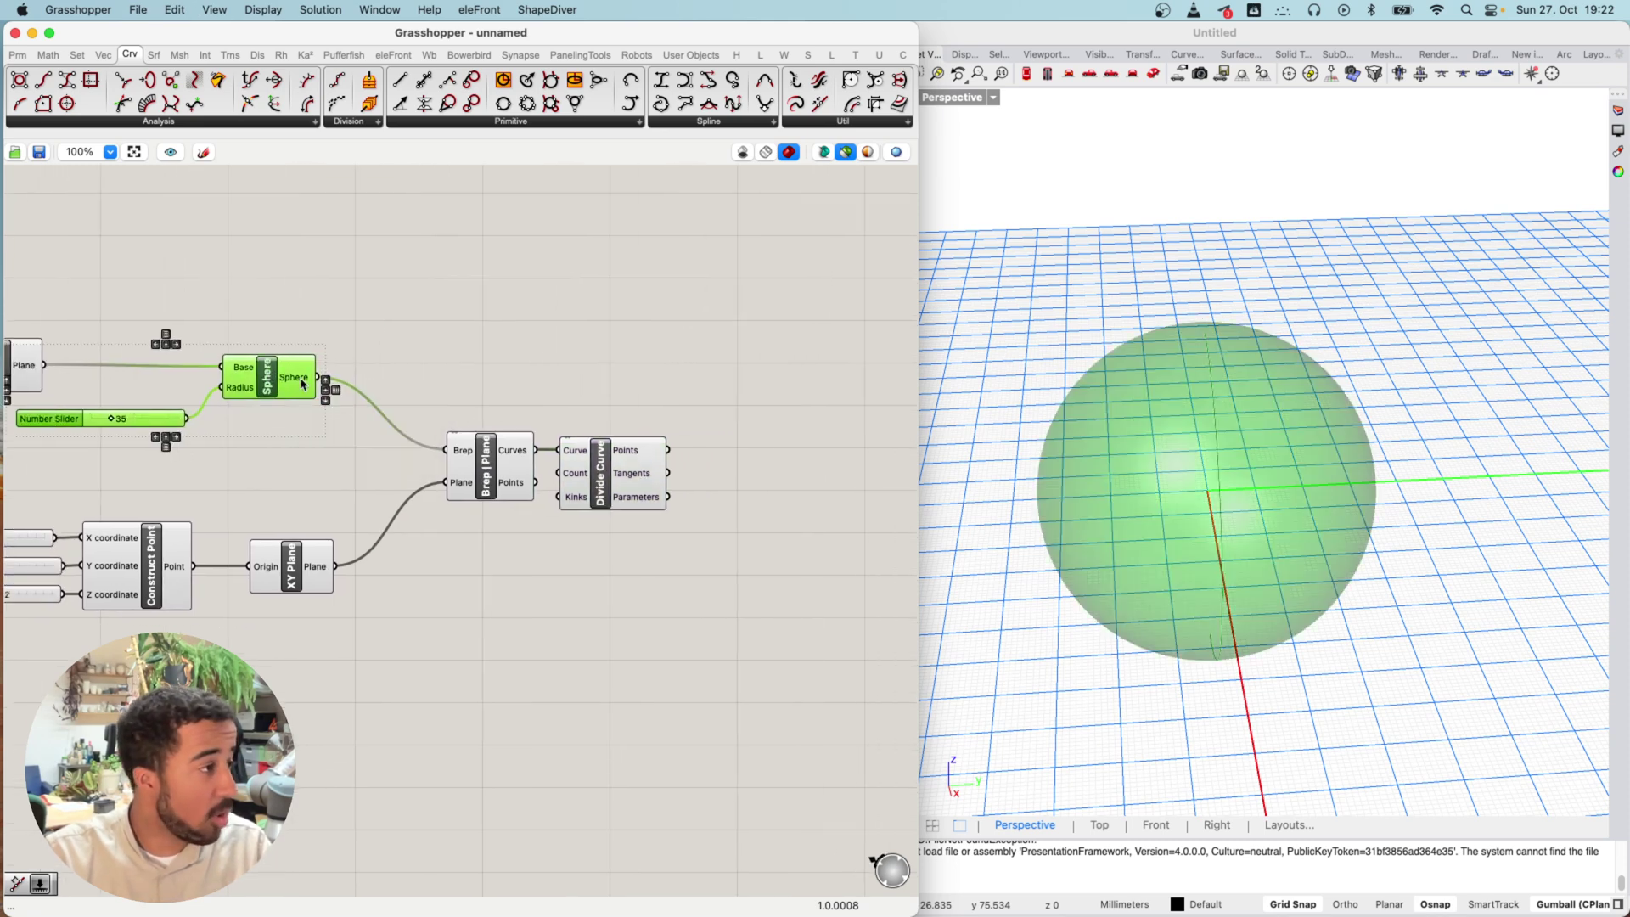
{"action": "key", "text": "super+v"}
{"action": "left_click_drag", "start_coordinate": [273, 385], "coordinate": [822, 553]}
{"action": "right_click_drag", "start_coordinate": [821, 553], "coordinate": [635, 550]}
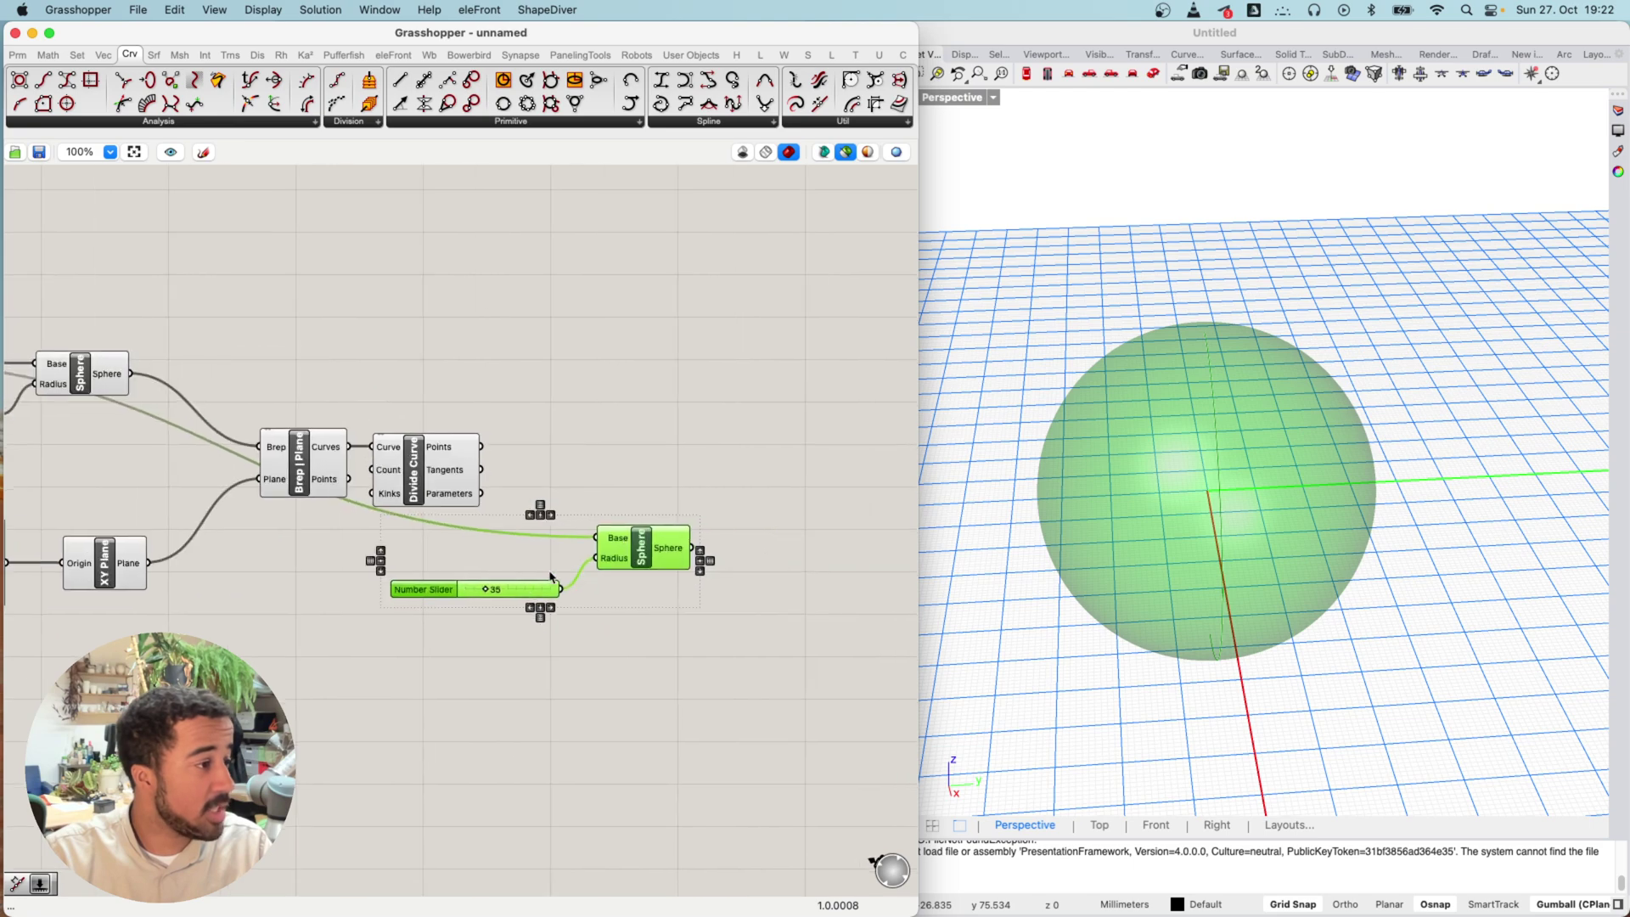
Set the copied Sphere's radius slider to 4 and preview that Sphere
{"action": "left_click", "coordinate": [485, 642]}
{"action": "left_click_drag", "start_coordinate": [487, 590], "coordinate": [474, 593]}
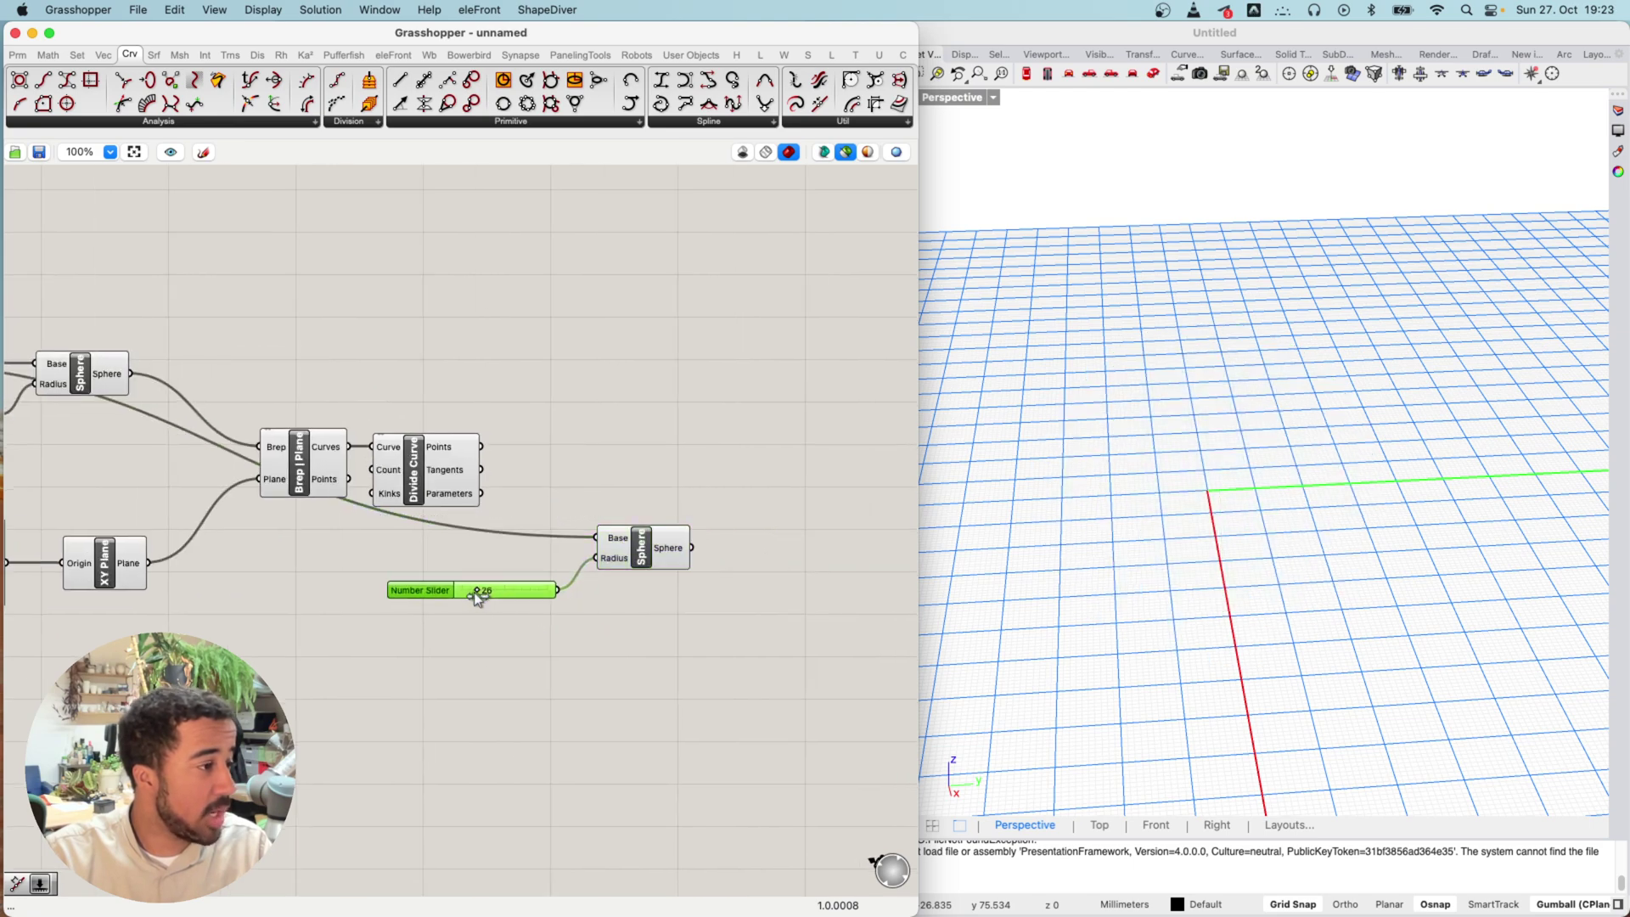
{"action": "left_click", "coordinate": [620, 560]}
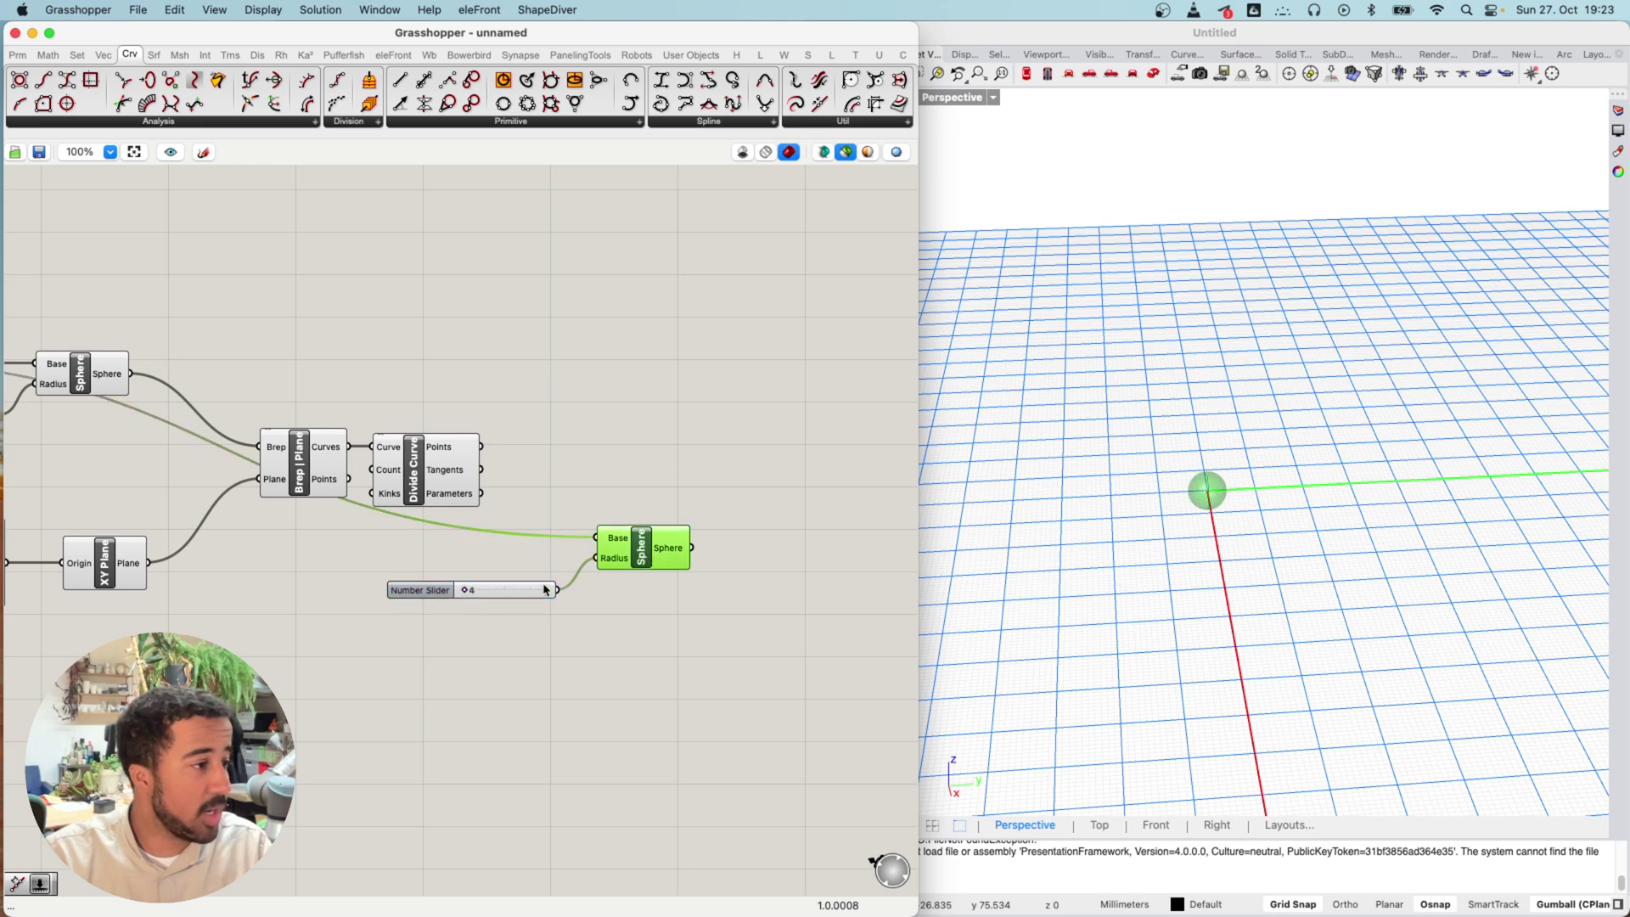
Replace the copied Sphere's Base input with Divide Curve's Points output and preview the ring of small spheres
{"action": "left_click", "coordinate": [463, 455]}
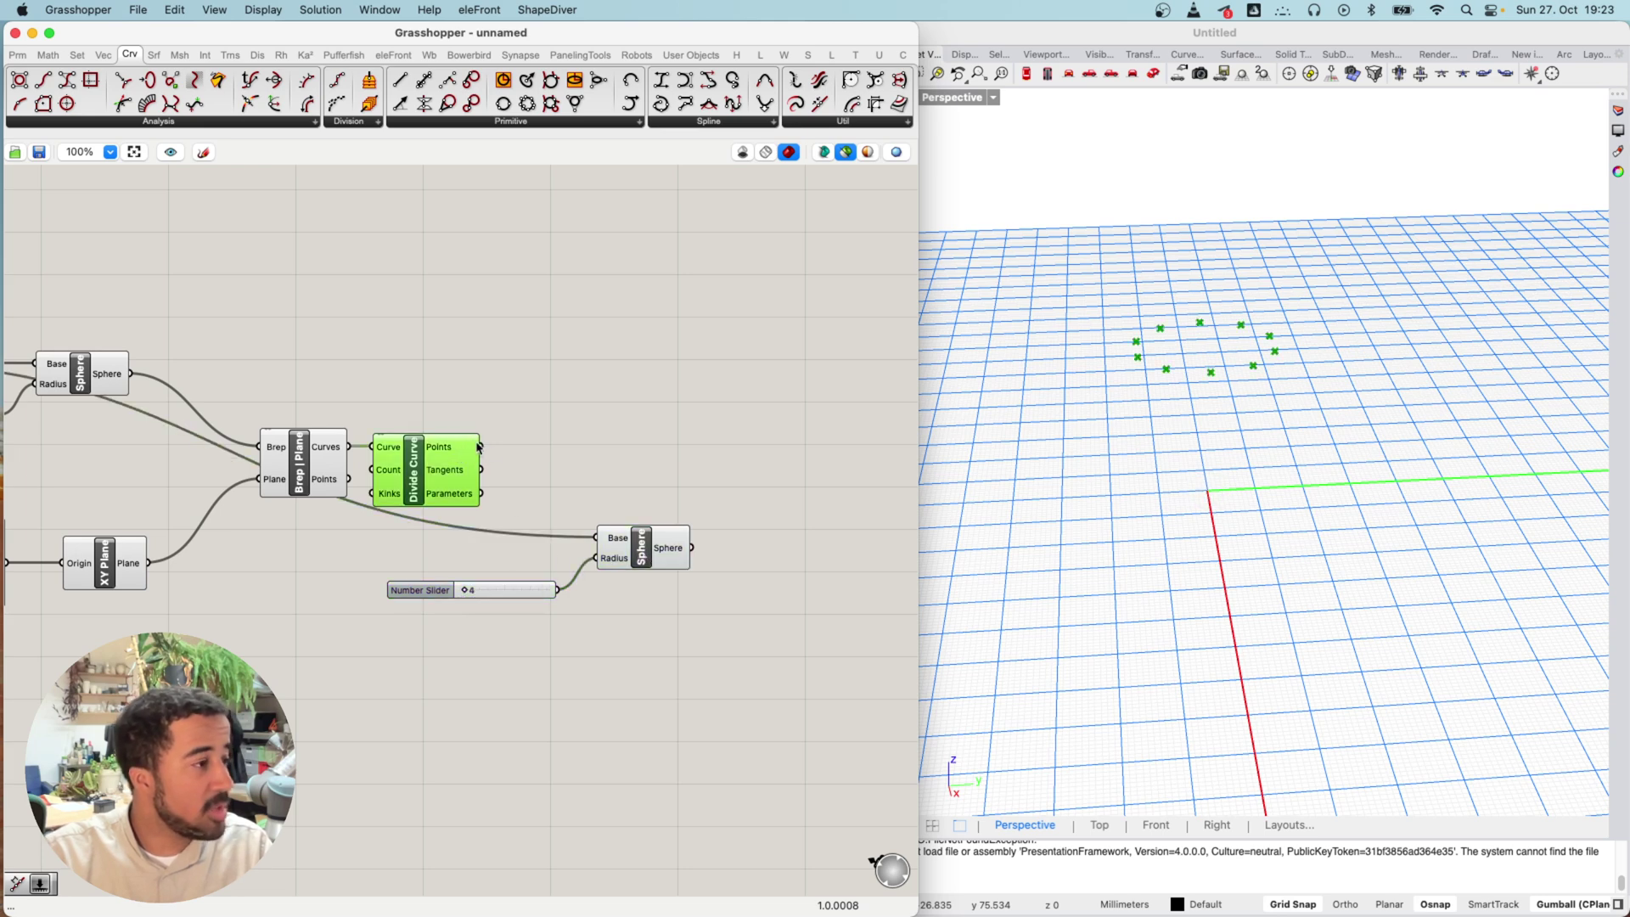
{"action": "left_click_drag", "start_coordinate": [478, 446], "coordinate": [597, 537]}
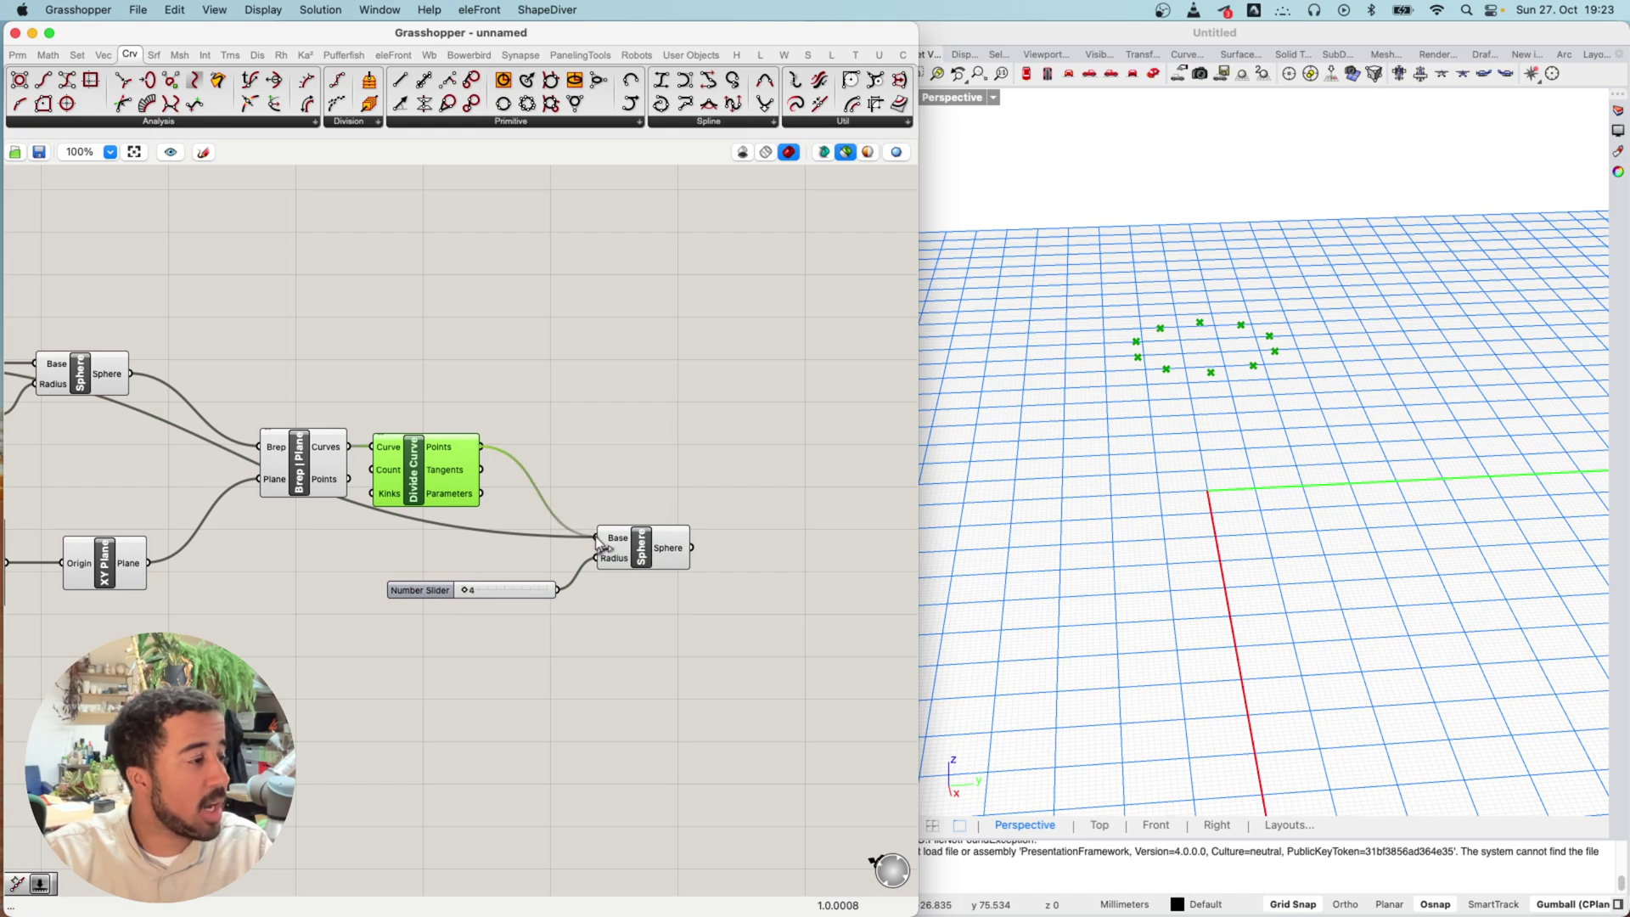
{"action": "left_click", "coordinate": [677, 550]}
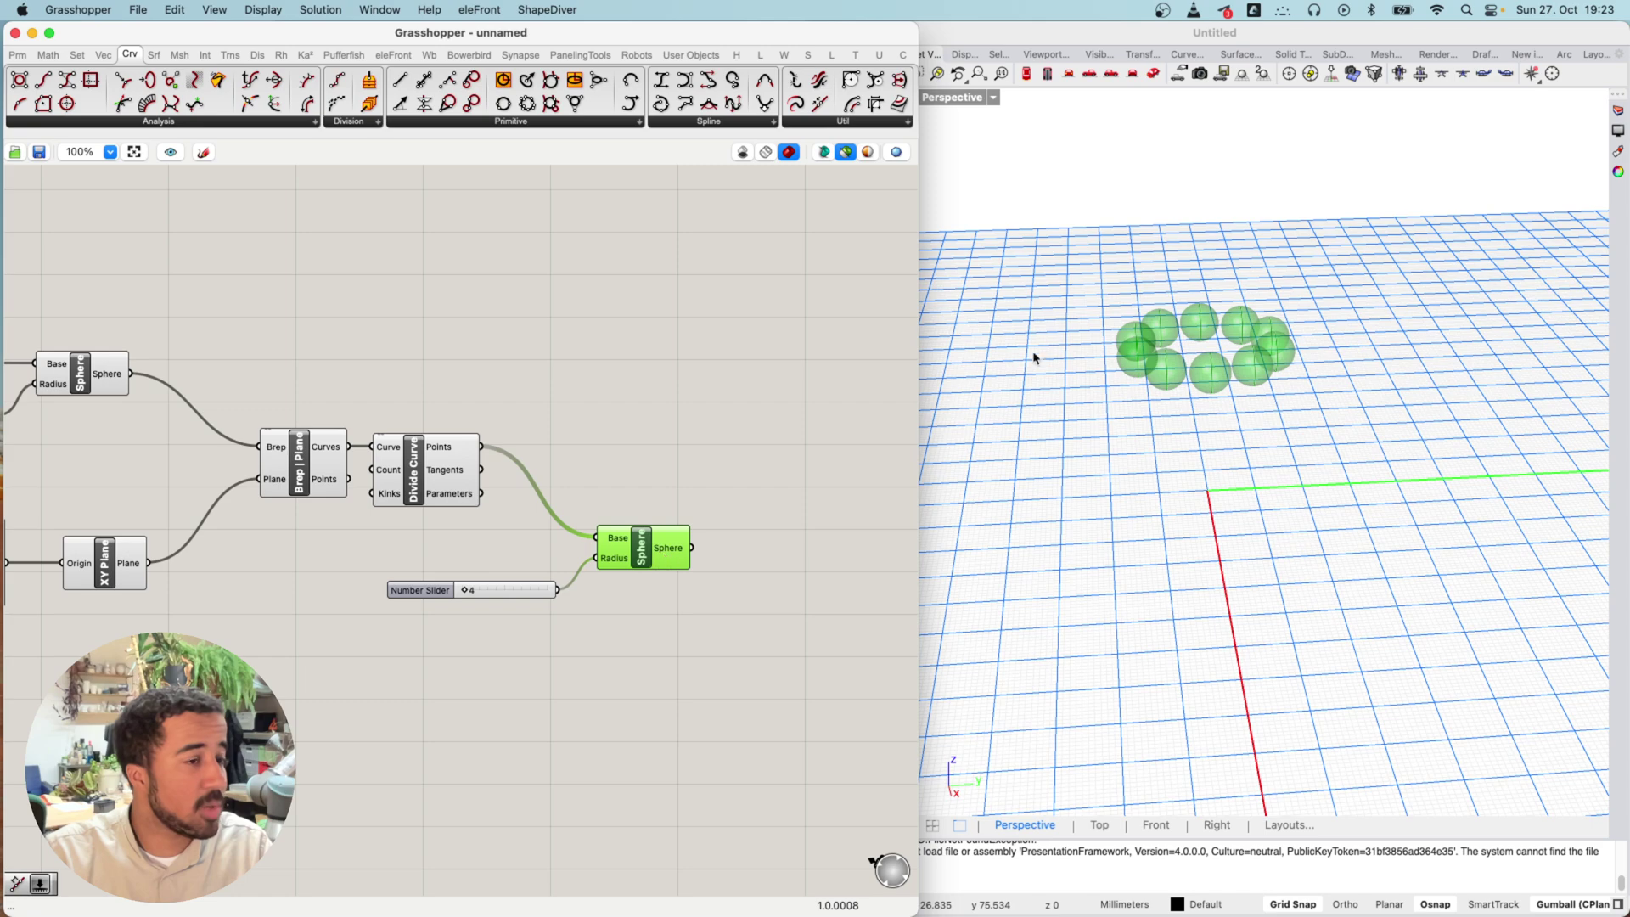
{"action": "right_click_drag", "start_coordinate": [1036, 357], "coordinate": [1289, 528]}
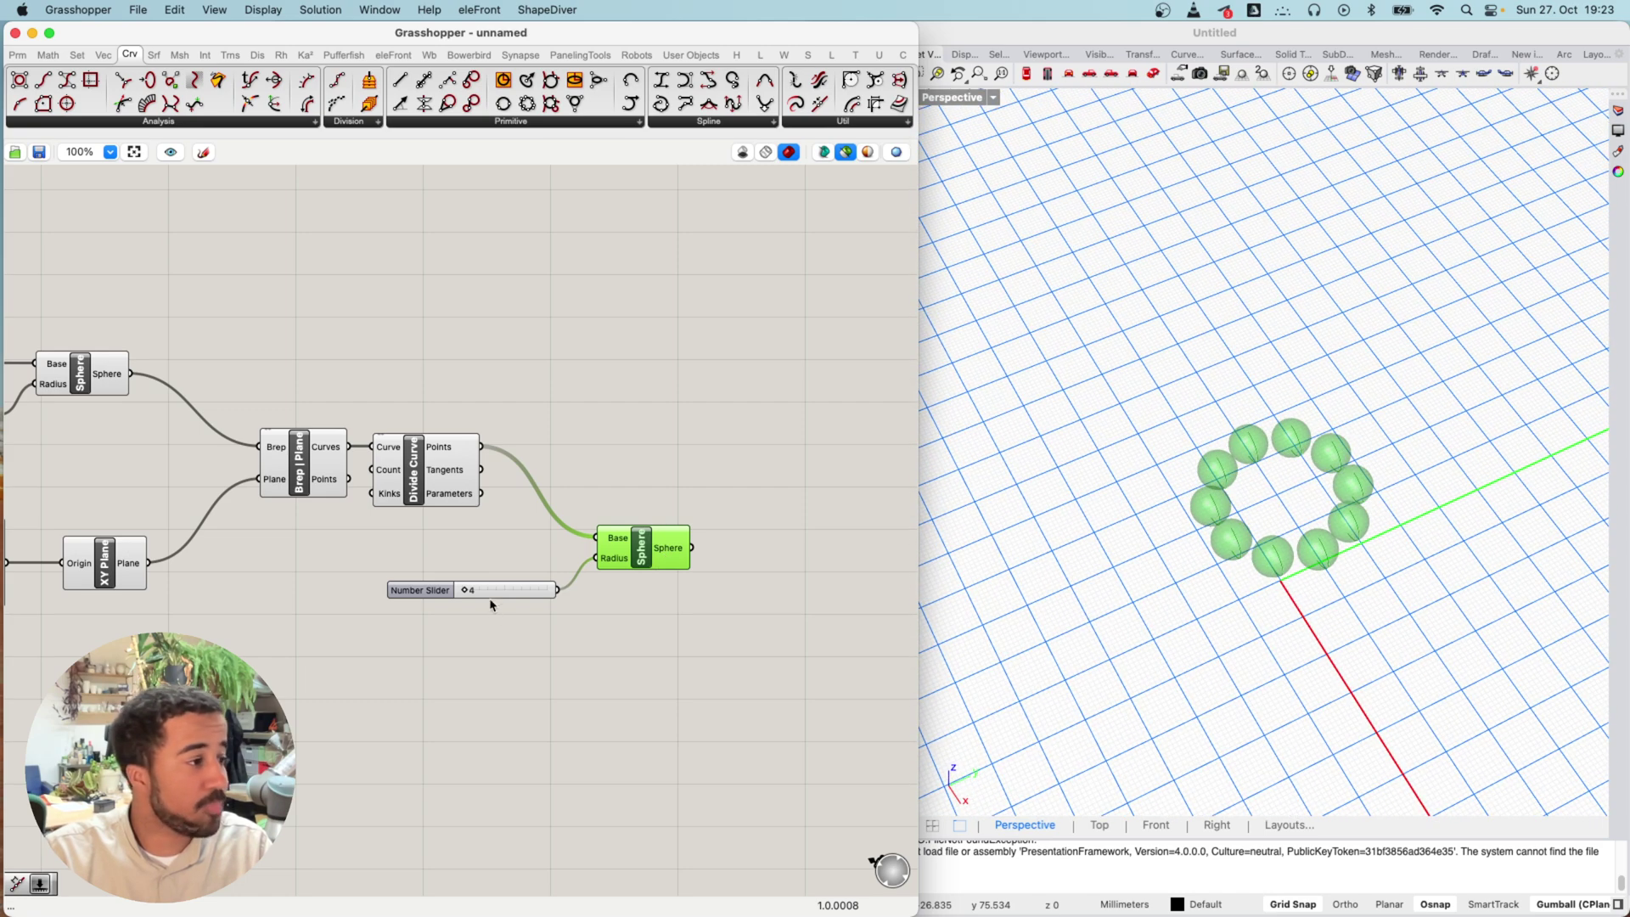
Preview the small spheres together with the section curve and the large Sphere from a lower angle
{"action": "left_click", "coordinate": [308, 480], "text": "shift"}
{"action": "right_click_drag", "start_coordinate": [1194, 558], "coordinate": [1103, 474]}
{"action": "left_click", "coordinate": [85, 382], "text": "shift"}
{"action": "right_click_drag", "start_coordinate": [1465, 428], "coordinate": [1505, 420]}
Line up the small-spheres component level with Divide Curve and move its radius slider just below Divide Curve
{"action": "scroll", "coordinate": [531, 424], "scroll_direction": "right", "scroll_amount": 1}
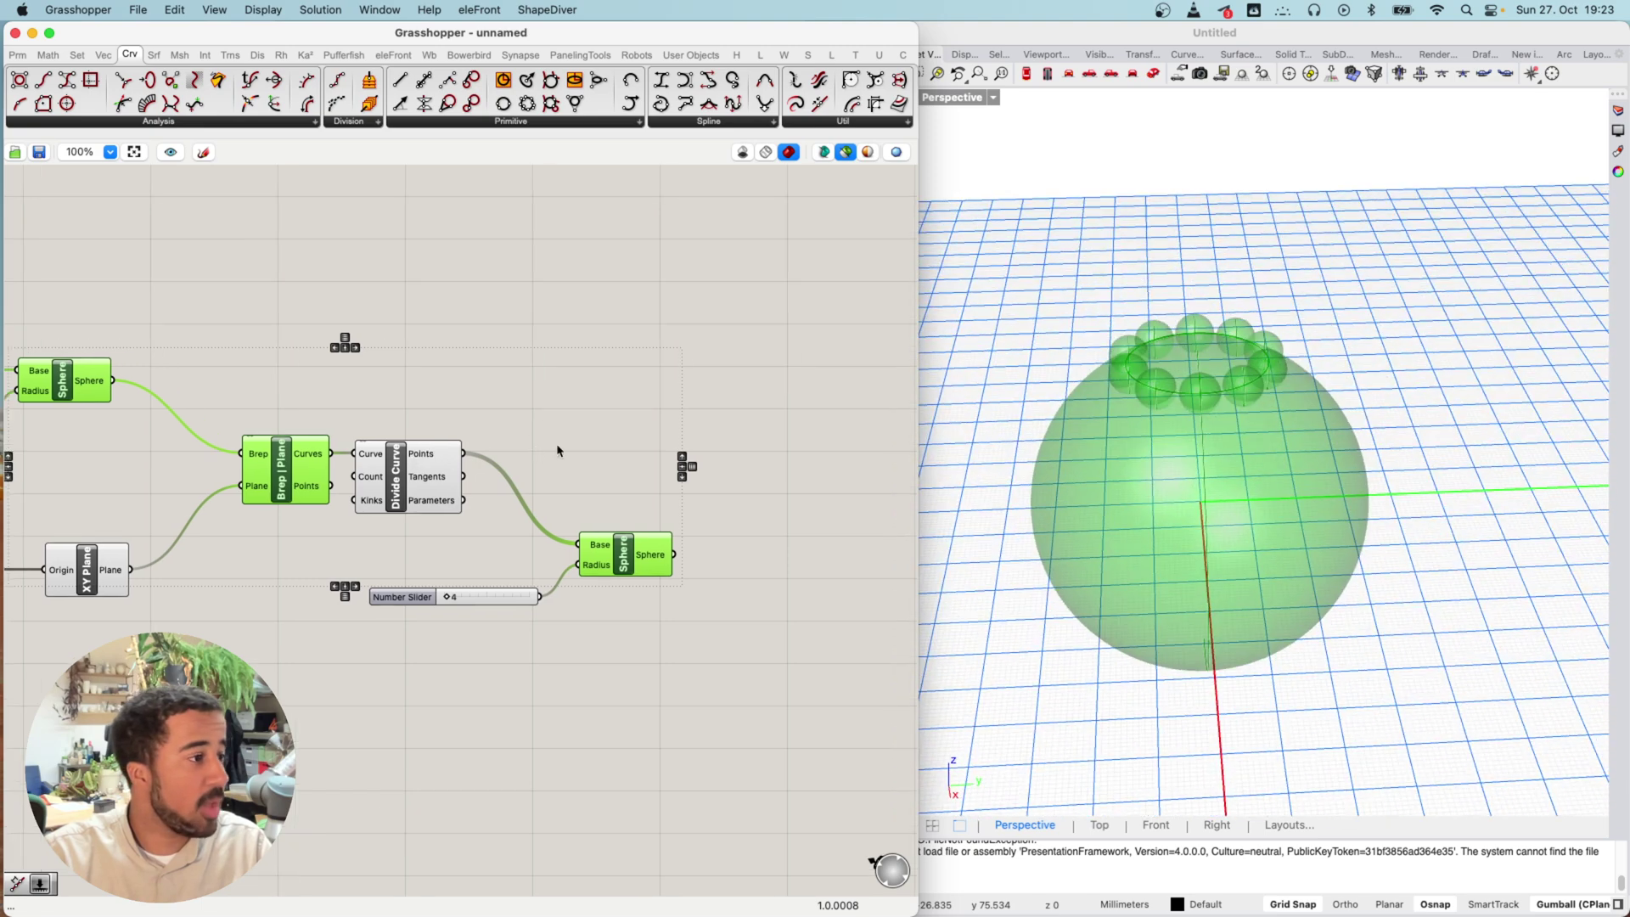
{"action": "left_click_drag", "start_coordinate": [617, 558], "coordinate": [621, 465]}
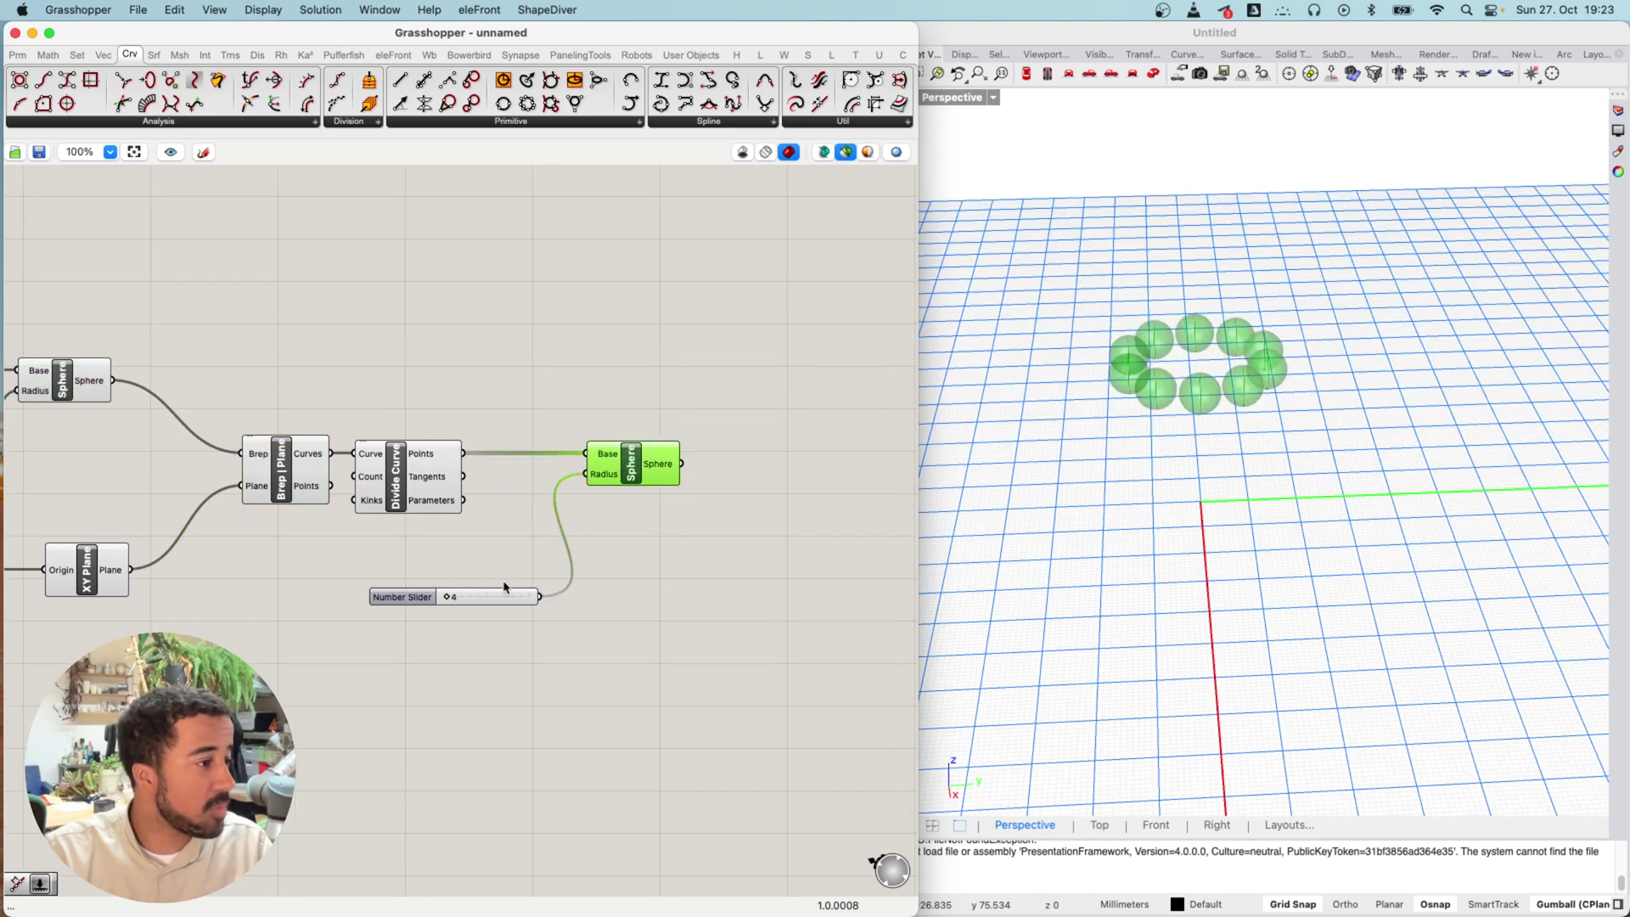
{"action": "left_click_drag", "start_coordinate": [506, 595], "coordinate": [496, 530]}
Preview only the small spheres and the large Sphere, and orbit around them
{"action": "left_click", "coordinate": [661, 463]}
{"action": "scroll", "coordinate": [527, 448], "scroll_direction": "up", "scroll_amount": 2}
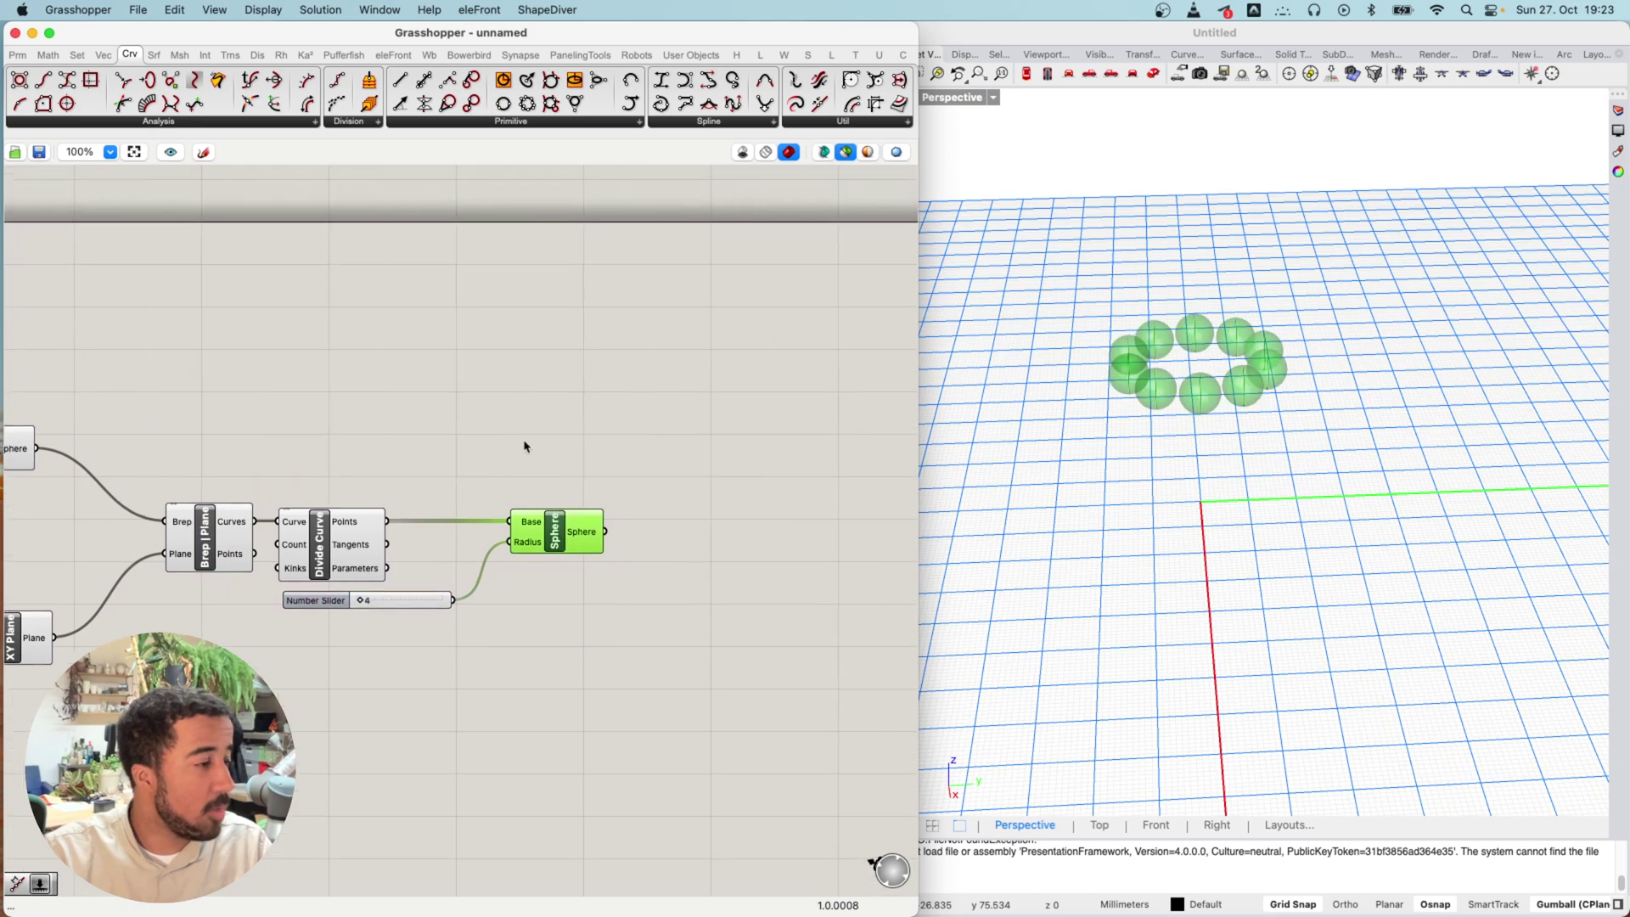
{"action": "scroll", "coordinate": [340, 454], "scroll_direction": "left", "scroll_amount": 5}
{"action": "left_click", "coordinate": [217, 459], "text": "shift"}
{"action": "right_click_drag", "start_coordinate": [1223, 408], "coordinate": [1259, 408]}
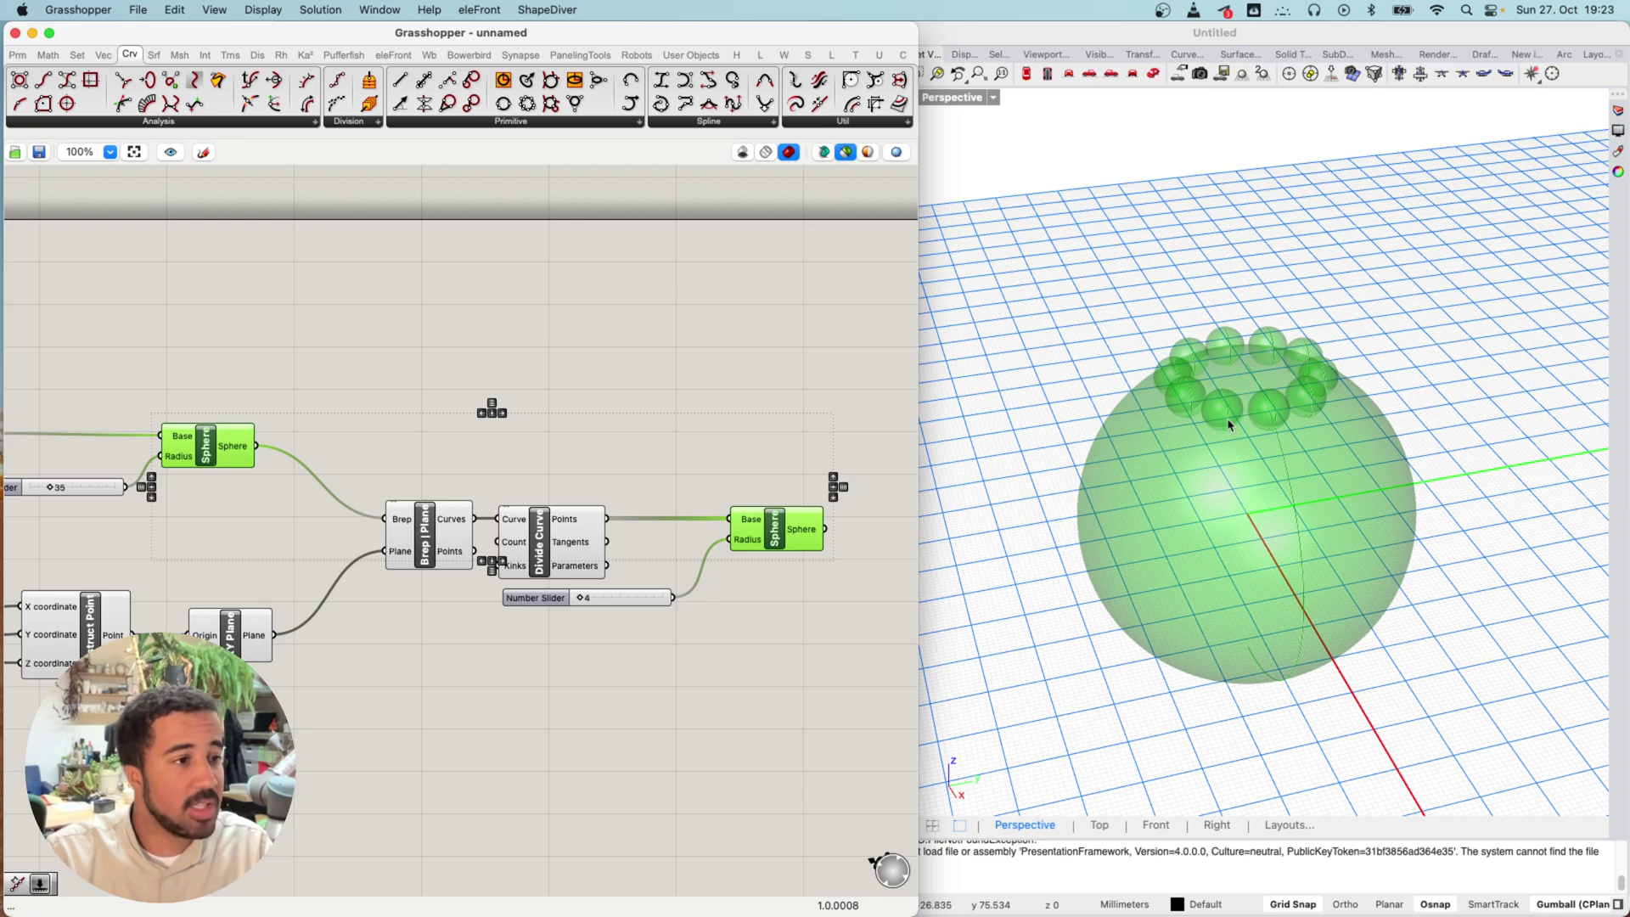
Add a Solid Difference component to the right of the small-spheres component
{"action": "scroll", "coordinate": [448, 433], "scroll_direction": "right", "scroll_amount": 5}
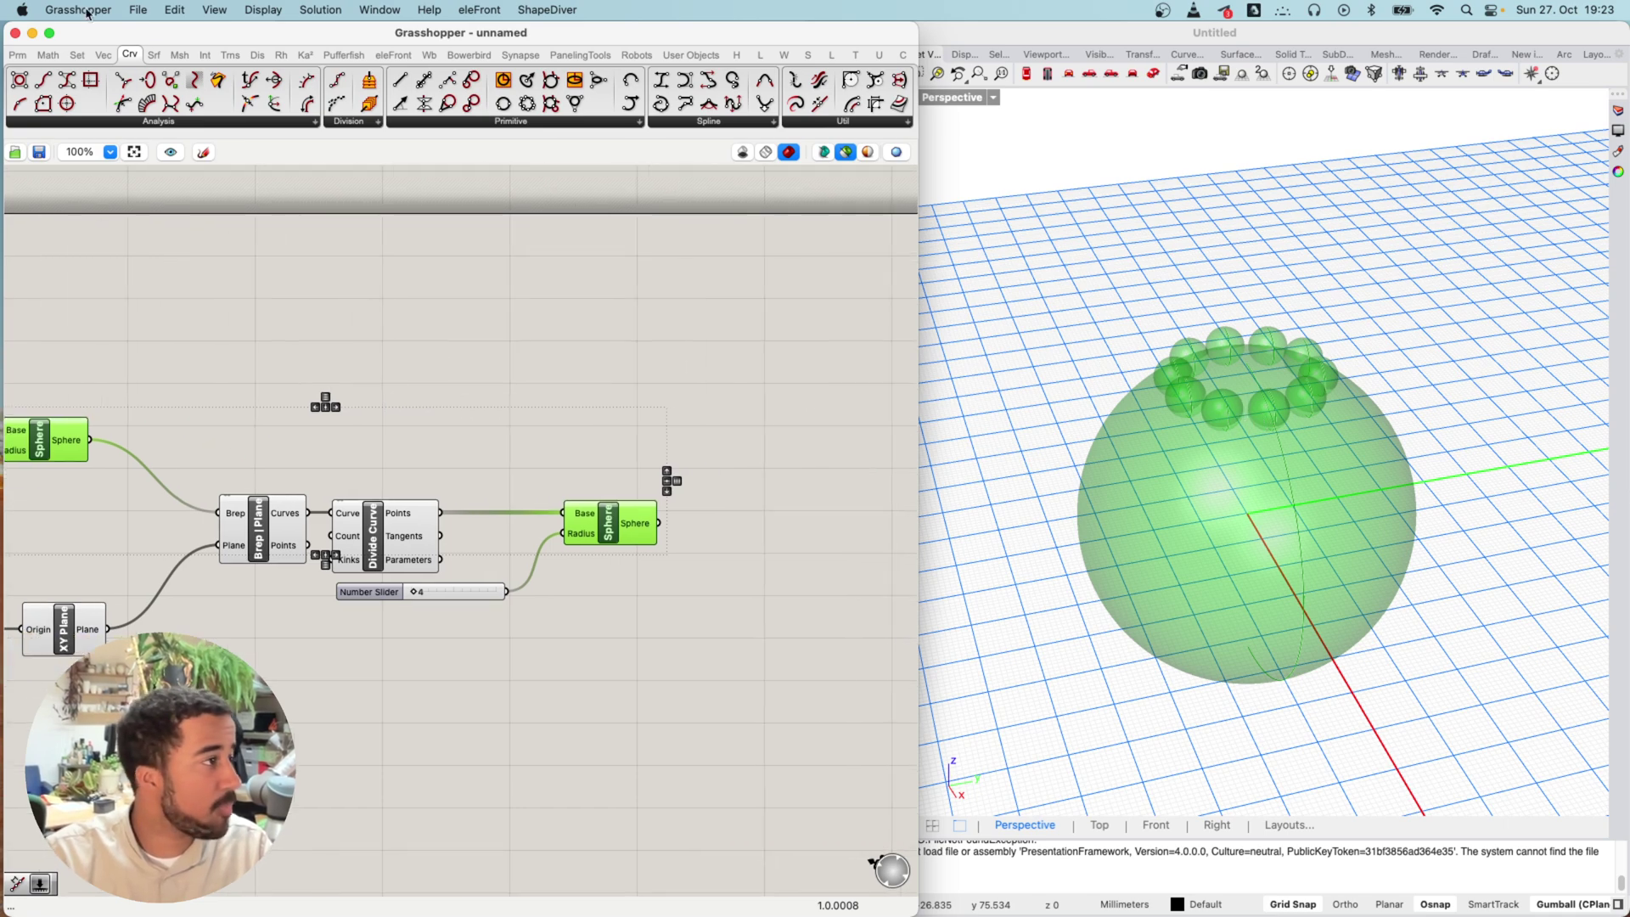
{"action": "left_click", "coordinate": [198, 56]}
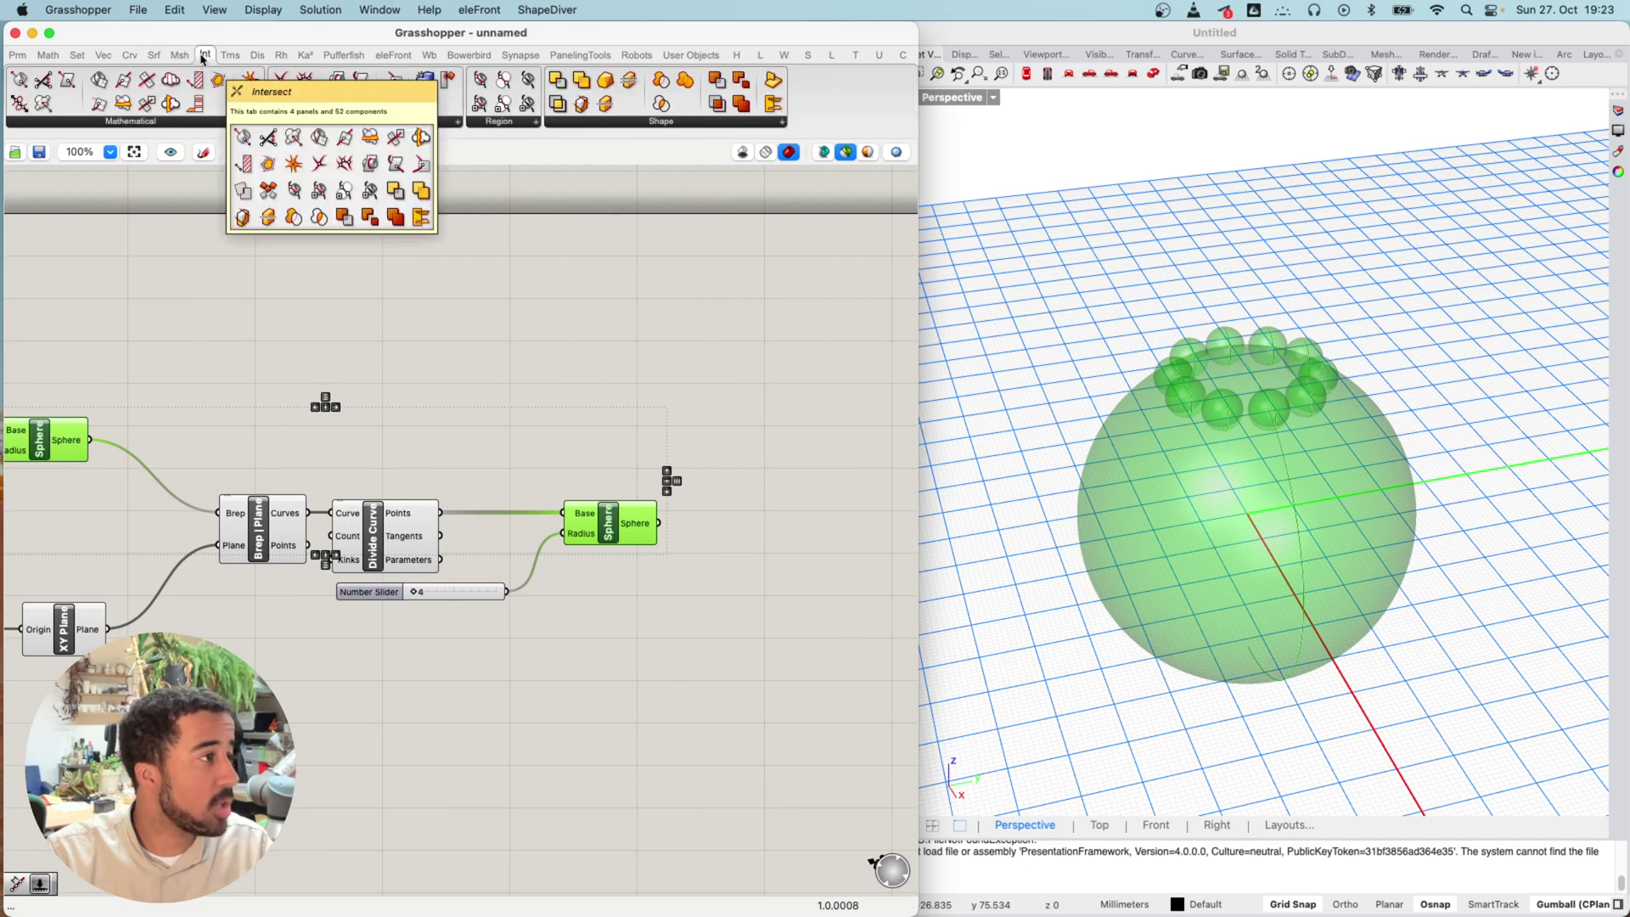
{"action": "left_click", "coordinate": [680, 123]}
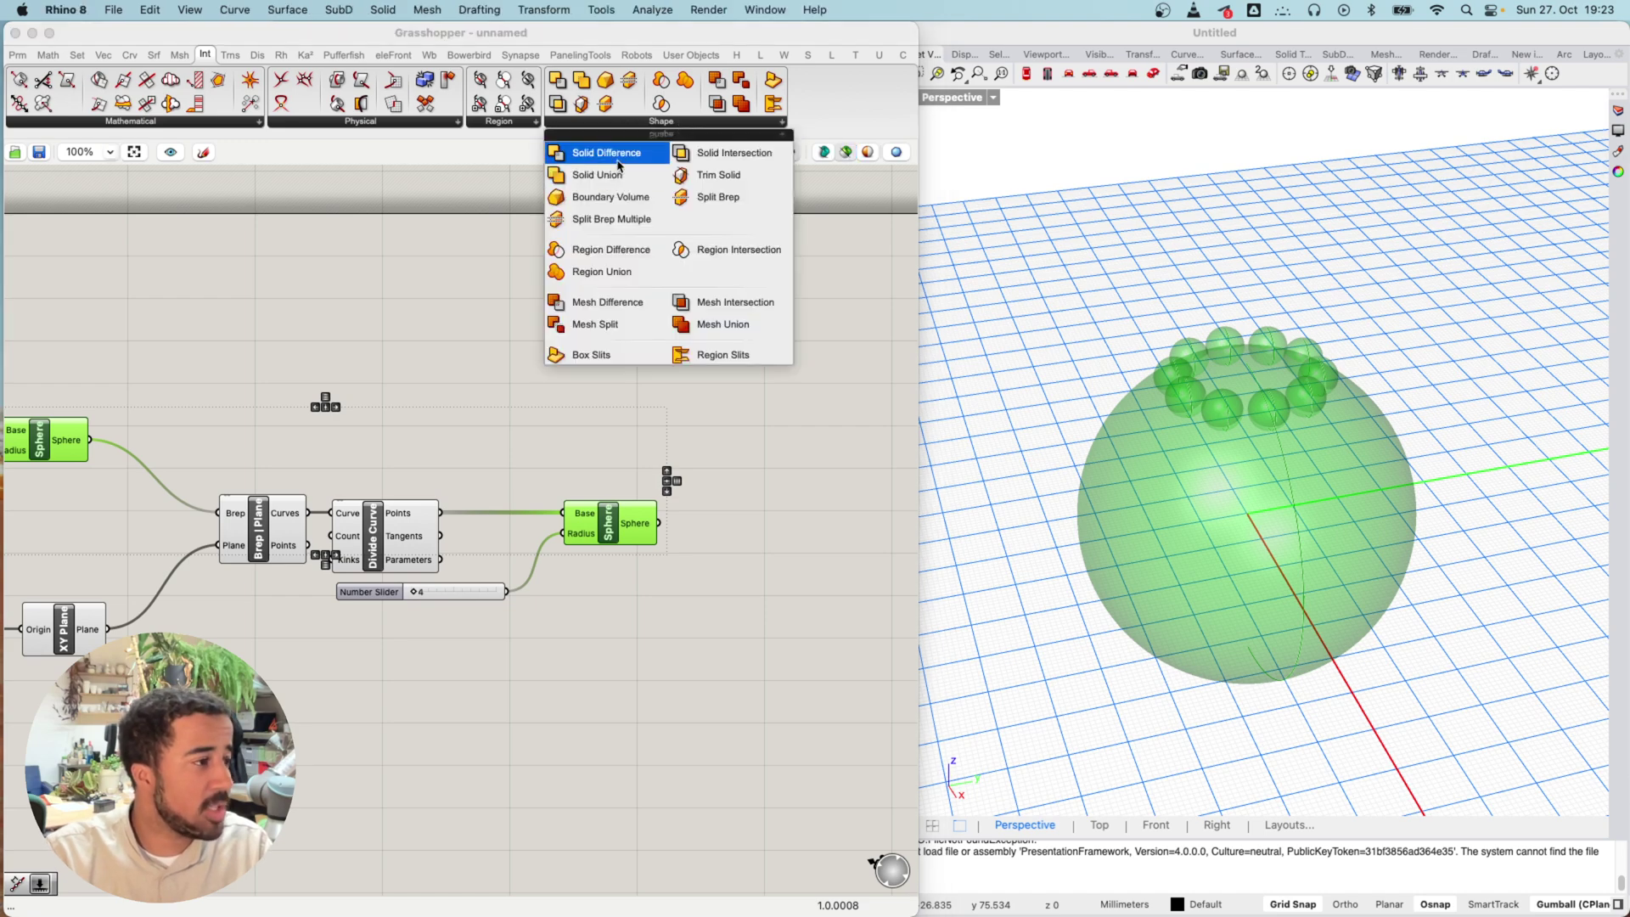
{"action": "left_click", "coordinate": [617, 160]}
{"action": "left_click", "coordinate": [721, 460]}
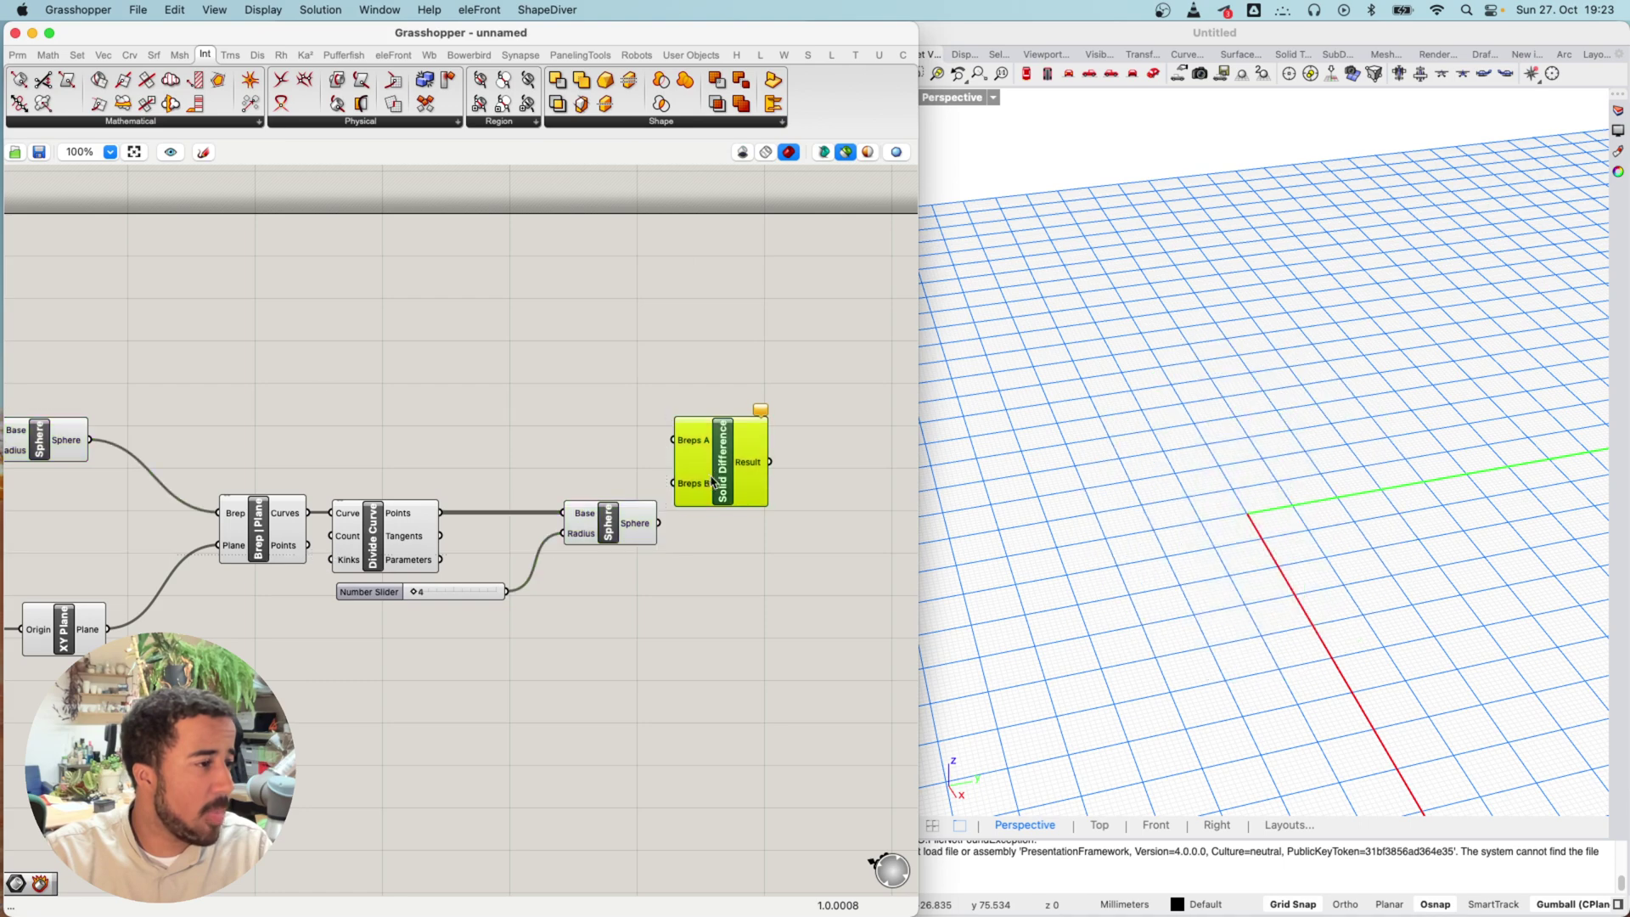
Connect the large Sphere to Breps A and the small spheres to Breps B of Solid Difference, and view the result
{"action": "left_click_drag", "start_coordinate": [94, 443], "coordinate": [711, 451]}
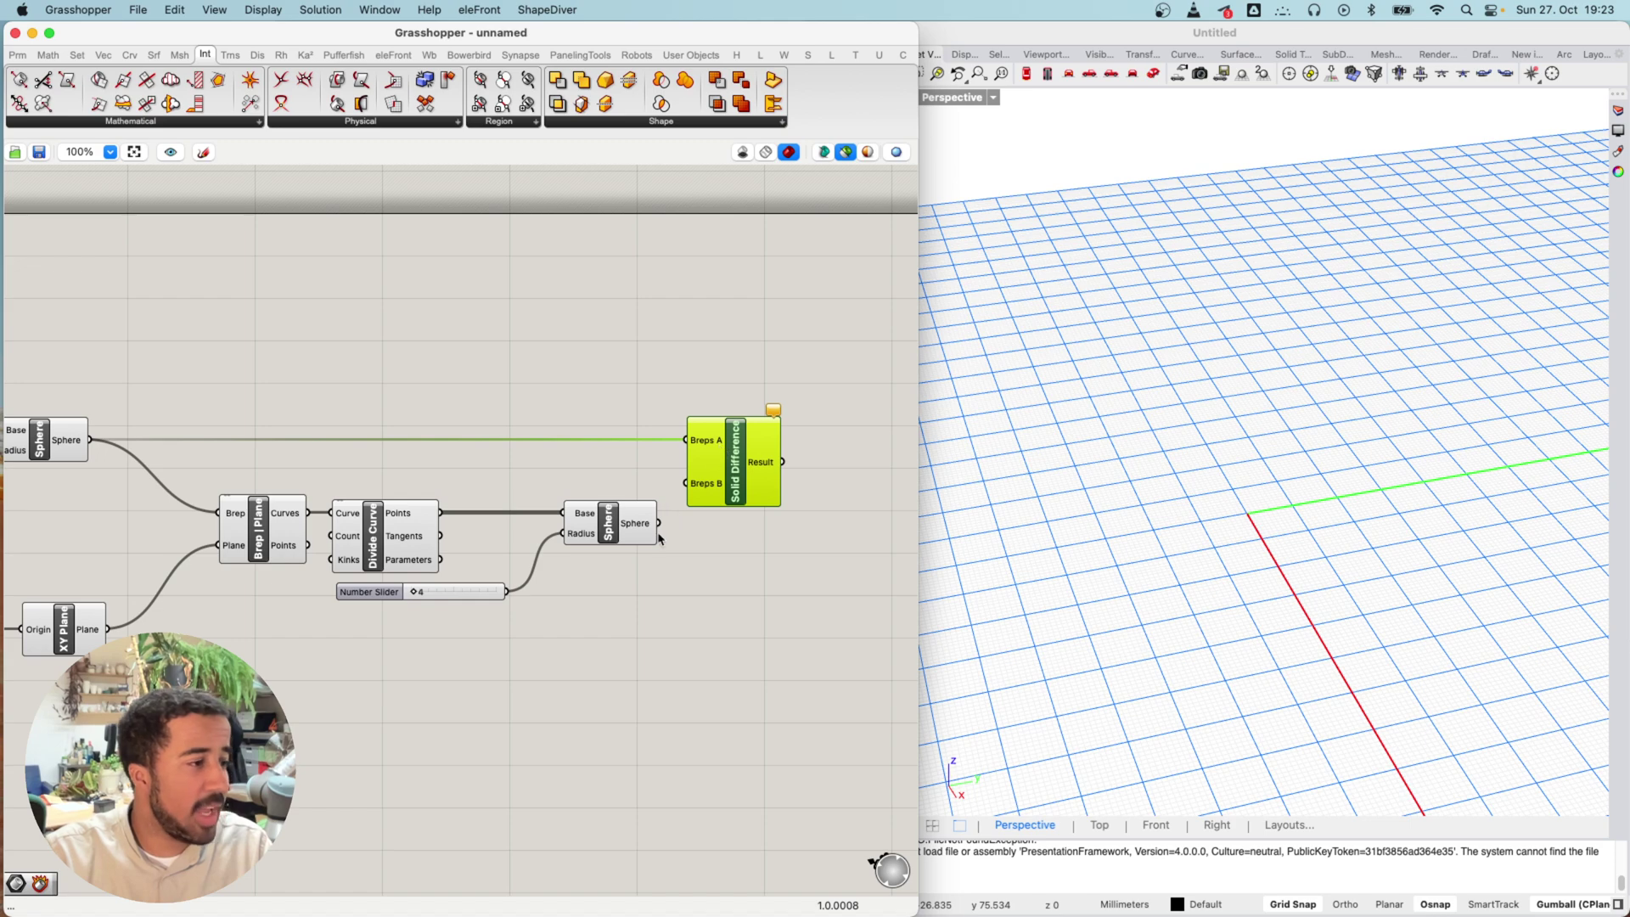
{"action": "left_click_drag", "start_coordinate": [659, 523], "coordinate": [691, 498]}
{"action": "right_click_drag", "start_coordinate": [1154, 465], "coordinate": [1200, 463]}
{"action": "scroll", "coordinate": [1200, 450], "scroll_direction": "up", "scroll_amount": 5}
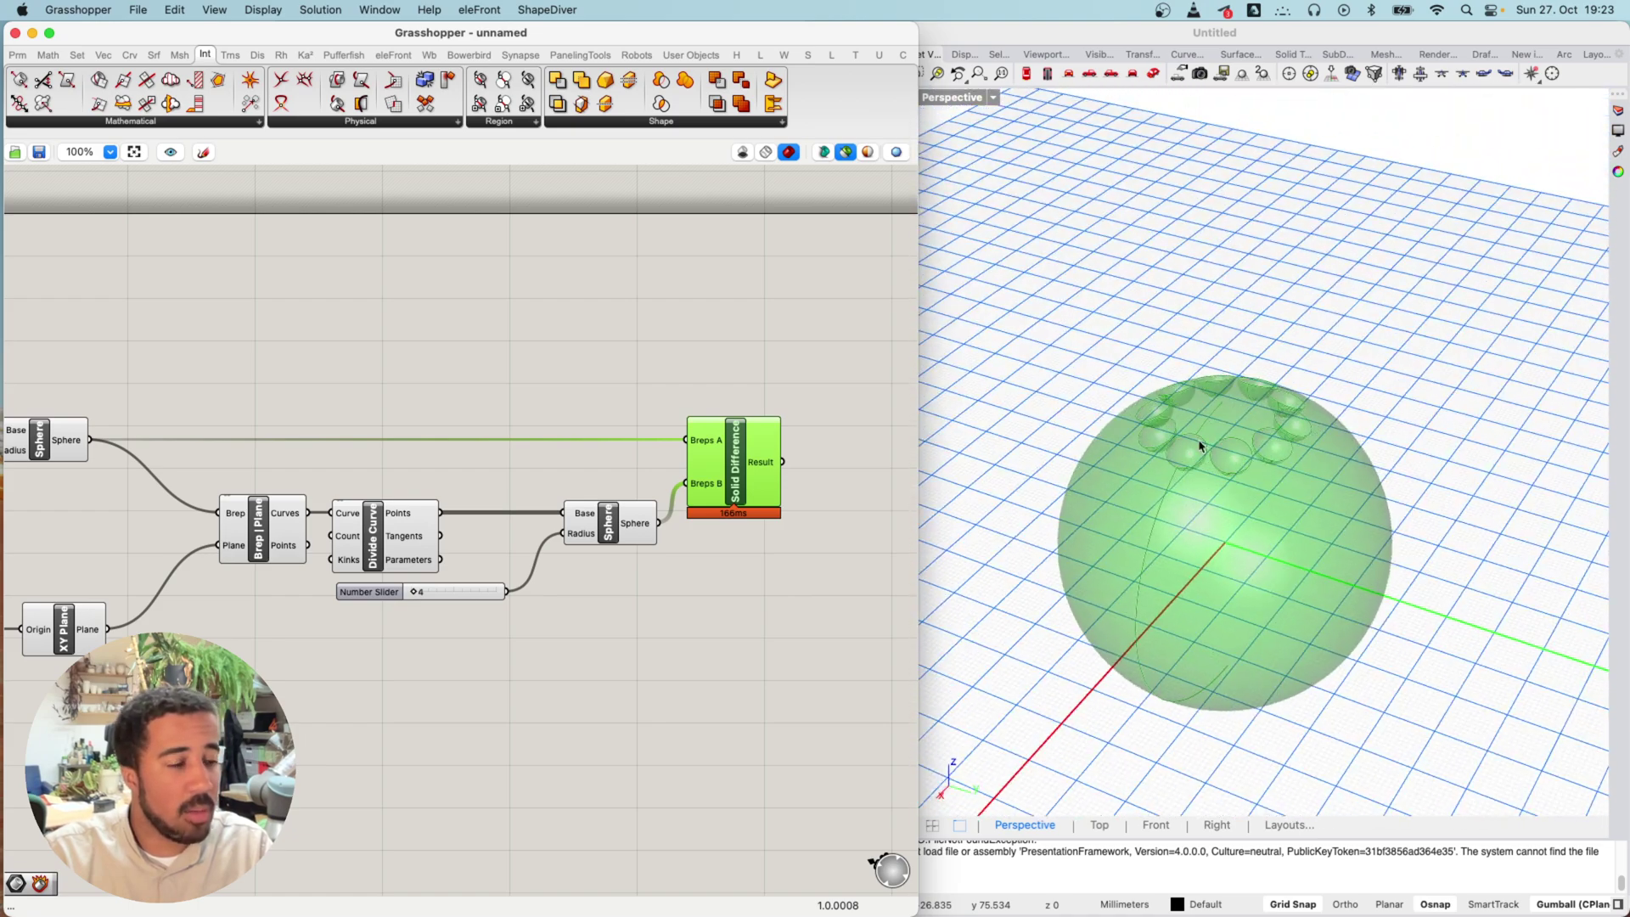
{"action": "scroll", "coordinate": [1200, 446], "scroll_direction": "down", "scroll_amount": 5}
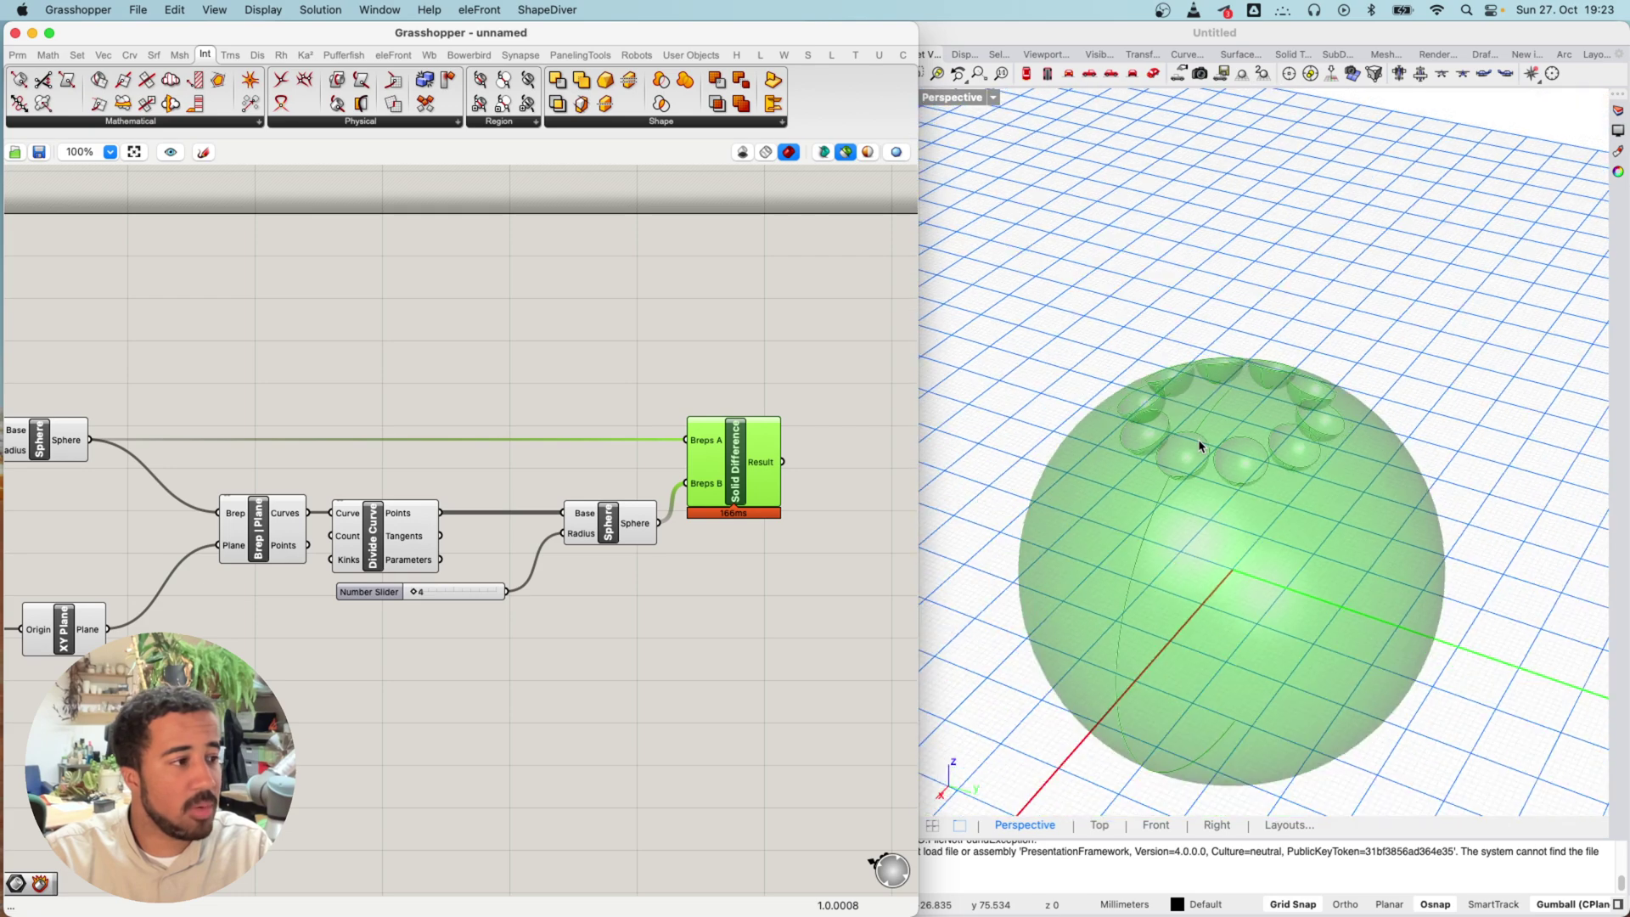
{"action": "right_click_drag", "start_coordinate": [1088, 540], "coordinate": [1125, 526]}
Set the Z coordinate of the section plane's origin to 21 and preview its XY Plane
{"action": "right_click_drag", "start_coordinate": [341, 548], "coordinate": [627, 524]}
{"action": "right_click_drag", "start_coordinate": [235, 559], "coordinate": [417, 562]}
{"action": "scroll", "coordinate": [418, 568], "scroll_direction": "right", "scroll_amount": 3}
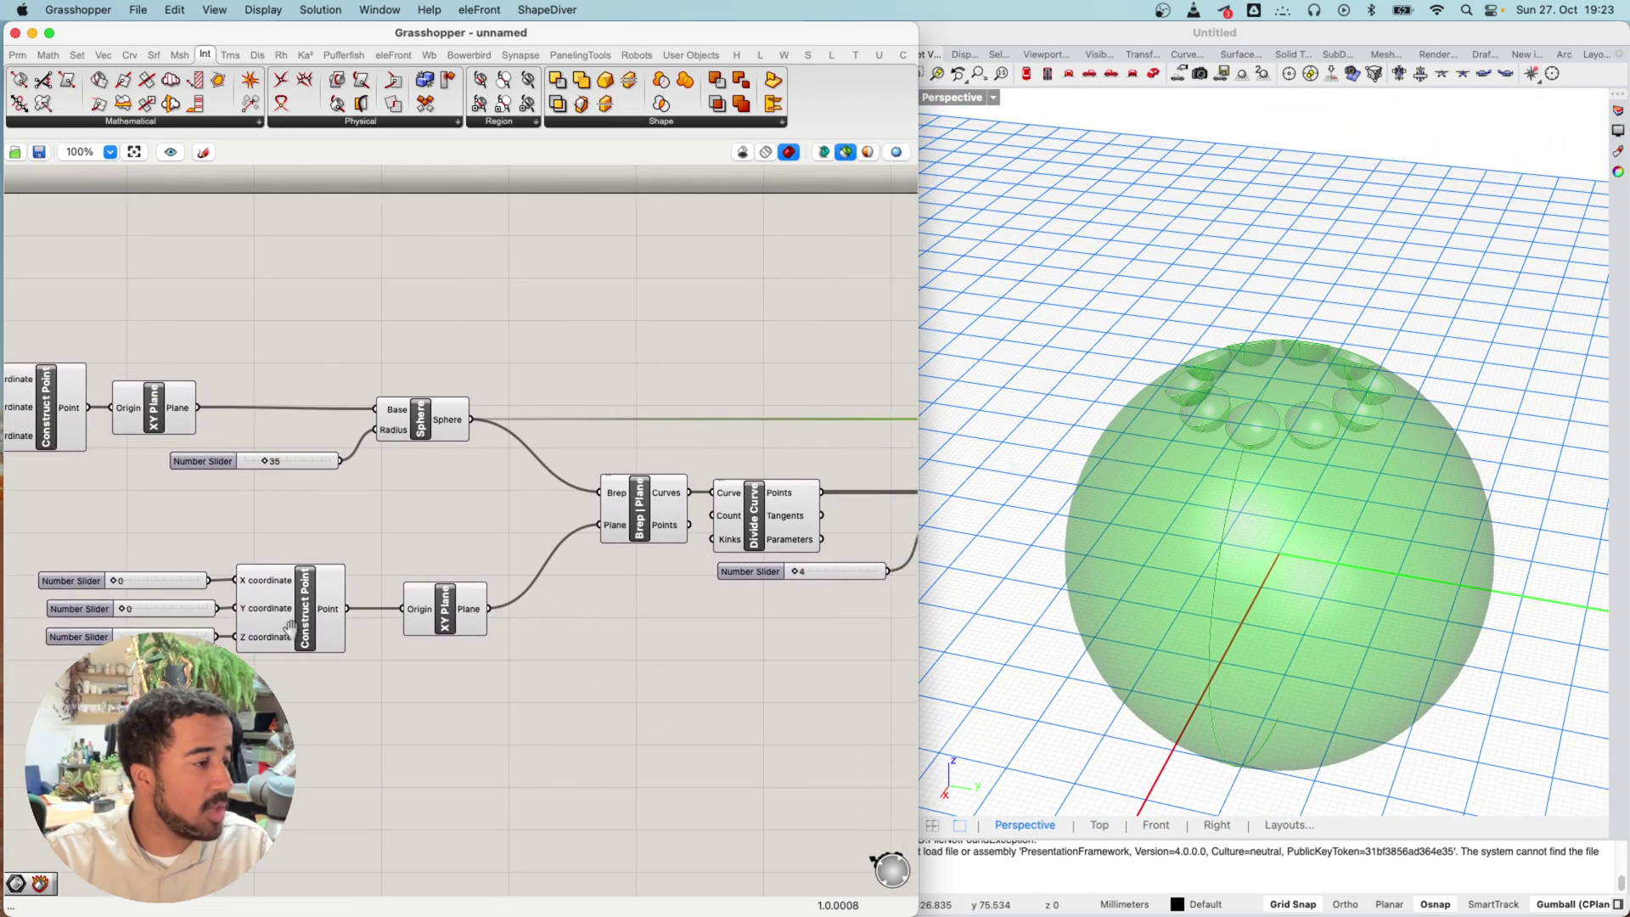
{"action": "left_click_drag", "start_coordinate": [149, 636], "coordinate": [141, 637]}
{"action": "left_click", "coordinate": [442, 620]}
Set the small spheres' radius to 16 and inspect the cut shape from a lower angle
{"action": "scroll", "coordinate": [514, 584], "scroll_direction": "right", "scroll_amount": 10}
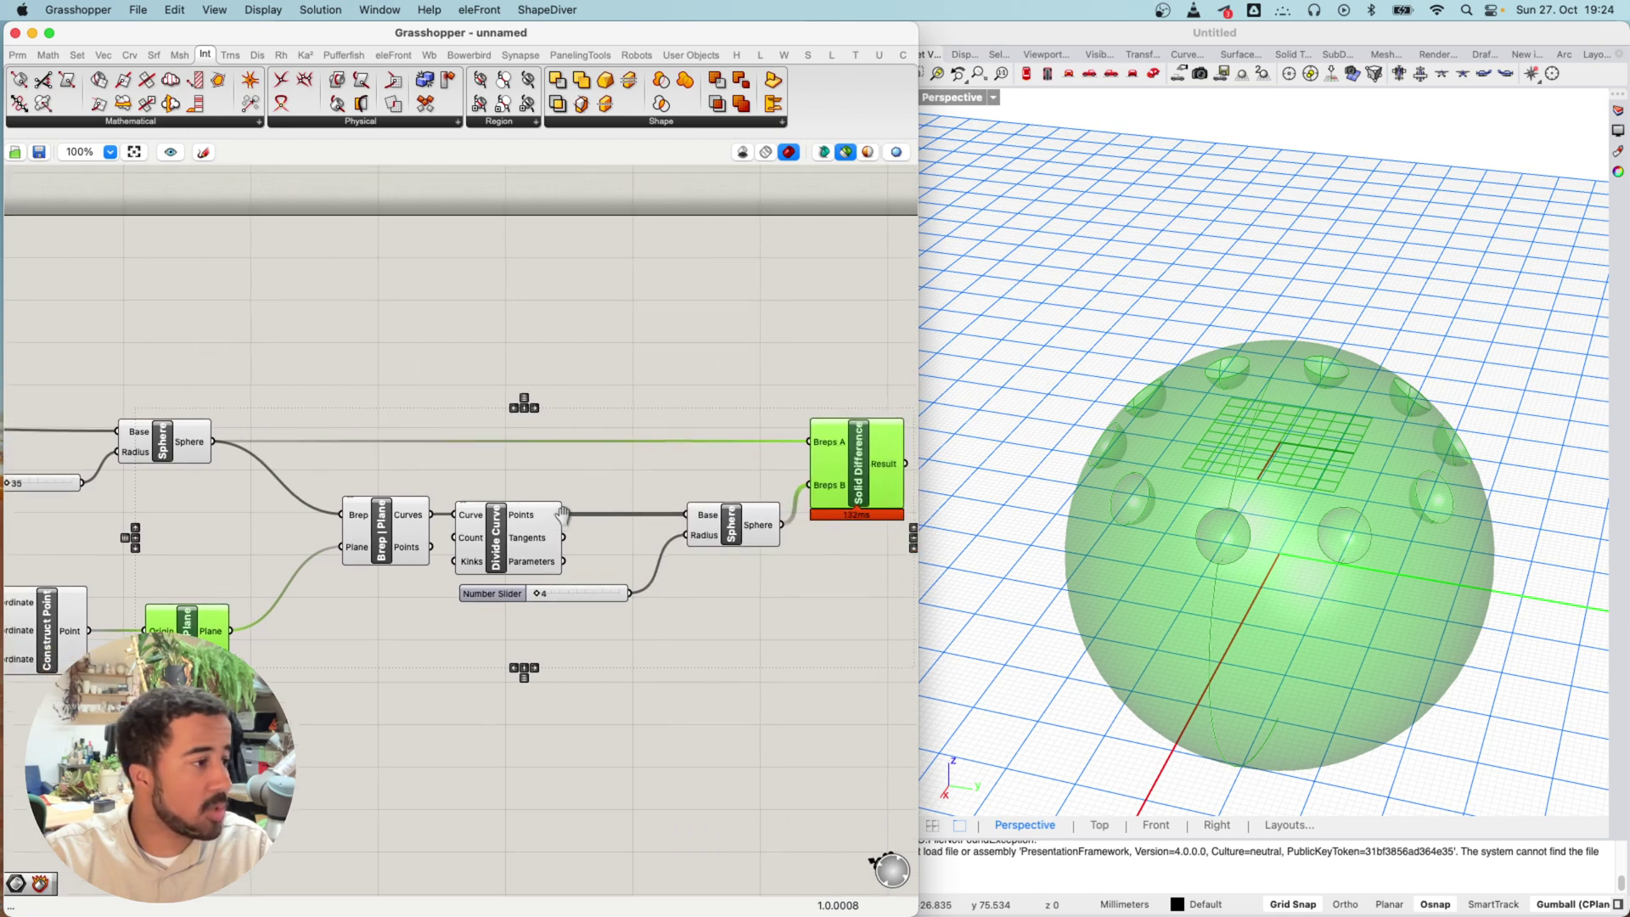
{"action": "scroll", "coordinate": [481, 599], "scroll_direction": "right", "scroll_amount": 3}
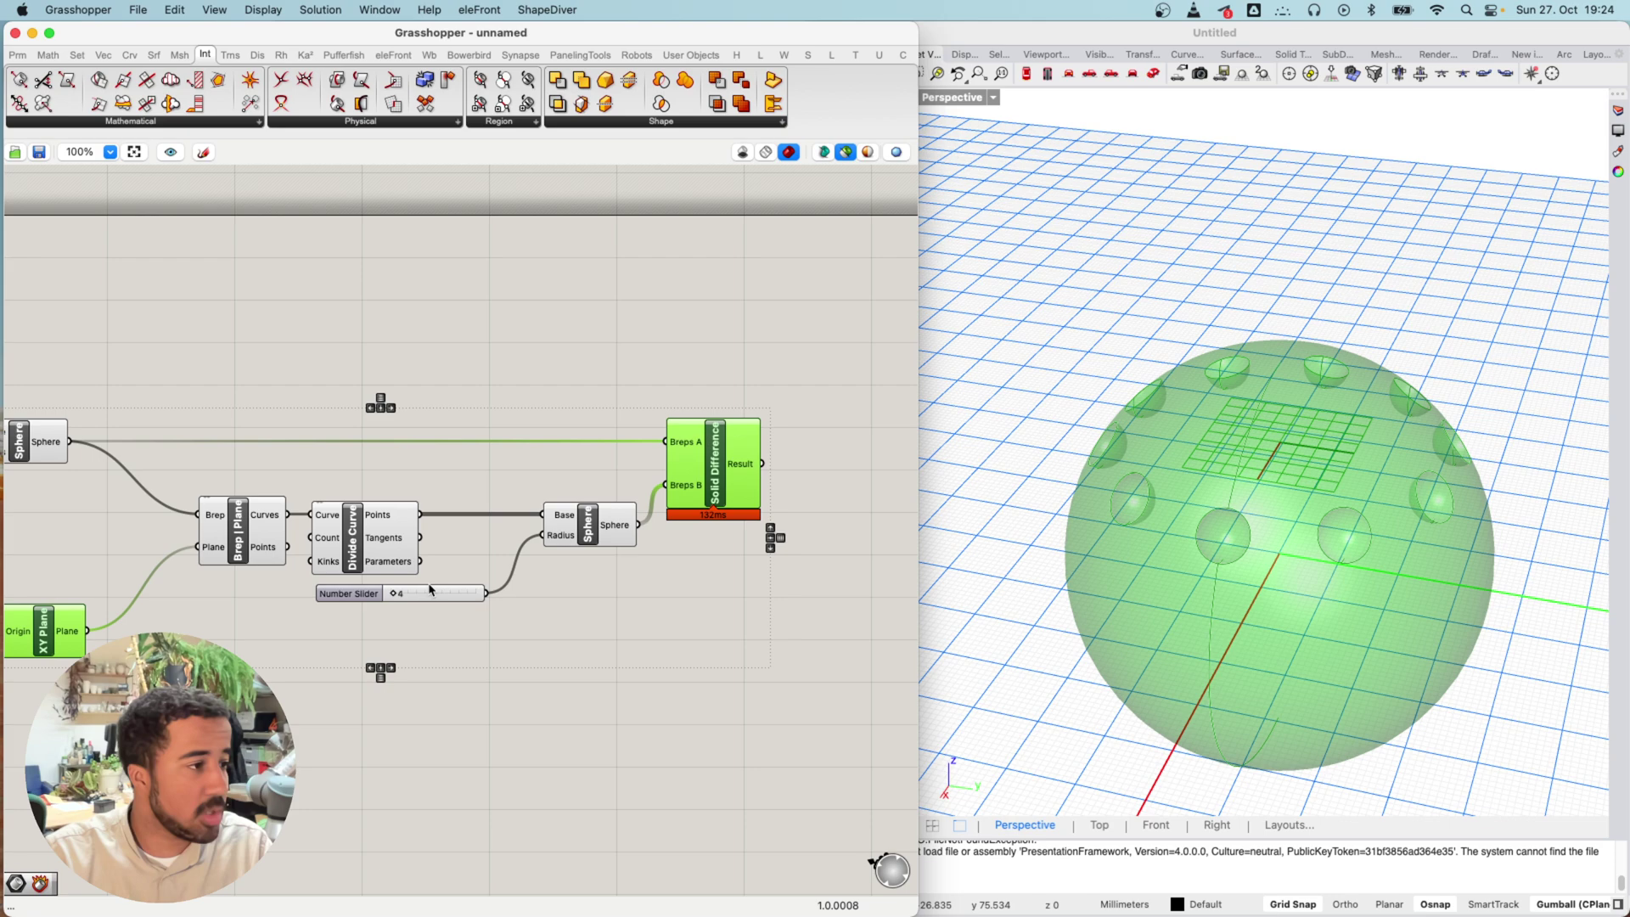
{"action": "left_click_drag", "start_coordinate": [386, 599], "coordinate": [406, 600]}
{"action": "right_click_drag", "start_coordinate": [1260, 520], "coordinate": [1285, 466]}
{"action": "right_click_drag", "start_coordinate": [268, 472], "coordinate": [483, 491]}
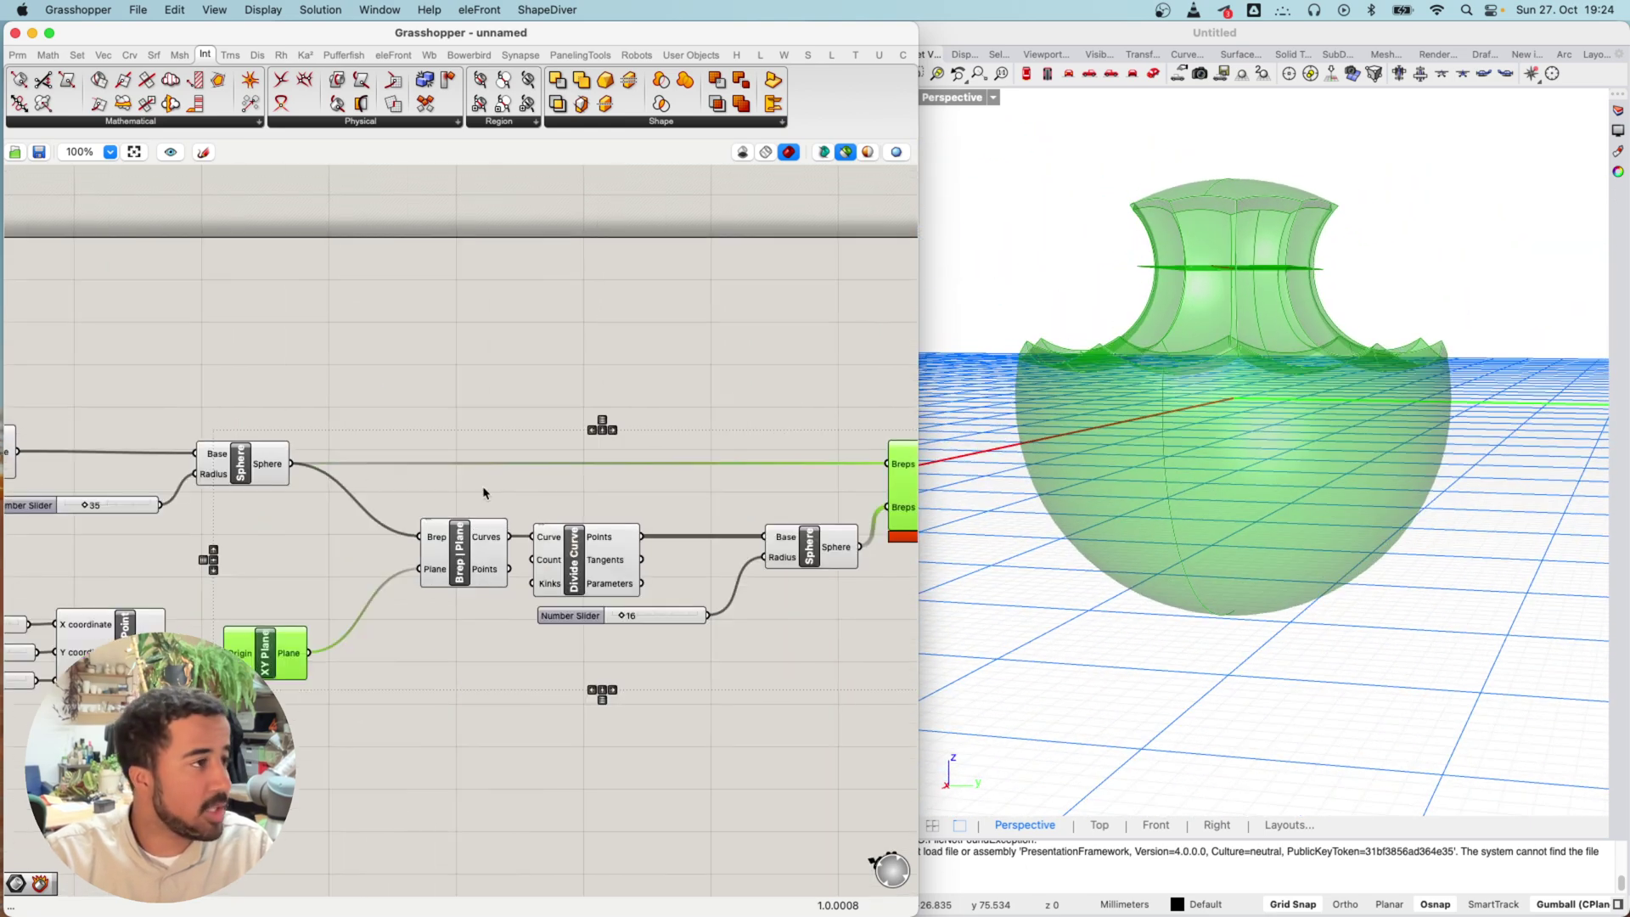
{"action": "scroll", "coordinate": [483, 491], "scroll_direction": "down", "scroll_amount": 2}
{"action": "right_click_drag", "start_coordinate": [207, 509], "coordinate": [356, 512]}
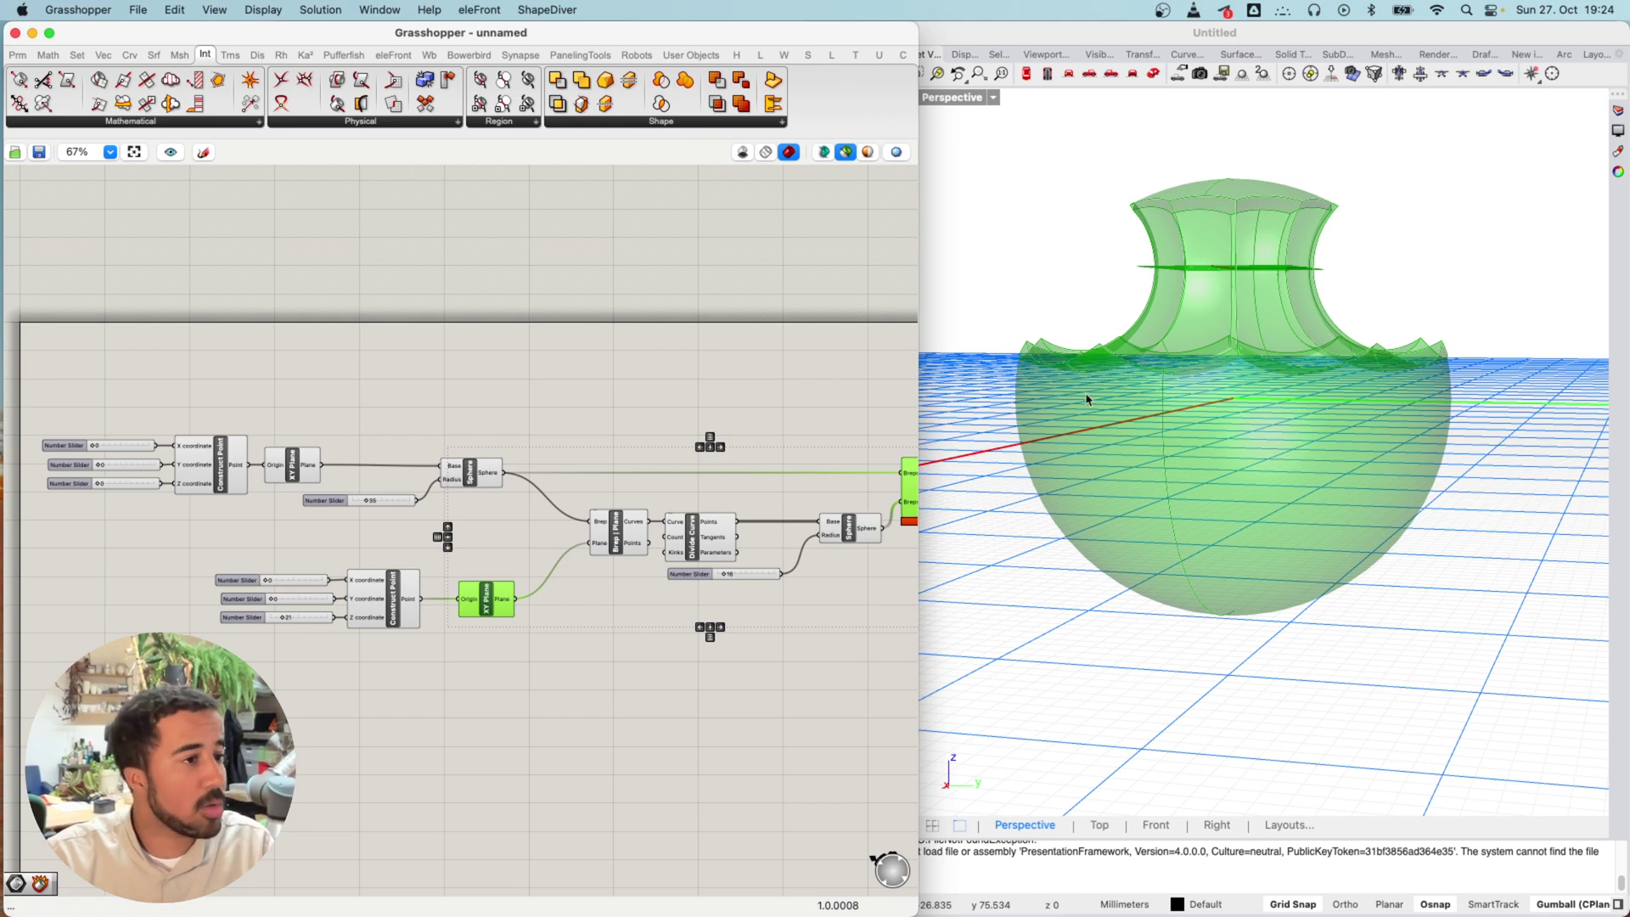
{"action": "mouse_move", "coordinate": [1109, 362]}
{"action": "right_mouse_down"}
{"action": "mouse_move", "coordinate": [1201, 346]}
{"action": "mouse_move", "coordinate": [1103, 363]}
{"action": "right_mouse_up"}
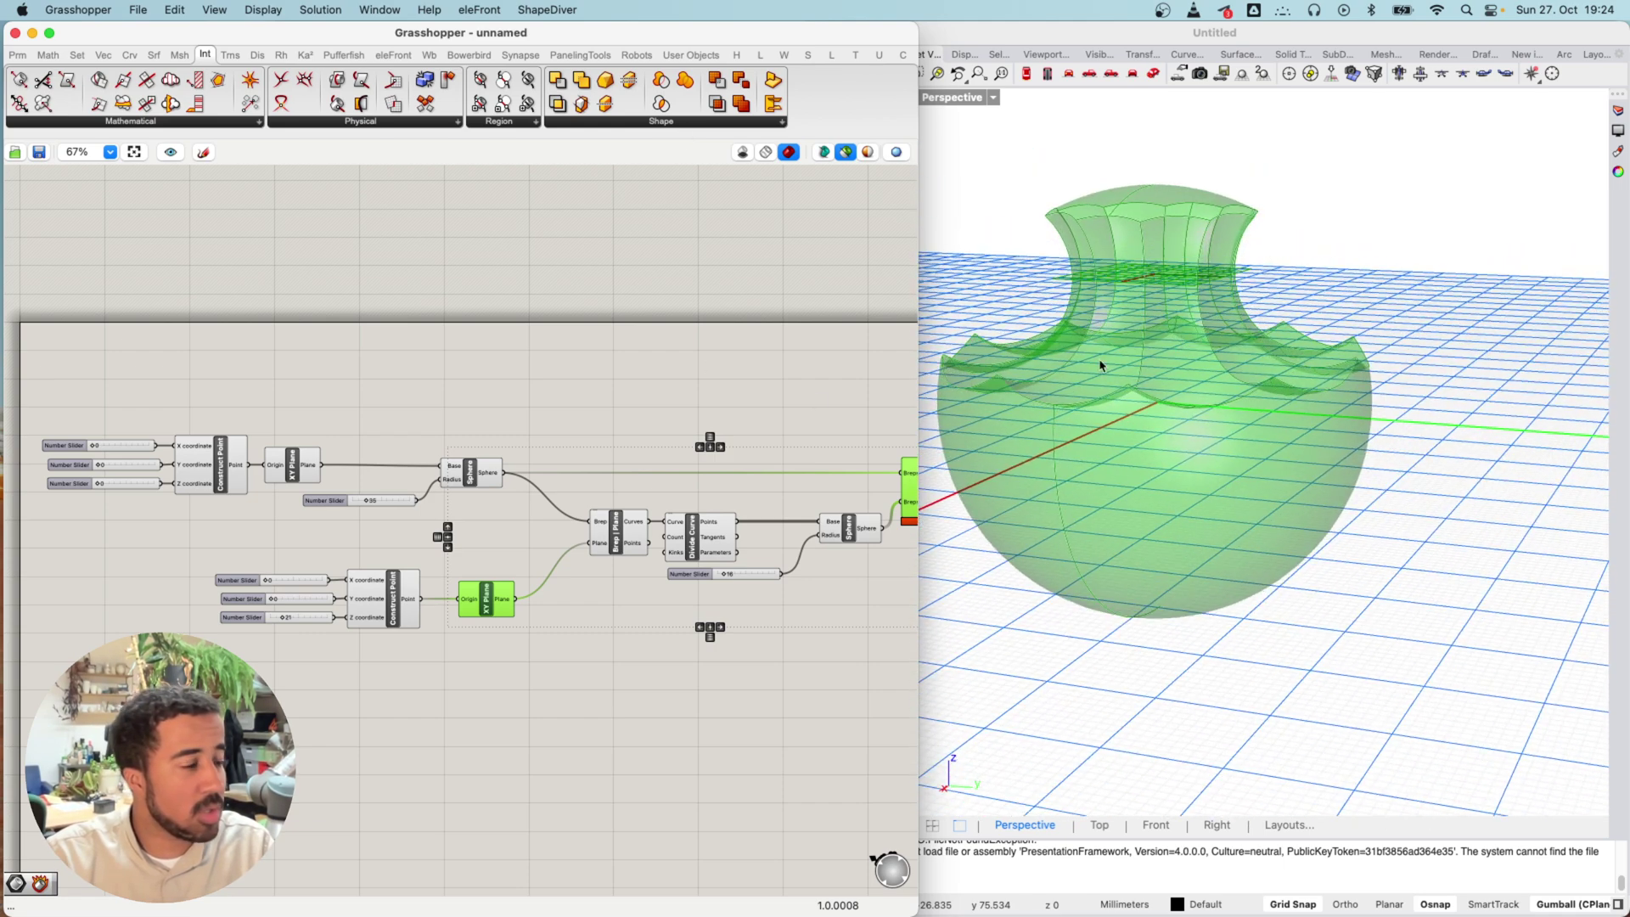
Preview the large Sphere together with its section curve and the XY Plane that cuts it
{"action": "right_click_drag", "start_coordinate": [786, 399], "coordinate": [648, 393]}
{"action": "left_click", "coordinate": [503, 400]}
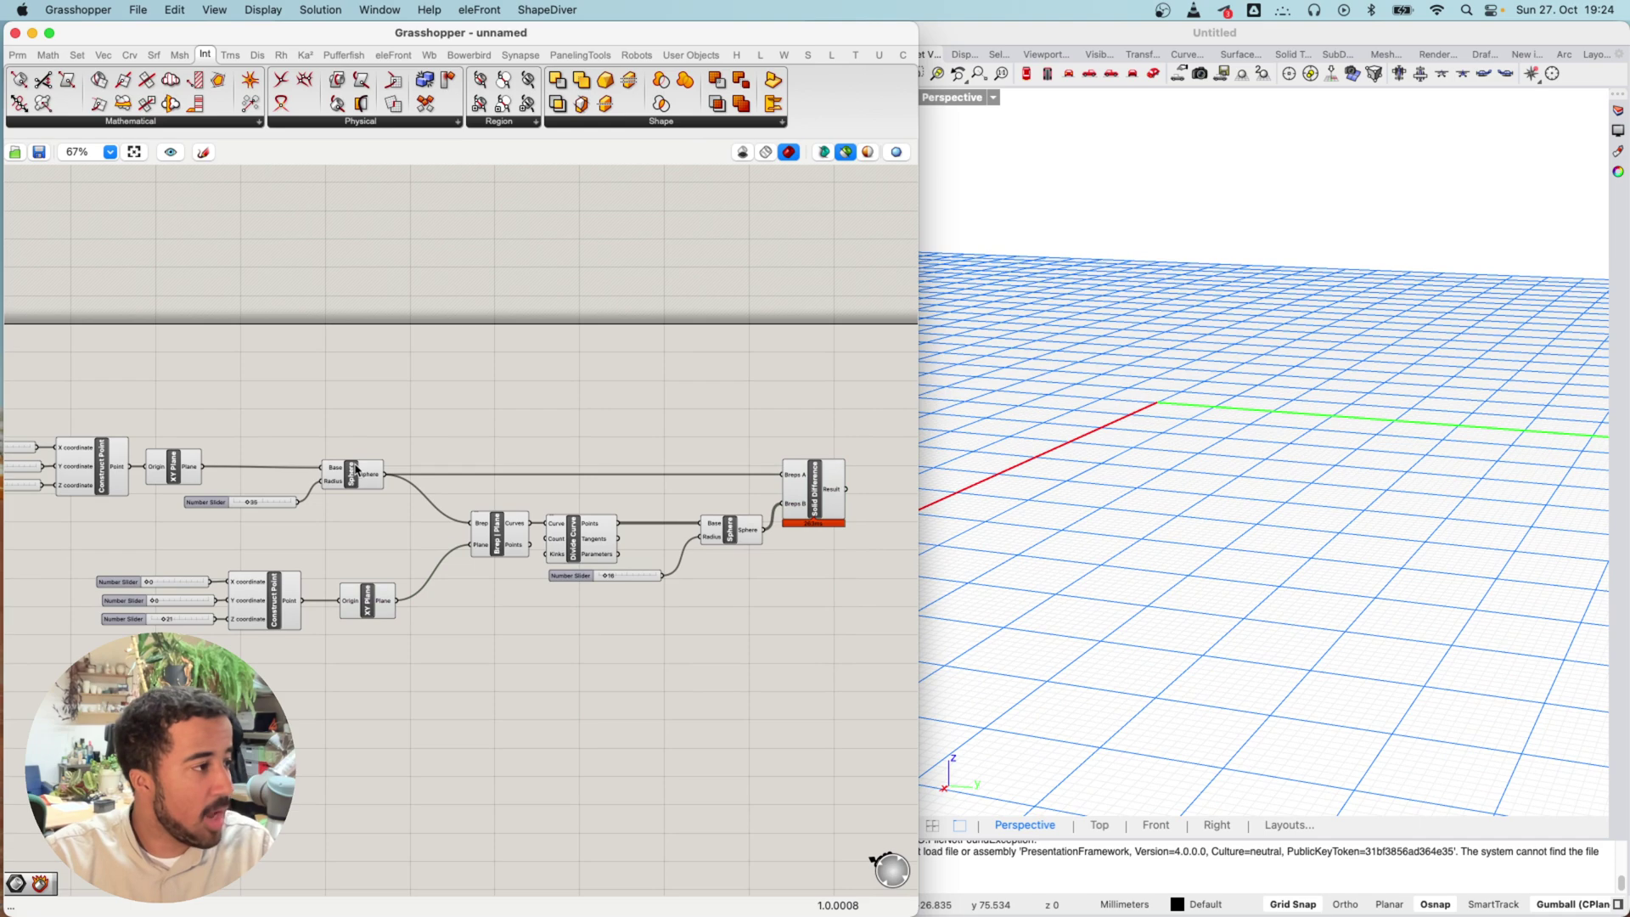
{"action": "left_click", "coordinate": [339, 481]}
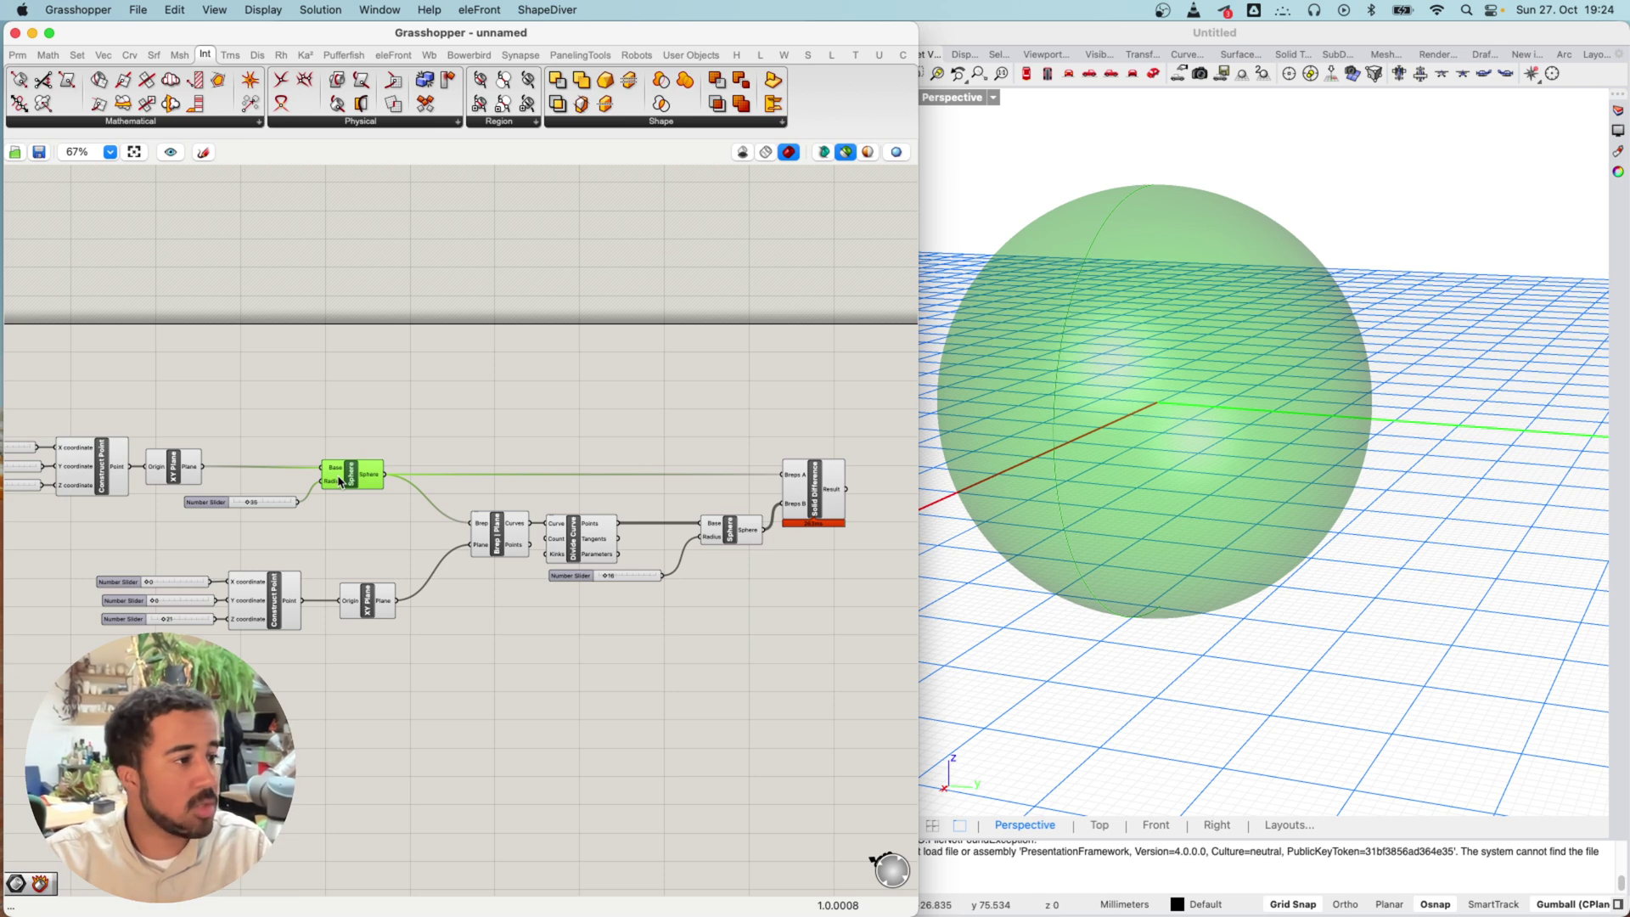
{"action": "mouse_move", "coordinate": [521, 546]}
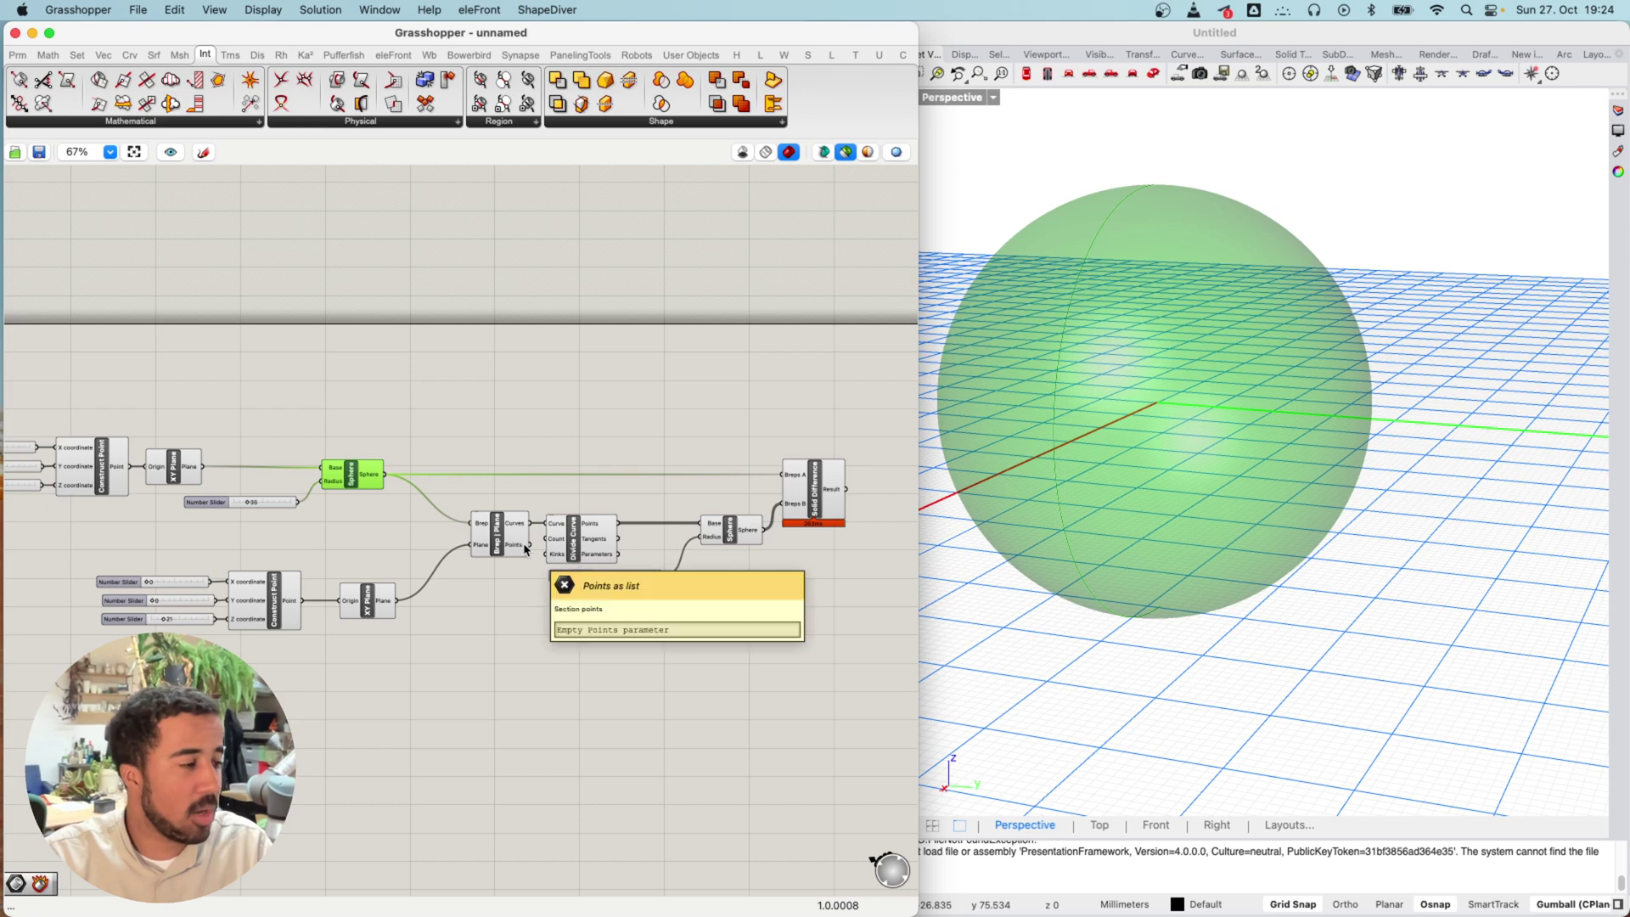
{"action": "left_click", "coordinate": [502, 540], "text": "shift"}
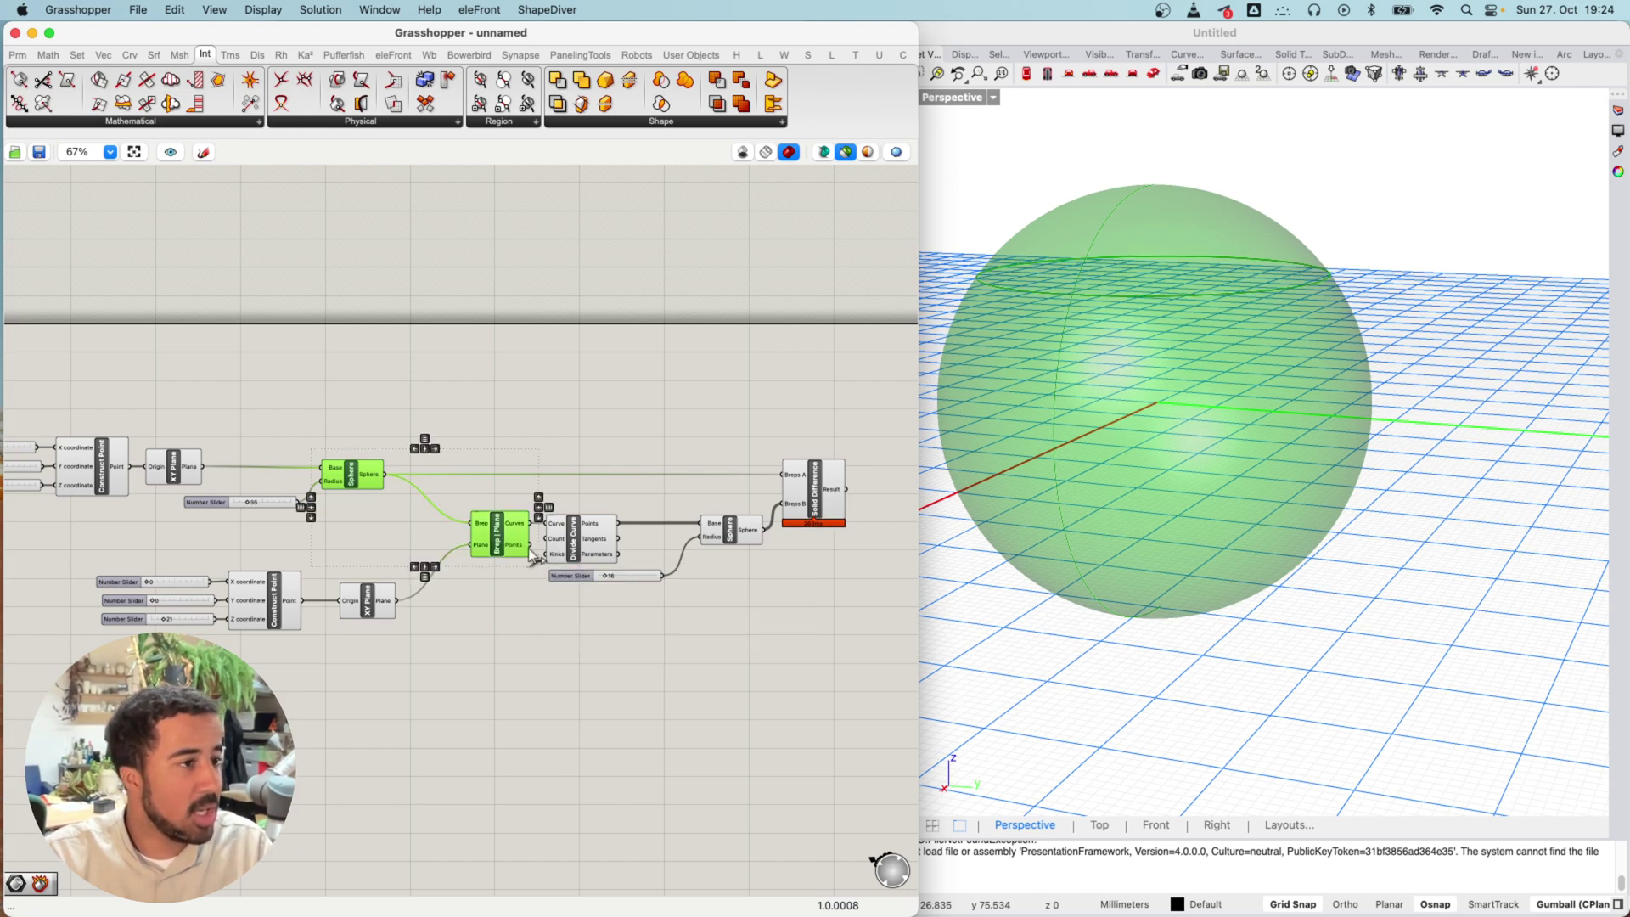
{"action": "right_click_drag", "start_coordinate": [1089, 415], "coordinate": [1122, 383]}
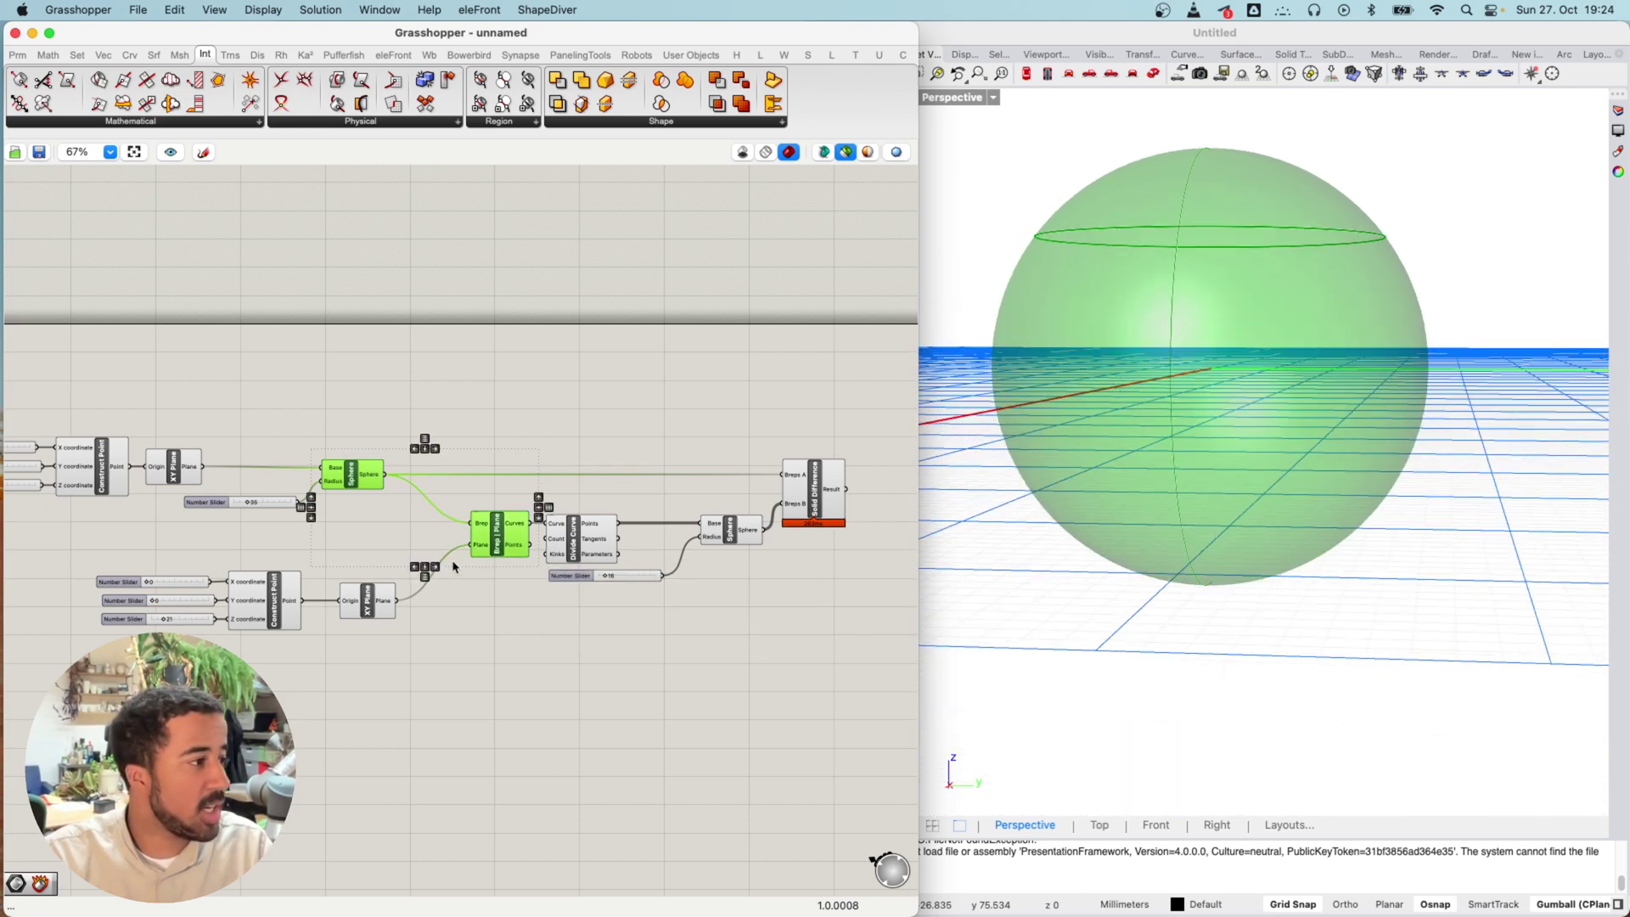
{"action": "left_click", "coordinate": [367, 604], "text": "shift"}
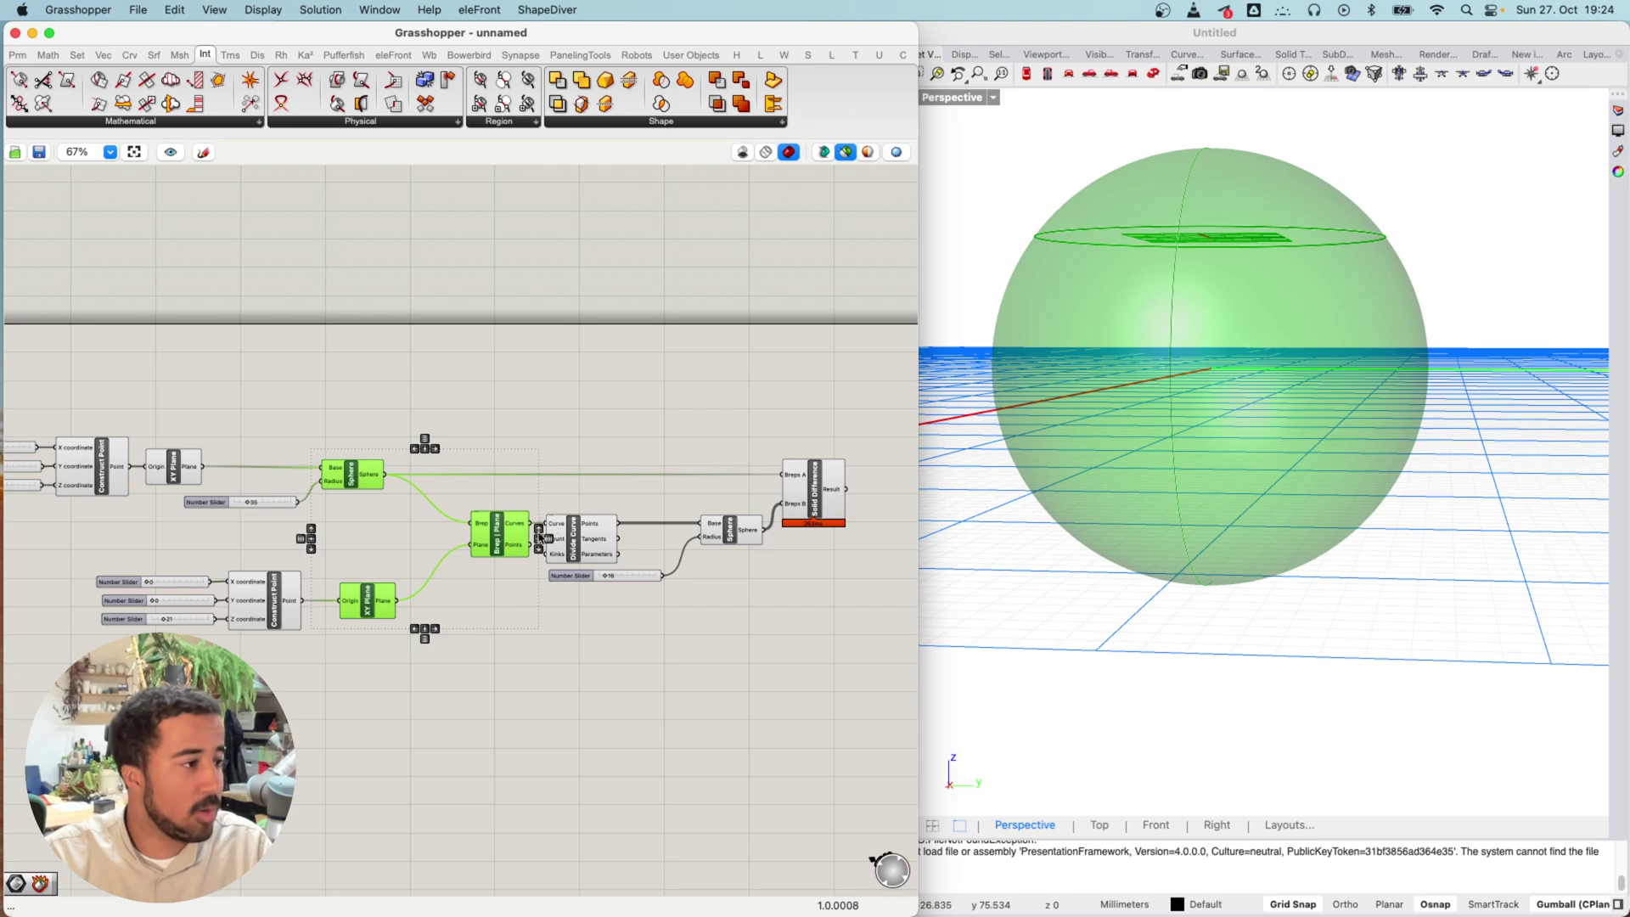
Preview the Divide Curve points and then the small spheres, moving the small-spheres component slightly closer to Divide Curve
{"action": "left_click", "coordinate": [599, 535]}
{"action": "right_click_drag", "start_coordinate": [1098, 382], "coordinate": [1289, 342]}
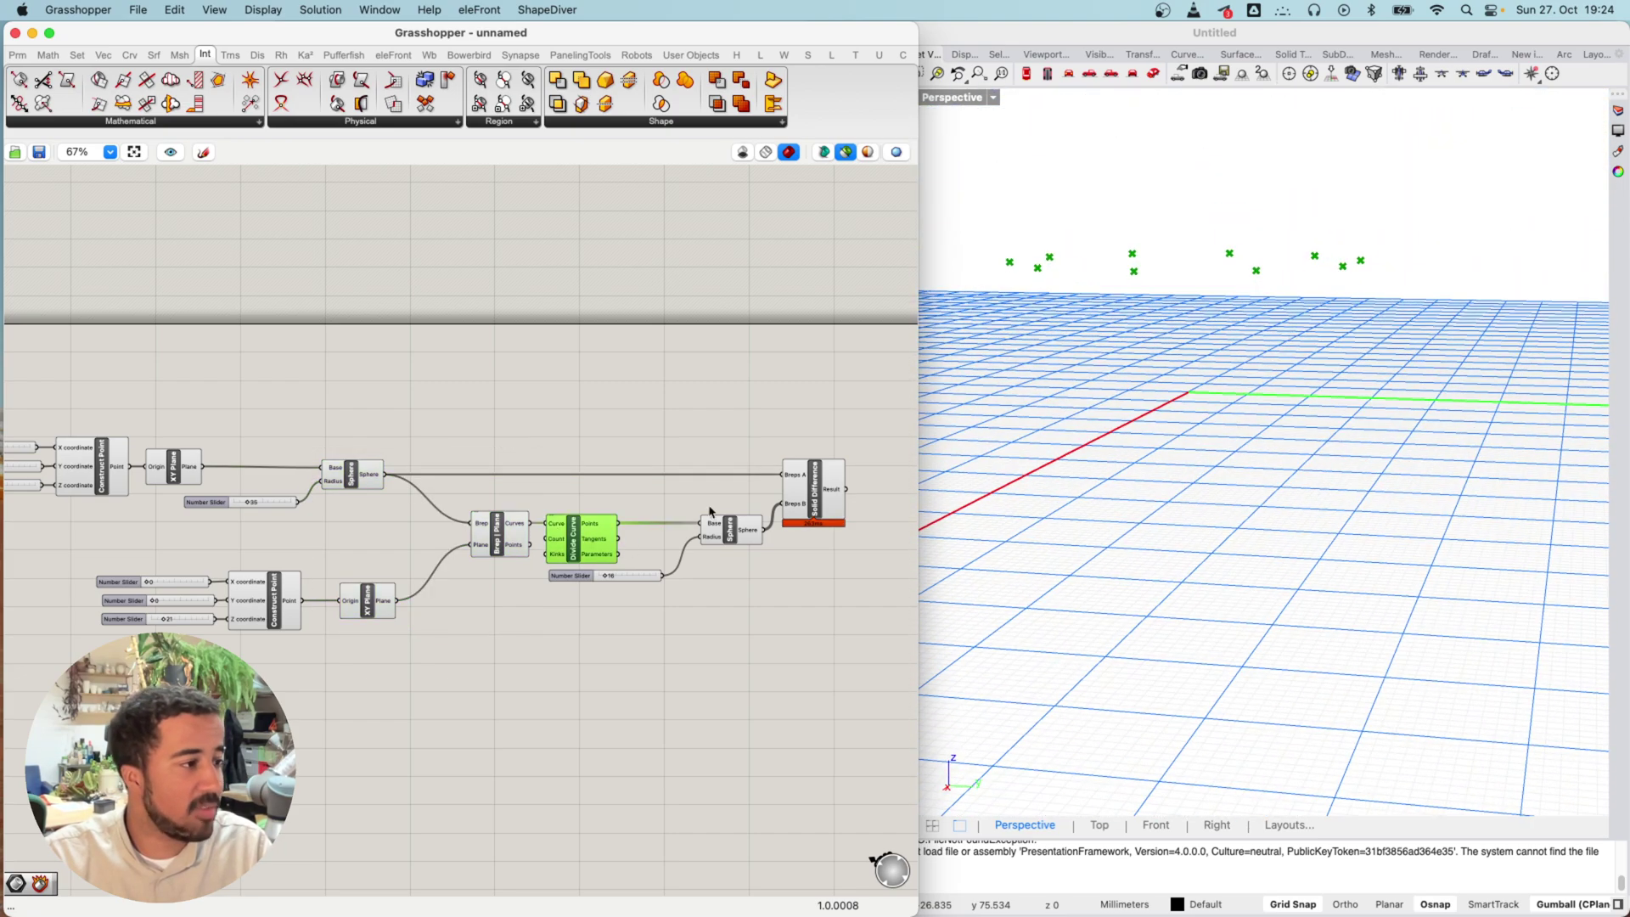
{"action": "scroll", "coordinate": [705, 509], "scroll_direction": "up", "scroll_amount": 5}
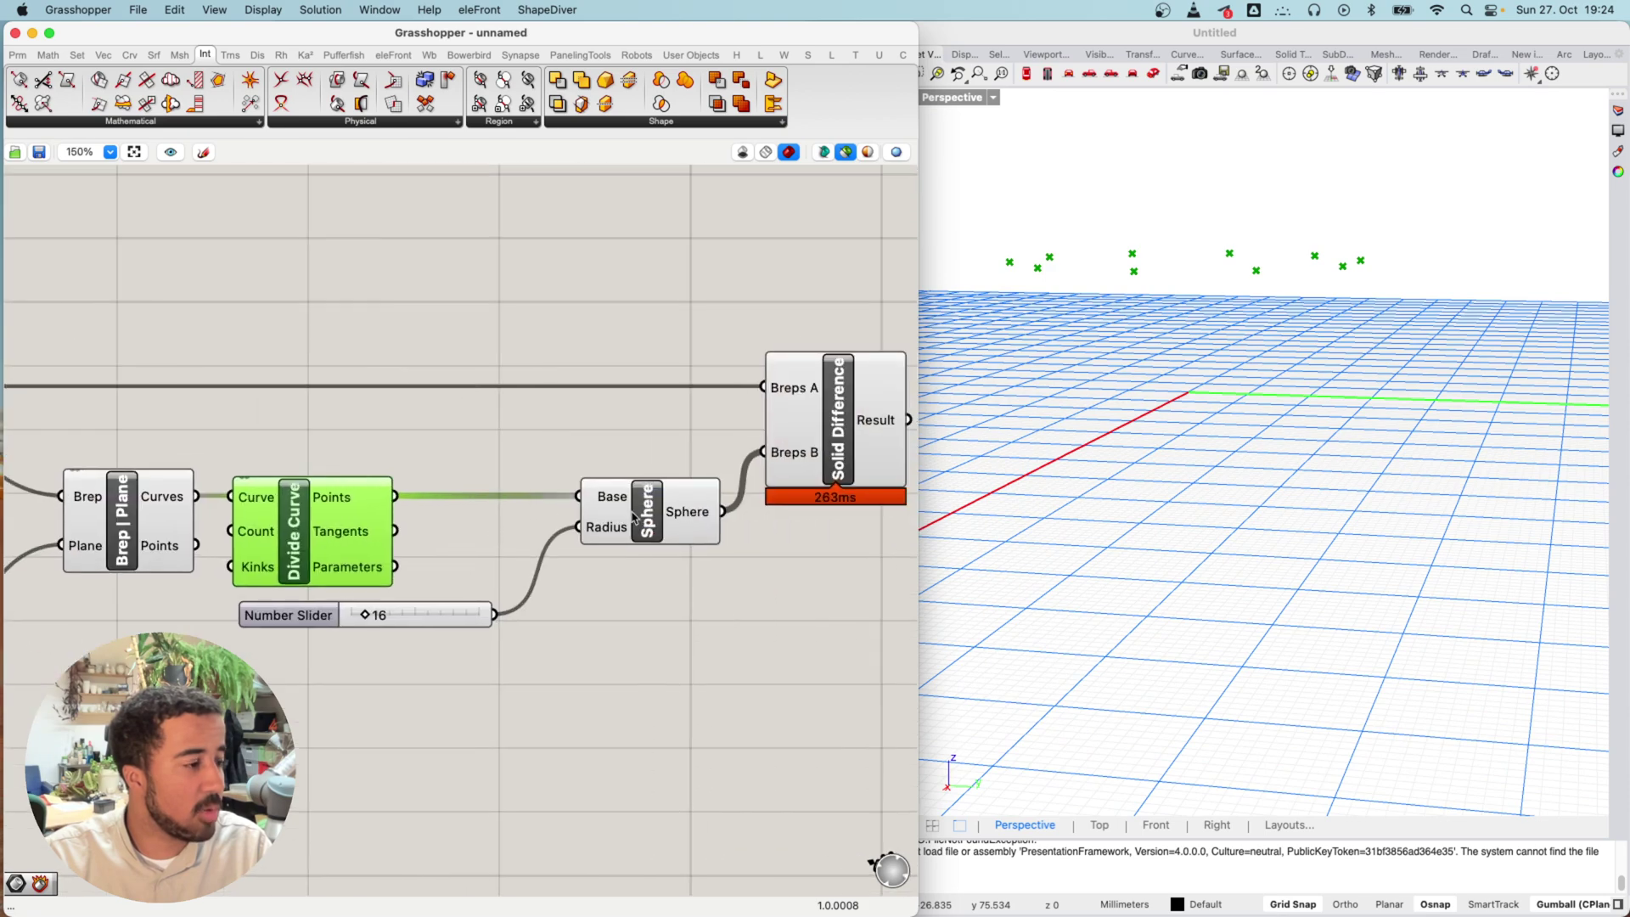
{"action": "left_click", "coordinate": [635, 515]}
{"action": "left_click_drag", "start_coordinate": [635, 515], "coordinate": [607, 514]}
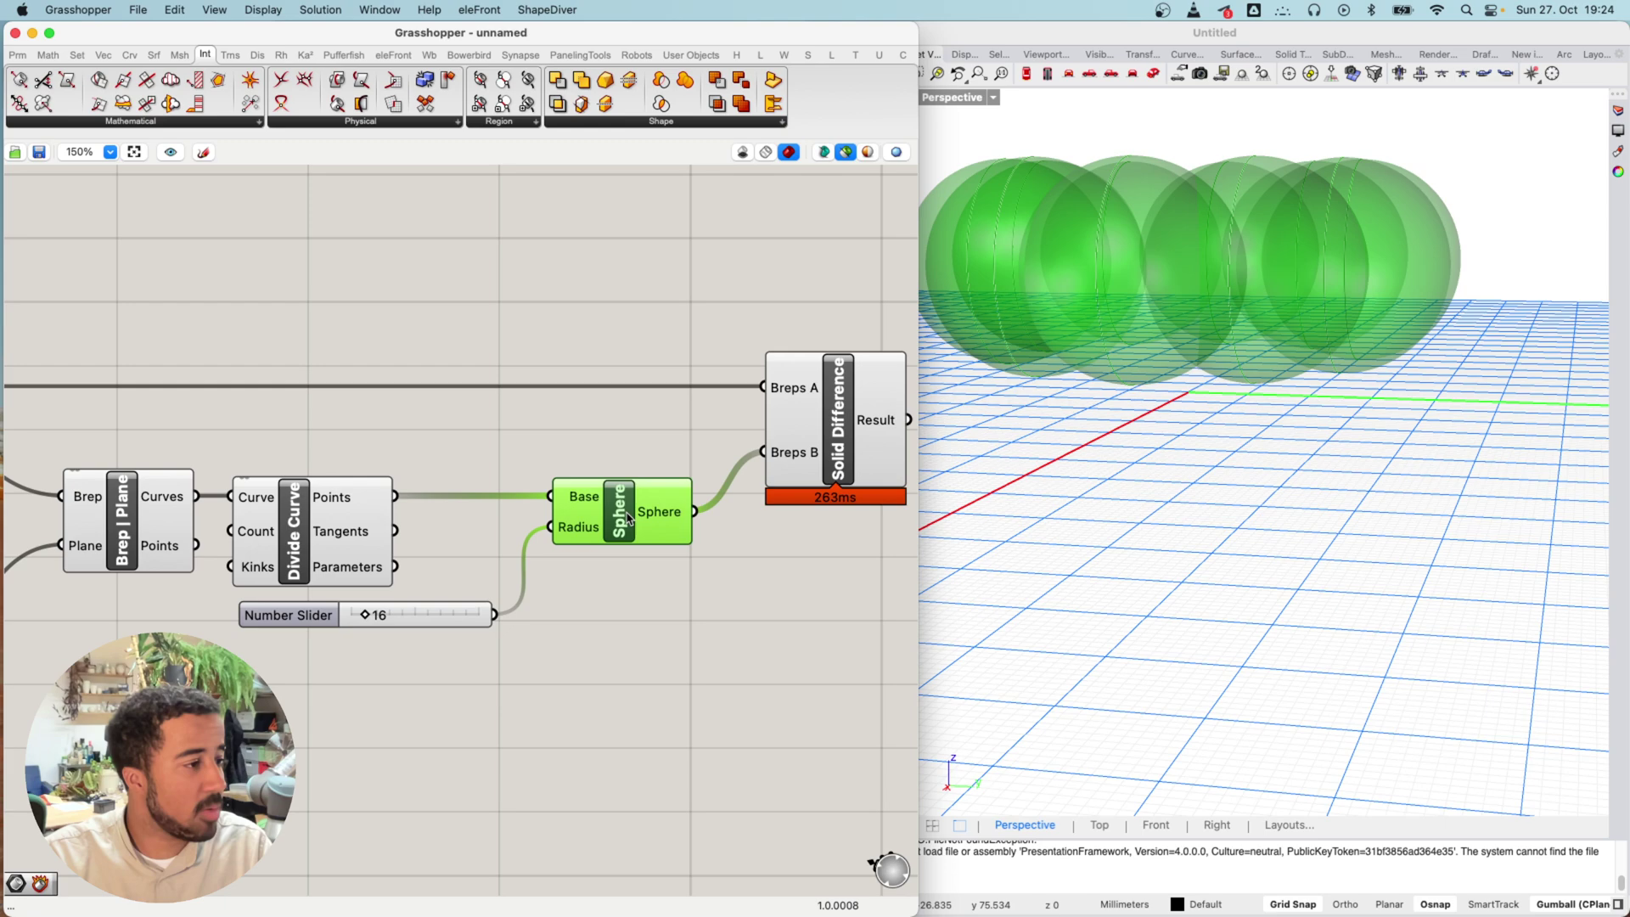
{"action": "scroll", "coordinate": [991, 426], "scroll_direction": "down", "scroll_amount": 4}
{"action": "right_click_drag", "start_coordinate": [1040, 401], "coordinate": [1078, 428]}
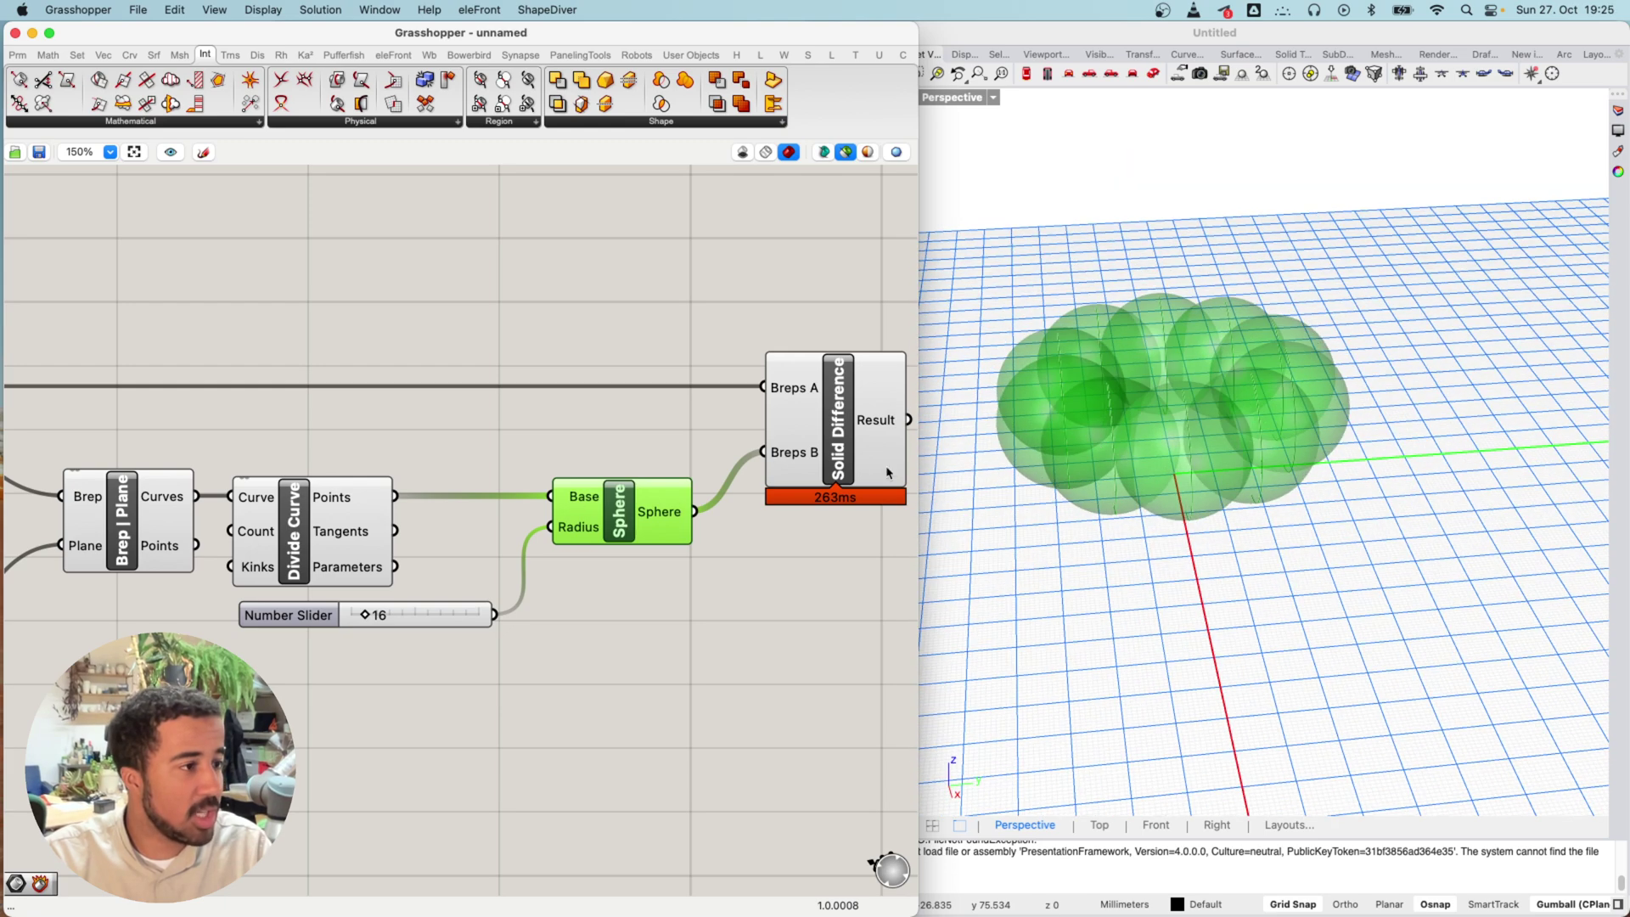
Preview the Solid Difference and set the small spheres' radius to 8
{"action": "left_click", "coordinate": [836, 429]}
{"action": "right_click_drag", "start_coordinate": [1189, 509], "coordinate": [1259, 491]}
{"action": "right_click_drag", "start_coordinate": [357, 599], "coordinate": [503, 609]}
{"action": "left_click_drag", "start_coordinate": [510, 625], "coordinate": [502, 624]}
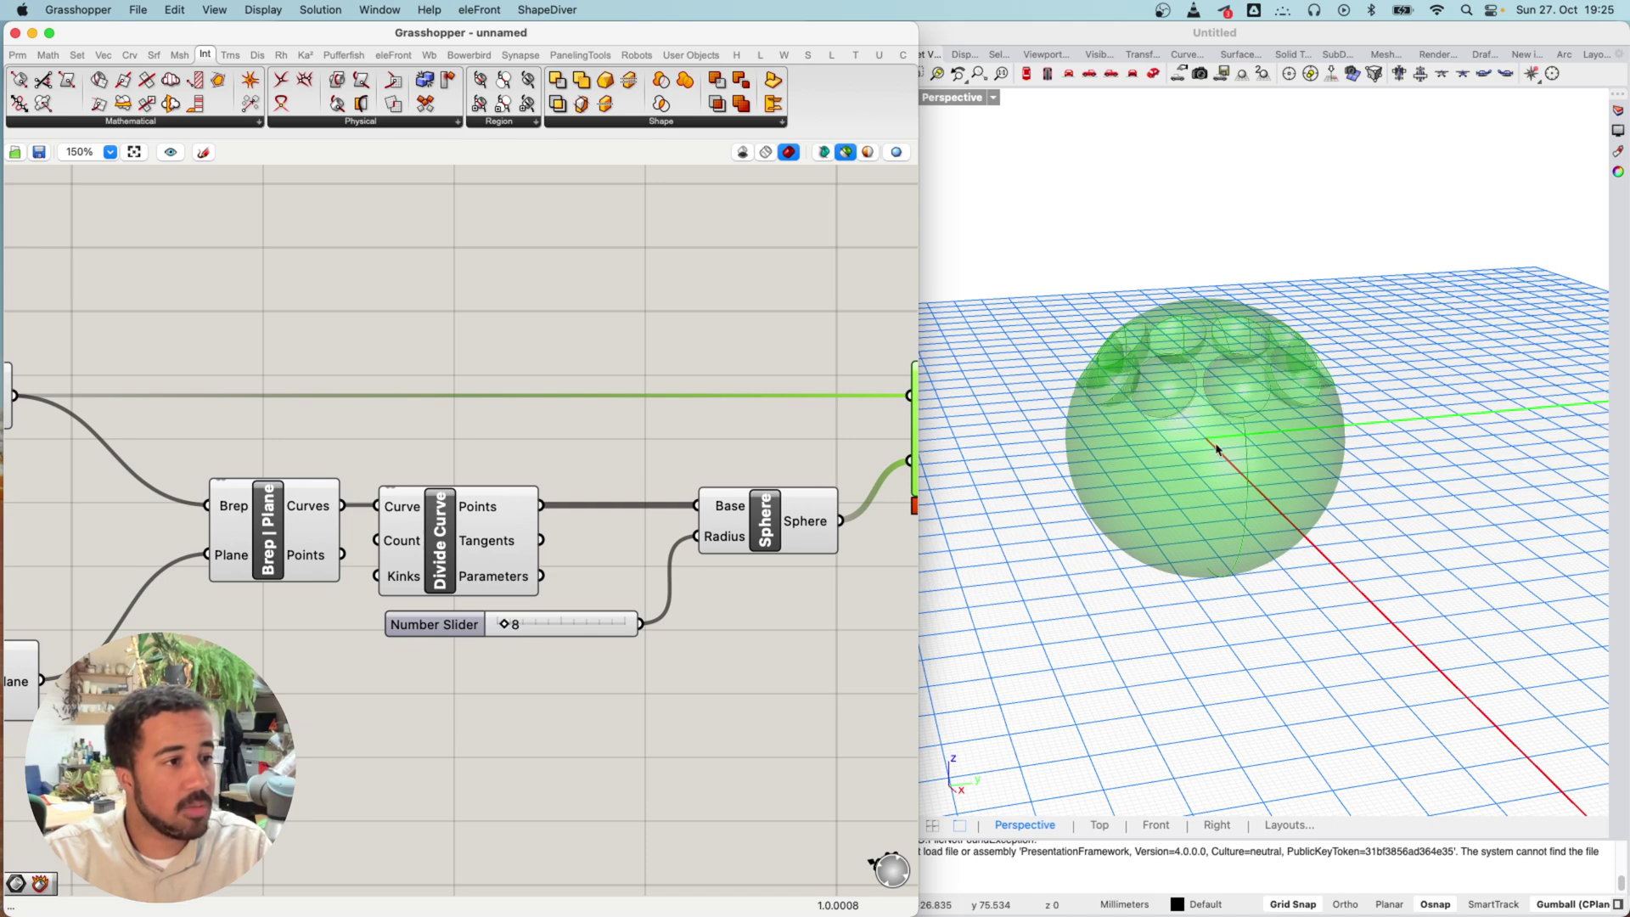
{"action": "right_click_drag", "start_coordinate": [1363, 421], "coordinate": [1335, 471]}
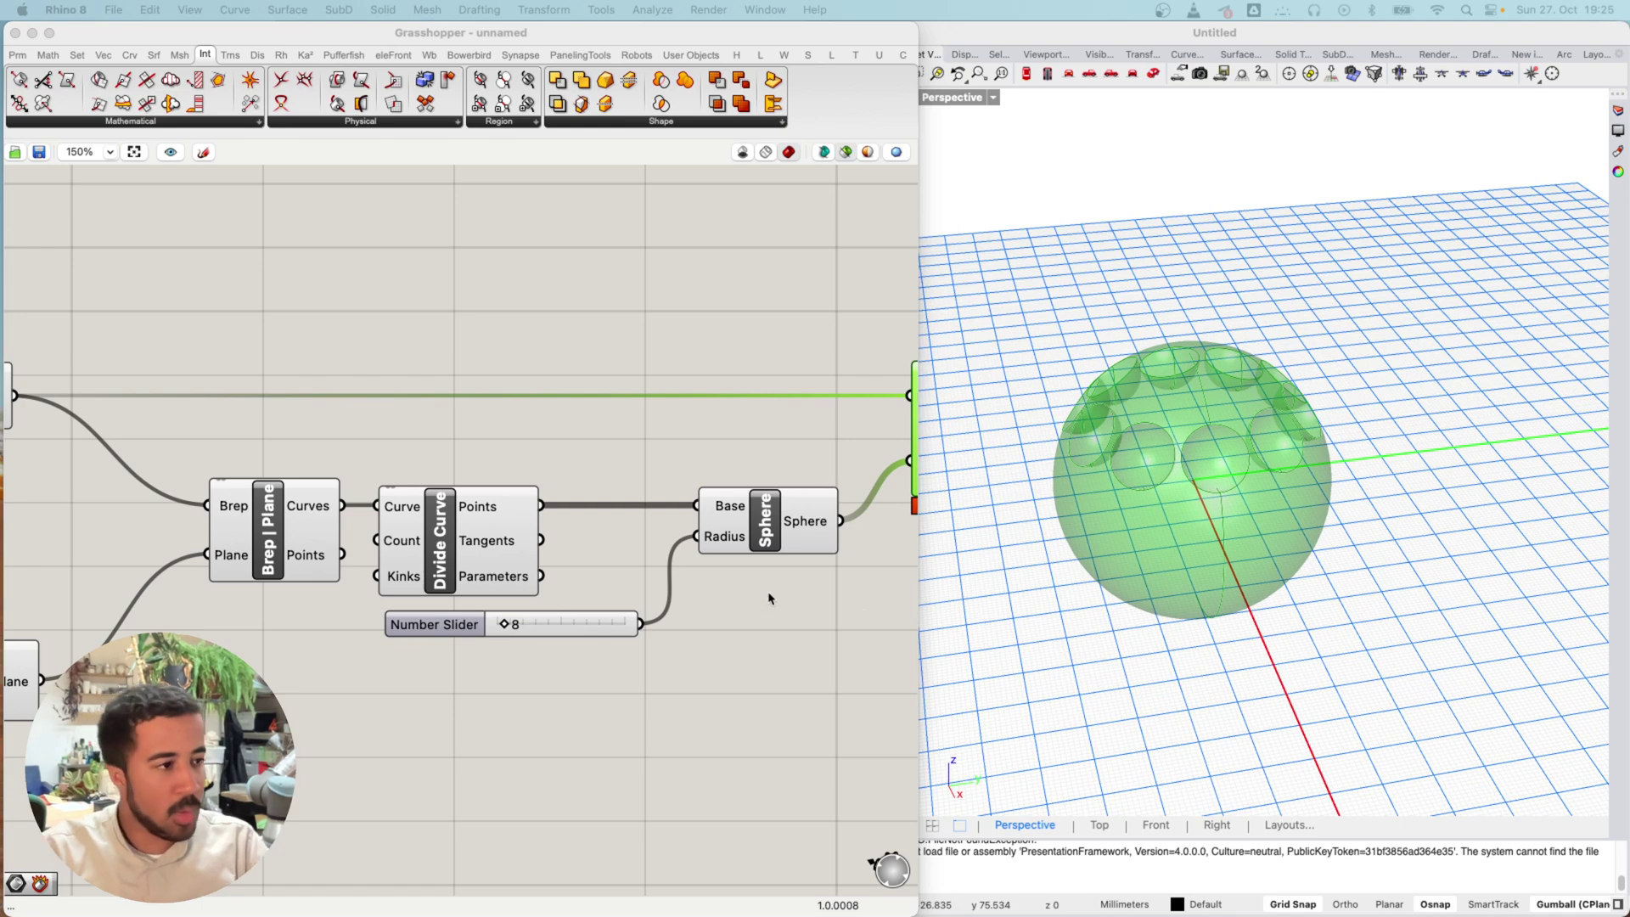
Examine the Solid Difference component's brep inputs and its computation time up close, then preview its result
{"action": "right_click_drag", "start_coordinate": [721, 429], "coordinate": [507, 393]}
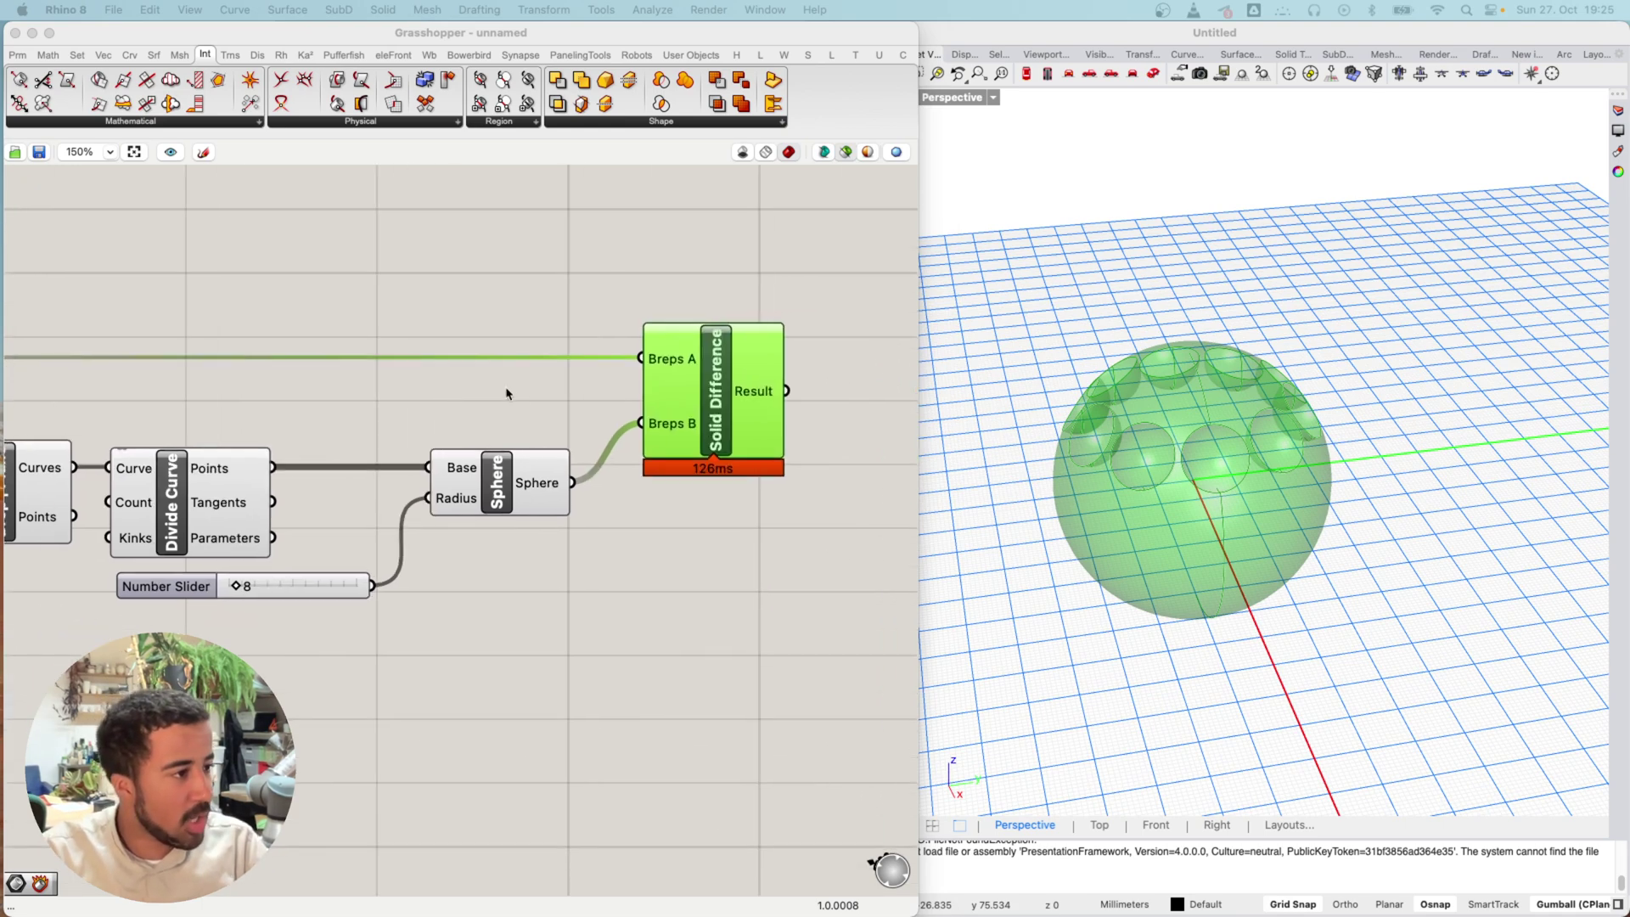
{"action": "left_click", "coordinate": [515, 325]}
{"action": "mouse_move", "coordinate": [697, 365]}
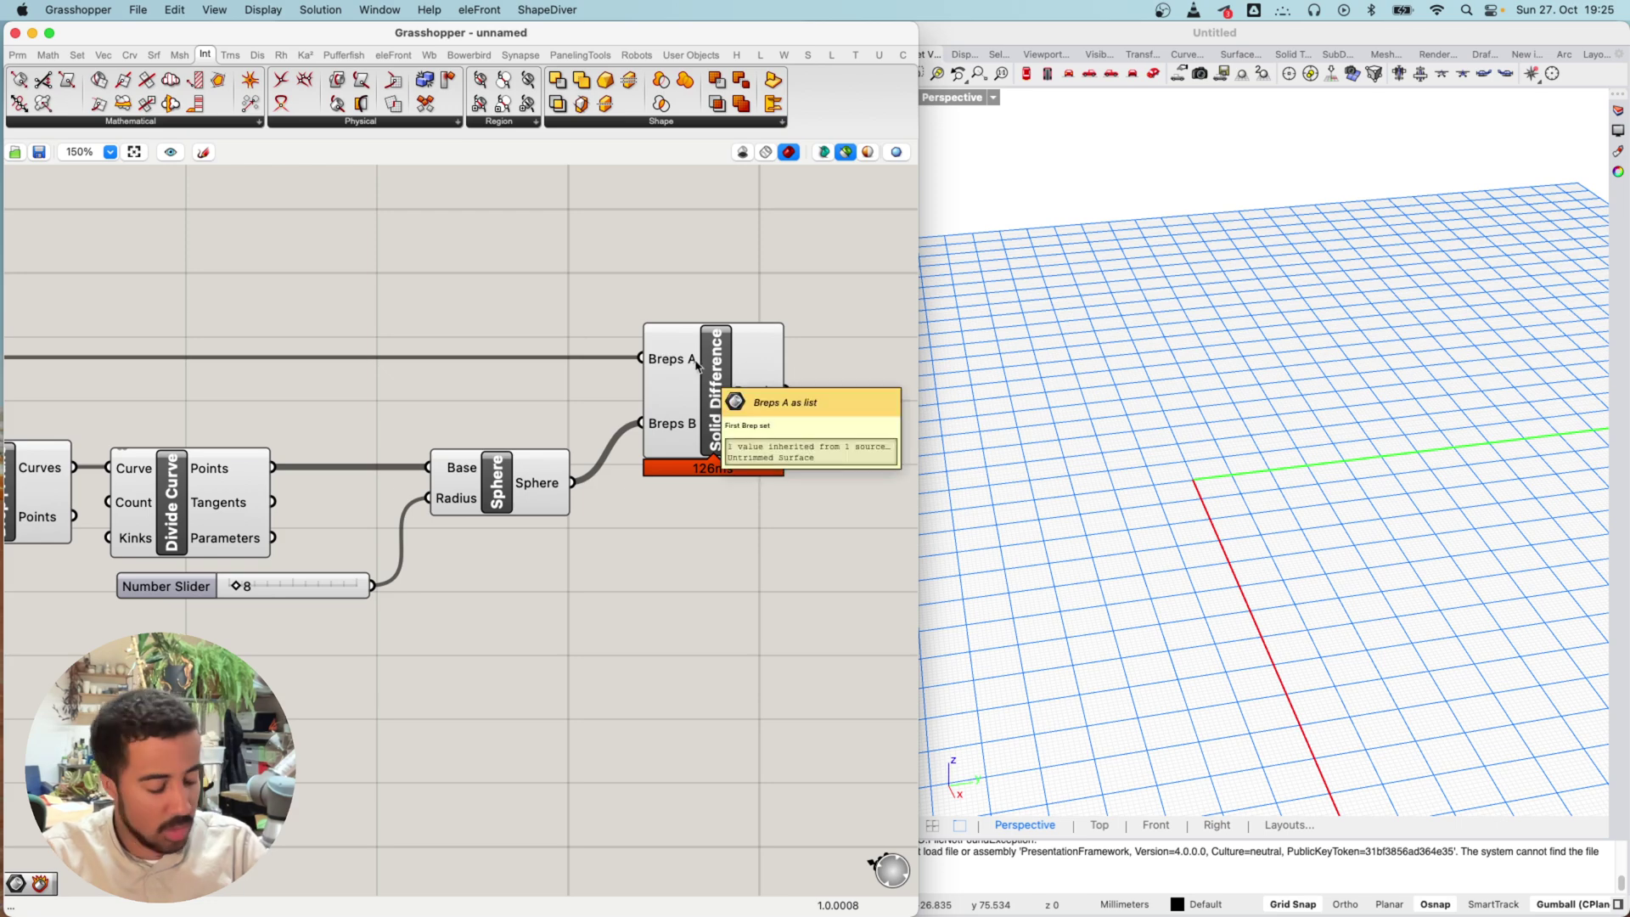
{"action": "right_click_drag", "start_coordinate": [437, 296], "coordinate": [319, 309]}
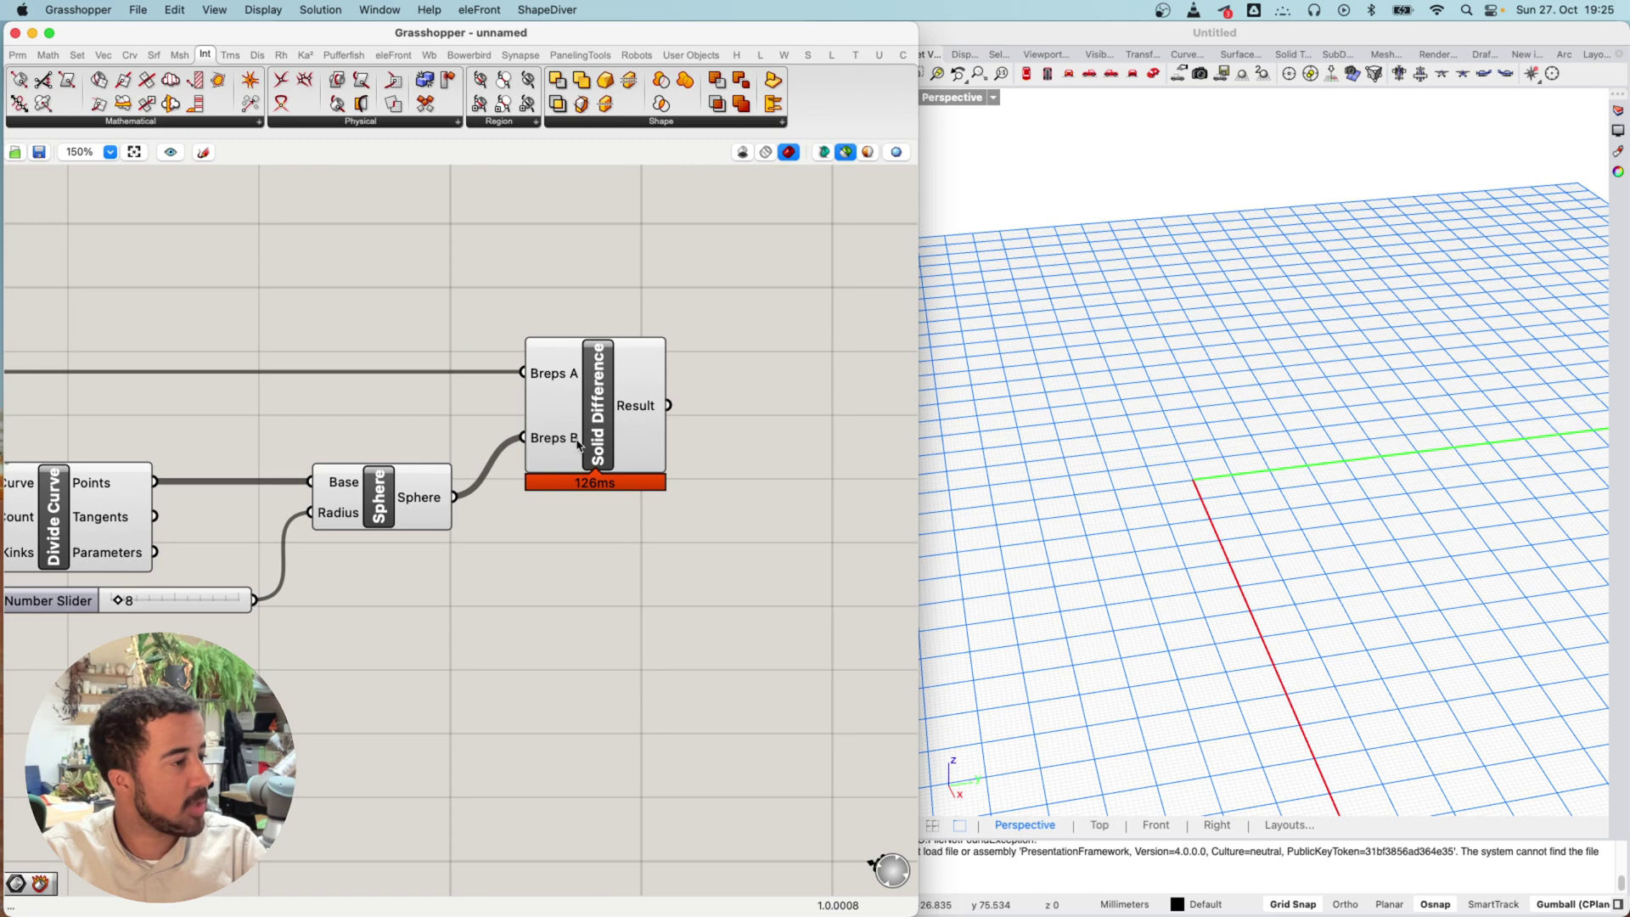
{"action": "scroll", "coordinate": [577, 442], "scroll_direction": "up", "scroll_amount": 2}
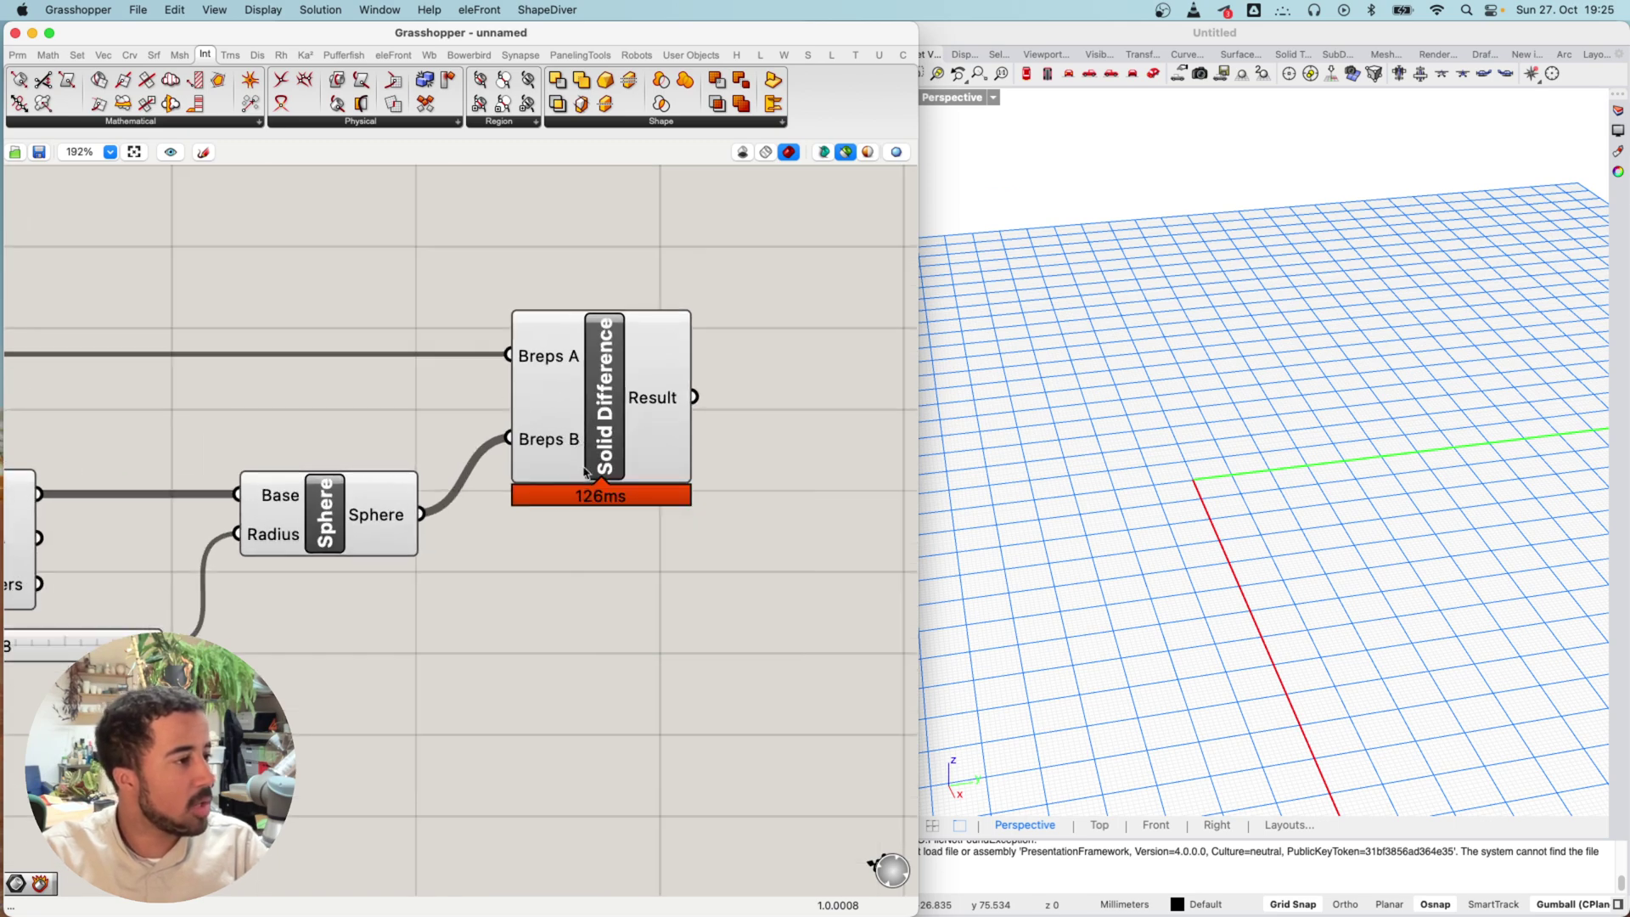
{"action": "scroll", "coordinate": [598, 408], "scroll_direction": "up", "scroll_amount": 2}
{"action": "left_click", "coordinate": [576, 412]}
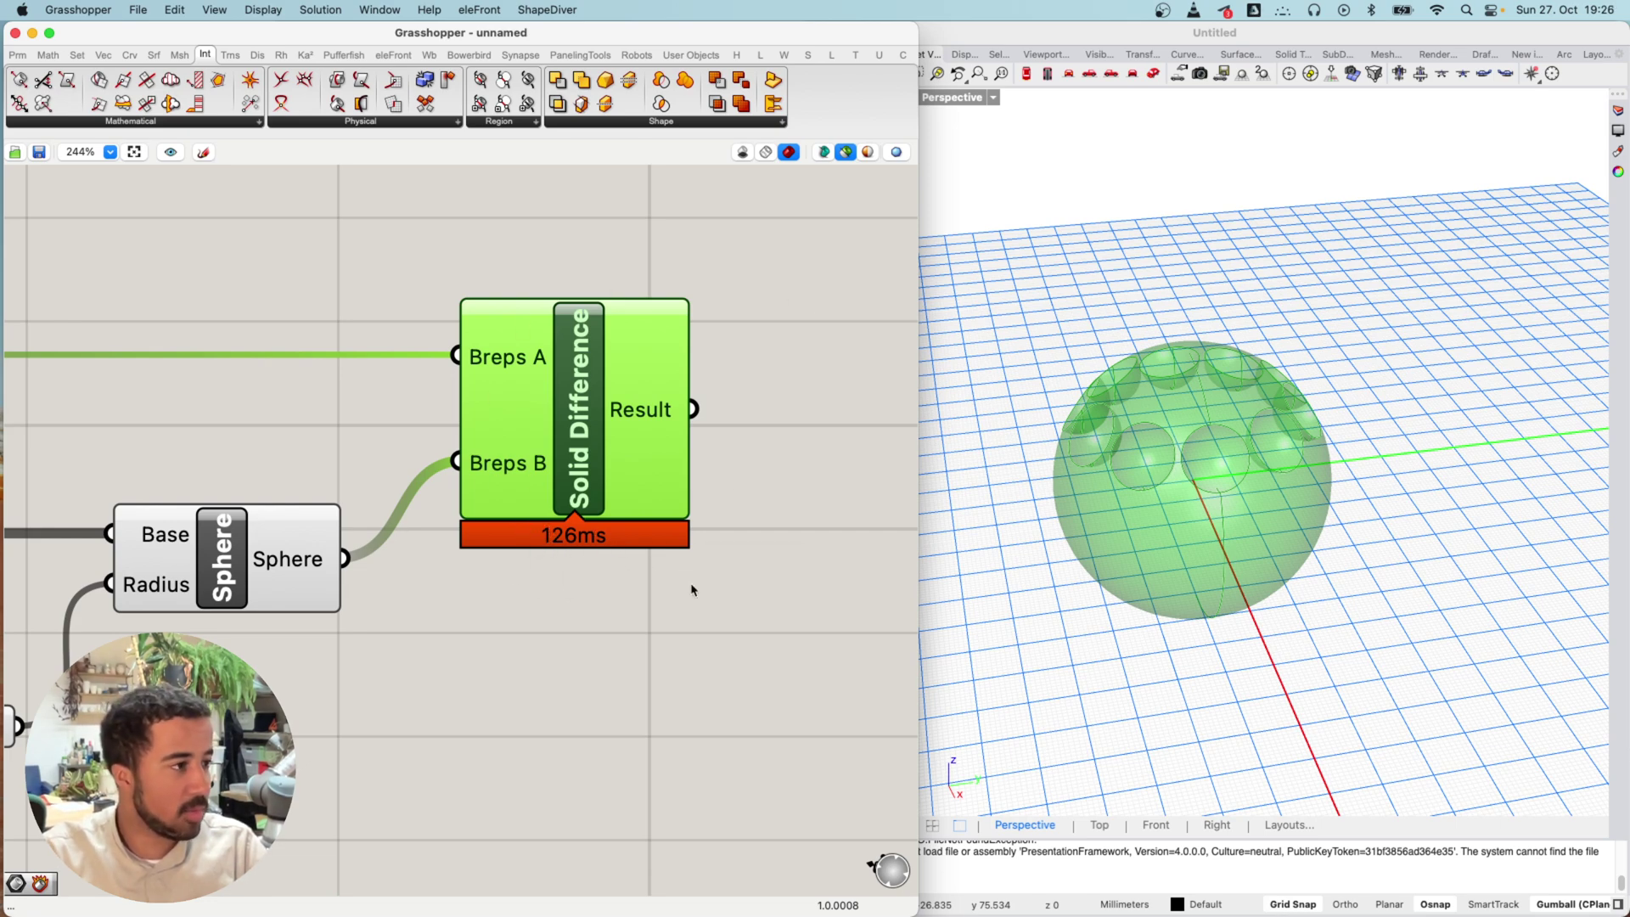
Add a number slider with the value 100 and connect it to the Count input of Divide Curve
{"action": "scroll", "coordinate": [604, 518], "scroll_direction": "down", "scroll_amount": 1}
{"action": "scroll", "coordinate": [172, 490], "scroll_direction": "down", "scroll_amount": 3}
{"action": "right_click_drag", "start_coordinate": [172, 489], "coordinate": [773, 521]}
{"action": "right_click_drag", "start_coordinate": [323, 524], "coordinate": [440, 511]}
{"action": "scroll", "coordinate": [440, 510], "scroll_direction": "right", "scroll_amount": 10}
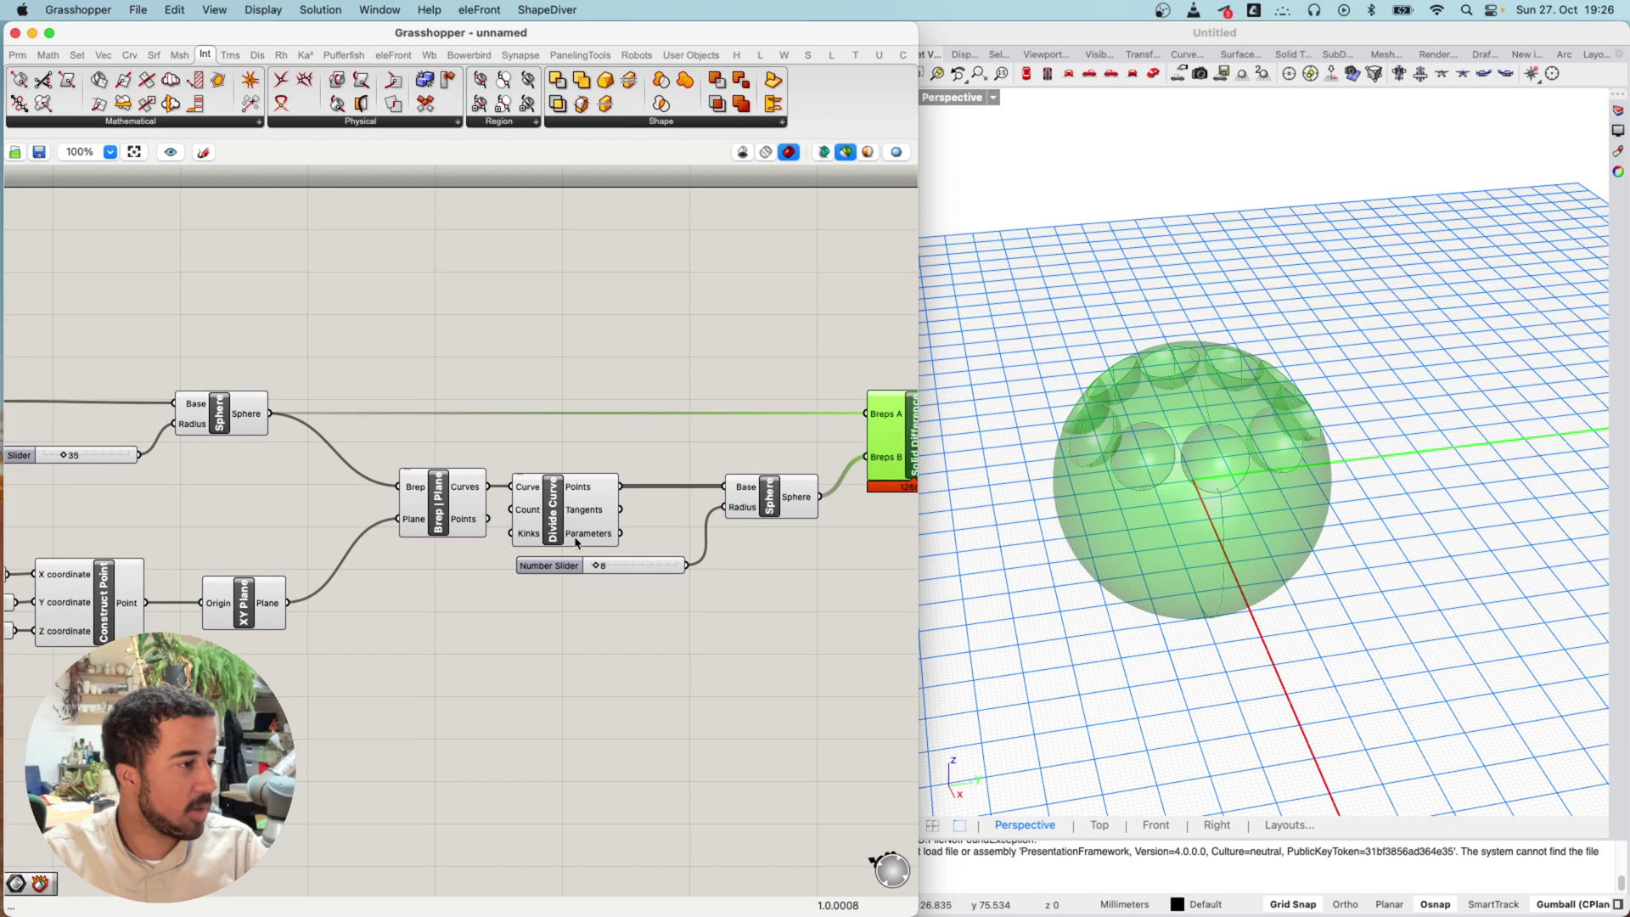
{"action": "left_click", "coordinate": [512, 504]}
{"action": "double_click", "coordinate": [365, 561]}
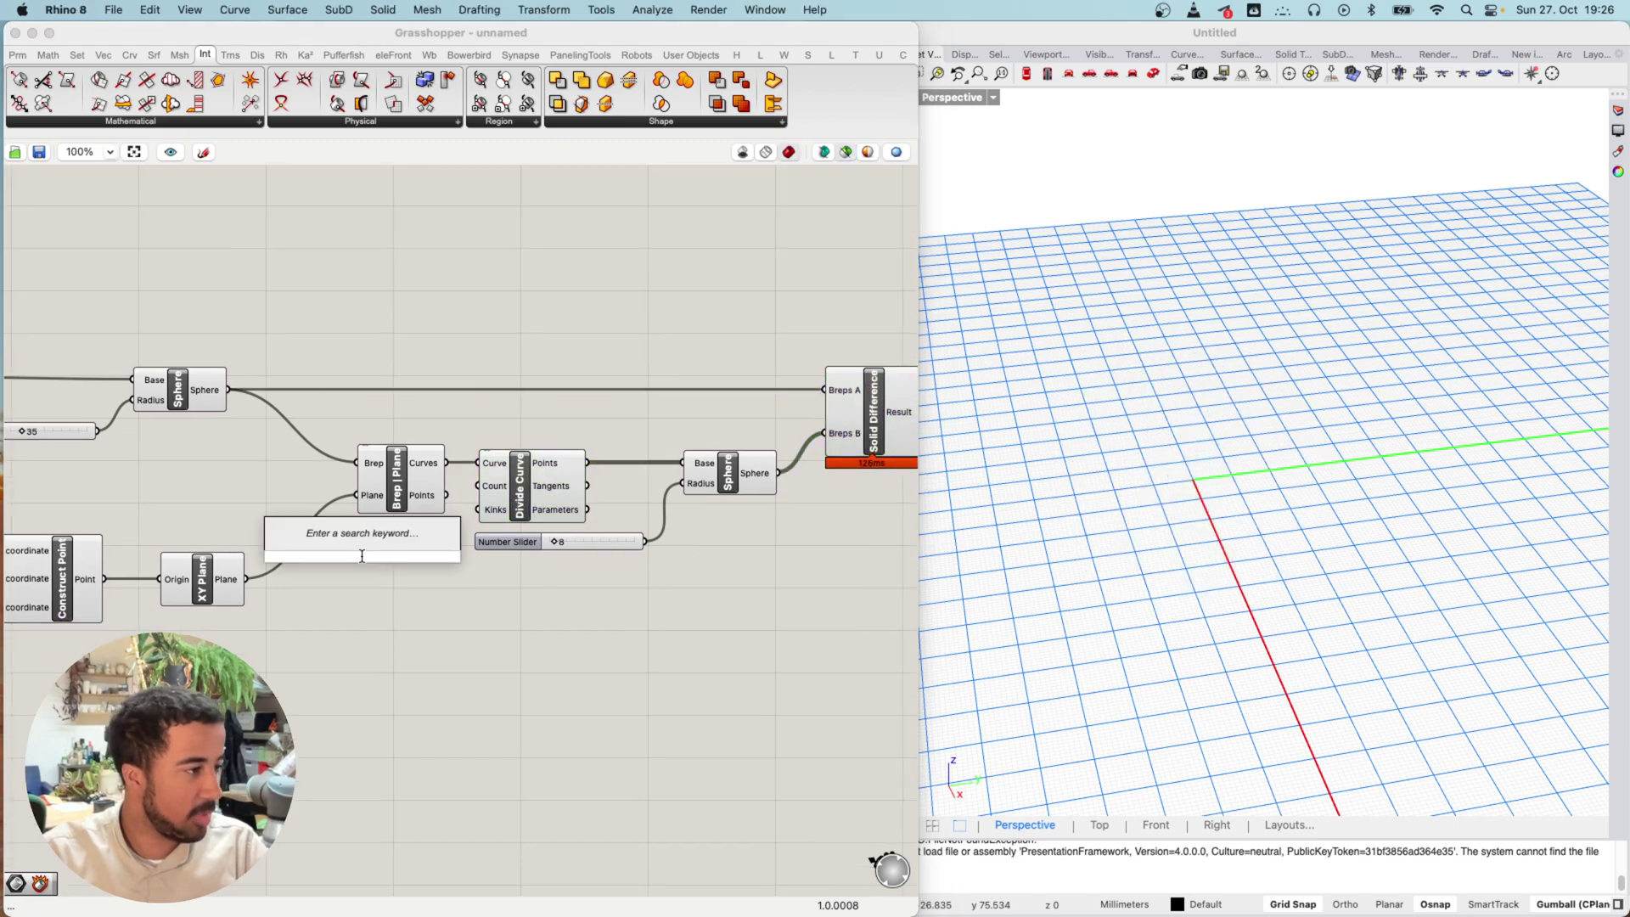
{"action": "type", "text": "100"}
{"action": "key", "text": "Return"}
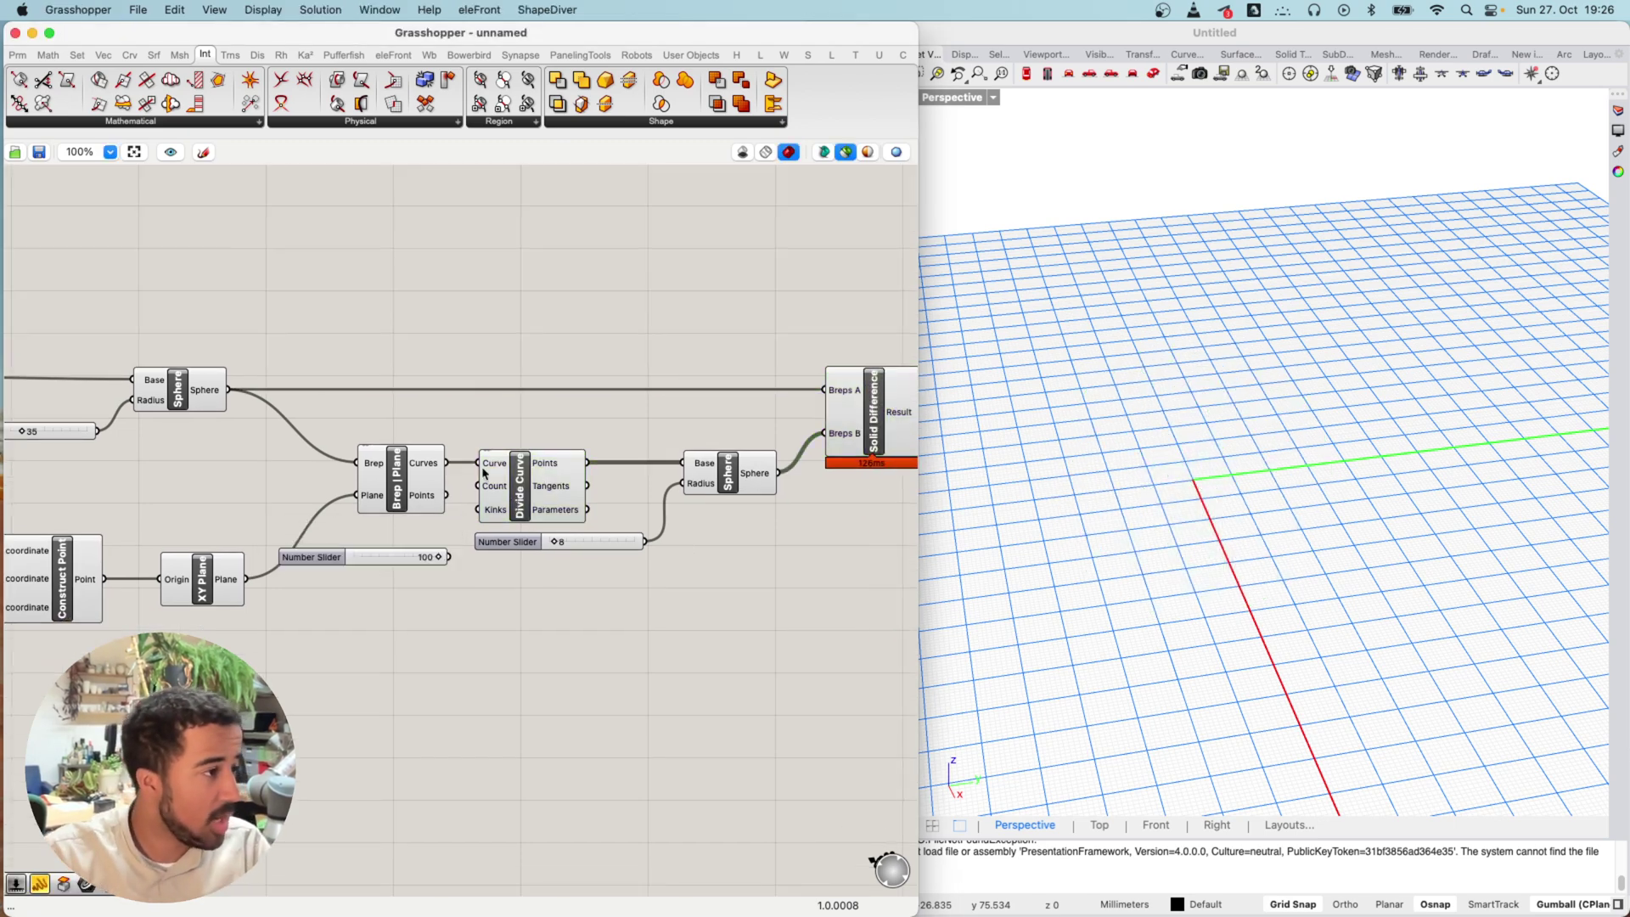
{"action": "scroll", "coordinate": [484, 473], "scroll_direction": "up", "scroll_amount": 8}
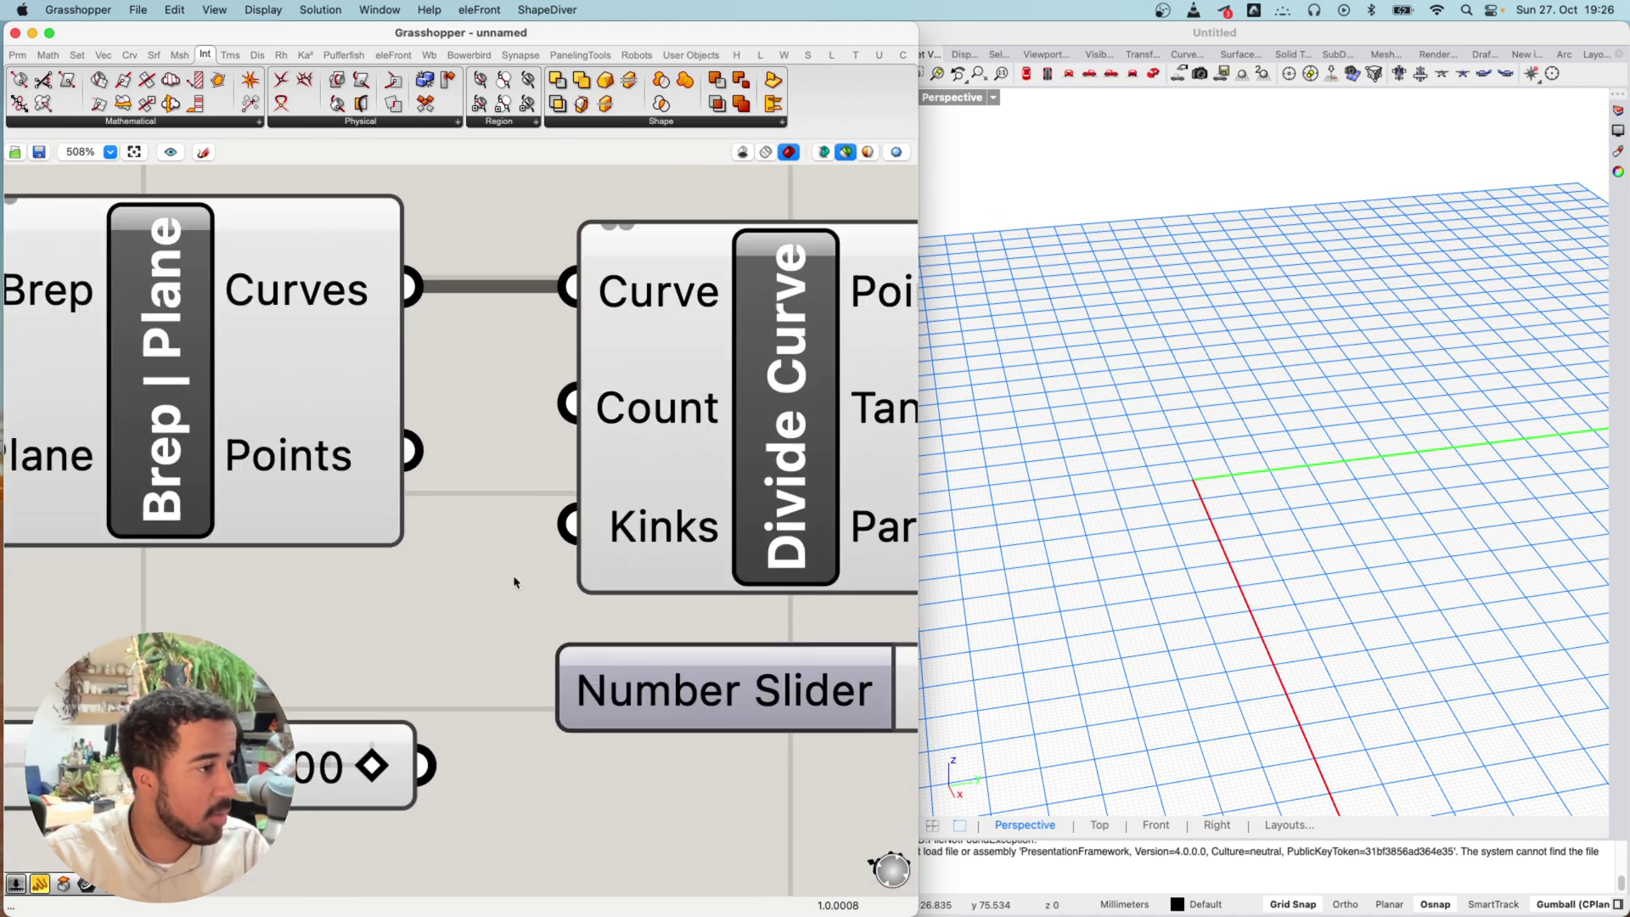
{"action": "left_click_drag", "start_coordinate": [429, 767], "coordinate": [534, 441]}
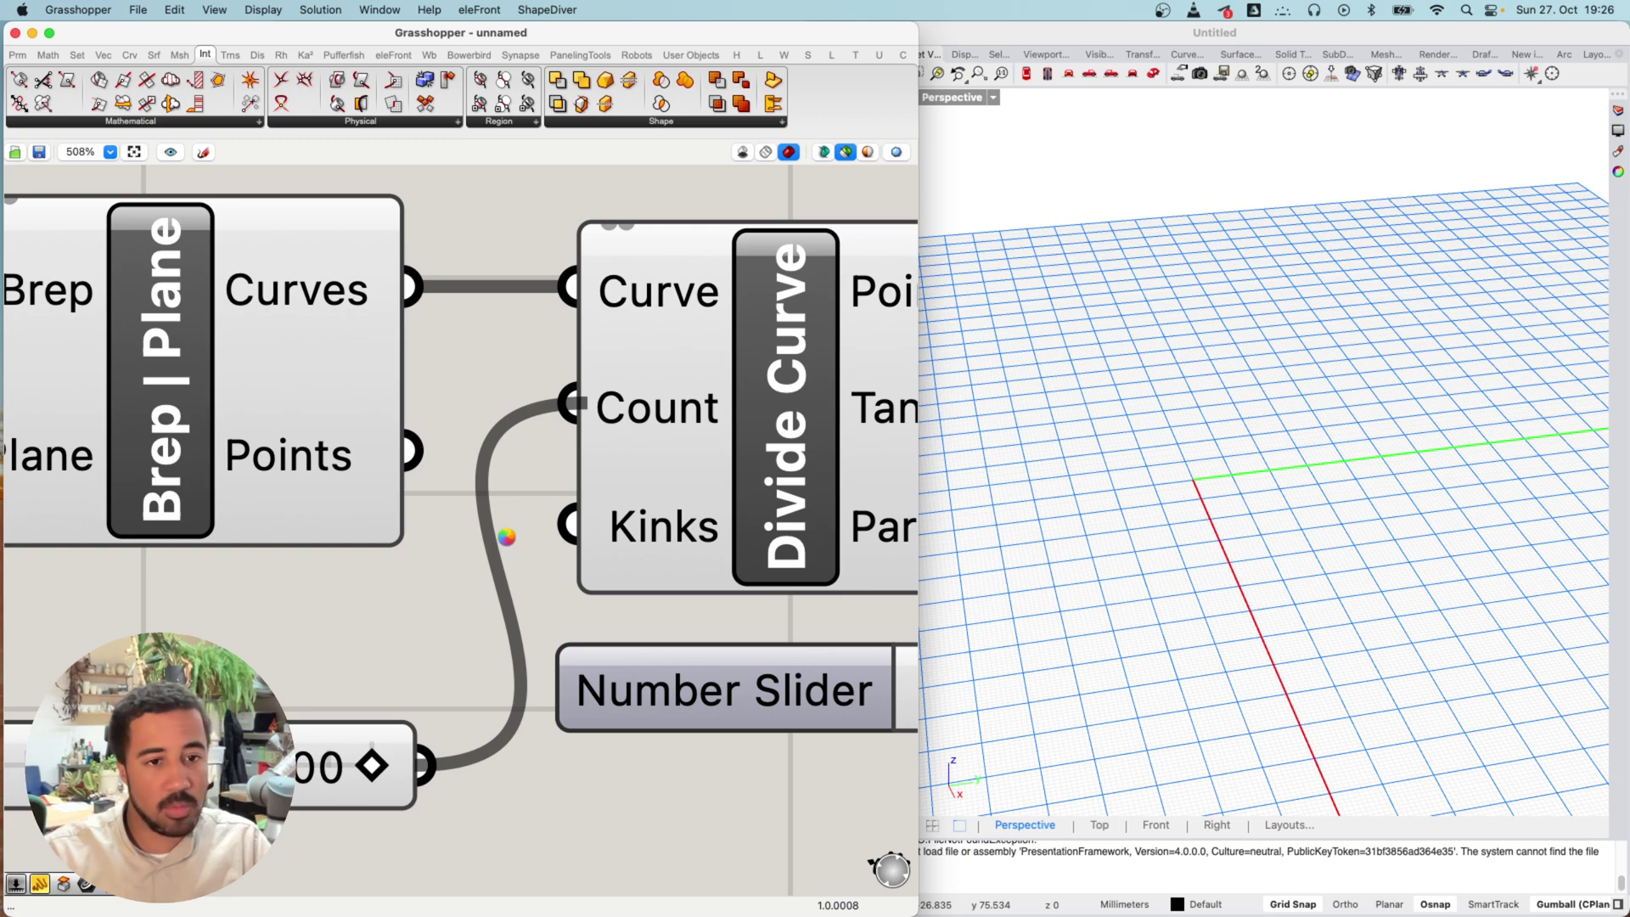
Check the Solid Difference component's computation time and inspect its recalculated shape from another angle
{"action": "scroll", "coordinate": [507, 536], "scroll_direction": "down", "scroll_amount": 1}
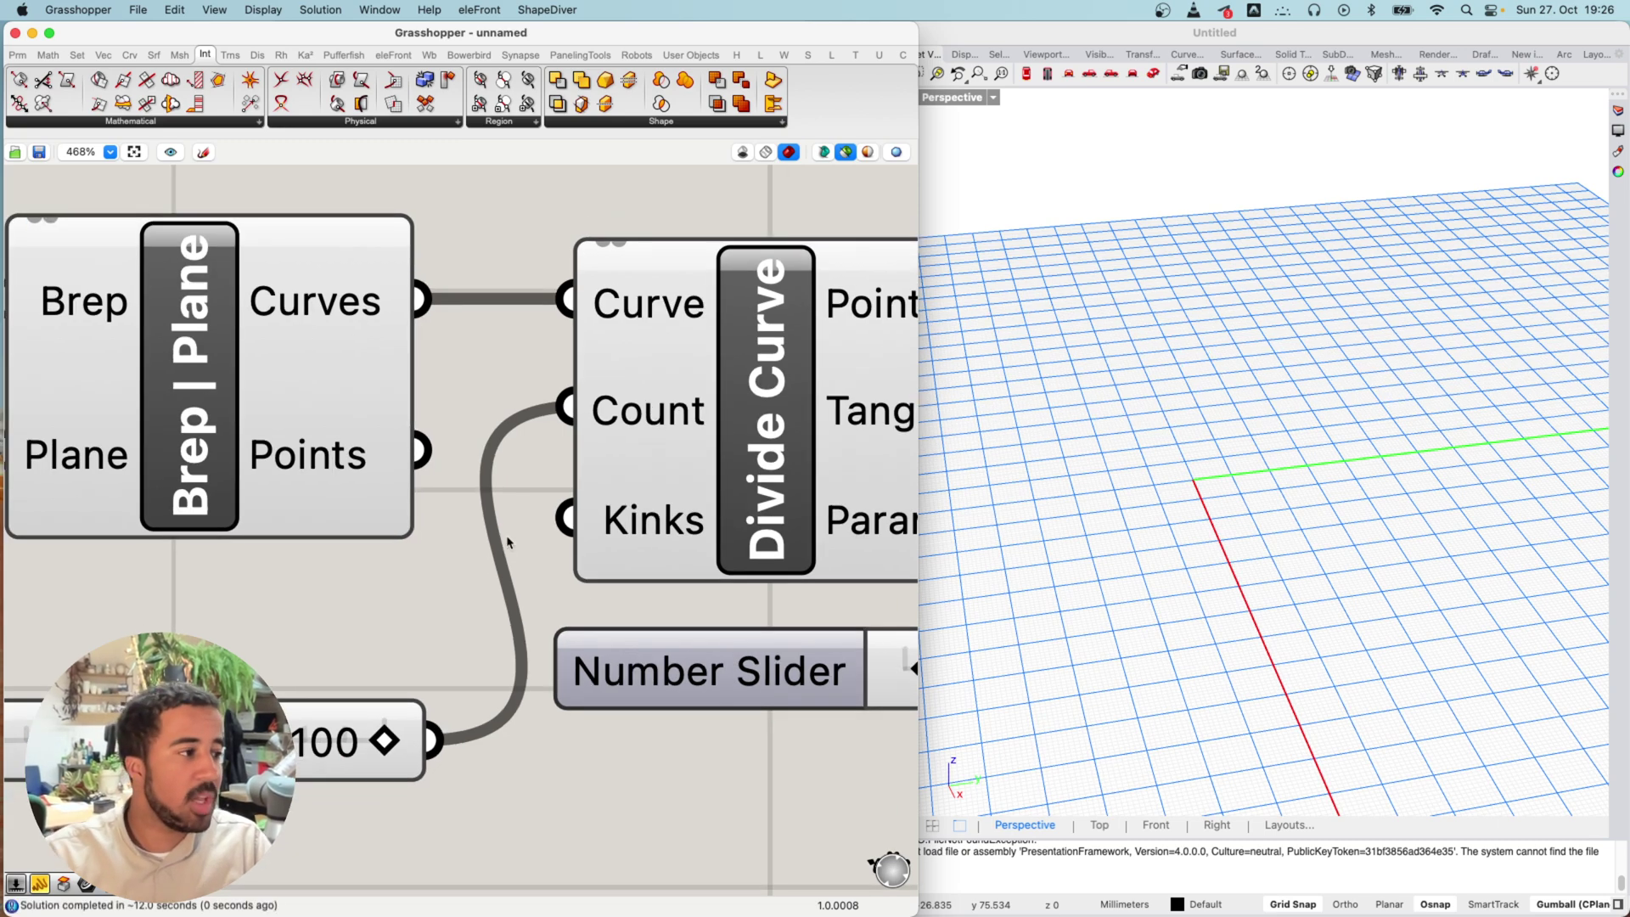
{"action": "scroll", "coordinate": [506, 542], "scroll_direction": "down", "scroll_amount": 5}
{"action": "scroll", "coordinate": [766, 466], "scroll_direction": "up", "scroll_amount": 6}
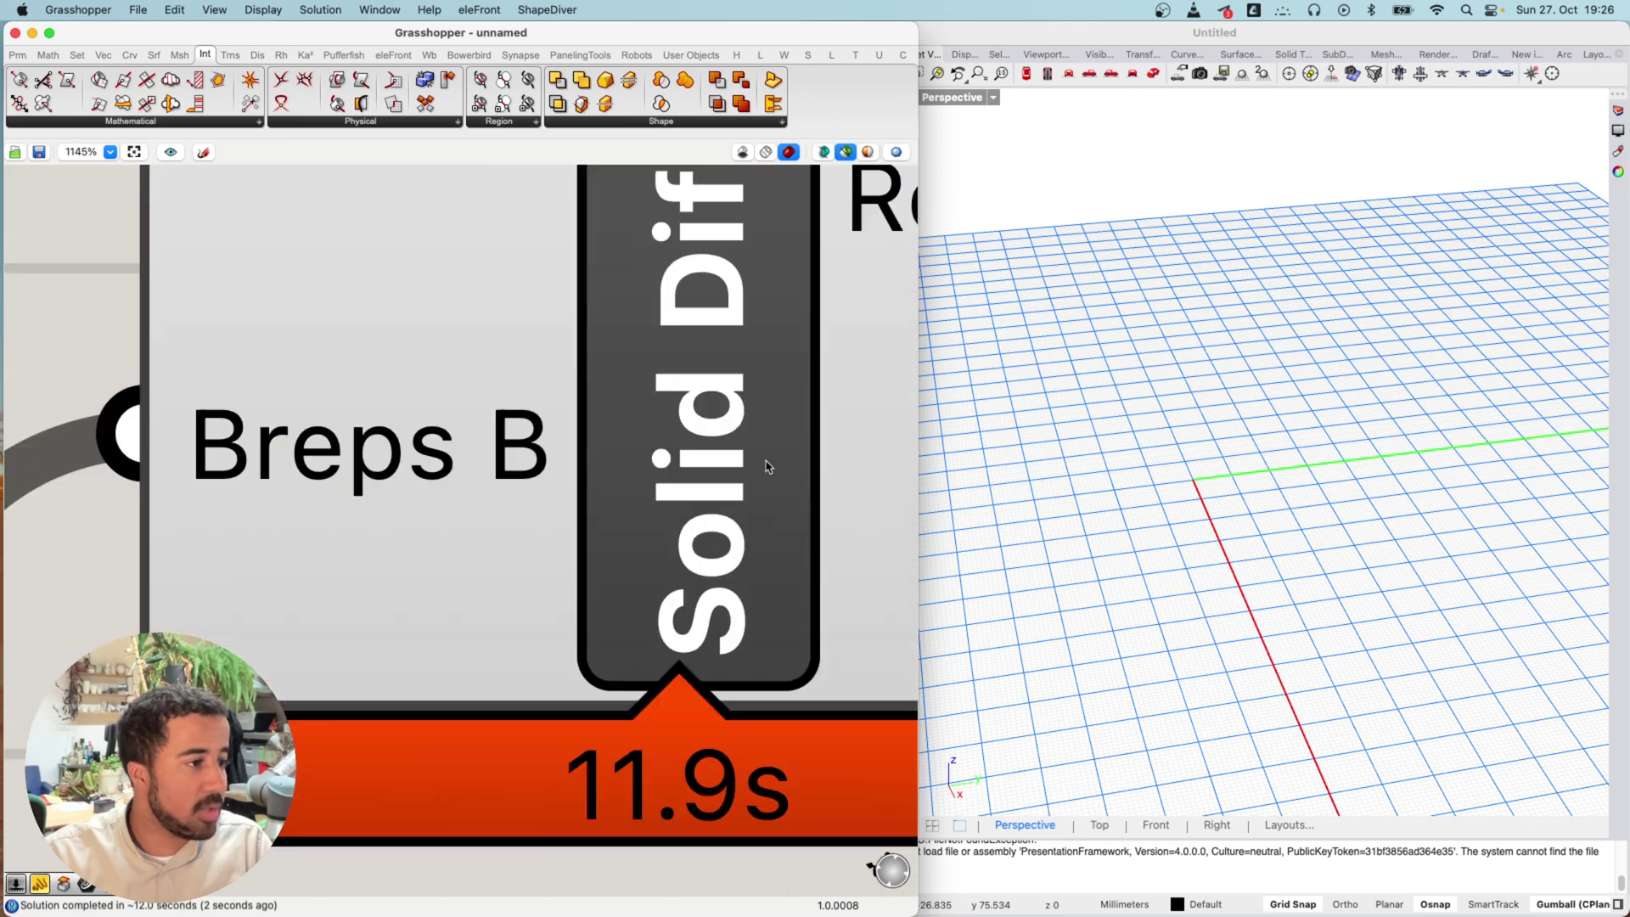
{"action": "scroll", "coordinate": [766, 465], "scroll_direction": "down", "scroll_amount": 10}
{"action": "left_click", "coordinate": [726, 602]}
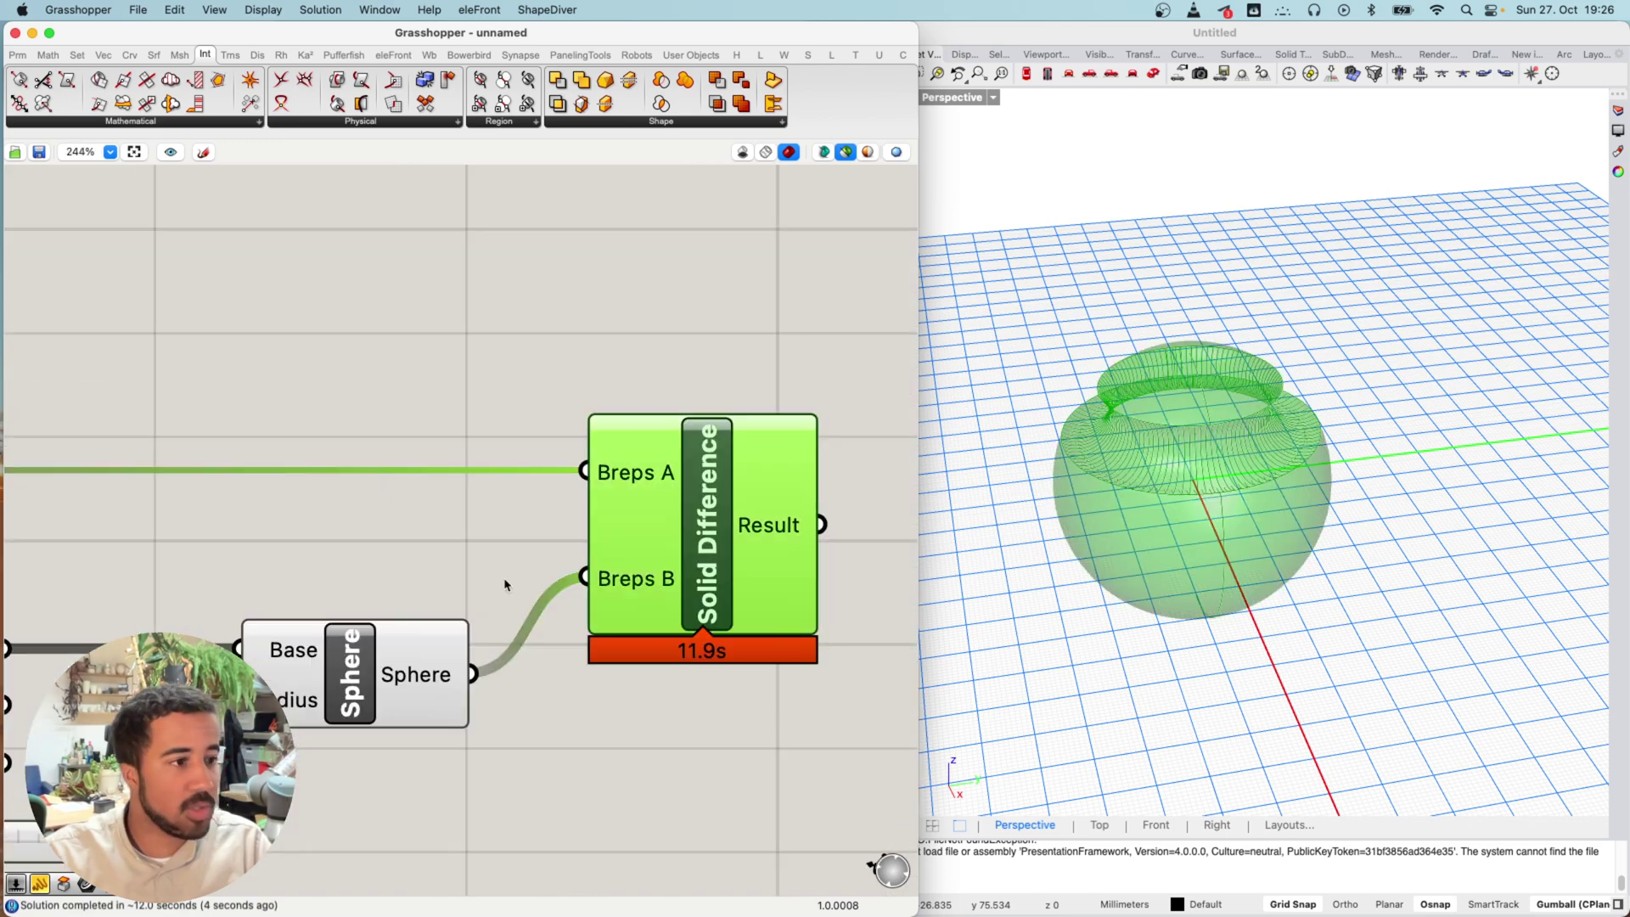
{"action": "scroll", "coordinate": [504, 585], "scroll_direction": "down", "scroll_amount": 5}
{"action": "right_click_drag", "start_coordinate": [1012, 516], "coordinate": [1053, 491]}
{"action": "right_click_drag", "start_coordinate": [345, 576], "coordinate": [591, 517]}
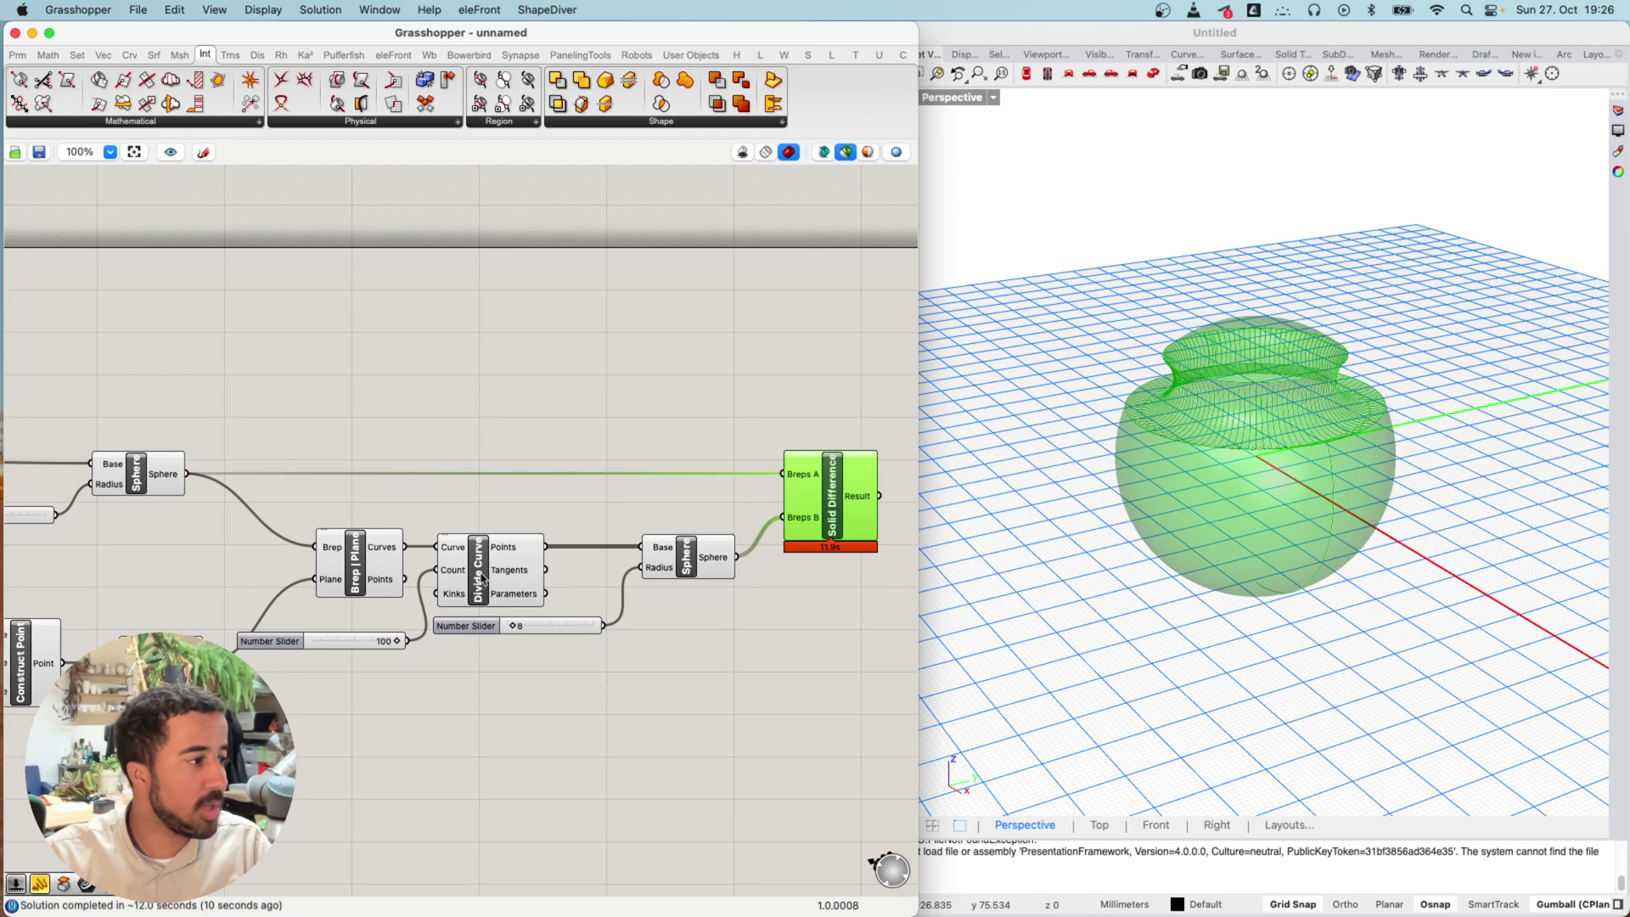
Reposition the Brep | Plane component and place the Count slider directly beneath it, then preview the Divide Curve points
{"action": "left_click_drag", "start_coordinate": [350, 569], "coordinate": [285, 538]}
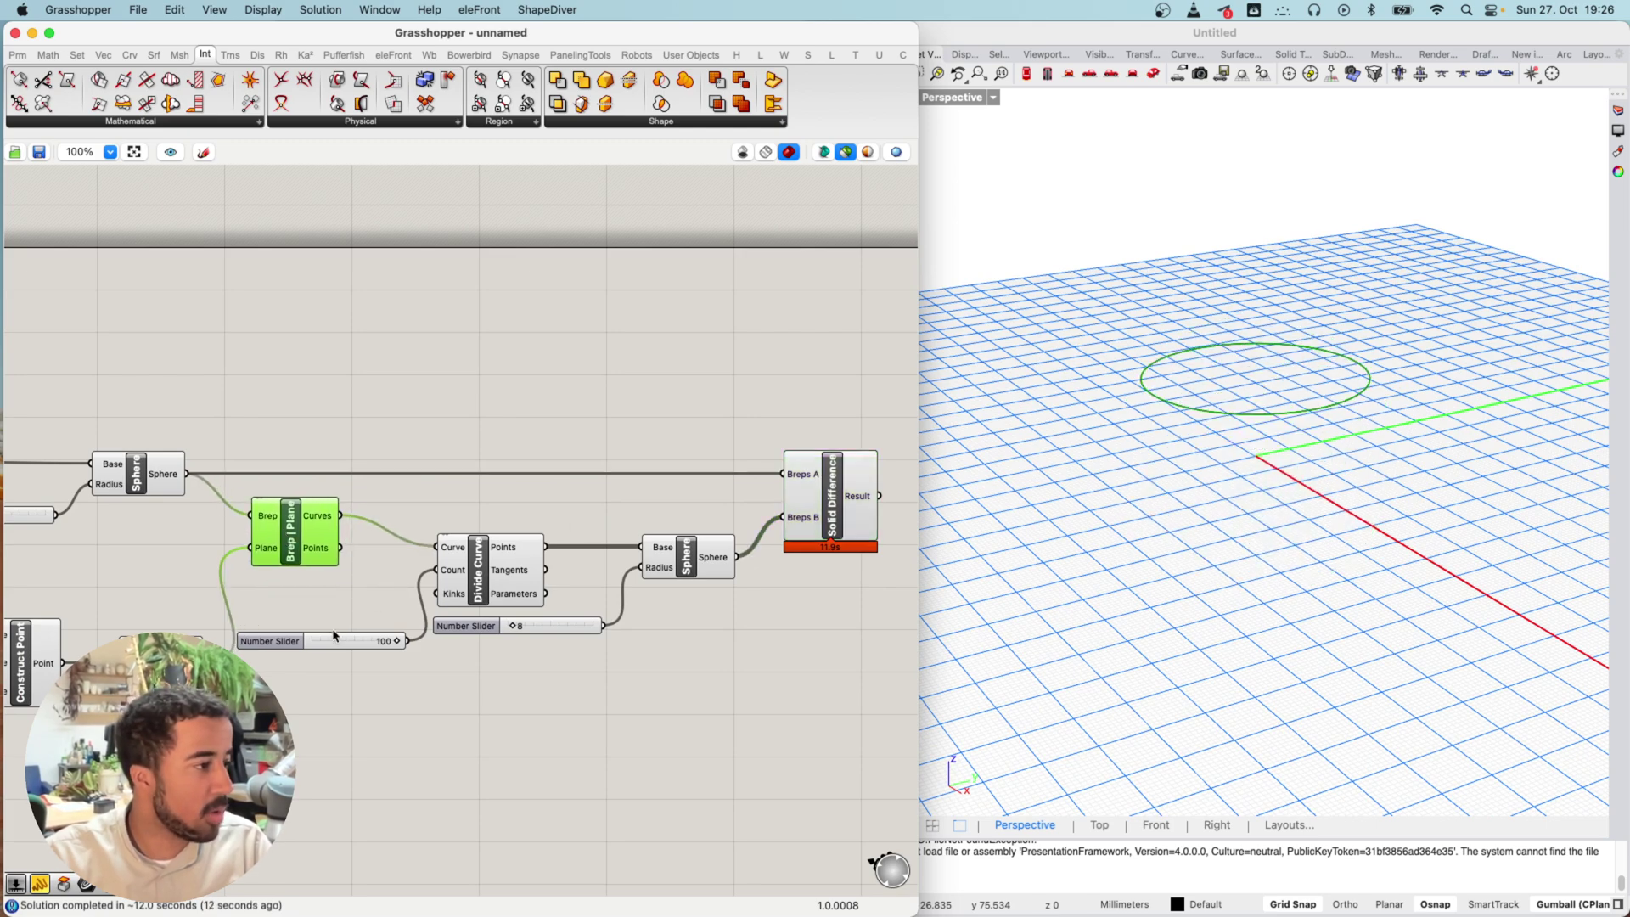
{"action": "left_click_drag", "start_coordinate": [342, 643], "coordinate": [351, 586]}
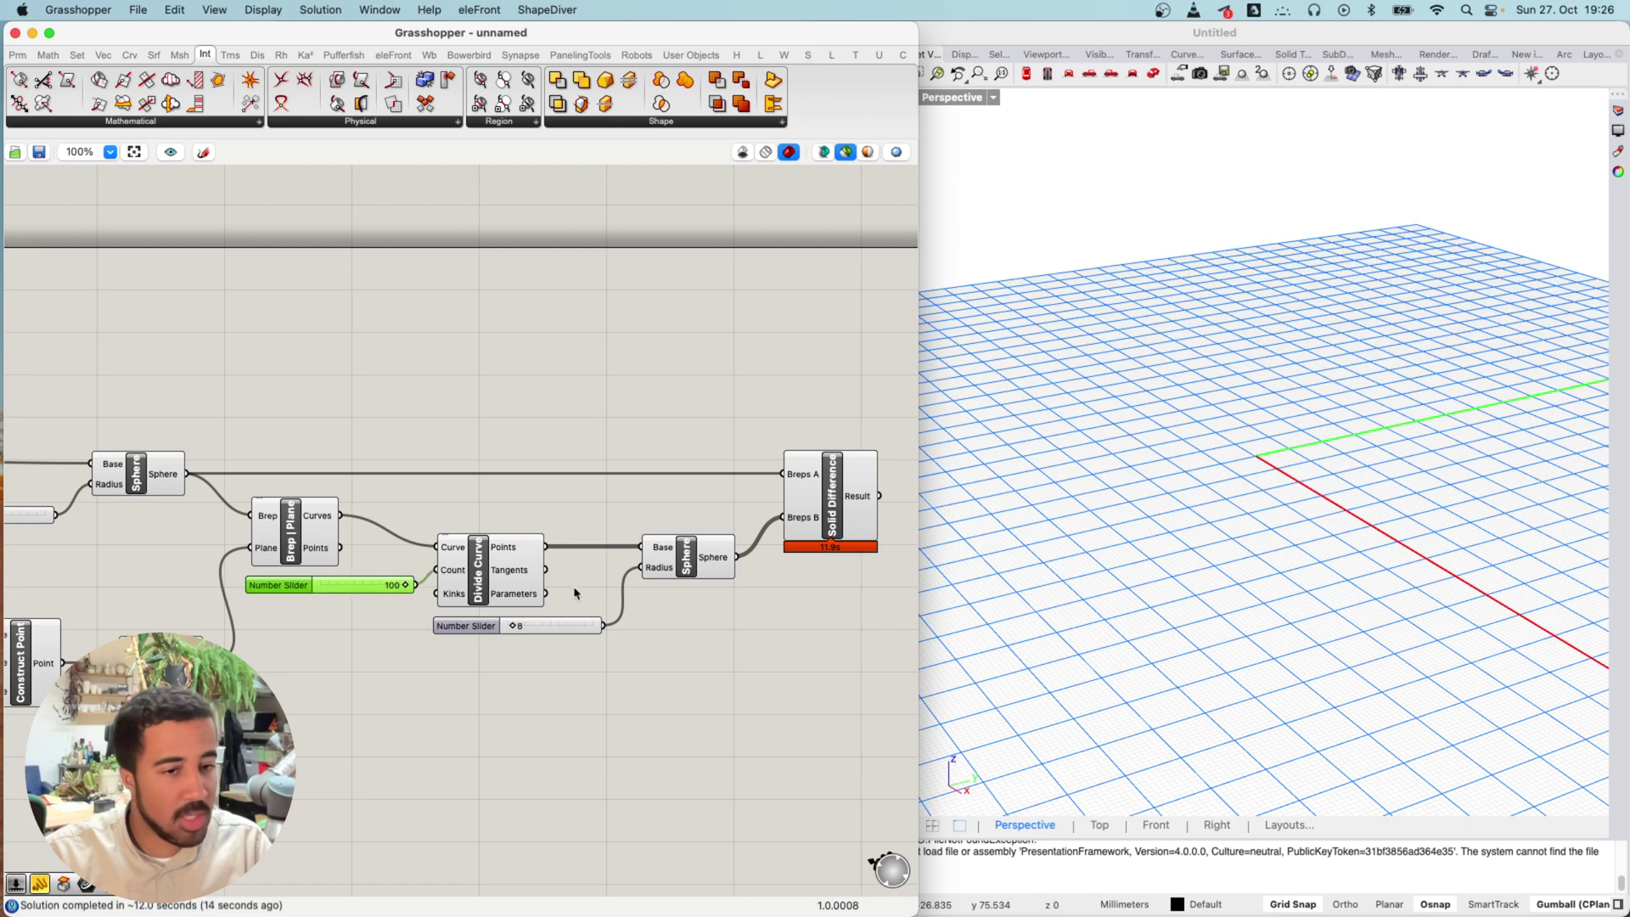
{"action": "left_click", "coordinate": [484, 584]}
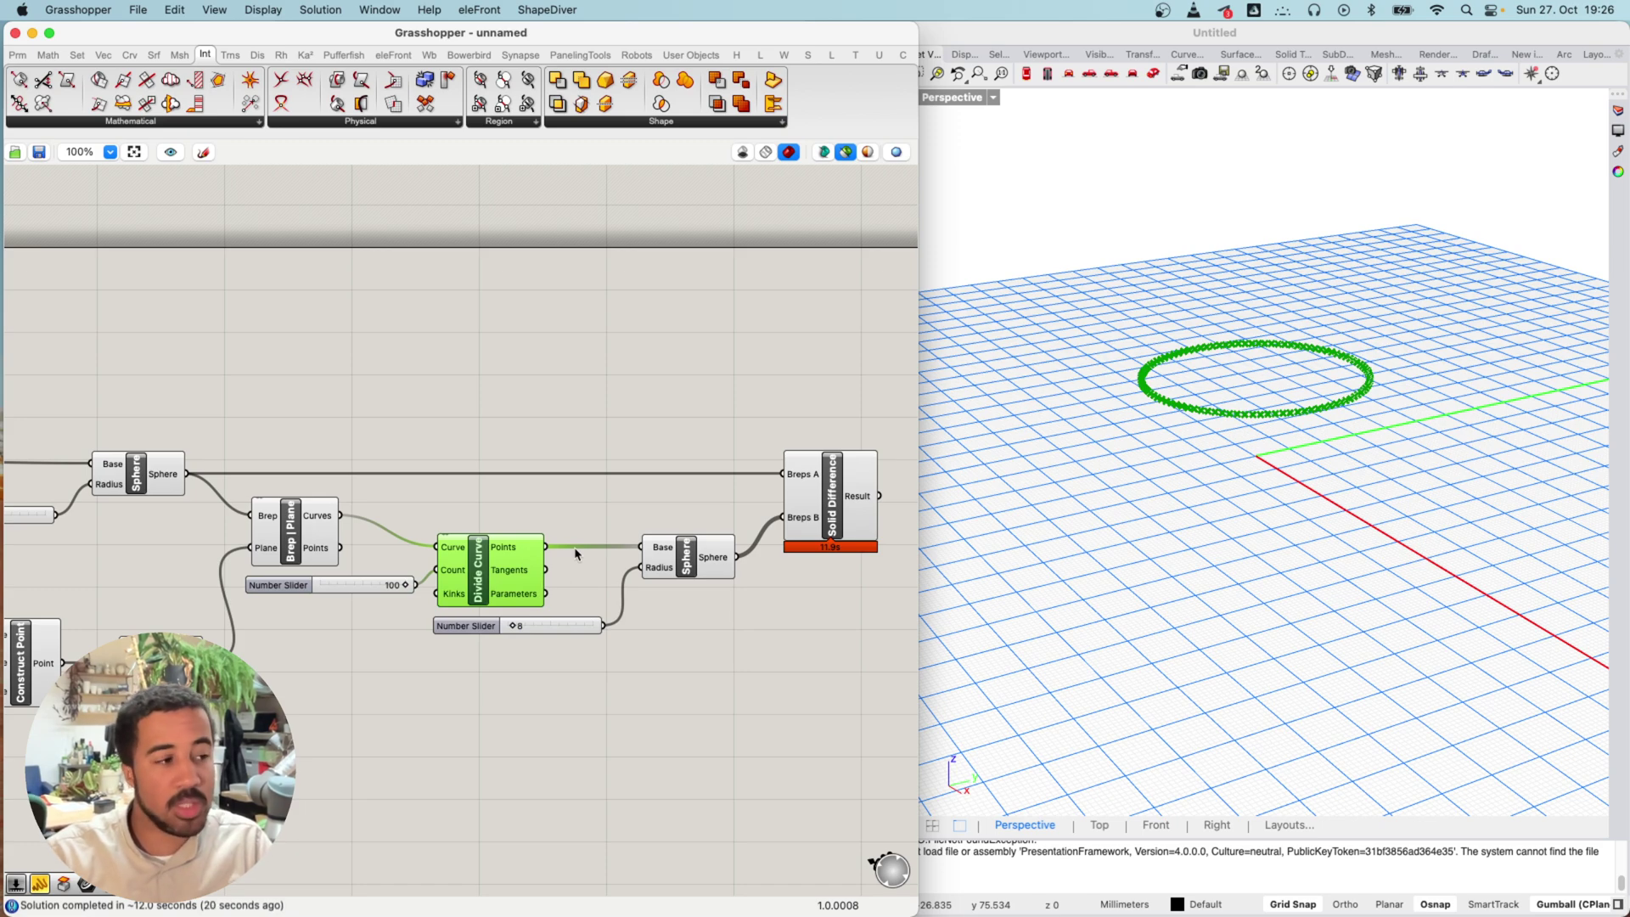
{"action": "scroll", "coordinate": [580, 563], "scroll_direction": "right", "scroll_amount": 5}
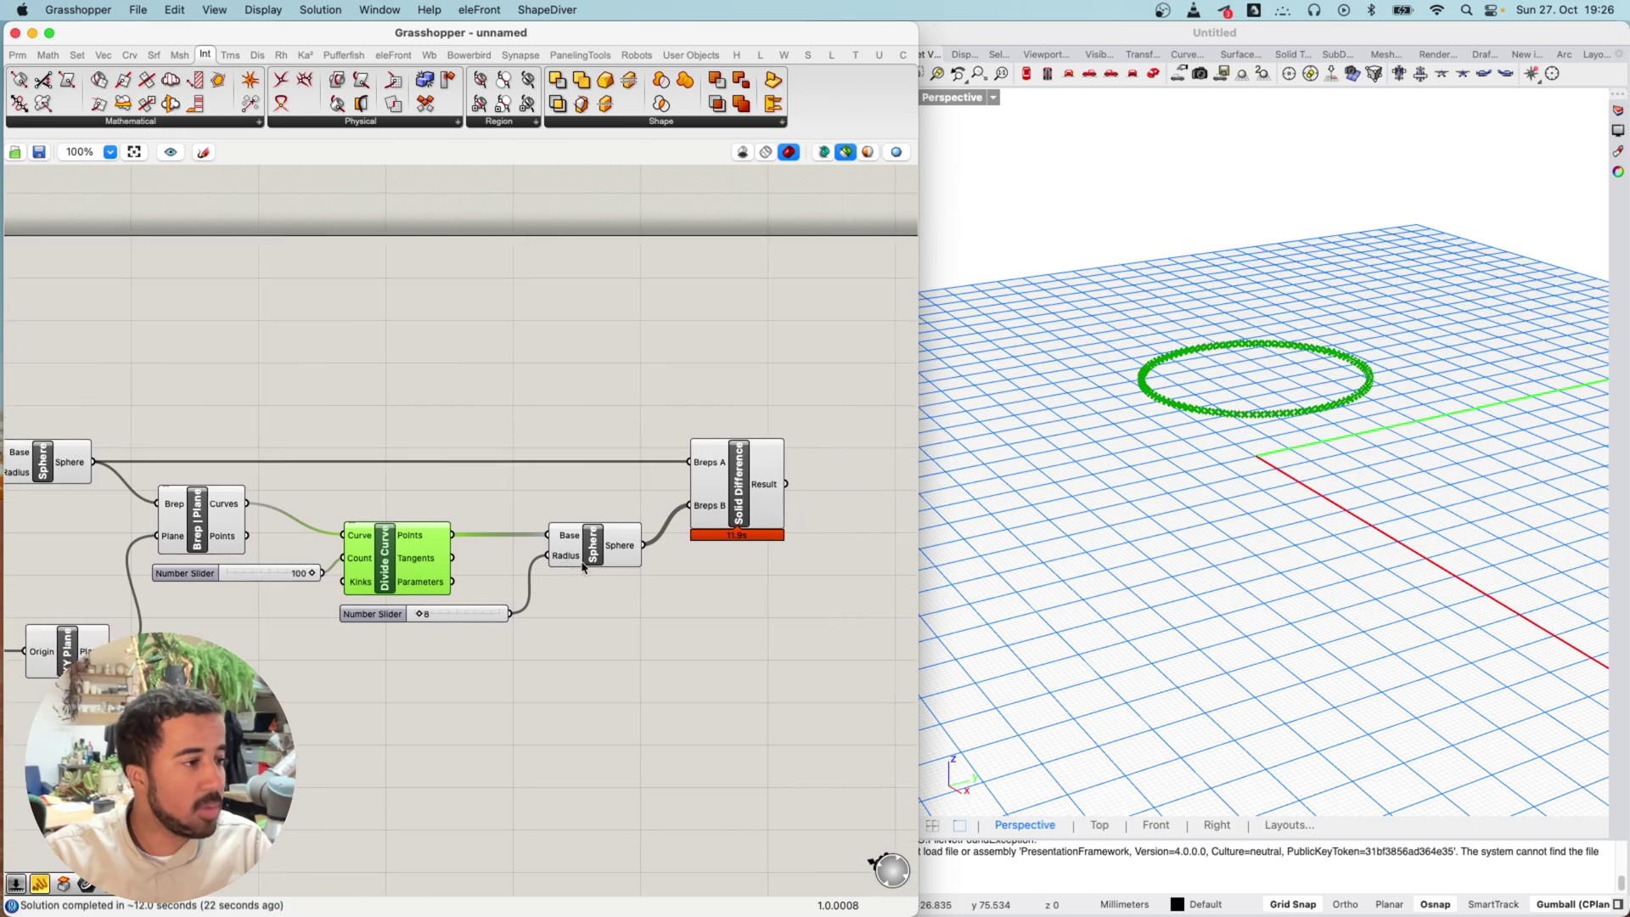
Preview the Solid Difference result and the small spheres that are subtracted, one after the other
{"action": "left_click", "coordinate": [758, 505]}
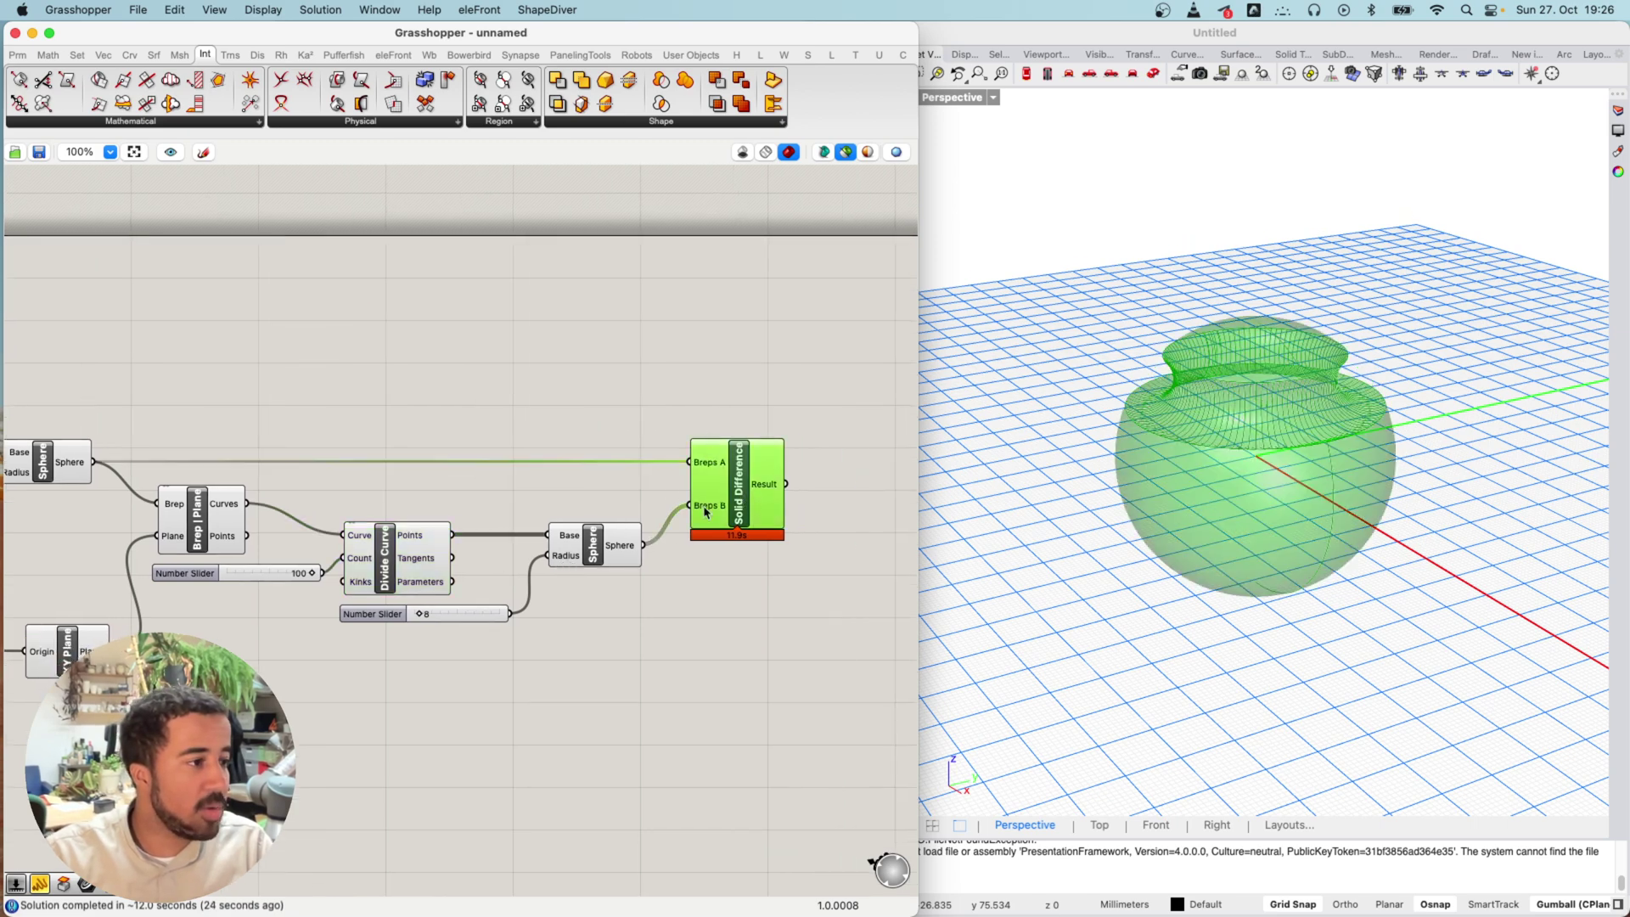
{"action": "scroll", "coordinate": [729, 478], "scroll_direction": "right", "scroll_amount": 5}
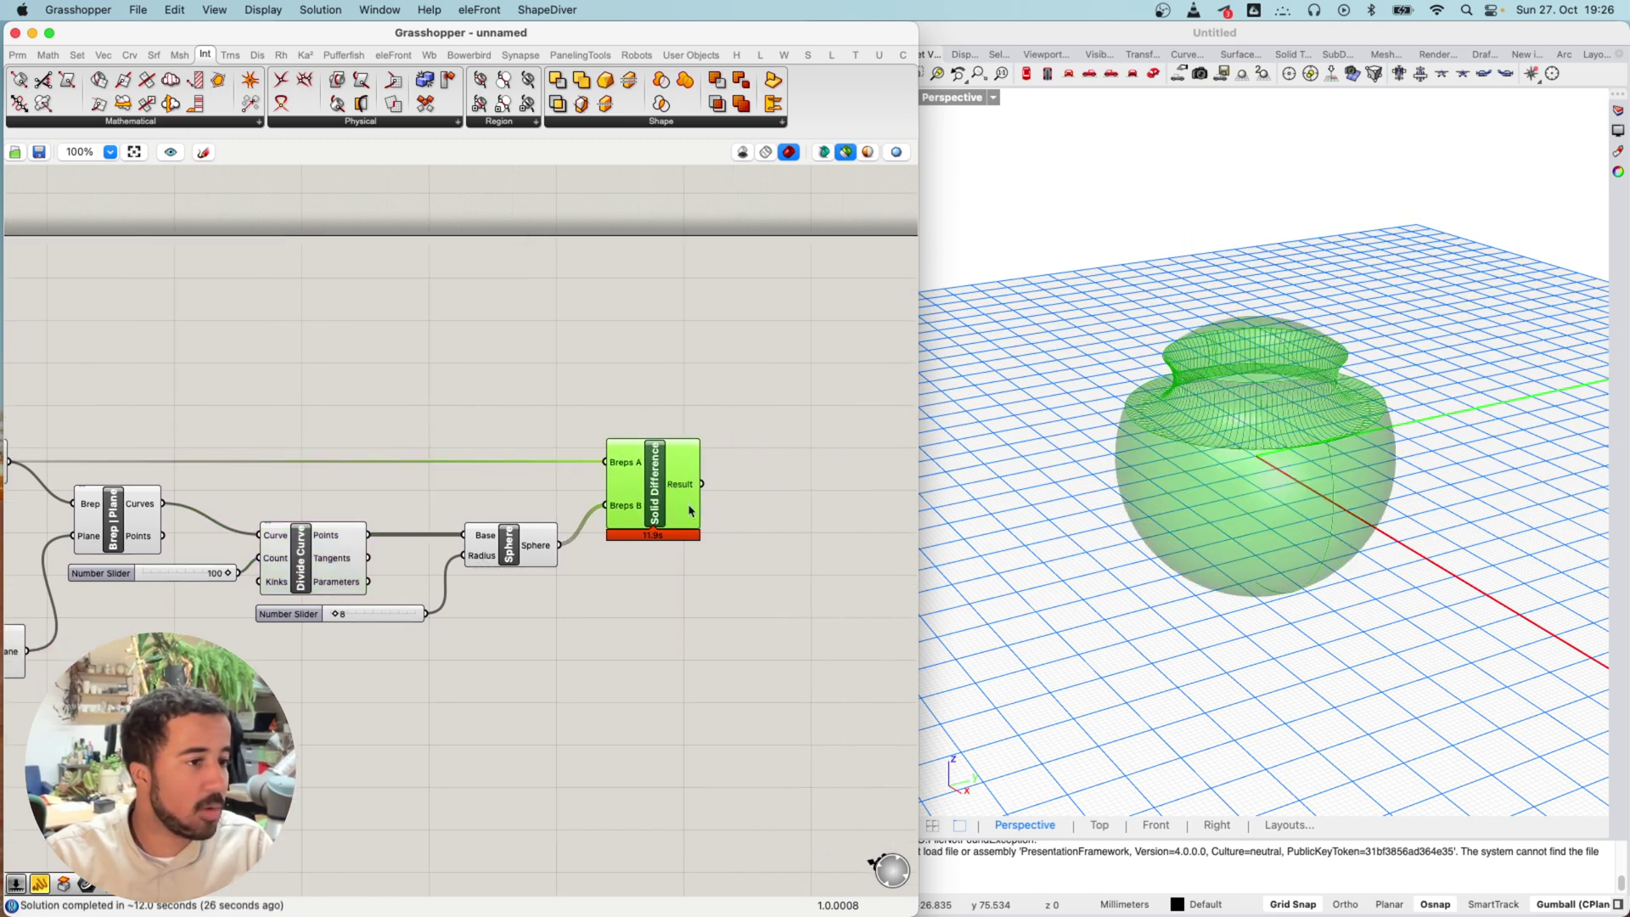
{"action": "left_click", "coordinate": [513, 549]}
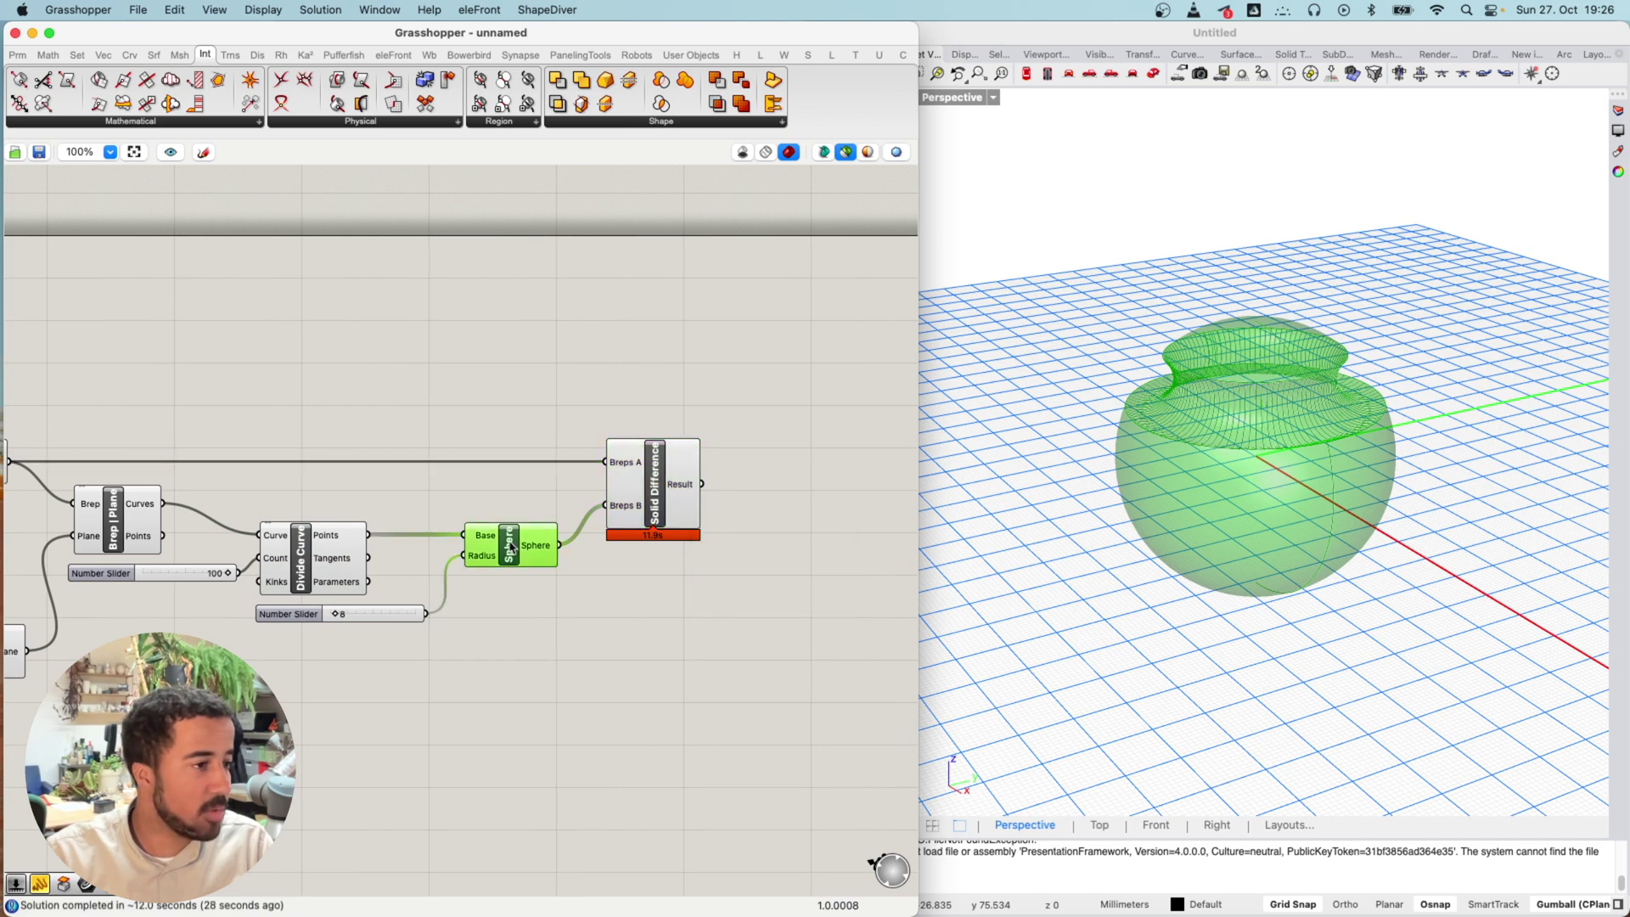
{"action": "scroll", "coordinate": [566, 485], "scroll_direction": "left", "scroll_amount": 10}
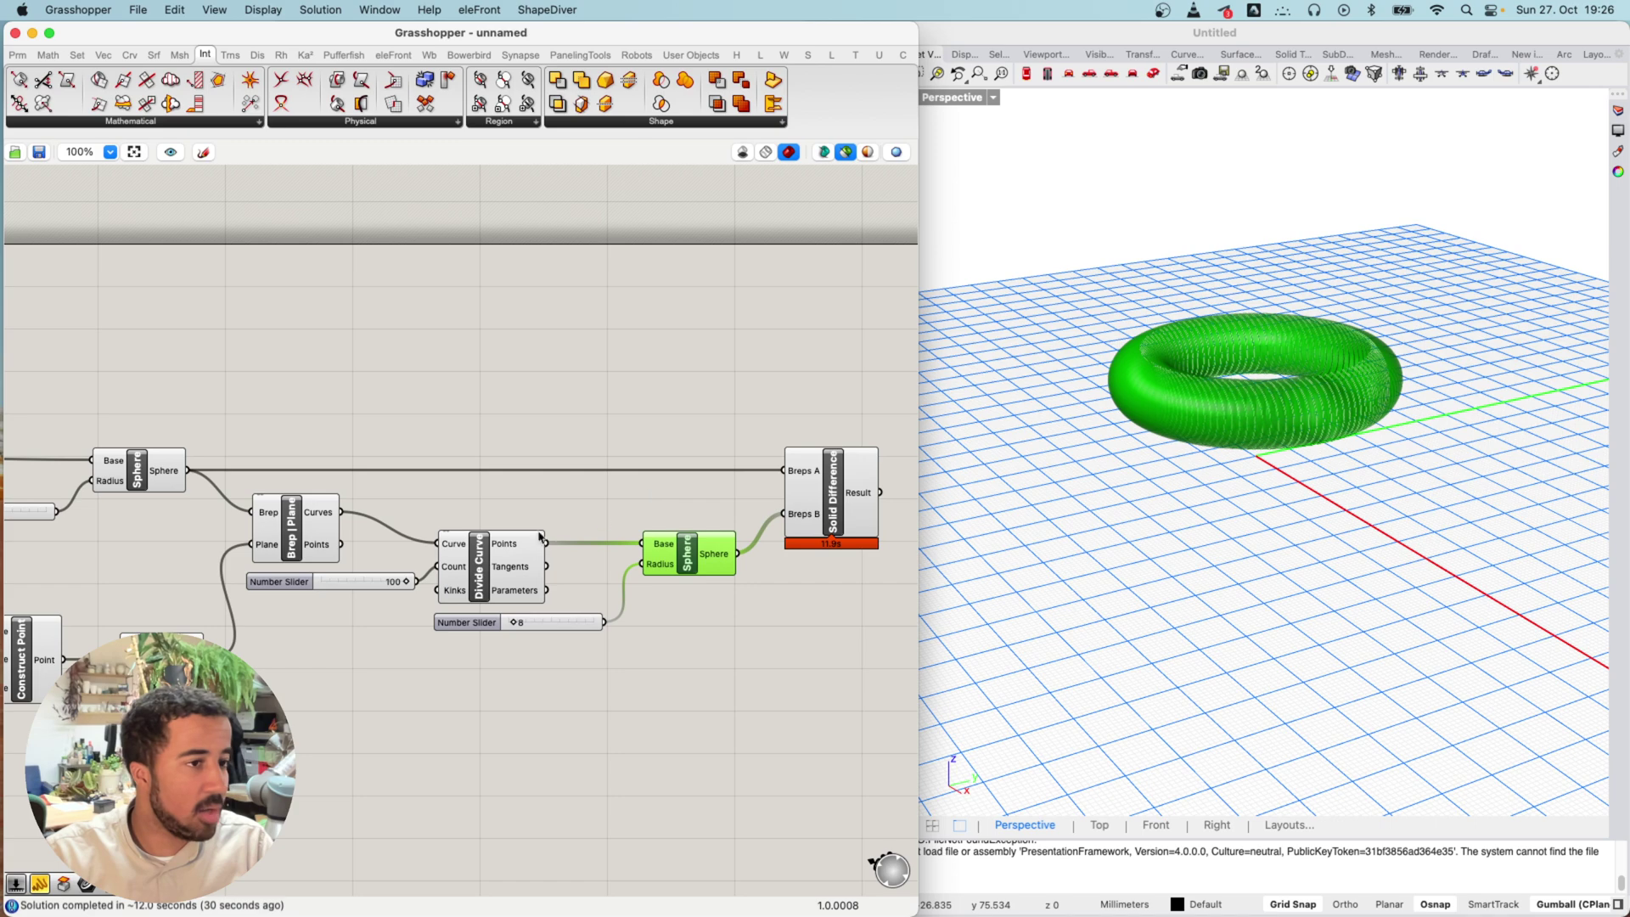
{"action": "scroll", "coordinate": [509, 522], "scroll_direction": "right", "scroll_amount": 6}
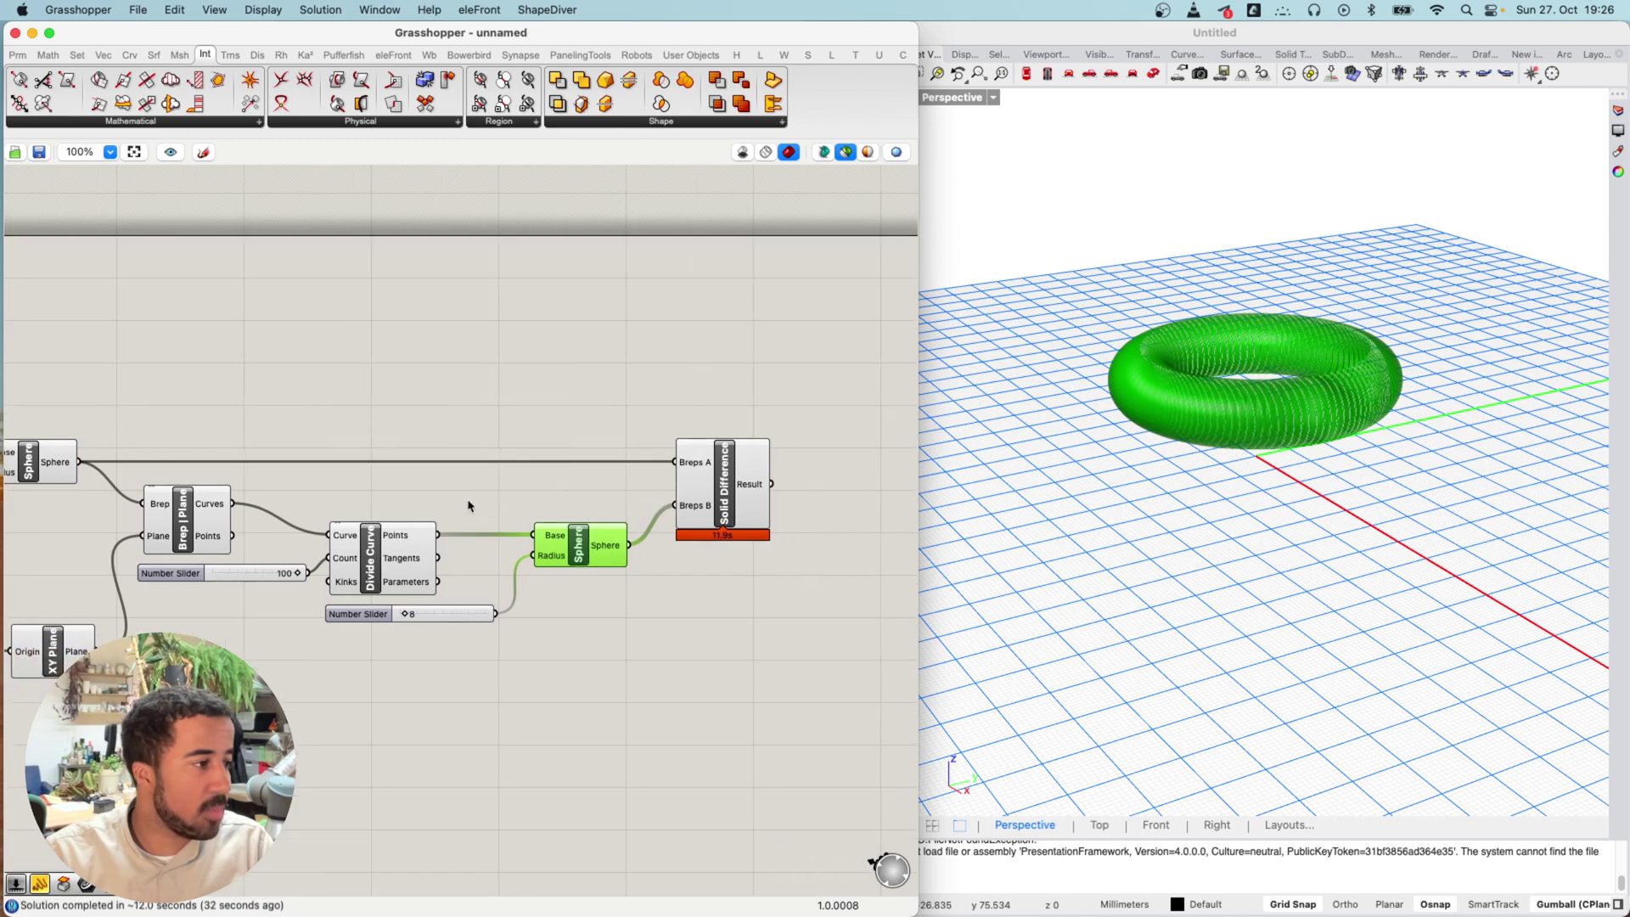
Preview the Divide Curve points together with the Brep | Plane section circle and the large sphere
{"action": "left_click", "coordinate": [376, 561]}
{"action": "scroll", "coordinate": [357, 506], "scroll_direction": "left", "scroll_amount": 8}
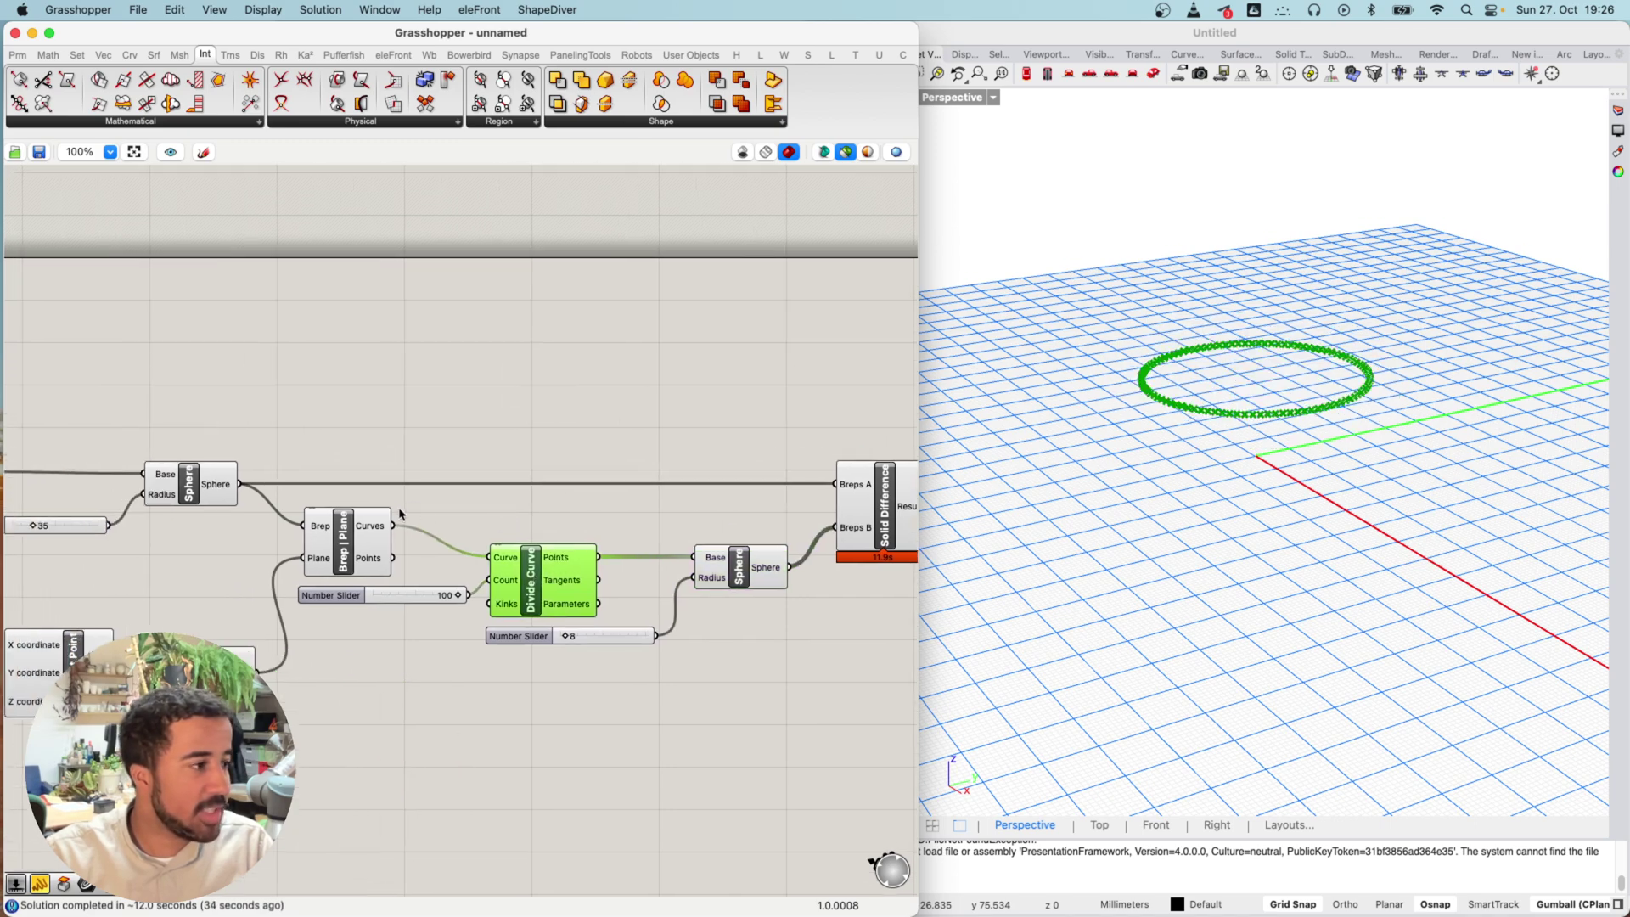
{"action": "left_click", "coordinate": [331, 535], "text": "shift"}
{"action": "scroll", "coordinate": [557, 553], "scroll_direction": "up", "scroll_amount": 5}
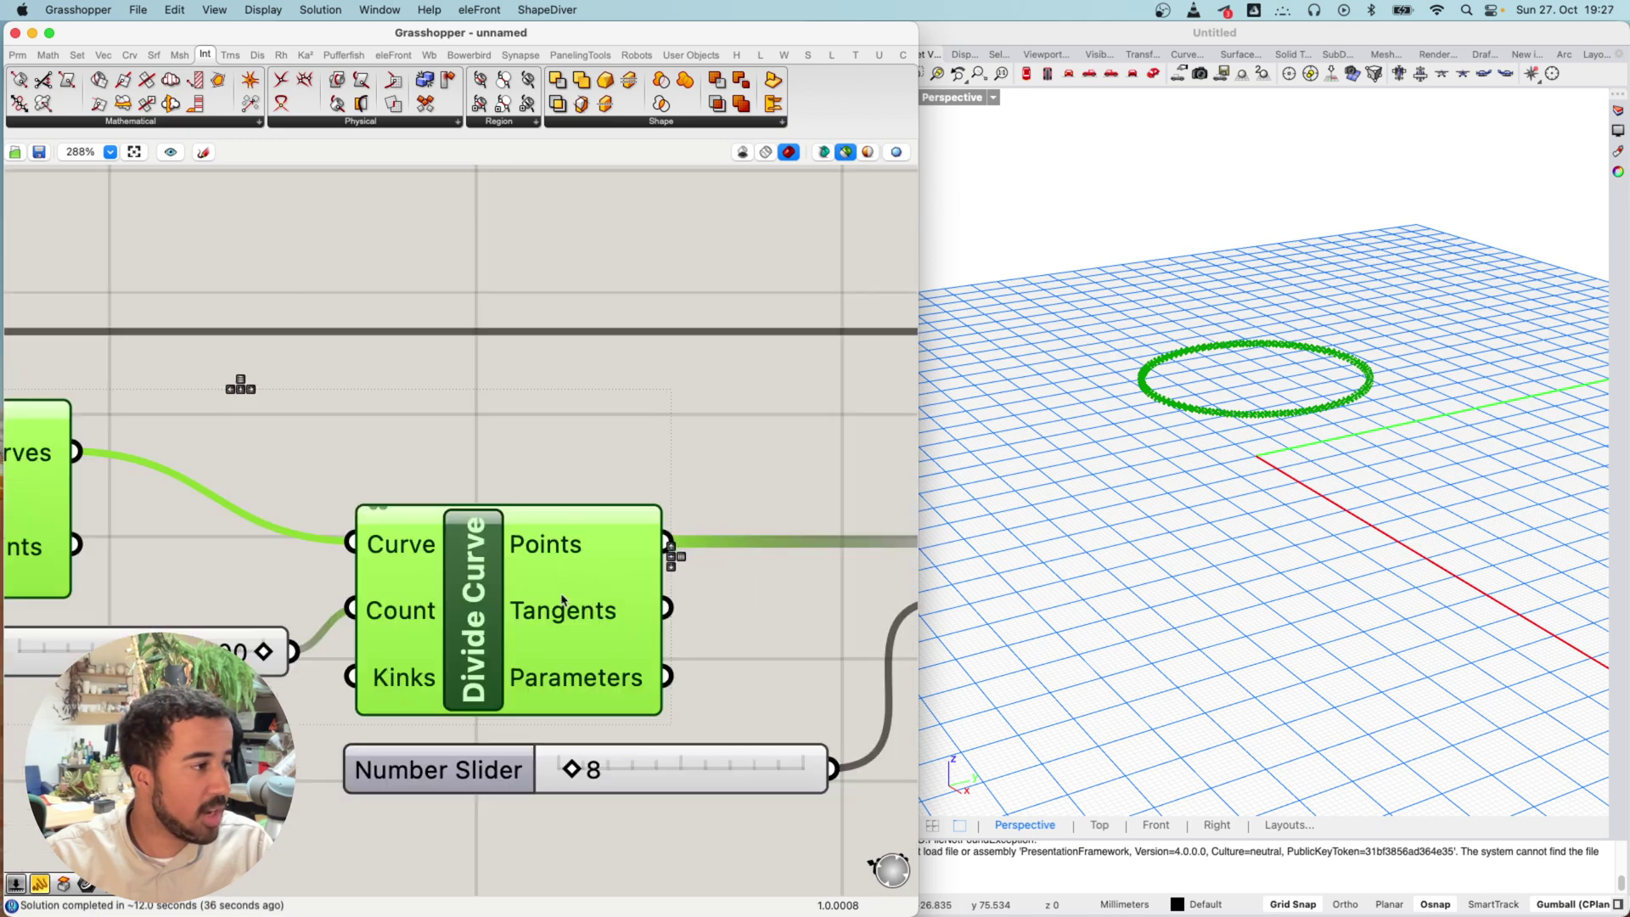
{"action": "scroll", "coordinate": [562, 599], "scroll_direction": "down", "scroll_amount": 5}
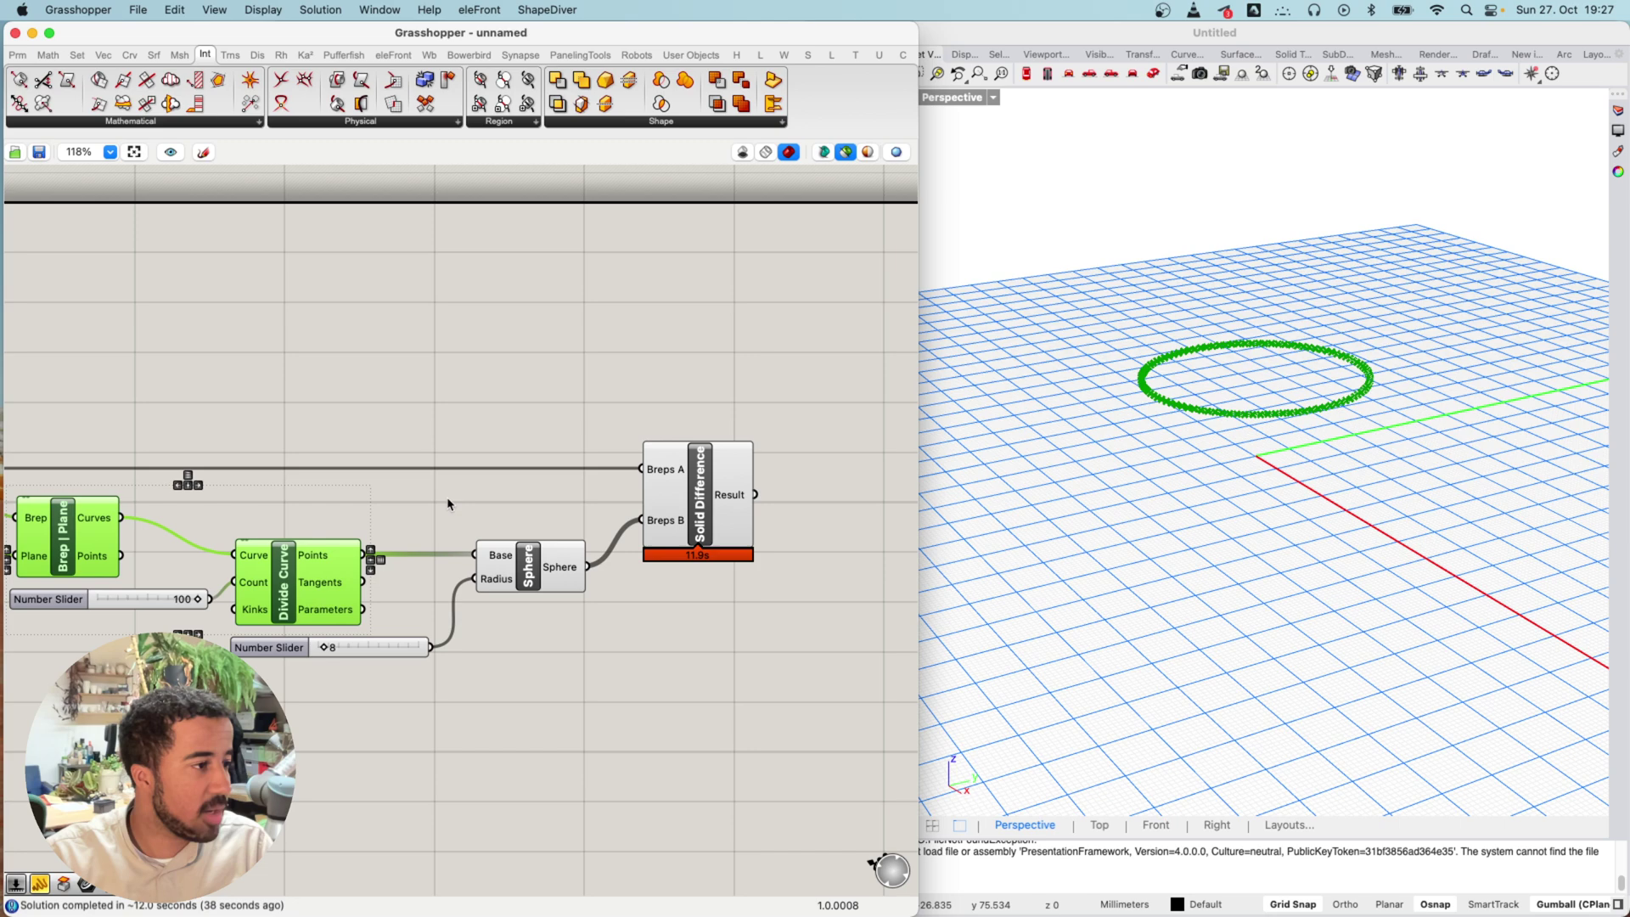
{"action": "right_click_drag", "start_coordinate": [294, 508], "coordinate": [508, 516]}
{"action": "left_click", "coordinate": [89, 472], "text": "shift"}
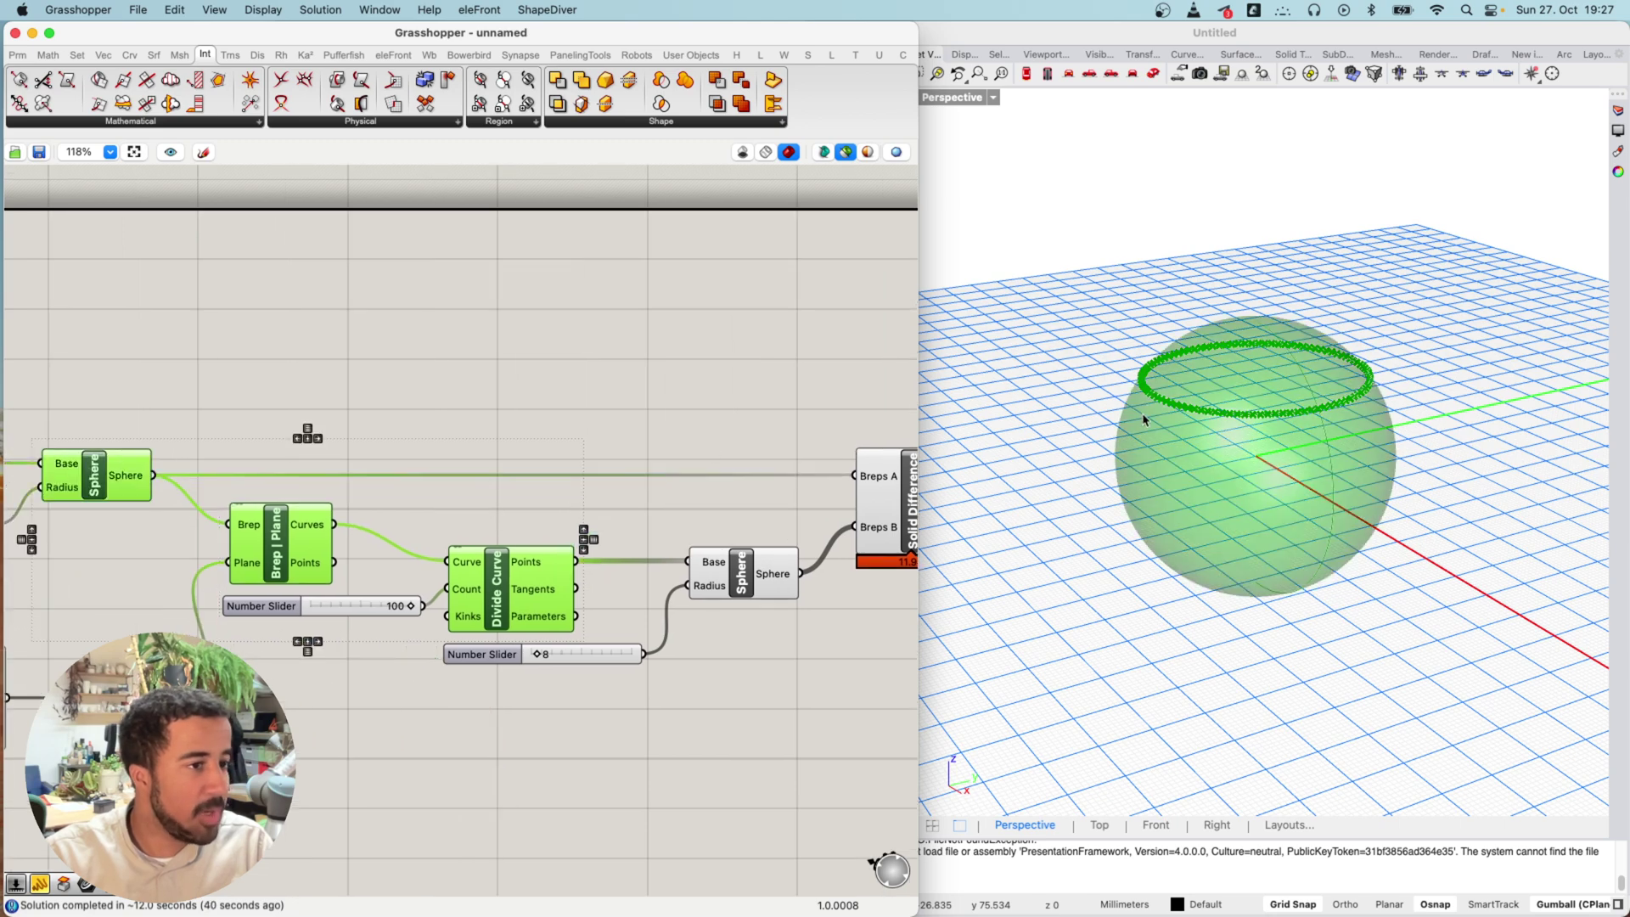
Preview the Solid Difference result and inspect the data feeding its Breps A input
{"action": "right_click_drag", "start_coordinate": [618, 518], "coordinate": [433, 496]}
{"action": "left_click", "coordinate": [741, 473]}
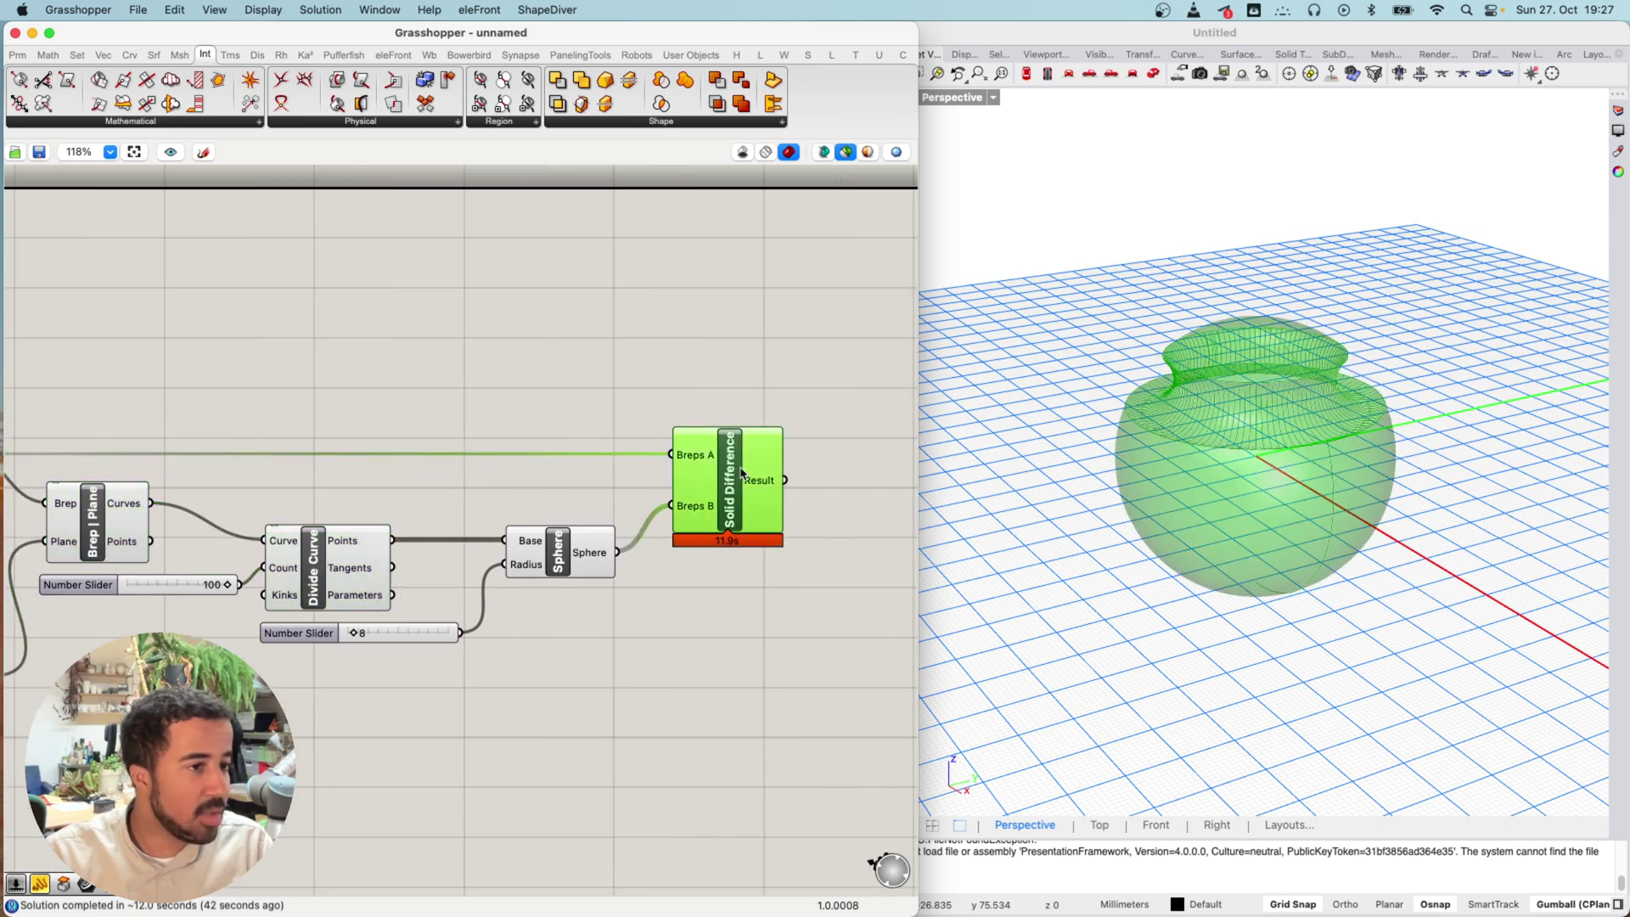
{"action": "mouse_move", "coordinate": [710, 459]}
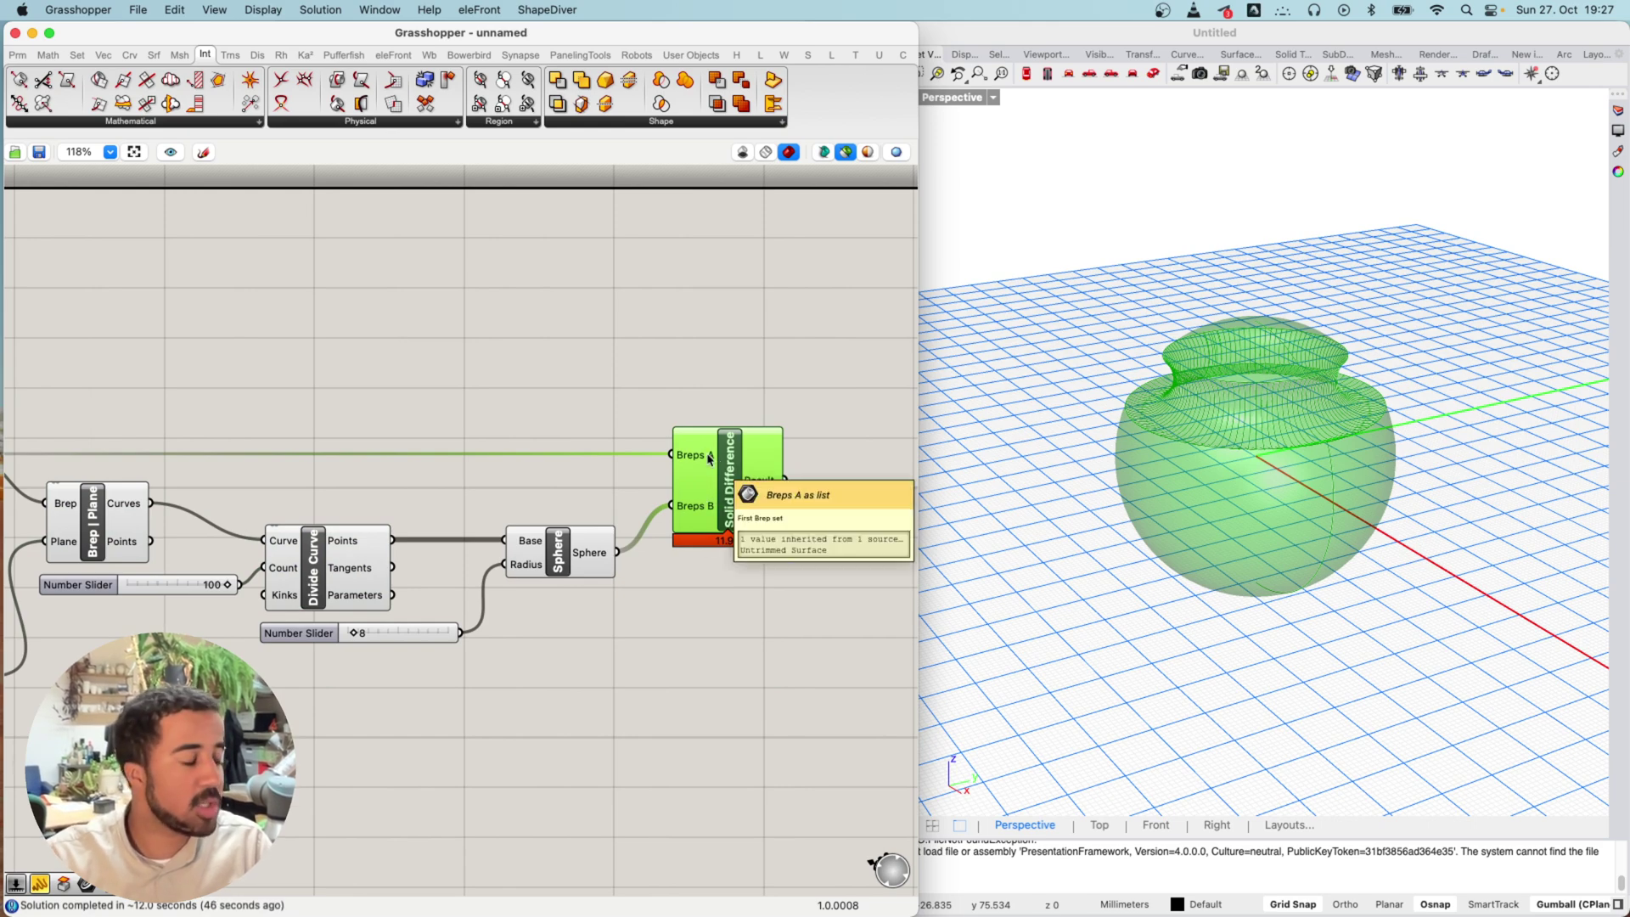
Set the Divide Curve Count slider to 59
{"action": "right_click_drag", "start_coordinate": [485, 459], "coordinate": [555, 456]}
{"action": "right_click_drag", "start_coordinate": [430, 521], "coordinate": [491, 509]}
{"action": "mouse_move", "coordinate": [470, 554]}
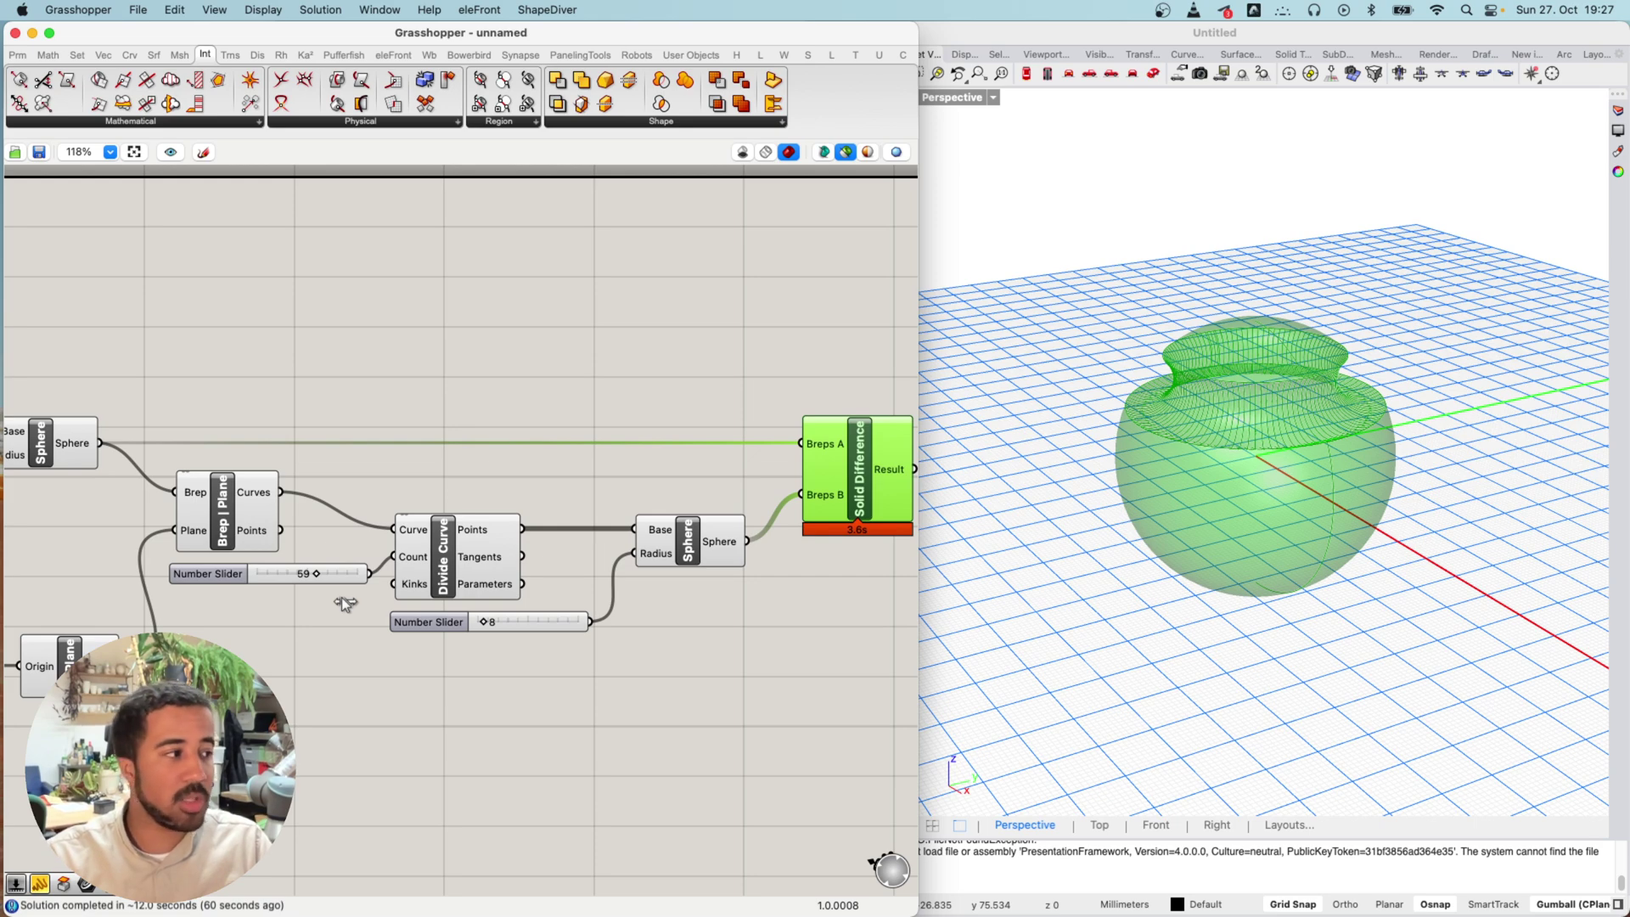
{"action": "scroll", "coordinate": [480, 531], "scroll_direction": "right", "scroll_amount": 3}
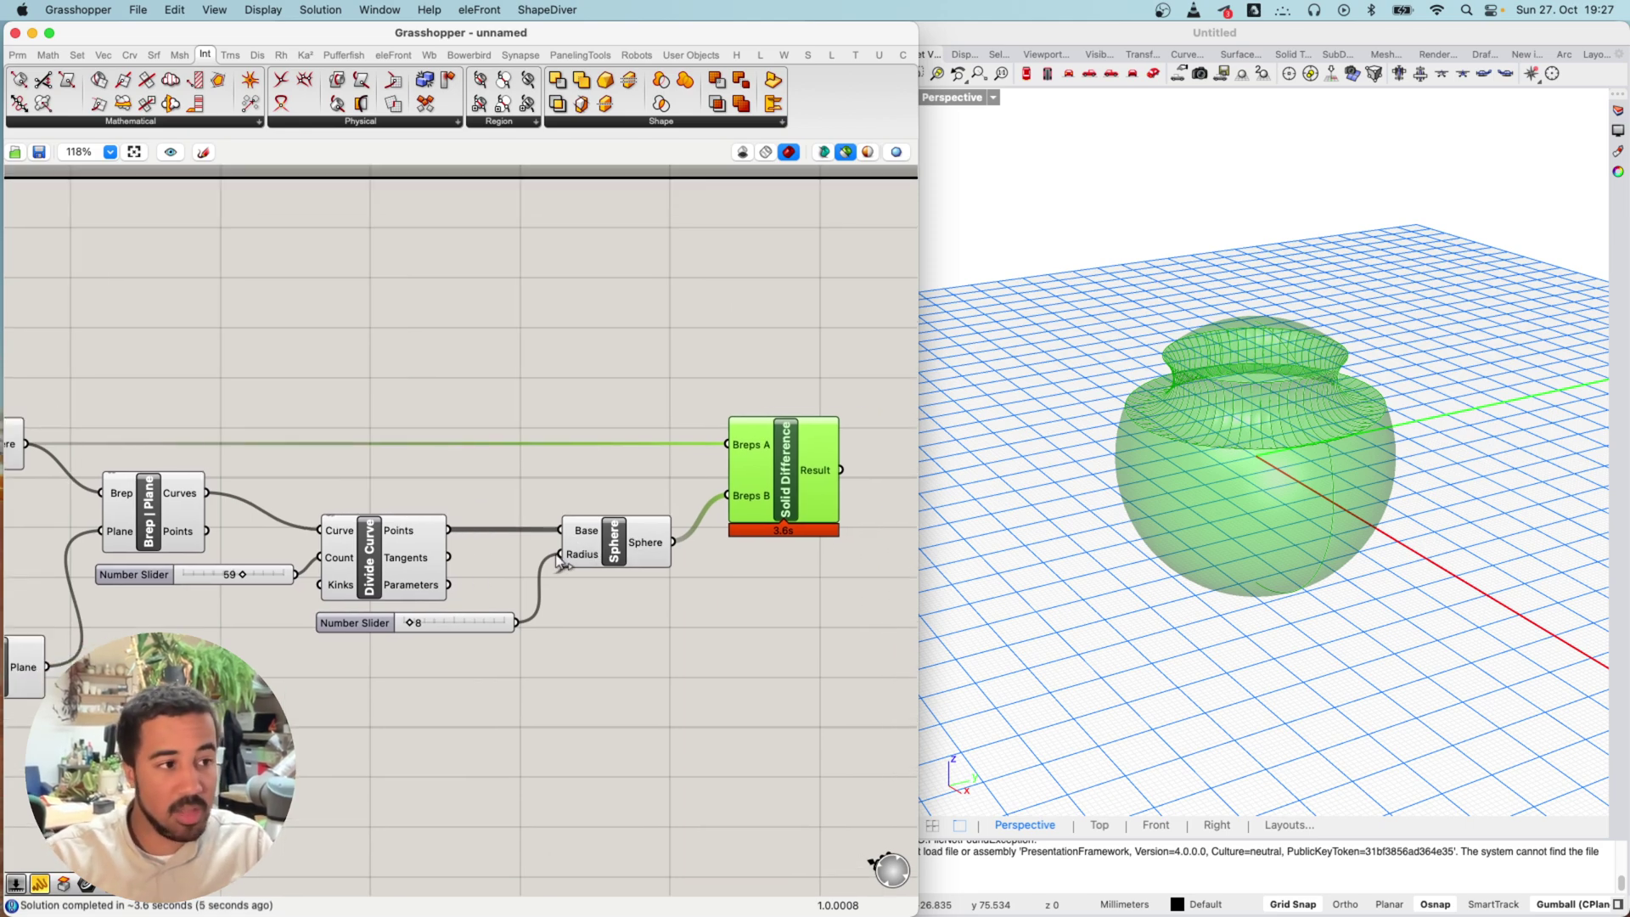
Preview the section circle, the recalculated division points and the Solid Difference result in turn
{"action": "left_click", "coordinate": [349, 584]}
{"action": "left_click", "coordinate": [188, 538]}
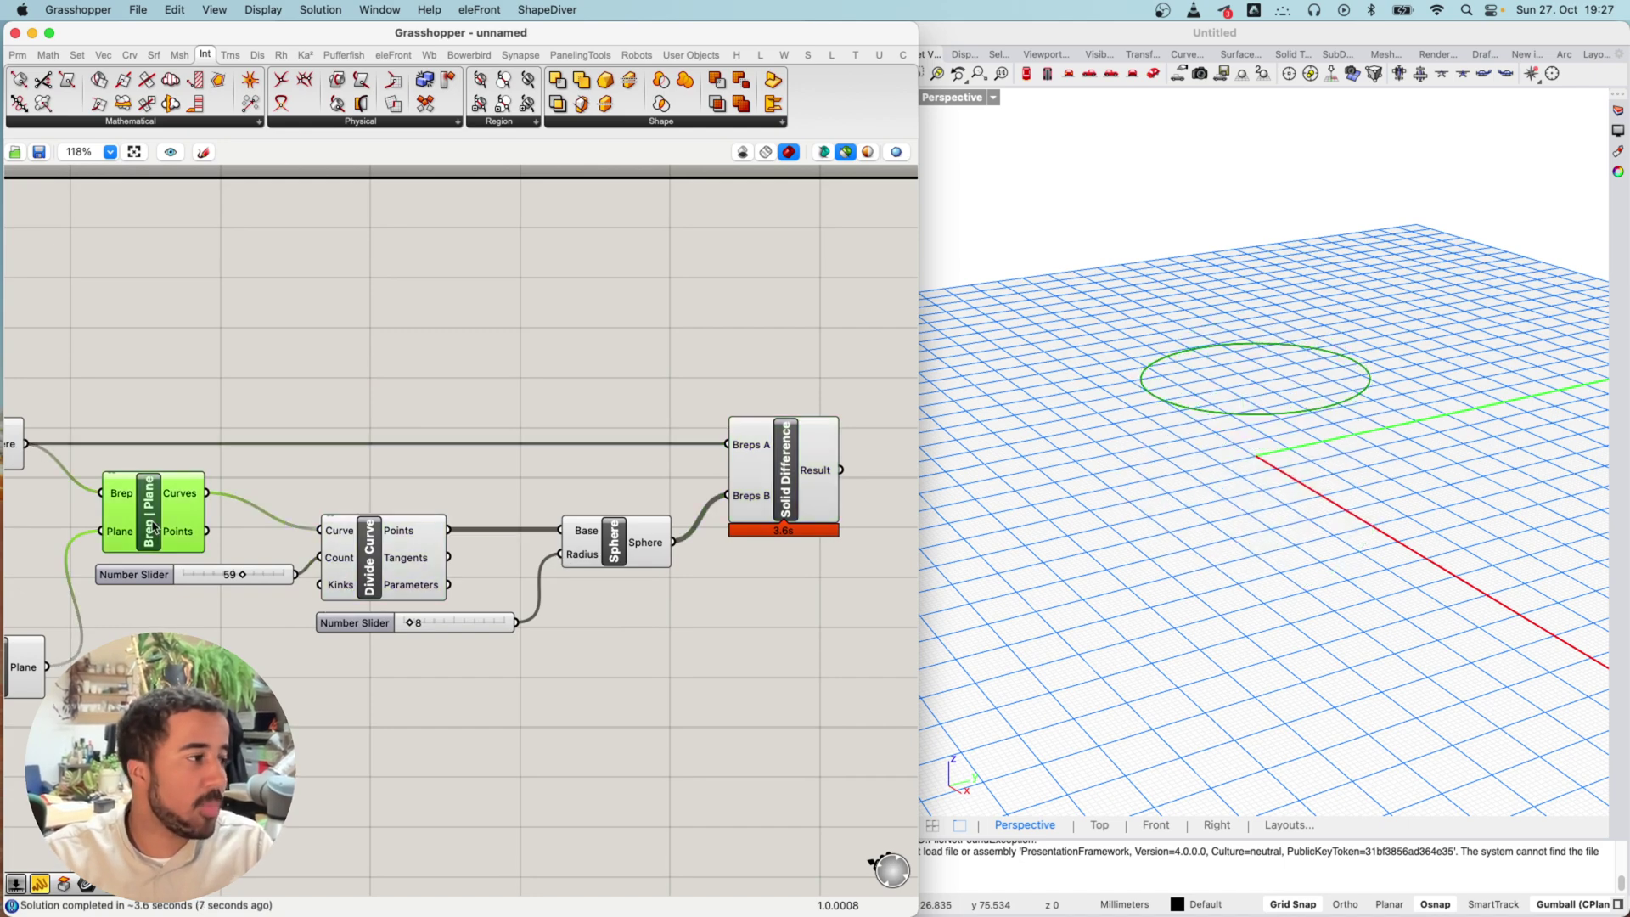
{"action": "right_click_drag", "start_coordinate": [248, 506], "coordinate": [402, 522]}
{"action": "left_click", "coordinate": [556, 584]}
{"action": "scroll", "coordinate": [637, 560], "scroll_direction": "right", "scroll_amount": 3}
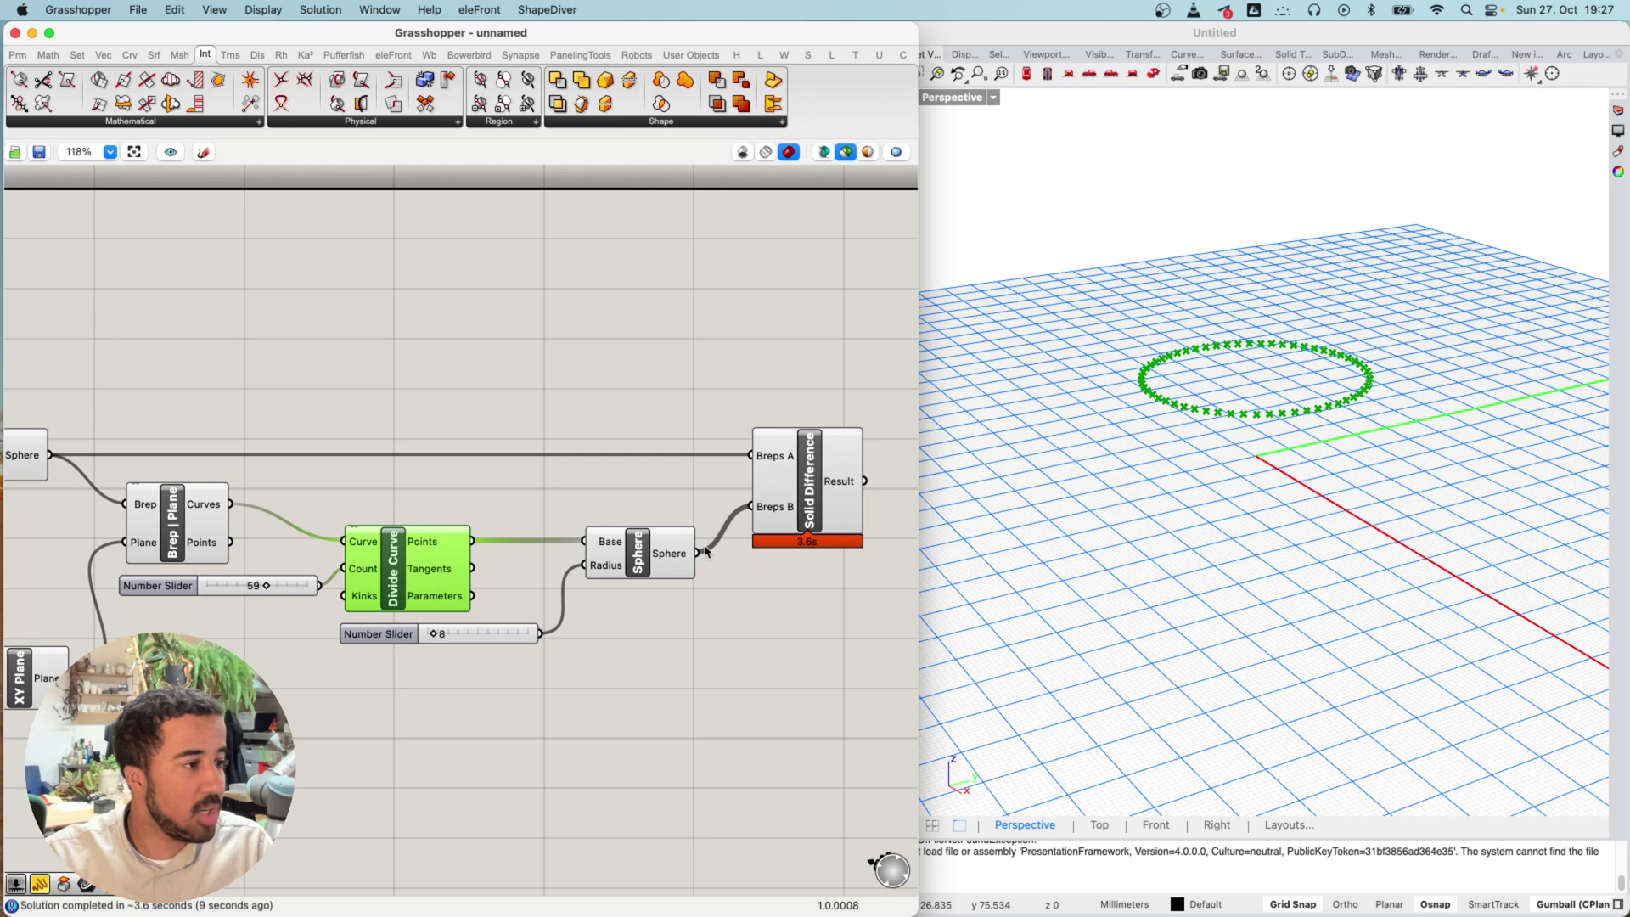
{"action": "left_click", "coordinate": [822, 493]}
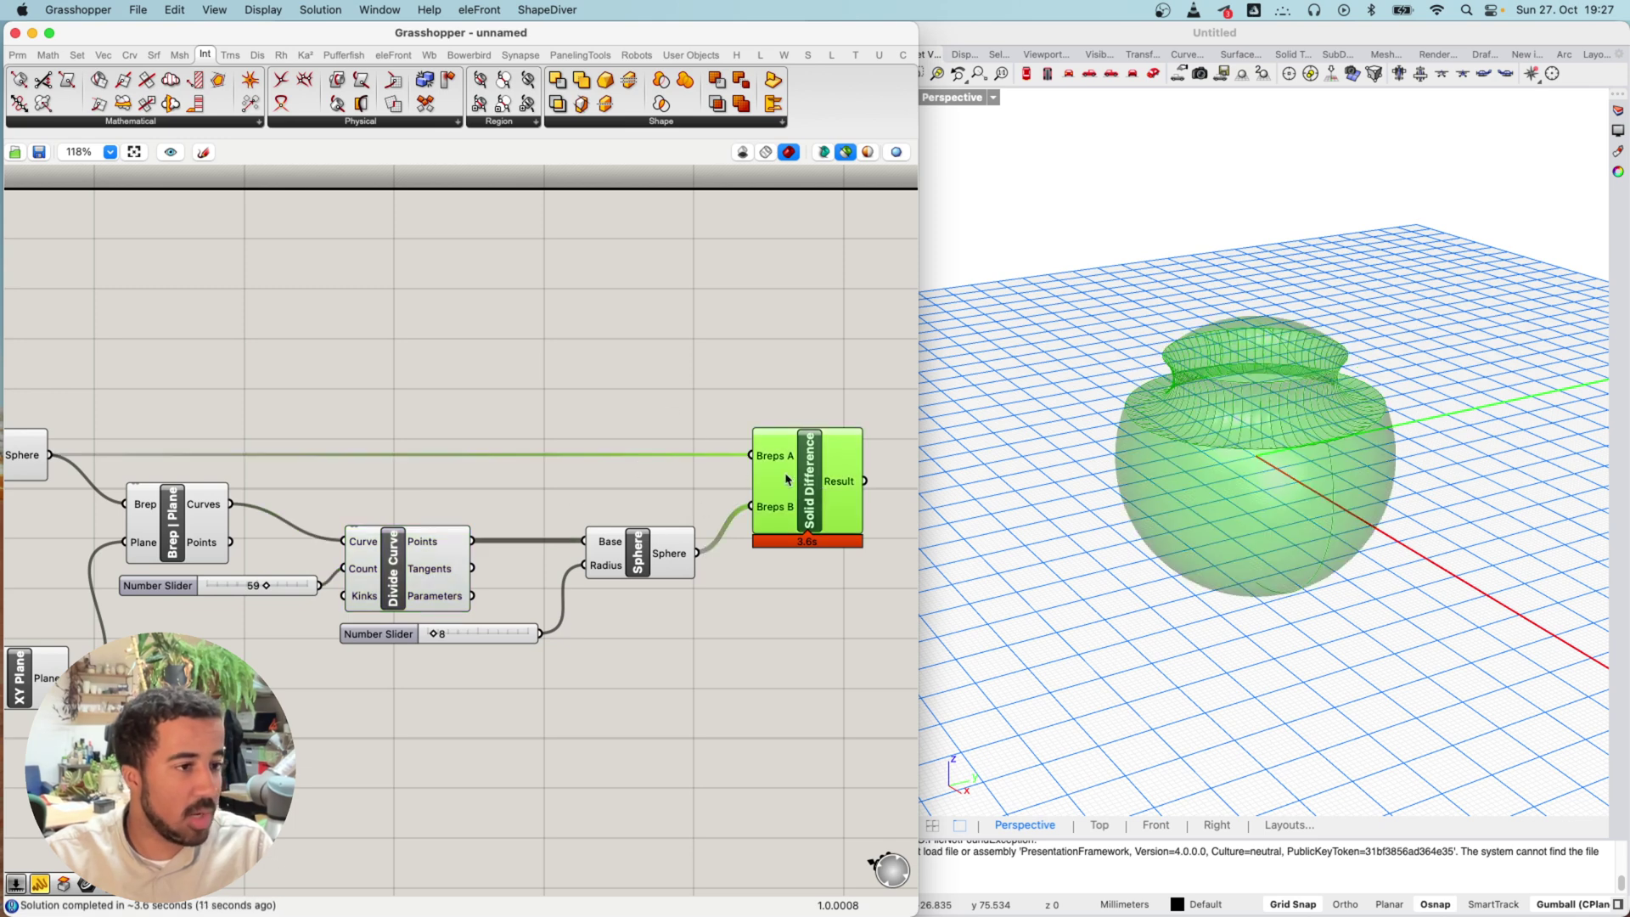